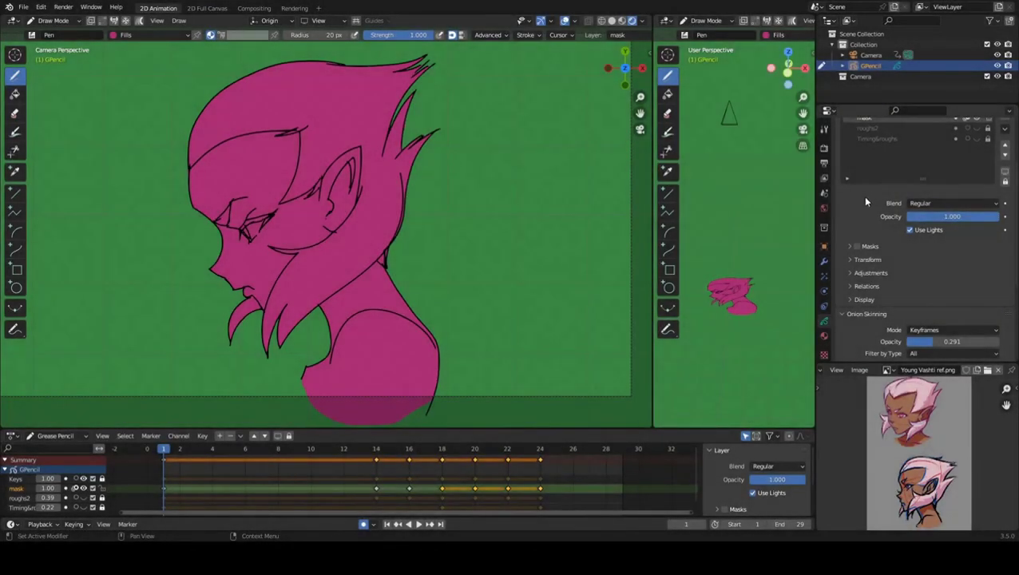
Add a new layer named Flats and enable masking with the 'mask' layer.
click(1005, 182)
double_click(870, 193)
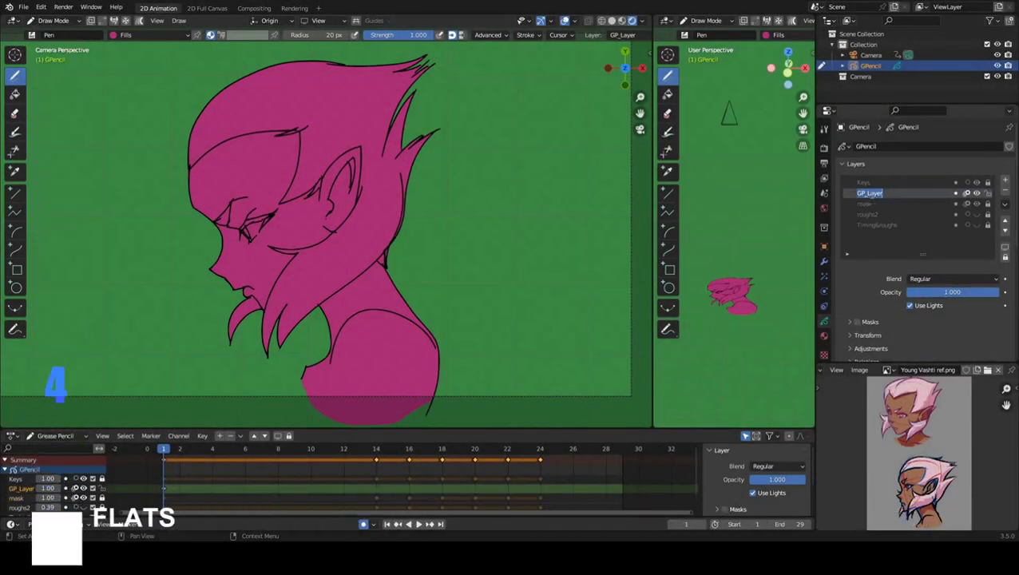
text(Flats)
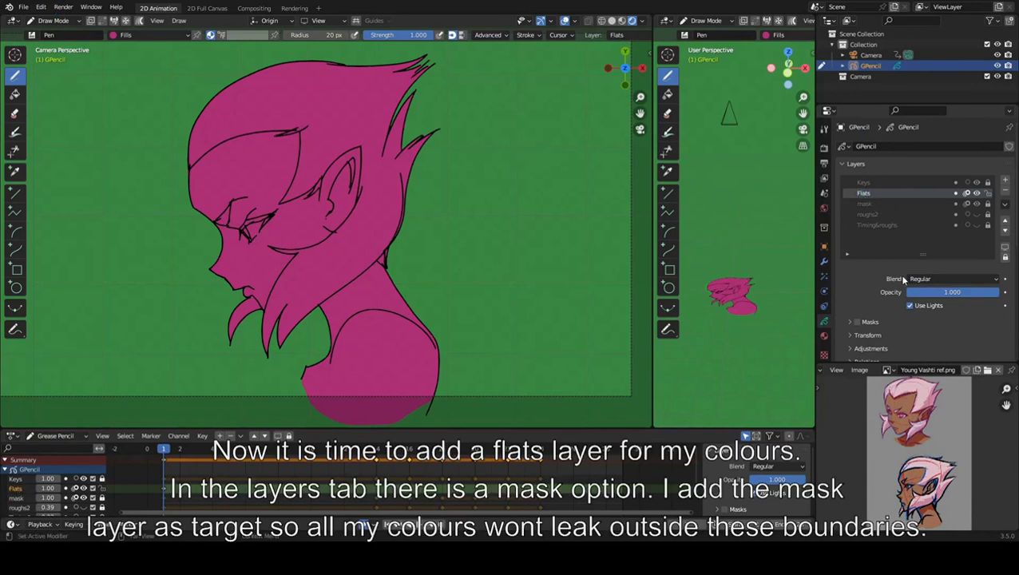
click(870, 323)
scroll(918, 303, down, 2)
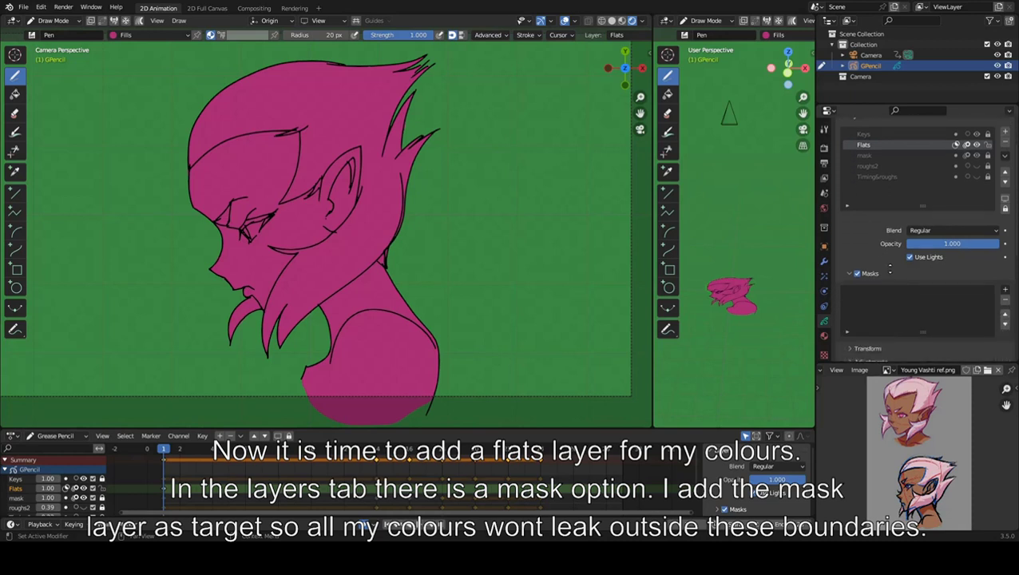
click(1005, 287)
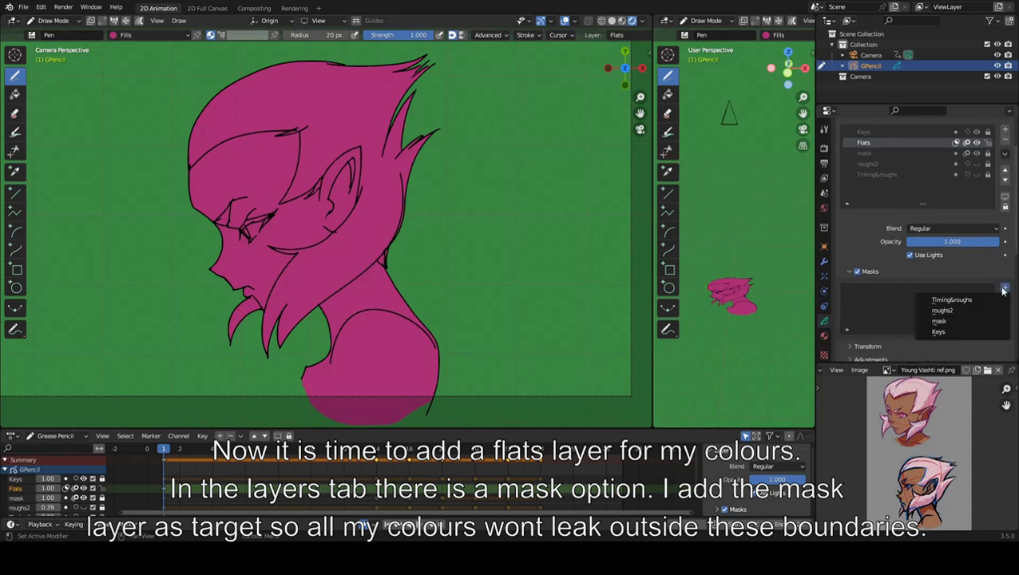
click(943, 322)
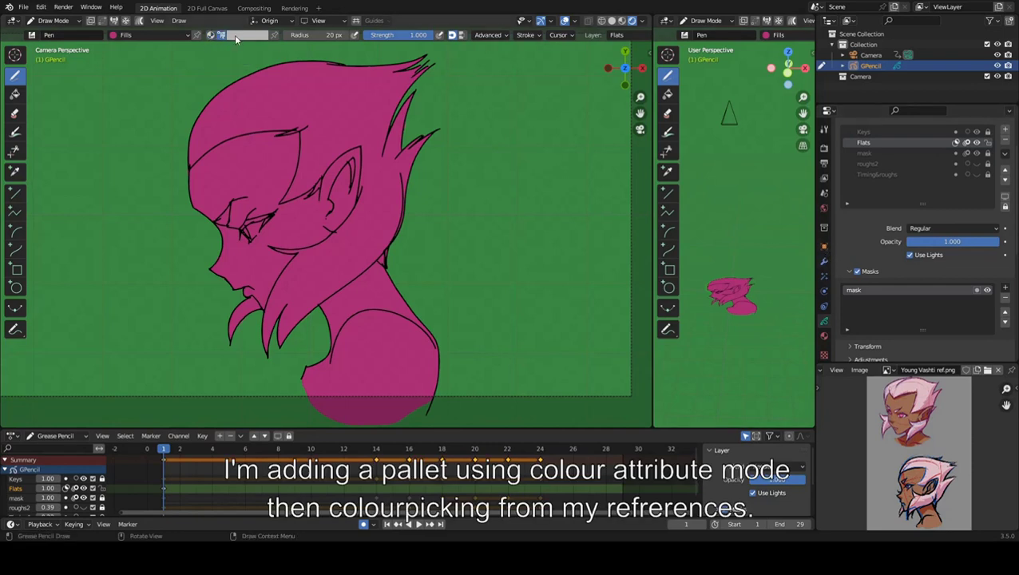
Delete the default swatches from Palette.001.
click(234, 35)
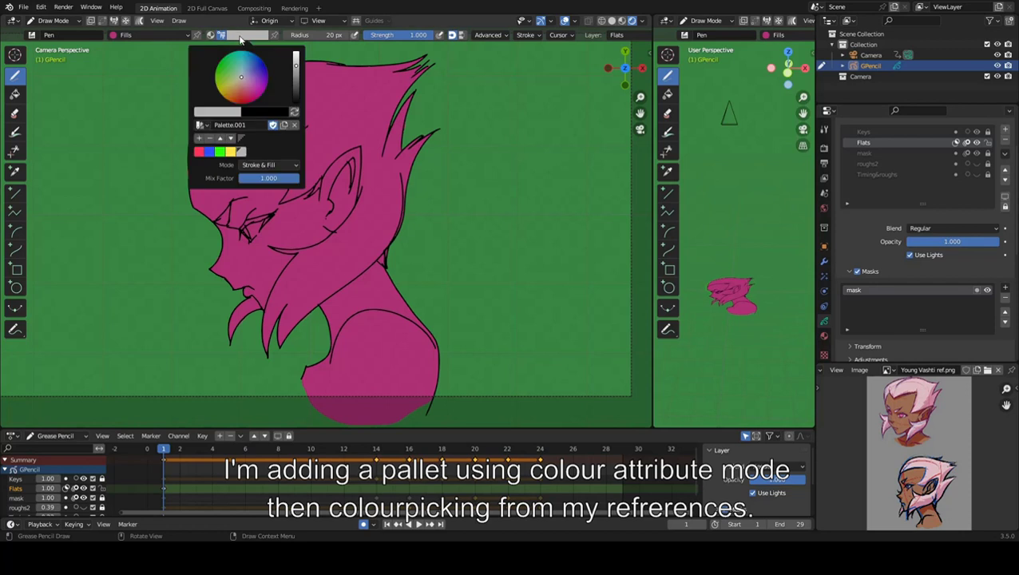
click(206, 138)
click(206, 138)
click(206, 138)
Eyedrop the skin brown from the reference image and add it as a swatch.
click(199, 137)
click(198, 152)
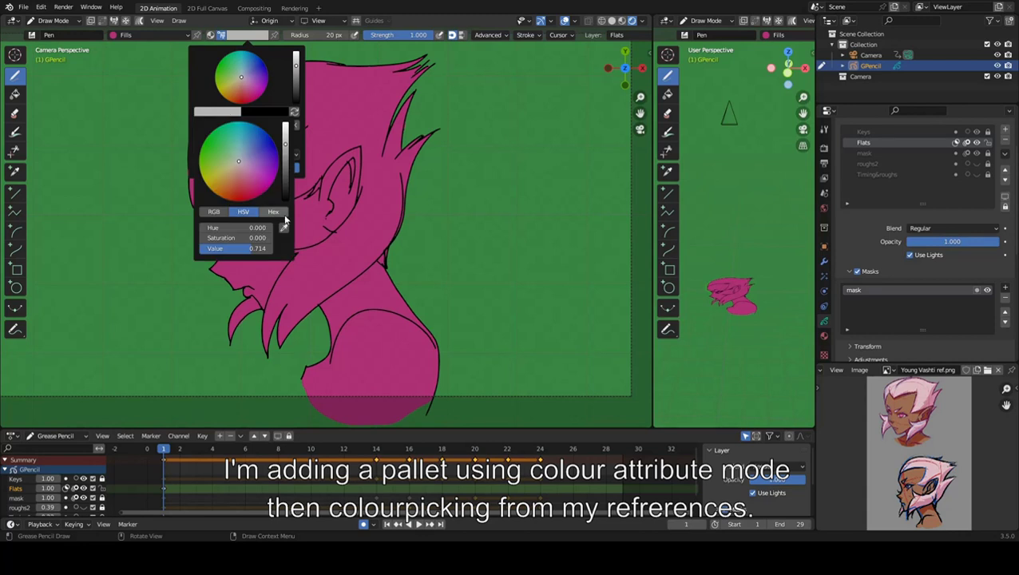
click(284, 227)
click(901, 400)
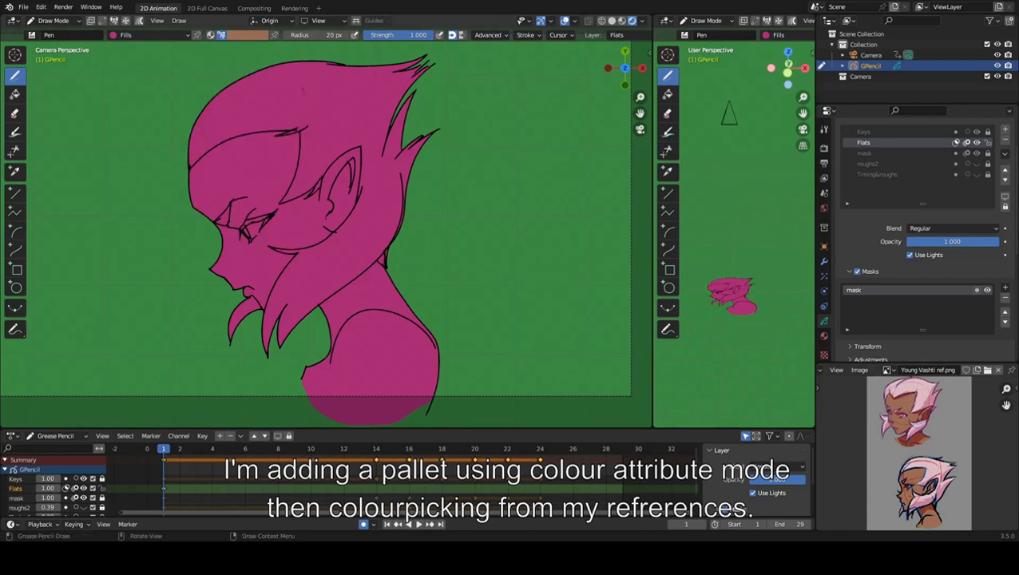
click(244, 40)
click(199, 138)
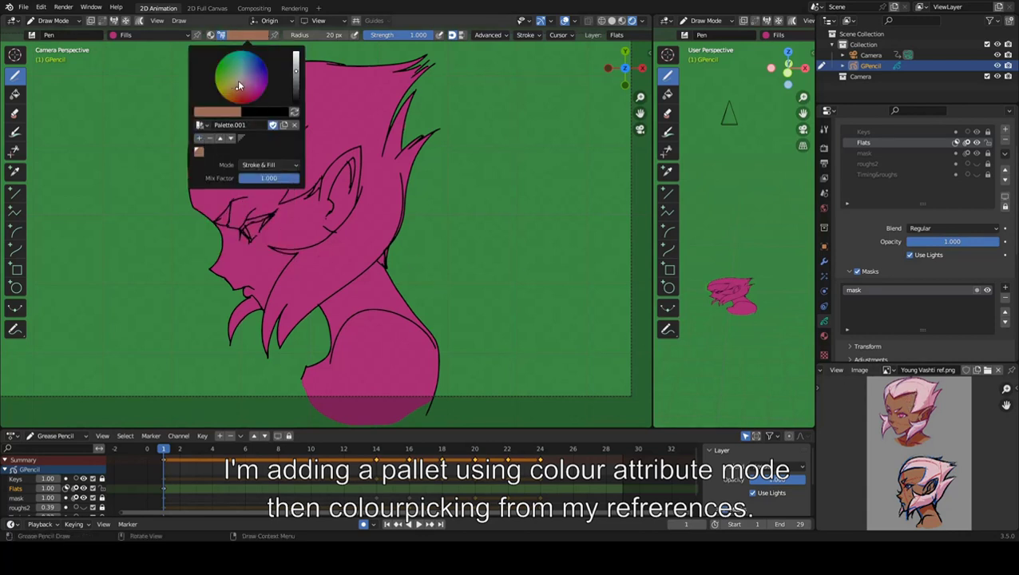
Sample light pink from the reference hair and add it to the palette.
click(224, 113)
click(283, 228)
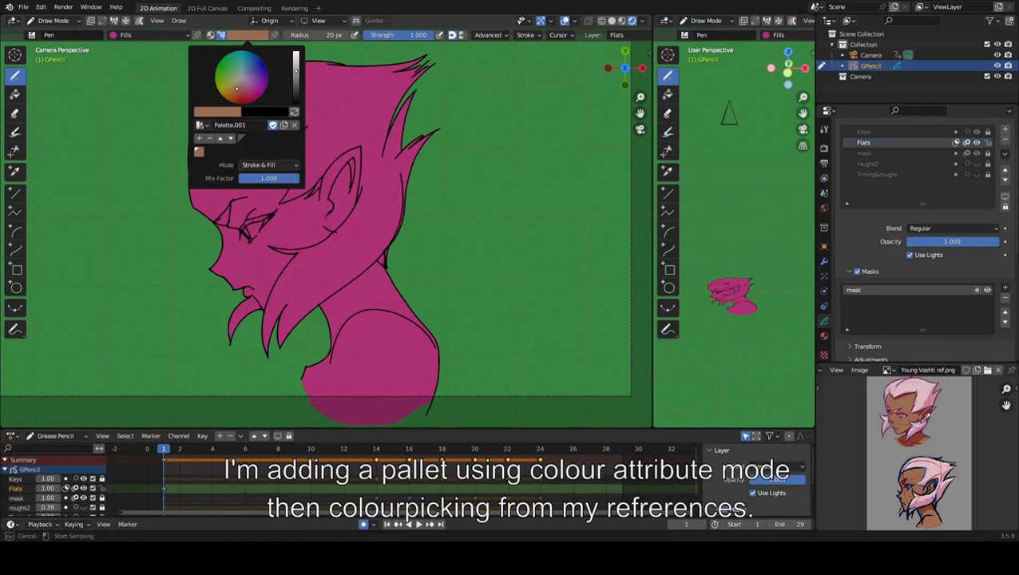
click(933, 466)
click(252, 39)
click(198, 138)
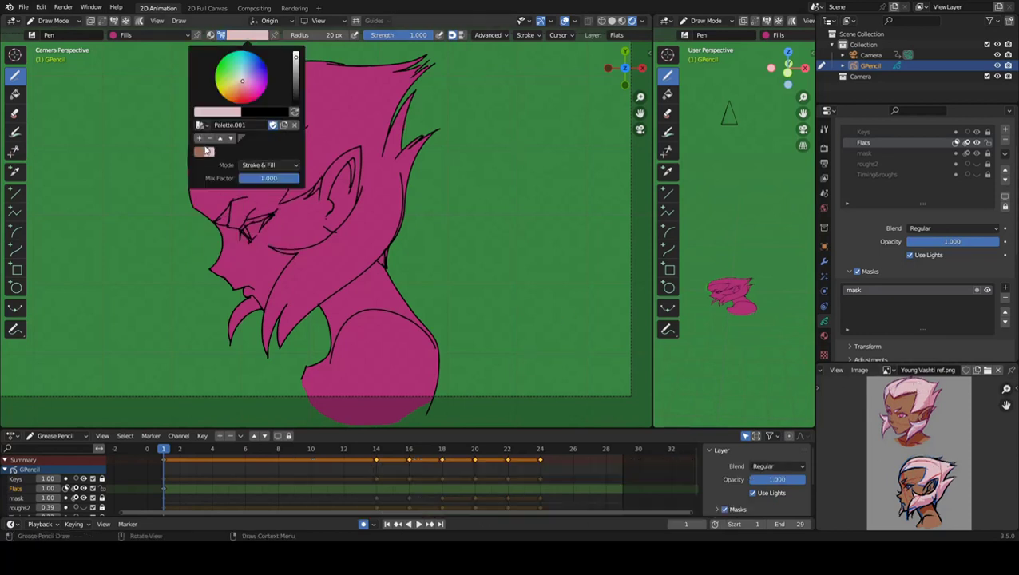
Sample a salmon-pink from the reference image after a cancelled attempt.
click(228, 115)
click(284, 228)
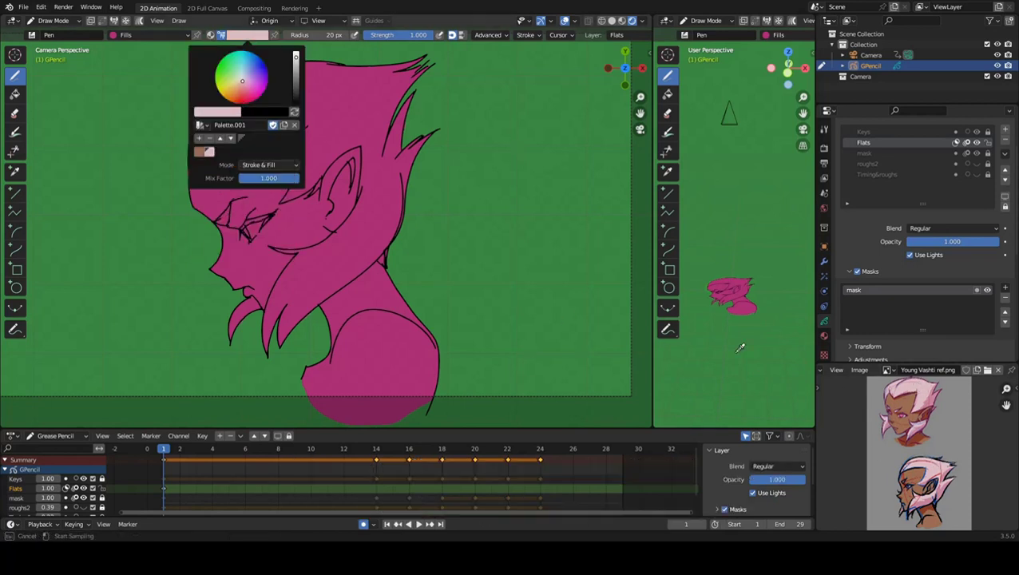
key(Escape)
scroll(895, 436, up, 2)
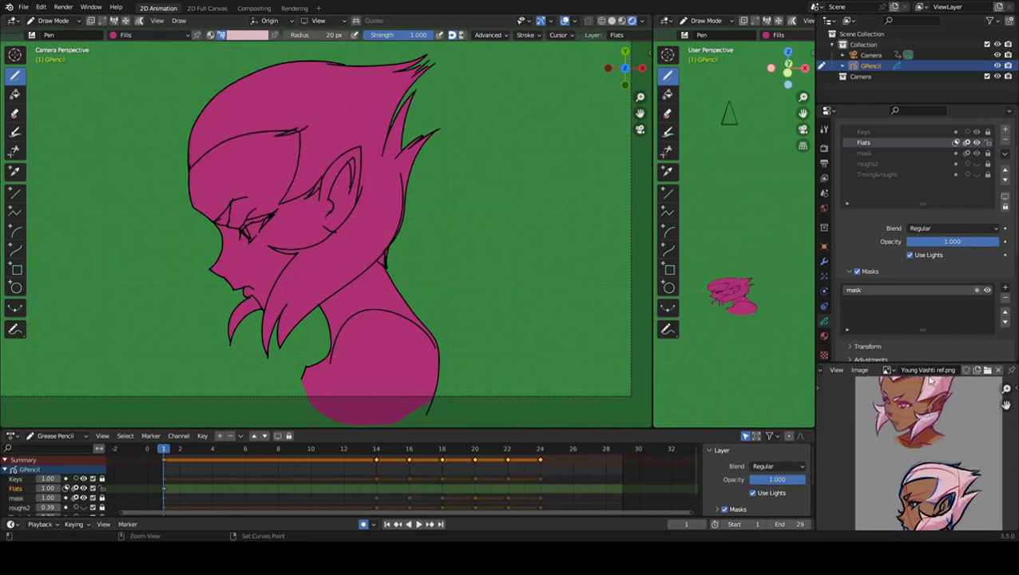
scroll(895, 435, up, 1)
scroll(903, 493, up, 1)
scroll(904, 493, up, 2)
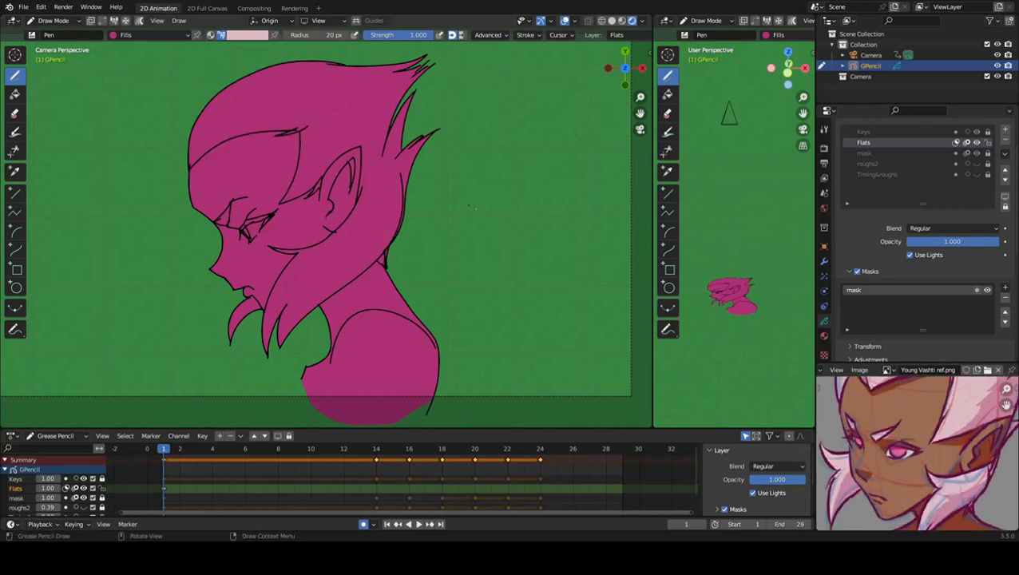
click(246, 37)
click(223, 113)
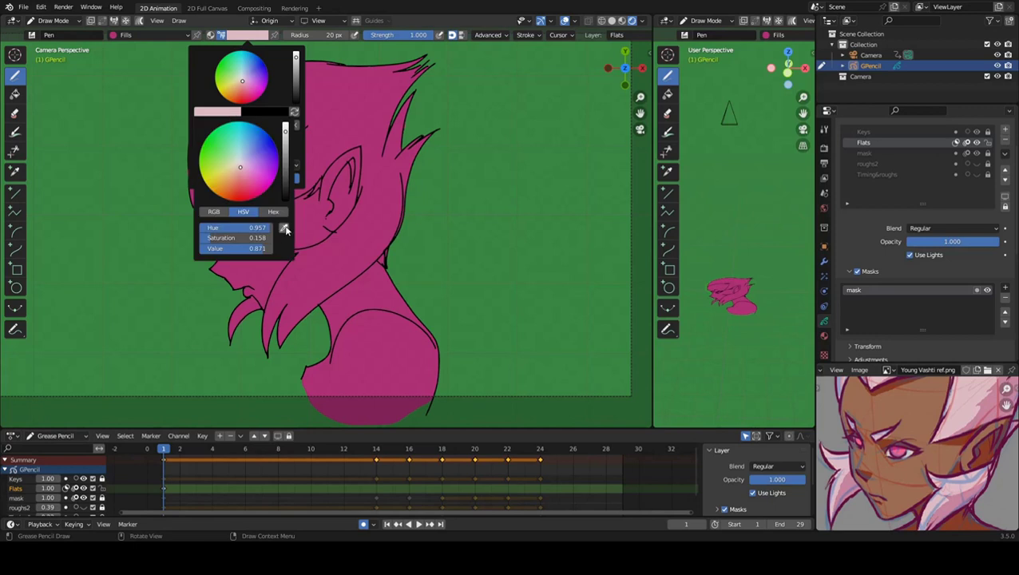
click(285, 229)
click(907, 450)
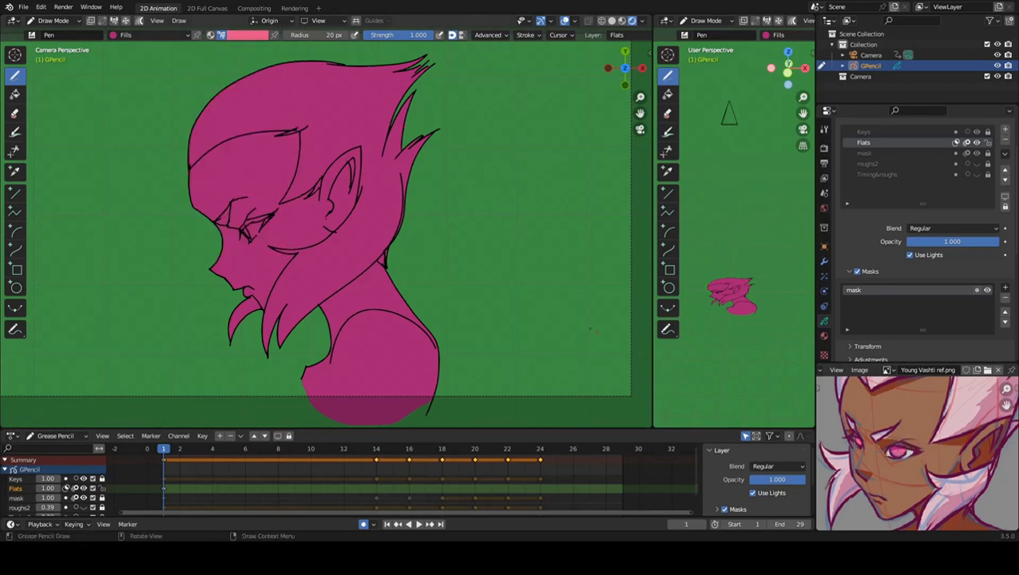
Sample a darker brown from the reference, add it, and reorder the swatches.
click(241, 38)
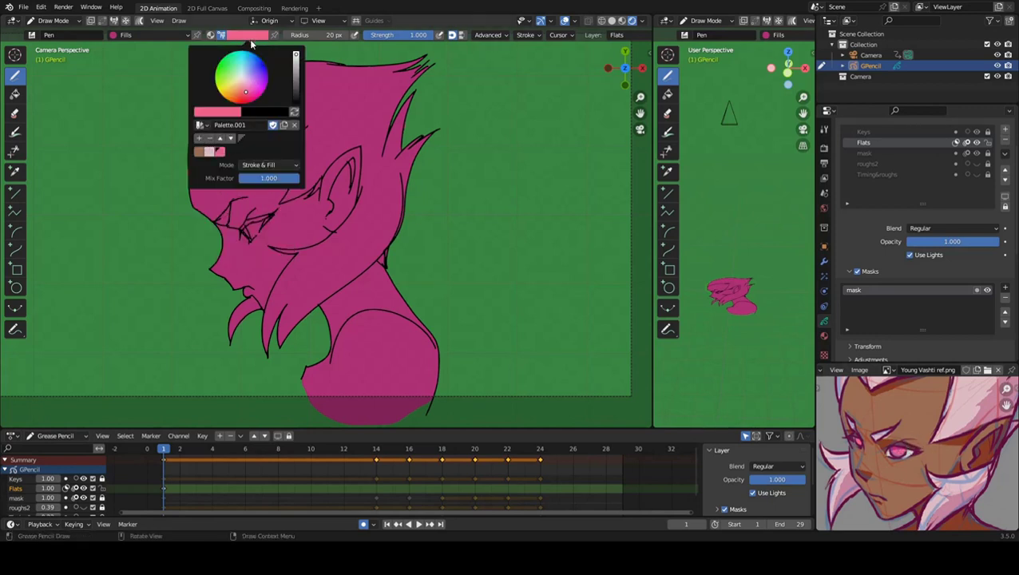
click(228, 112)
click(284, 228)
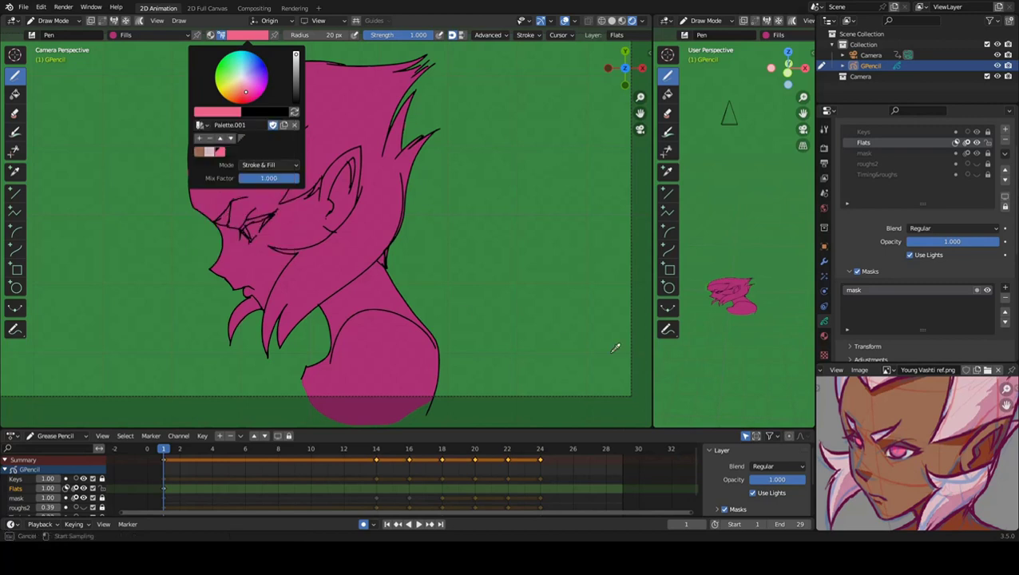
click(958, 518)
click(244, 40)
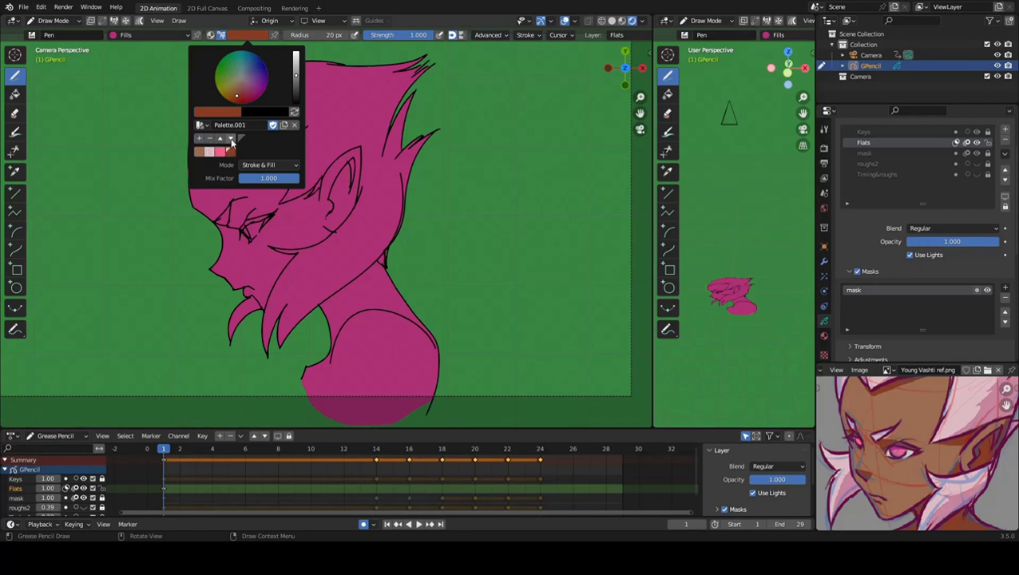
click(231, 139)
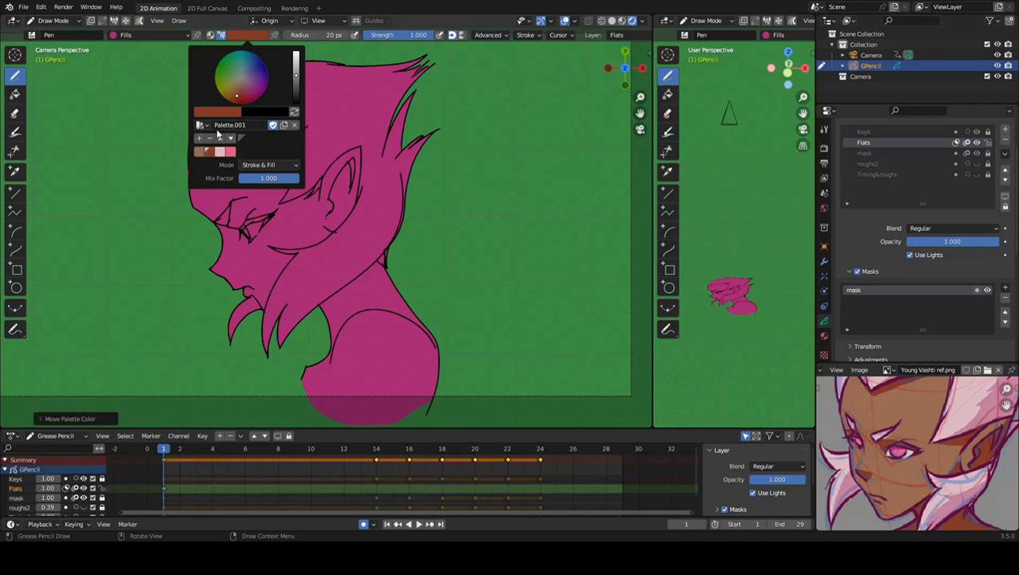
Sample another light pink from the reference and add it as a new swatch.
click(217, 112)
click(284, 229)
click(992, 400)
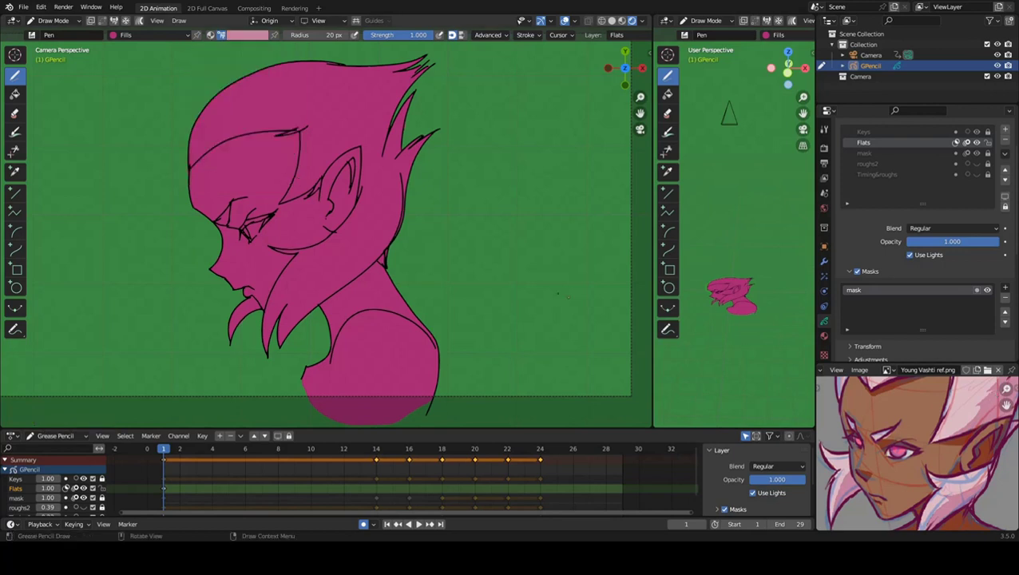
click(236, 36)
scroll(917, 448, up, 4)
scroll(917, 447, down, 4)
scroll(918, 448, up, 4)
scroll(902, 512, down, 4)
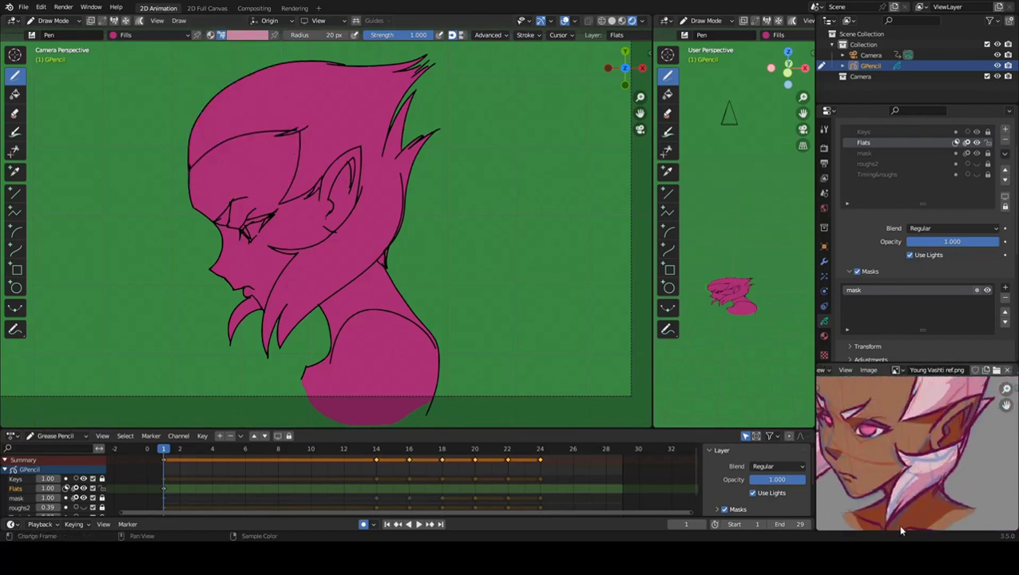
scroll(927, 463, up, 3)
scroll(927, 463, up, 2)
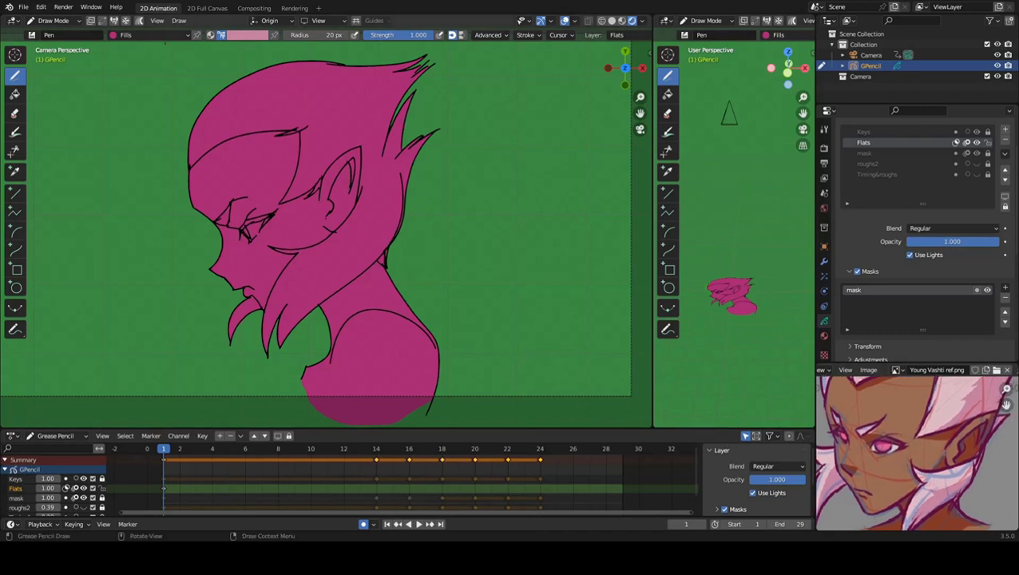
click(246, 35)
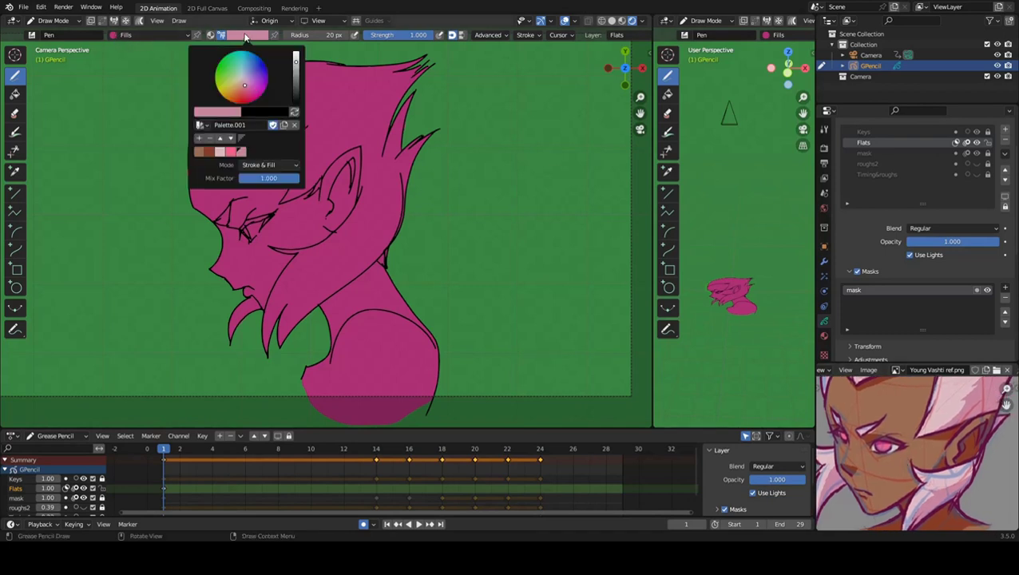
click(199, 139)
Rearrange the pink swatches and add a darker pink sampled from the reference.
click(221, 140)
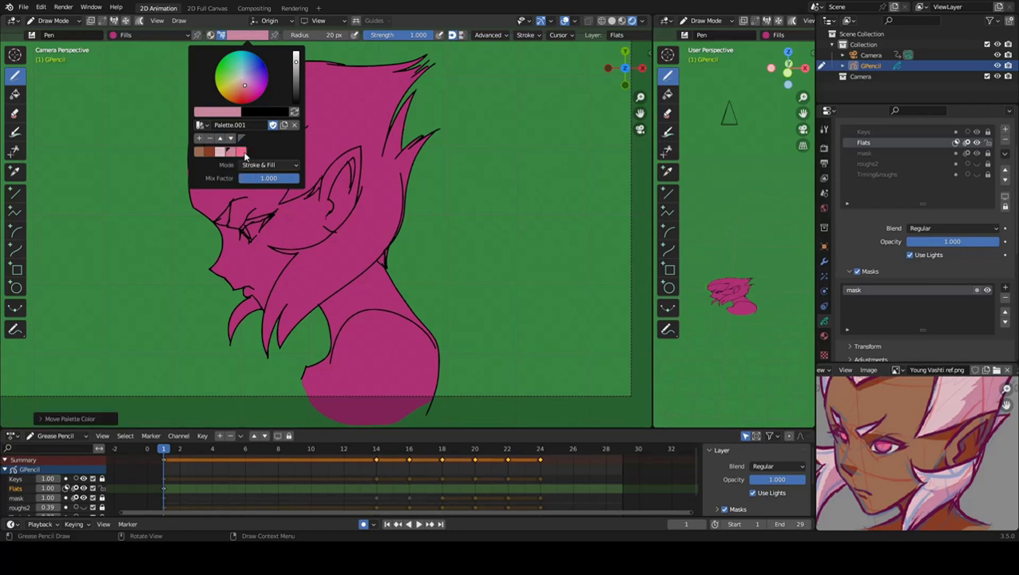
click(244, 153)
click(234, 114)
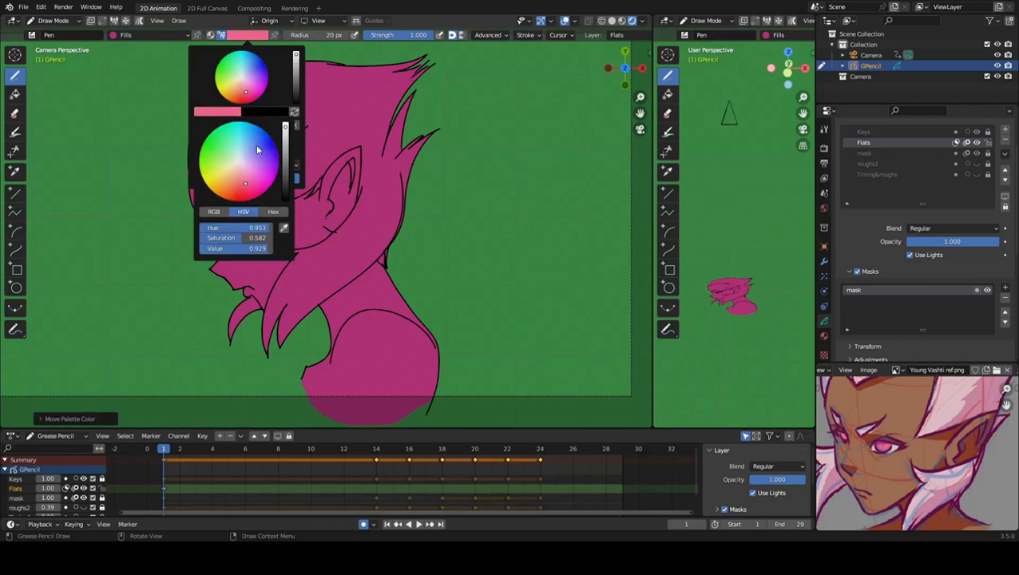
click(284, 228)
click(884, 437)
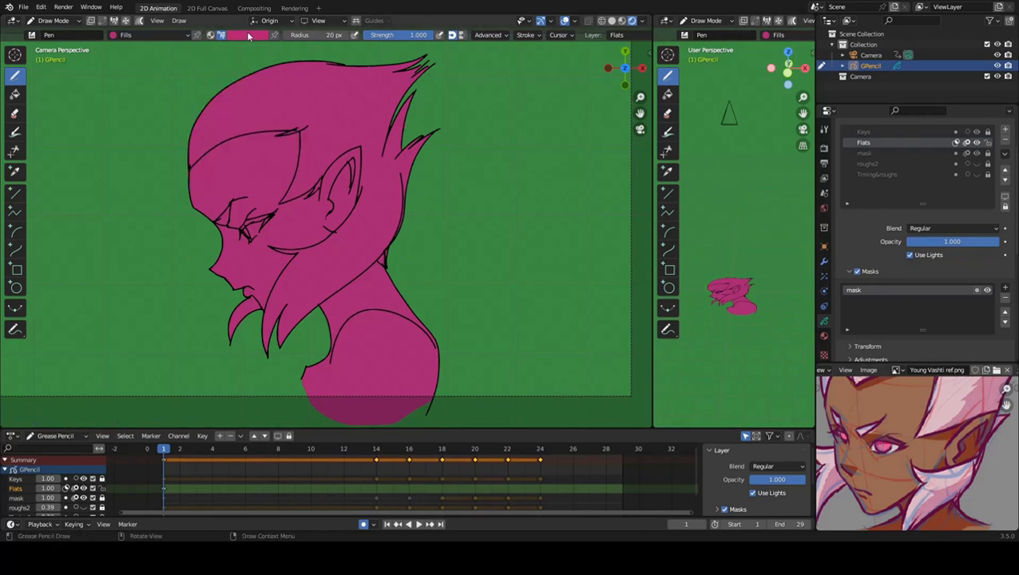
click(244, 34)
click(199, 137)
Fill the face and neck with the brown skin swatch.
click(251, 36)
click(200, 152)
mouse_move(190, 166)
mouse_down()
mouse_move(452, 335)
mouse_move(199, 148)
mouse_up()
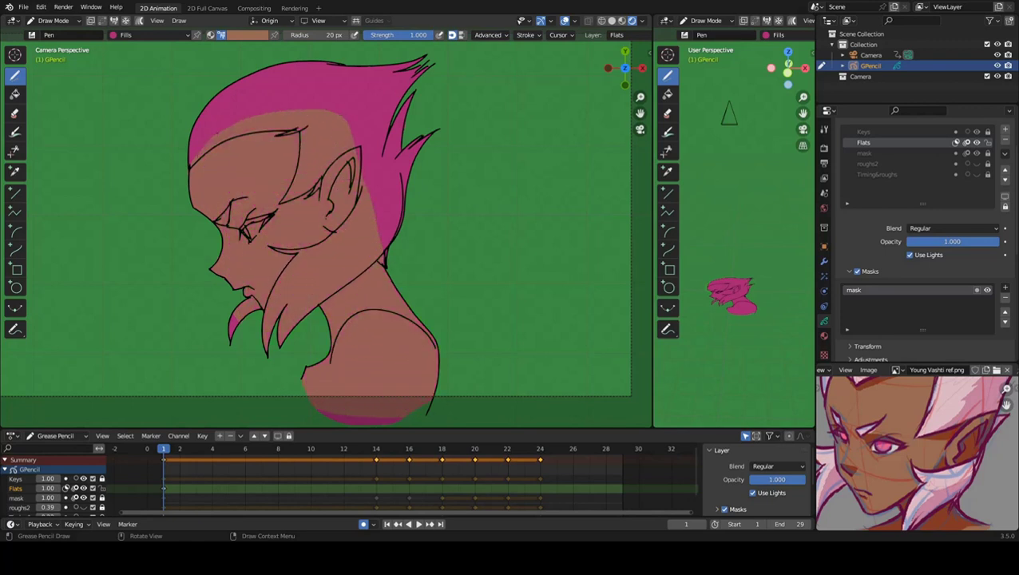
Paint the forehead hair, ear area and lock below the chin light pink.
click(239, 35)
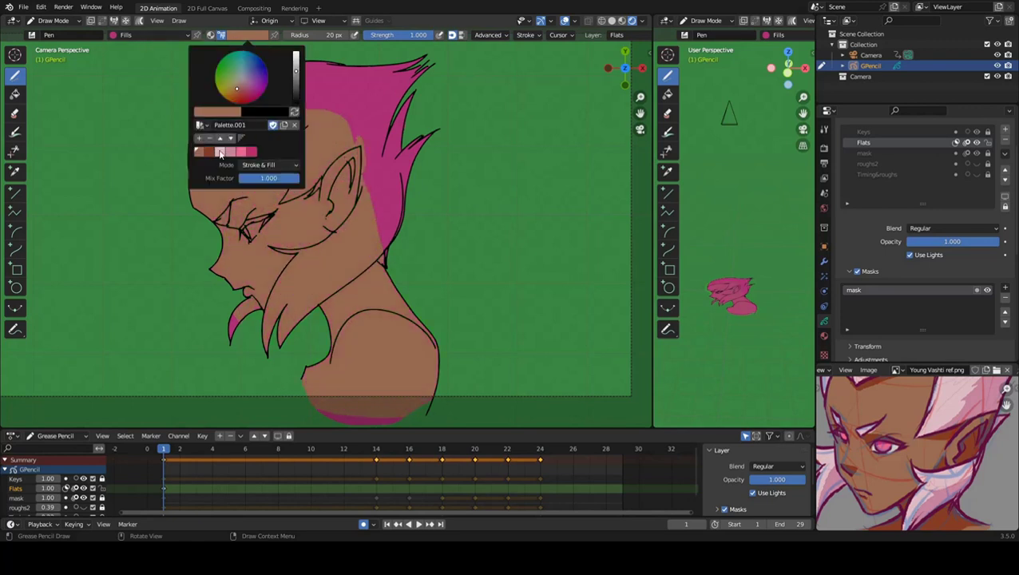
click(221, 156)
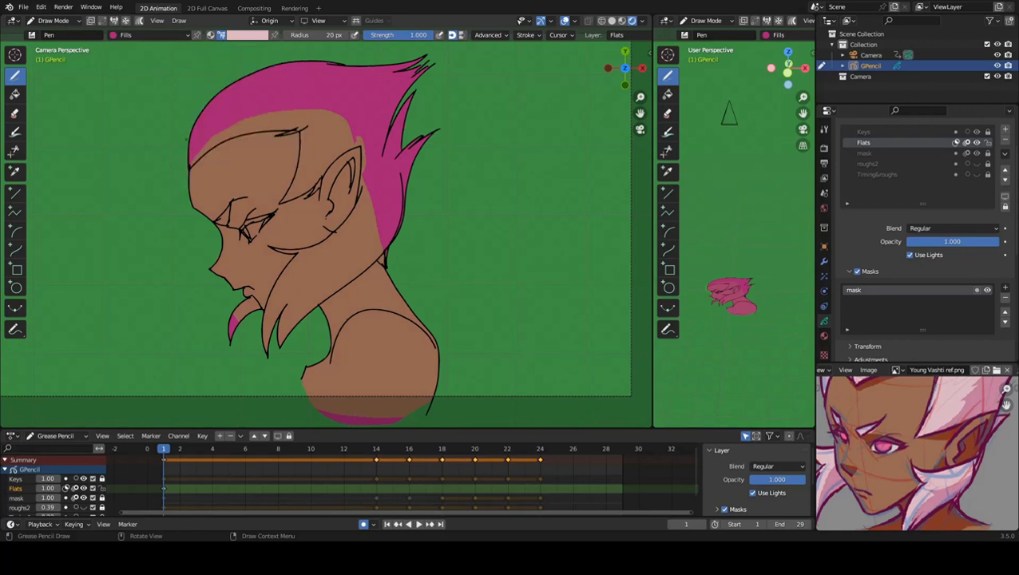
drag(188, 160, 279, 192)
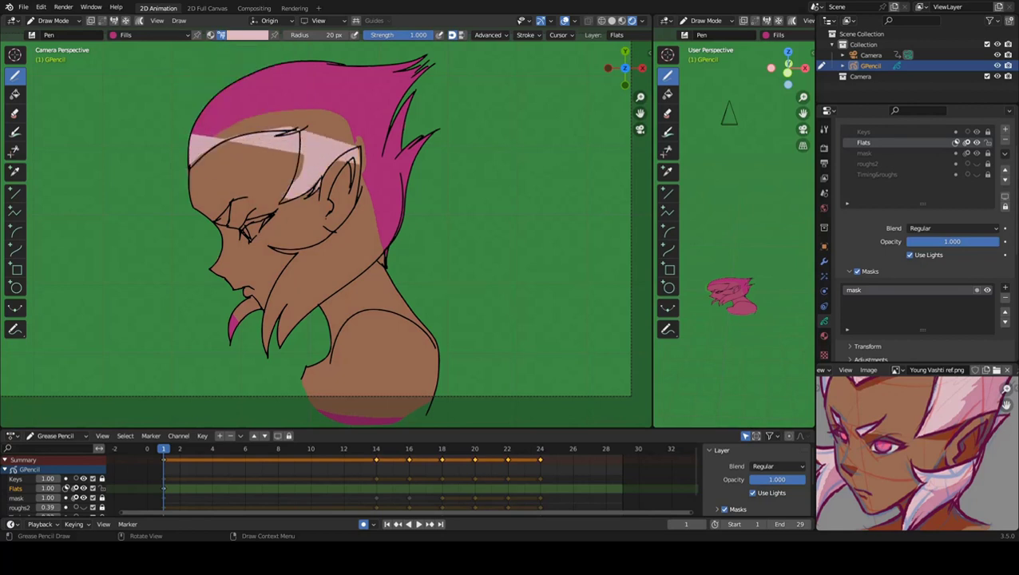
drag(308, 196, 358, 160)
mouse_move(340, 204)
mouse_down()
mouse_move(307, 241)
mouse_move(231, 288)
mouse_move(276, 340)
mouse_move(307, 279)
mouse_move(347, 248)
mouse_move(382, 257)
mouse_move(427, 64)
mouse_move(239, 76)
mouse_move(181, 145)
mouse_up()
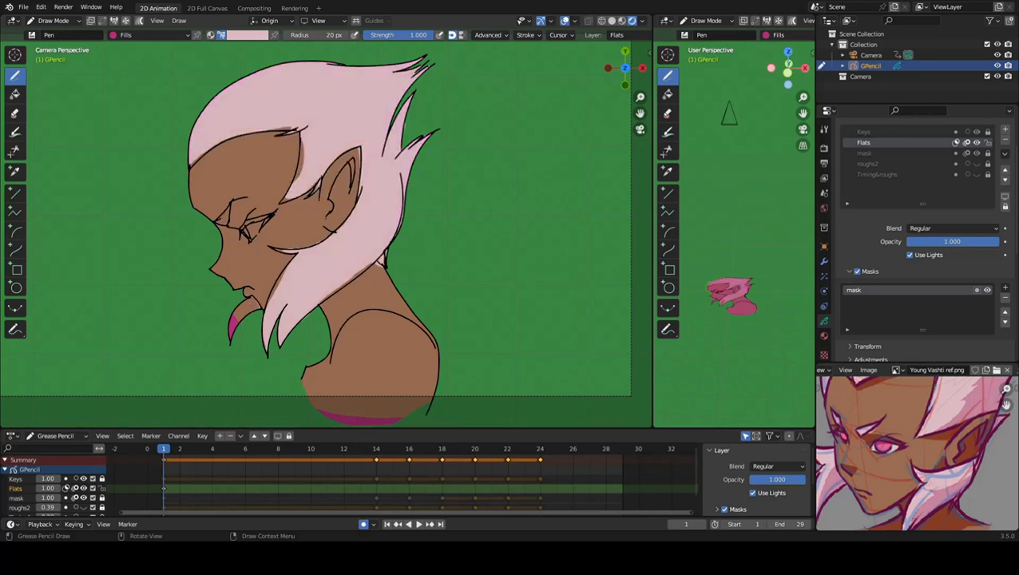
drag(254, 298, 231, 335)
Zoom in and undo a trial light-pink fill inside the eye.
scroll(237, 239, up, 5)
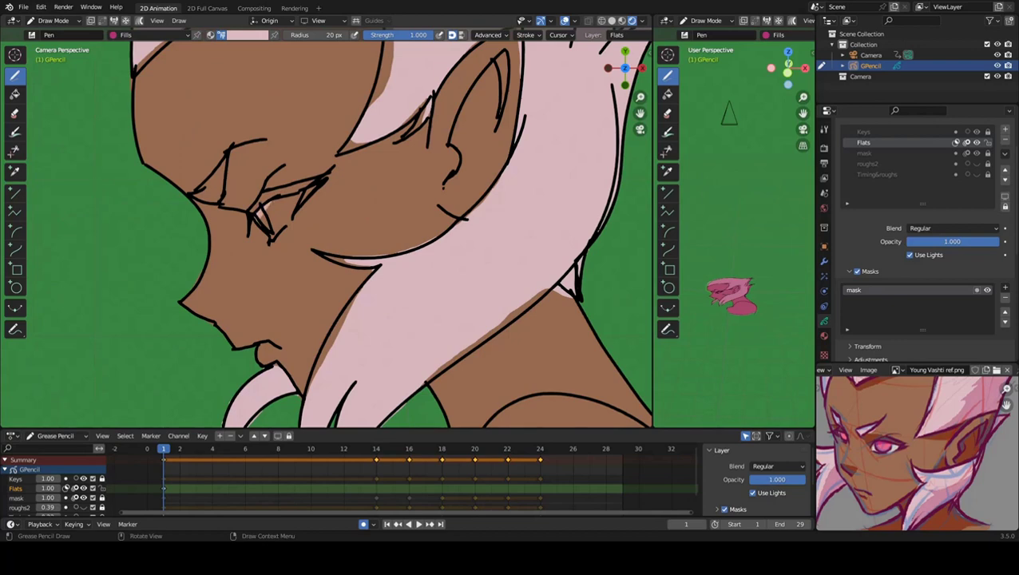
drag(276, 228, 291, 204)
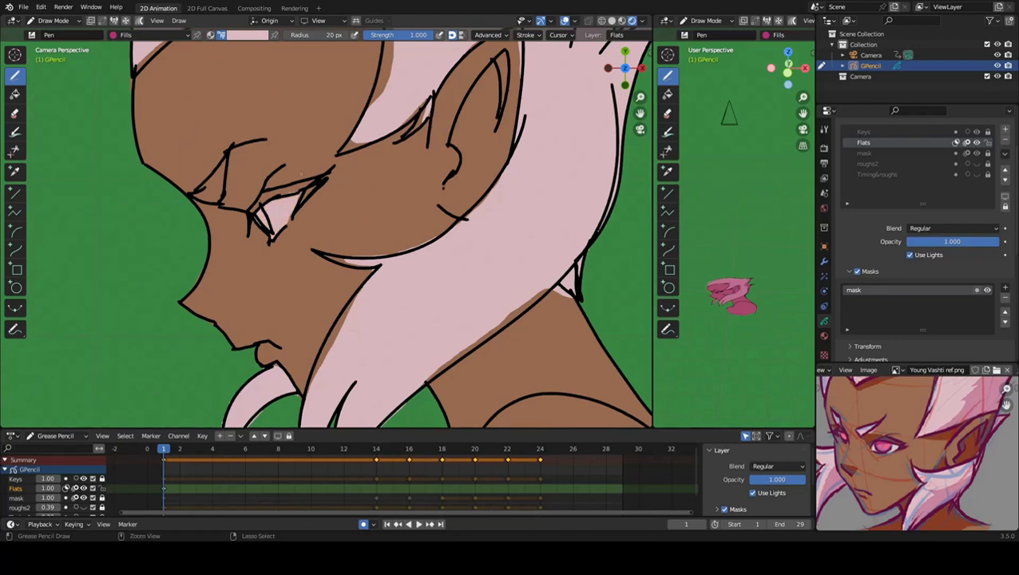
scroll(326, 228, down, 1)
key(ctrl+z)
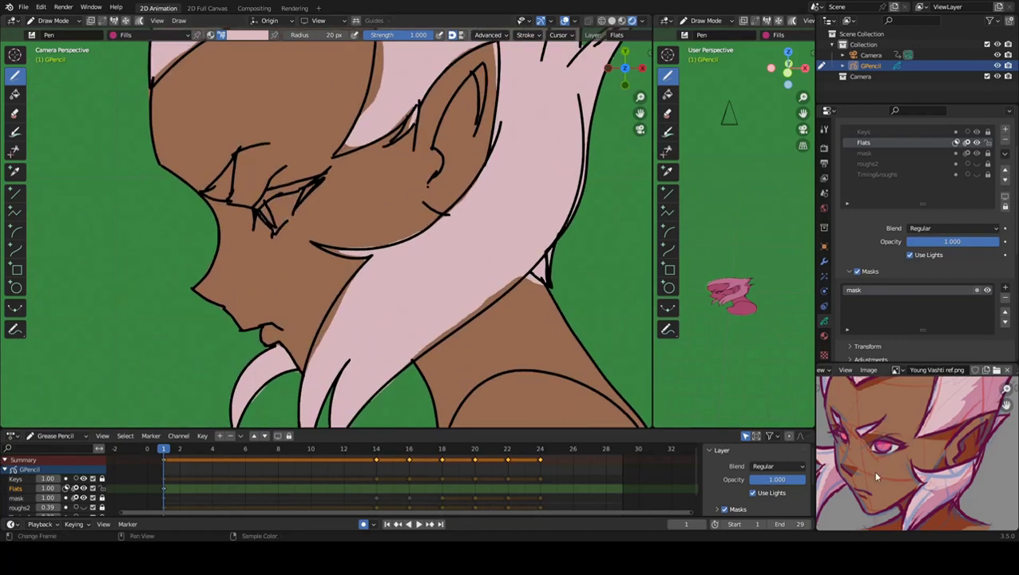
Sample a muted purple from the reference and paint it as the lid shadow.
scroll(877, 447, up, 2)
click(247, 34)
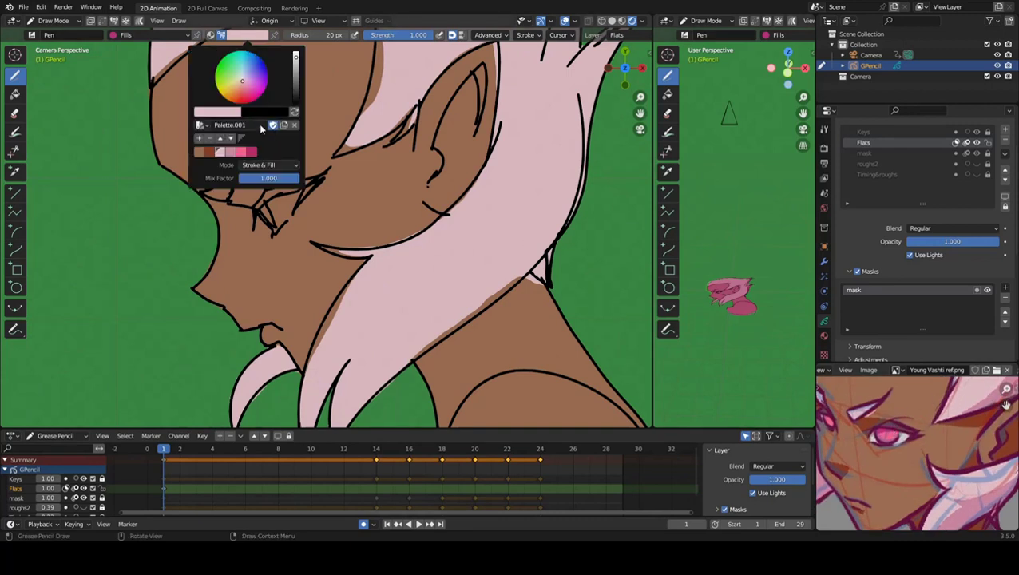
click(251, 151)
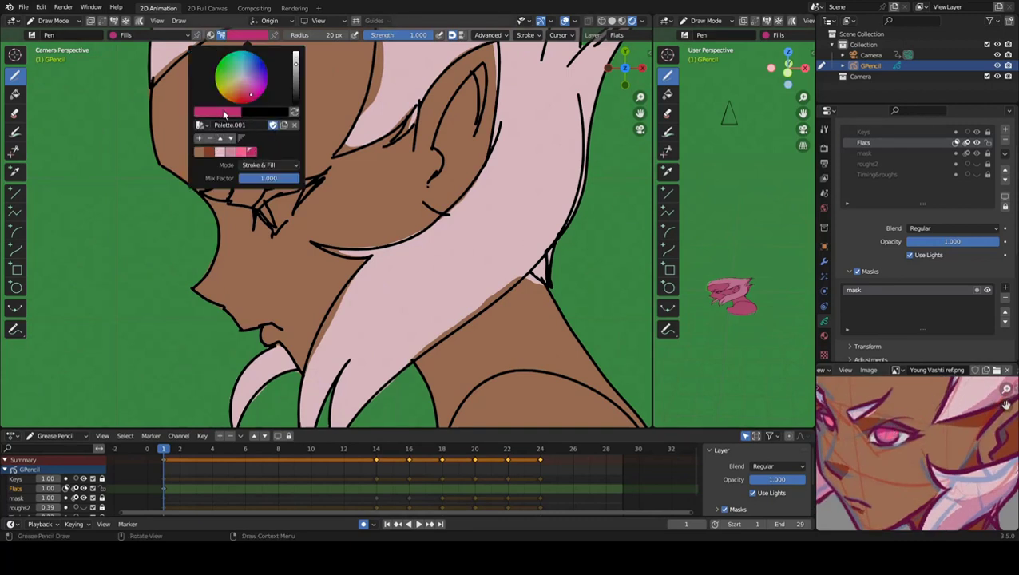
click(225, 114)
key(e)
click(896, 417)
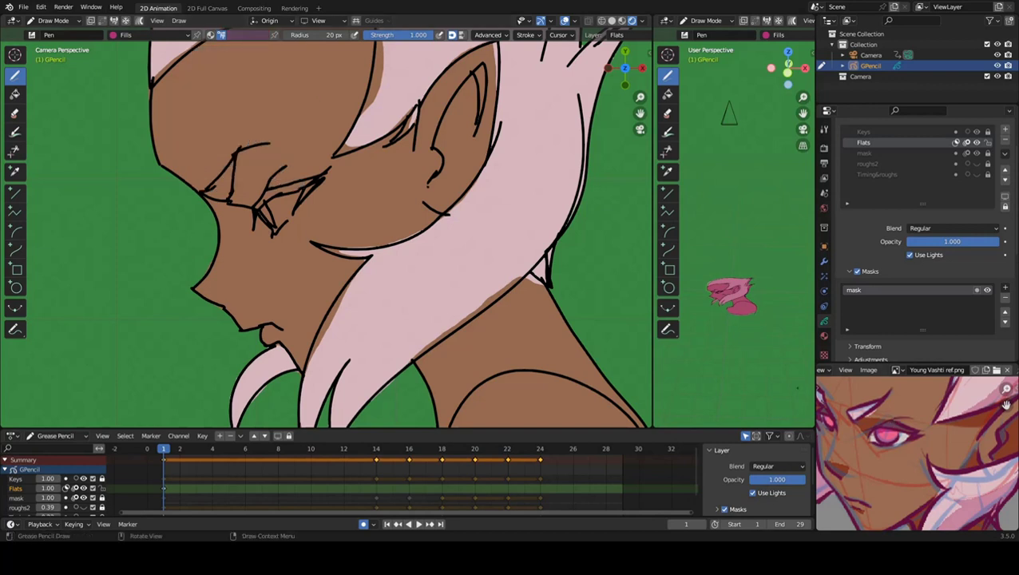
click(238, 36)
drag(276, 194, 309, 184)
Colour the eye with the pink, light-pink and hot-pink palette swatches.
click(246, 36)
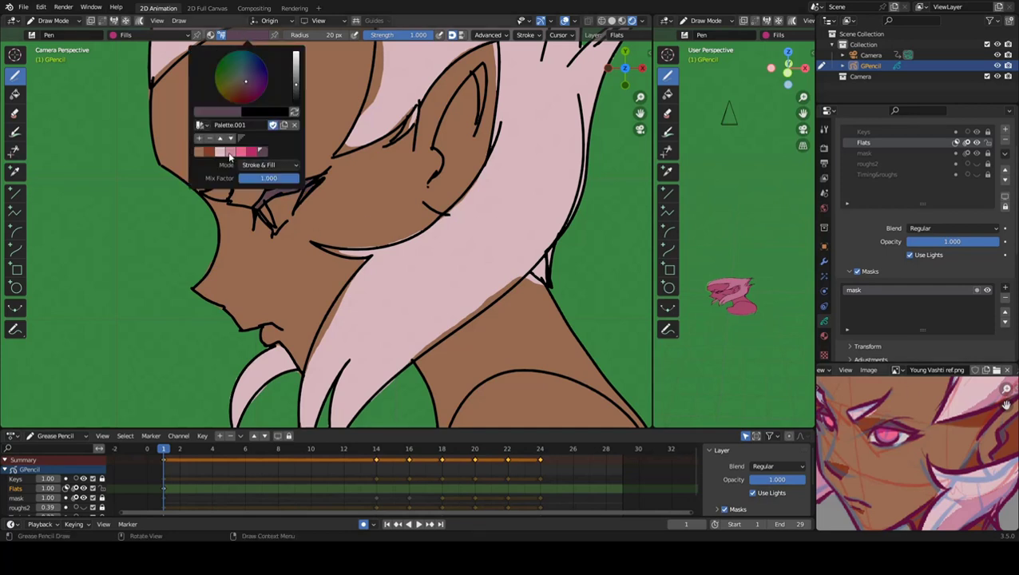
click(243, 153)
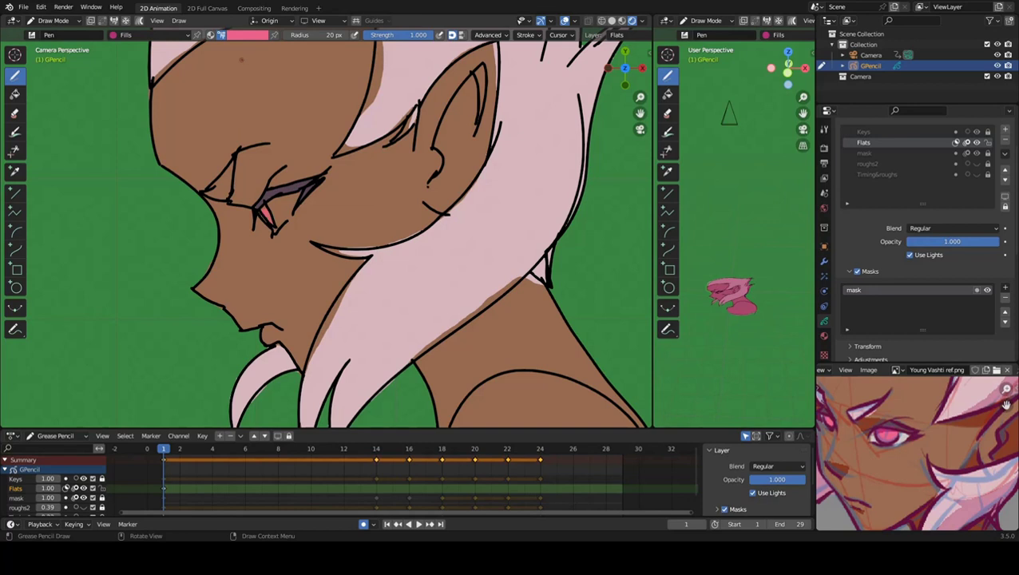
click(249, 36)
click(221, 153)
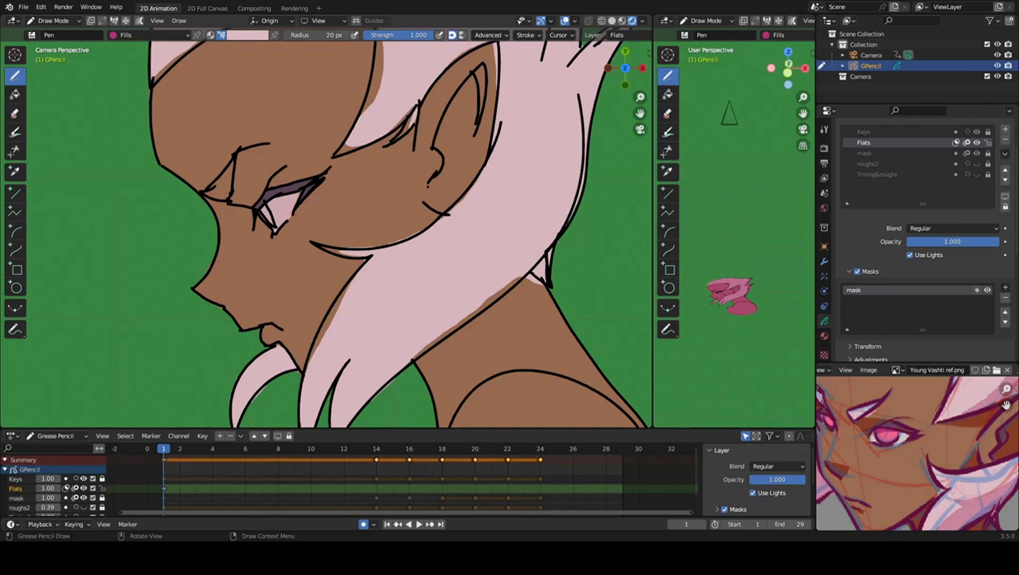
click(235, 36)
click(245, 155)
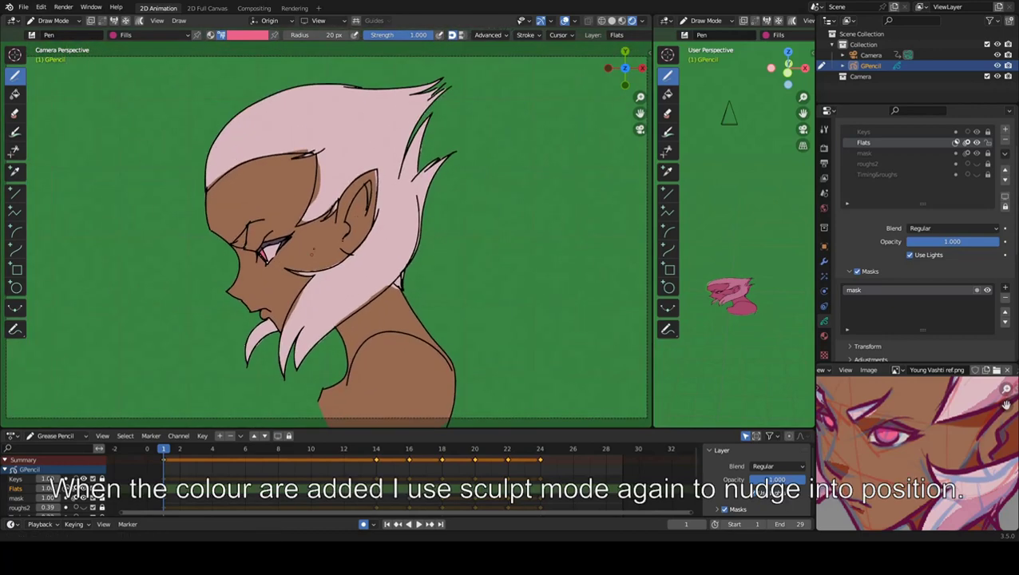
scroll(326, 232, up, 1)
In Sculpt Mode, push the fill under the hair tip line with a 42 px brush.
click(54, 20)
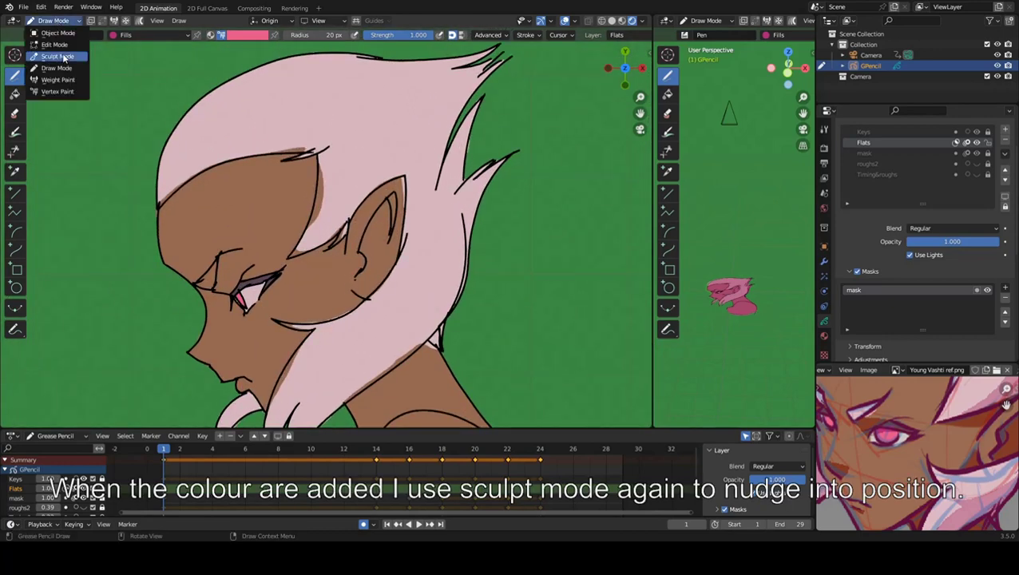
click(49, 54)
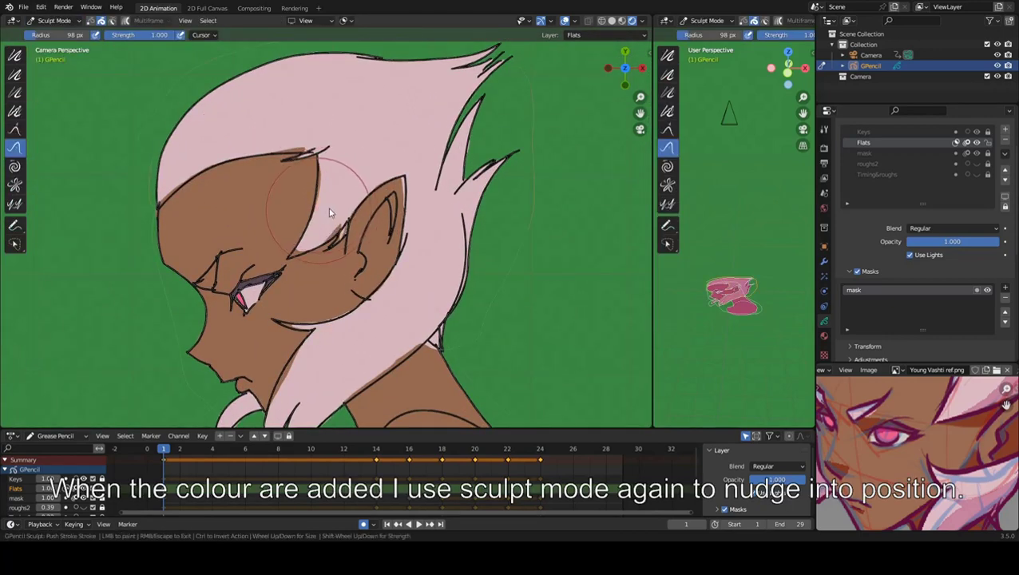
scroll(313, 182, up, 4)
shift+scroll(311, 181, up, 3)
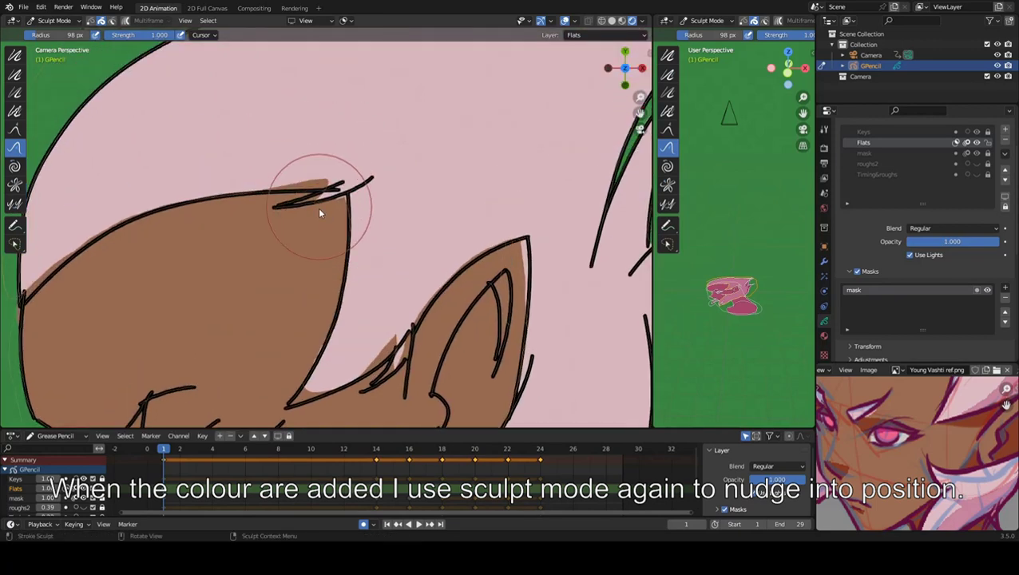
mouse_move(340, 195)
mouse_down()
mouse_move(318, 175)
mouse_move(346, 220)
mouse_up()
key(f)
click(330, 192)
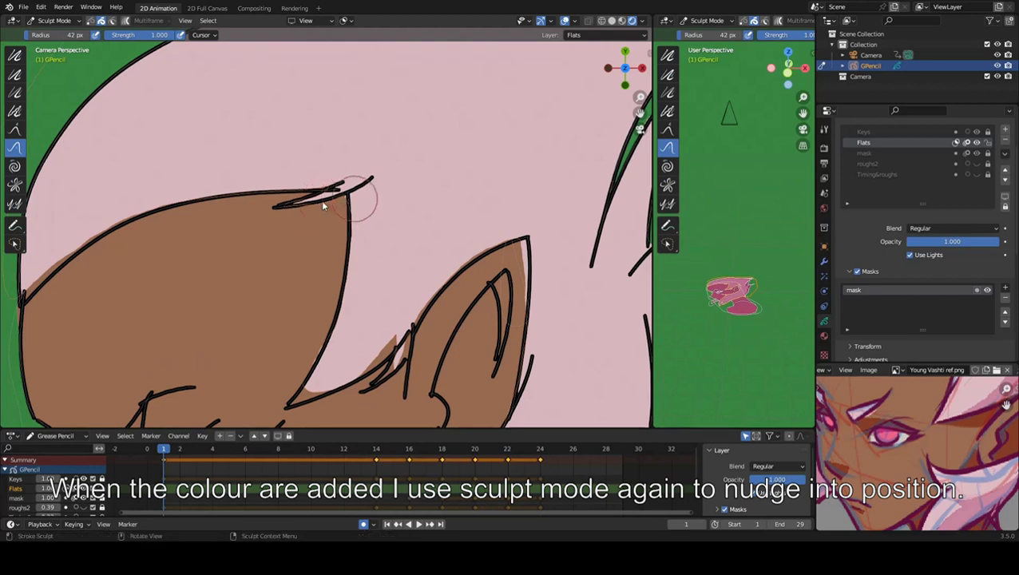
Push the brown fill behind the ear line, enlarging the brush to 61 px.
shift+scroll(341, 234, down, 4)
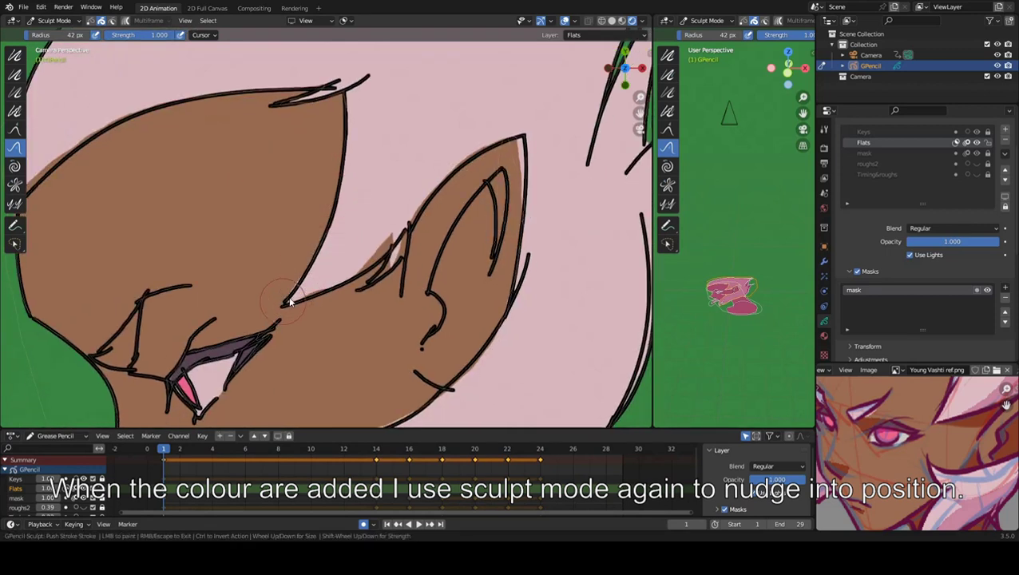
mouse_move(364, 239)
mouse_down()
mouse_move(394, 245)
mouse_move(356, 264)
mouse_move(381, 250)
mouse_up()
key(f)
click(397, 234)
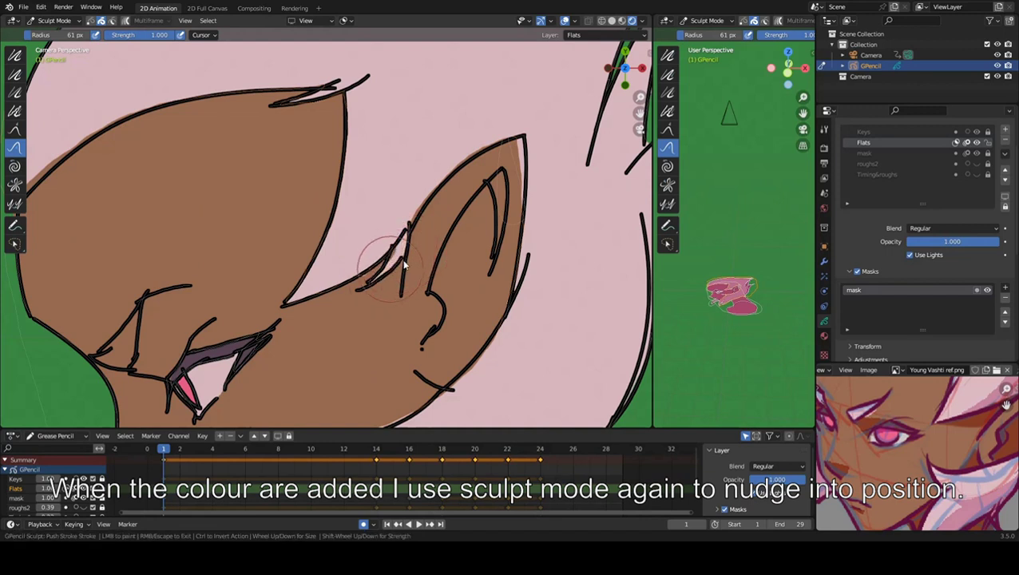
drag(459, 152, 519, 148)
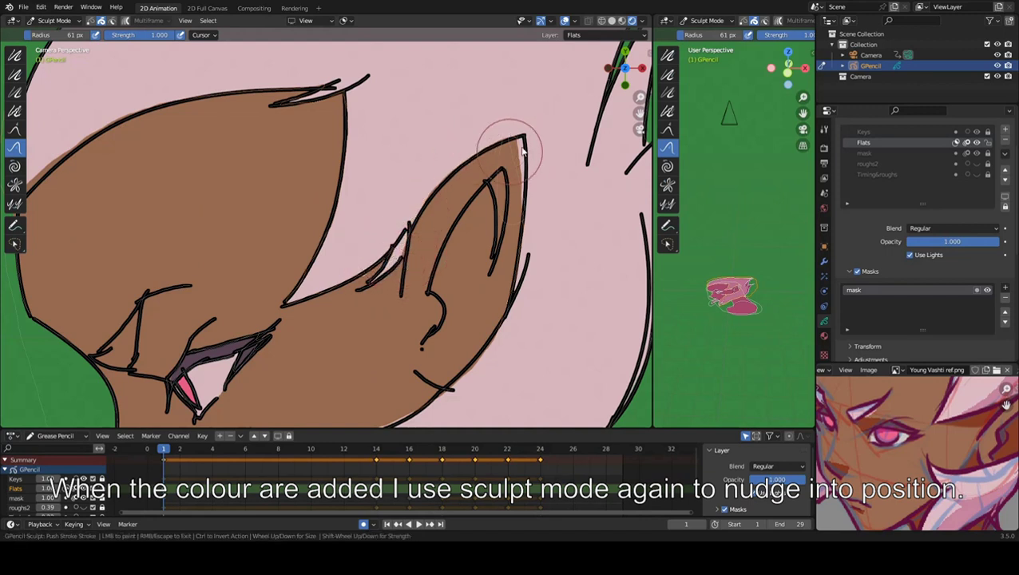
Fit the chin and neck lines to the fill and clear the brown wedge.
shift+middle_drag(369, 361, 401, 217)
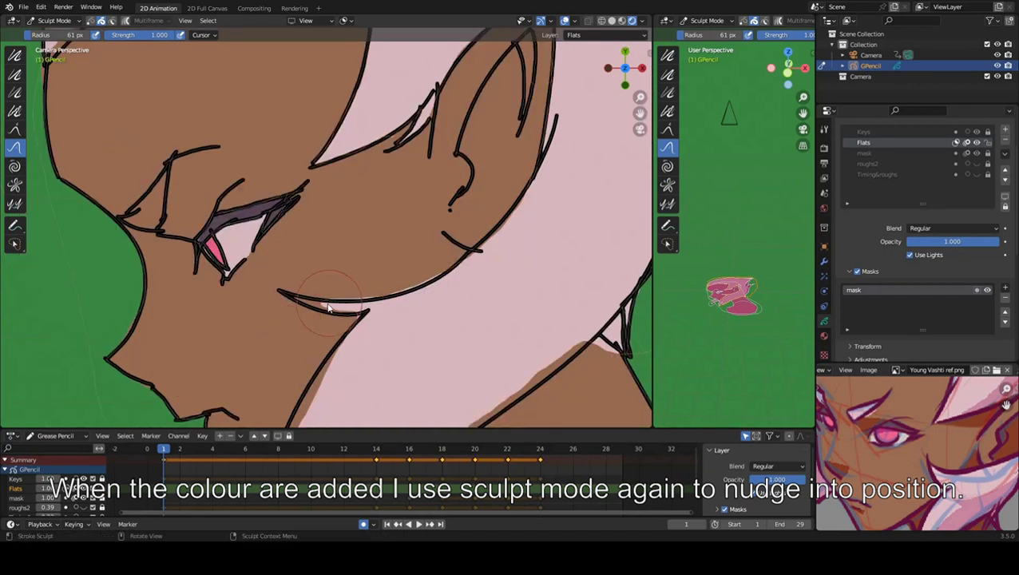
drag(320, 284, 414, 282)
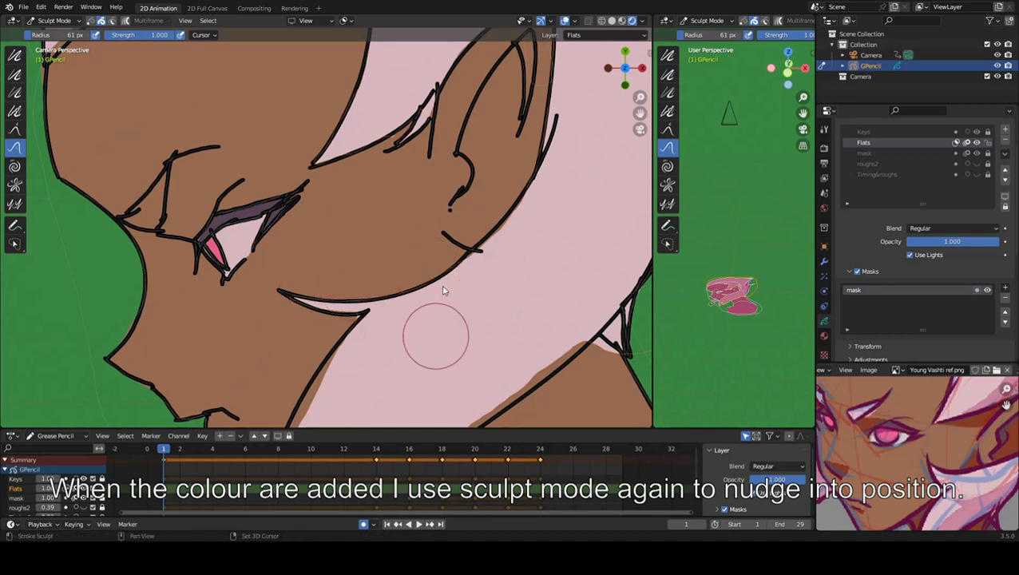
shift+middle_drag(433, 337, 417, 205)
drag(323, 253, 270, 325)
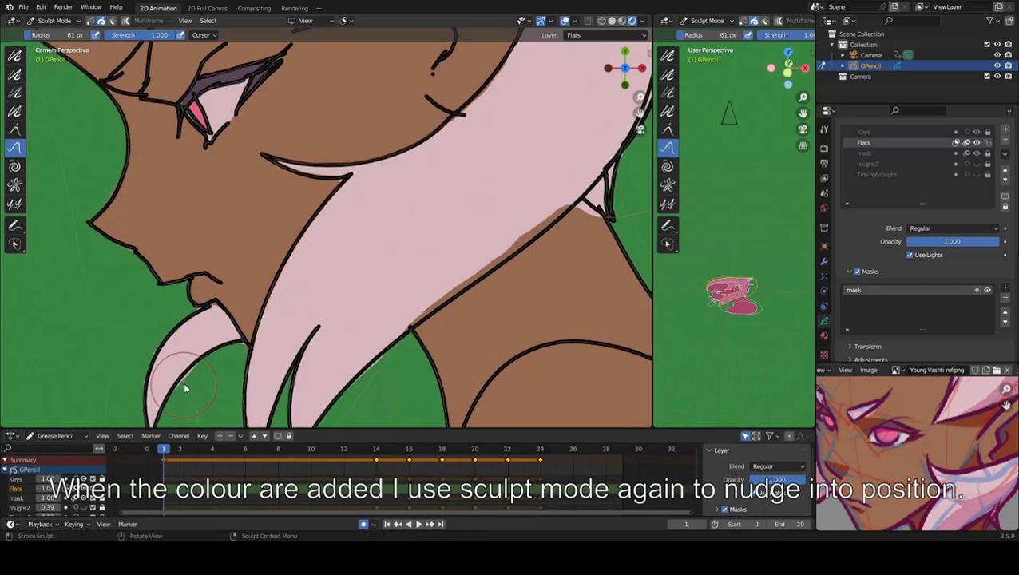
mouse_move(399, 311)
mouse_down()
mouse_move(445, 277)
mouse_move(587, 210)
mouse_up()
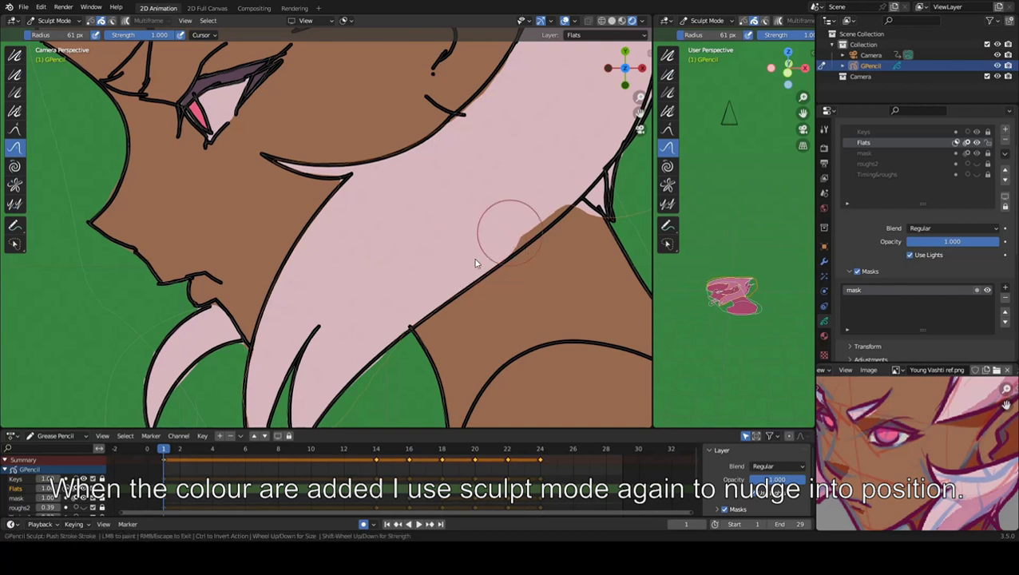
shift+middle_drag(453, 278, 489, 174)
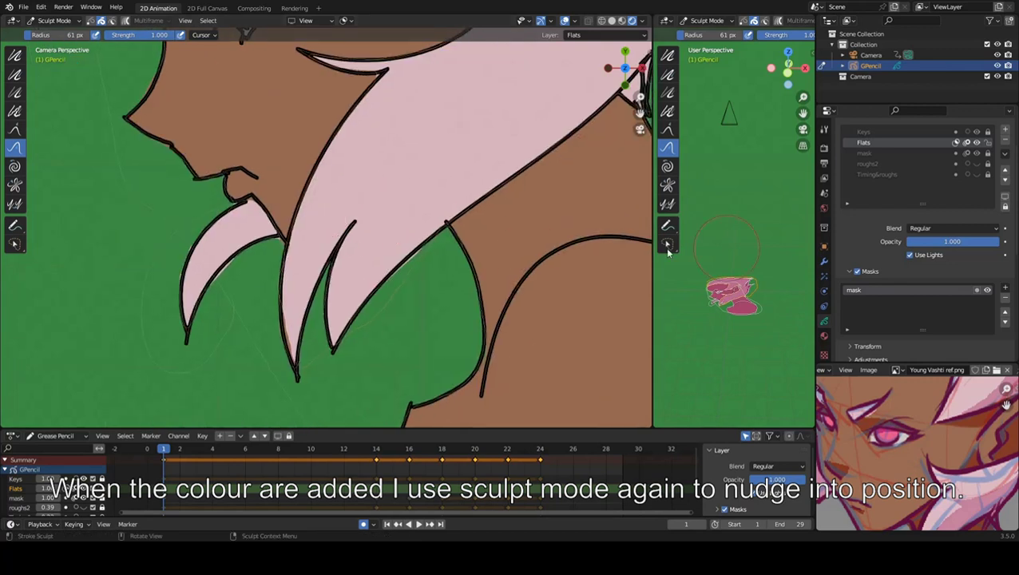
On the mask layer, push the left and upper pink hair strands into shape.
click(865, 153)
drag(412, 264, 385, 292)
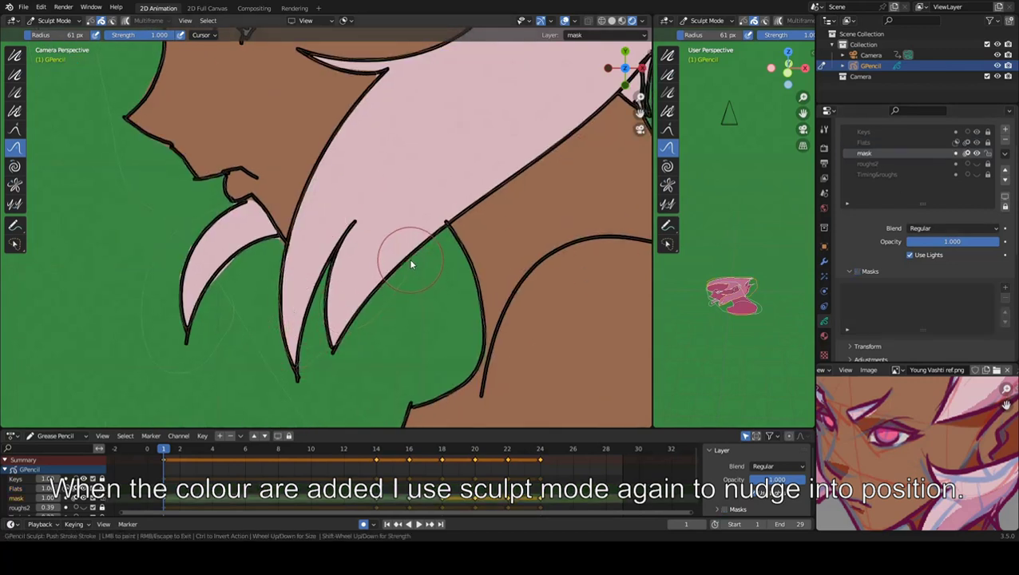
drag(220, 277, 184, 253)
drag(319, 278, 277, 248)
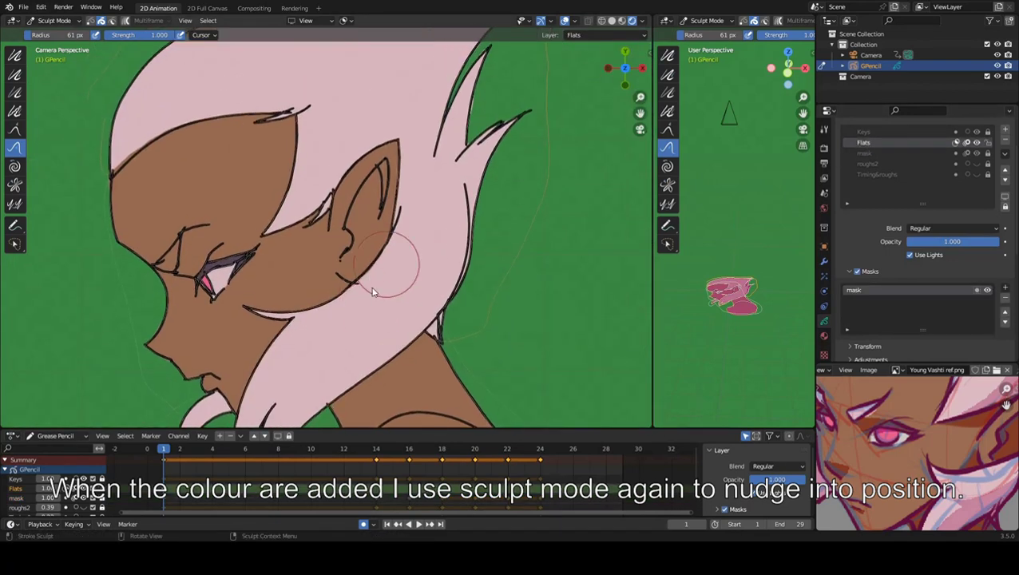
scroll(513, 192, up, 5)
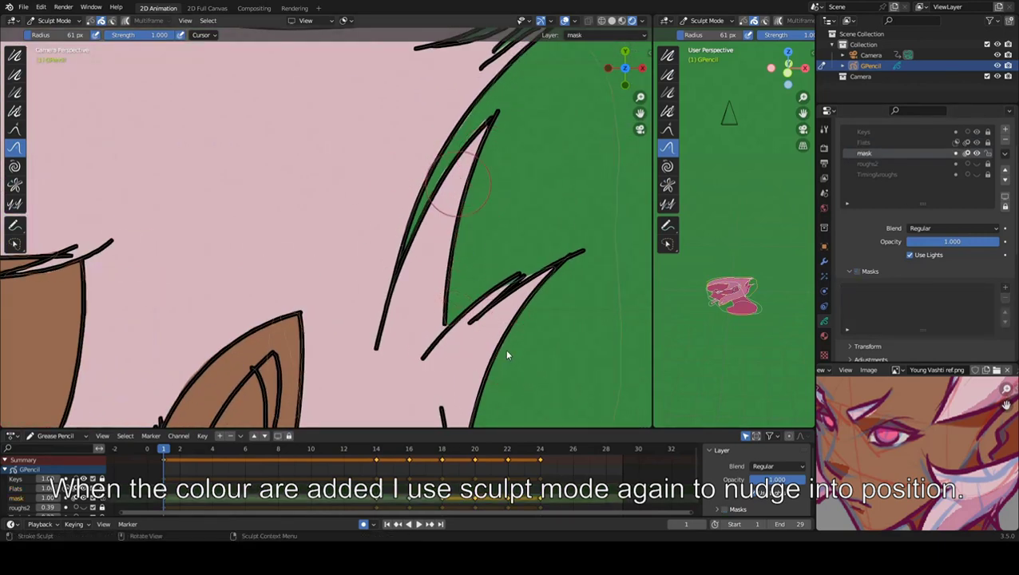
drag(482, 88, 465, 118)
scroll(471, 137, down, 3)
scroll(520, 118, down, 2)
On the Flats layer, push the fill edge along the face outline.
click(865, 143)
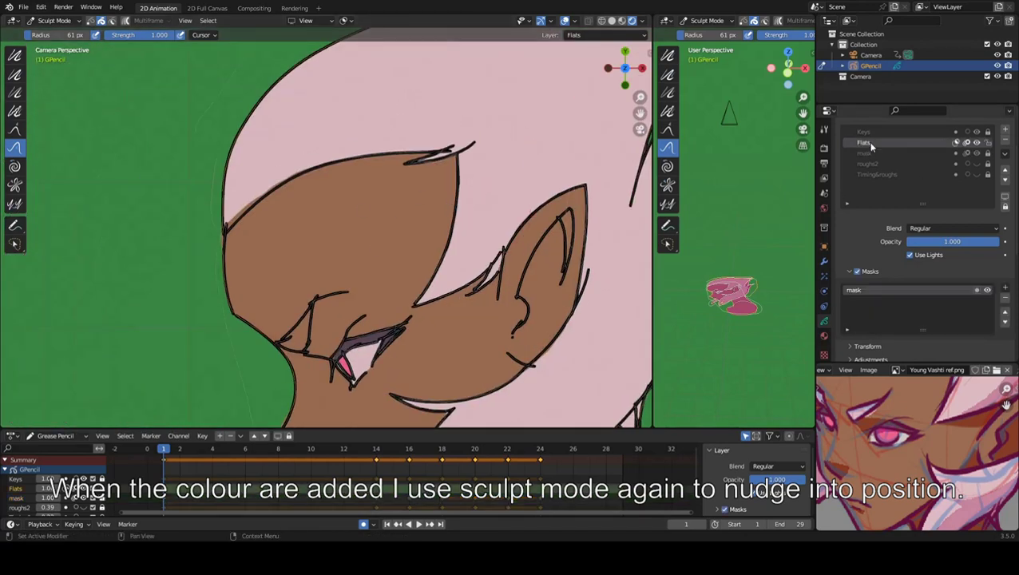
scroll(282, 186, up, 3)
mouse_move(282, 186)
mouse_down()
mouse_move(266, 179)
mouse_move(330, 125)
mouse_up()
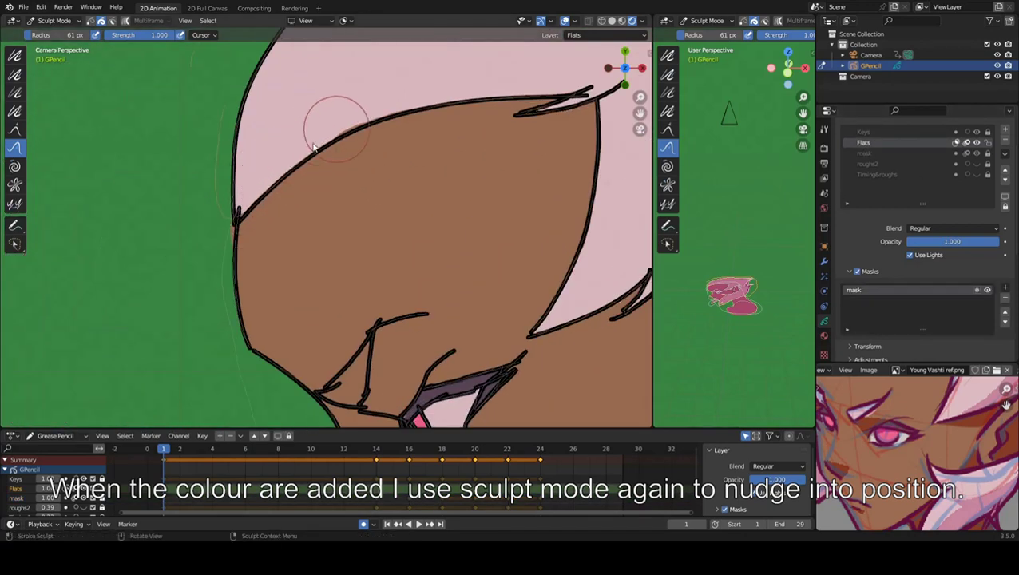
scroll(356, 191, down, 2)
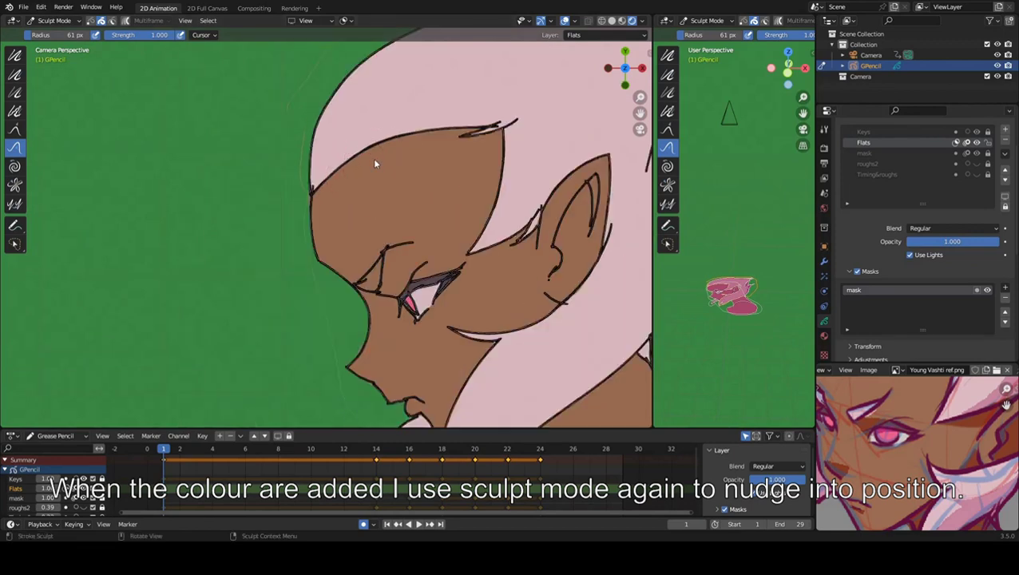
click(55, 20)
Go to frame 14 and paint the tan skin fill over the figure.
ctrl+middle_drag(373, 287, 373, 256)
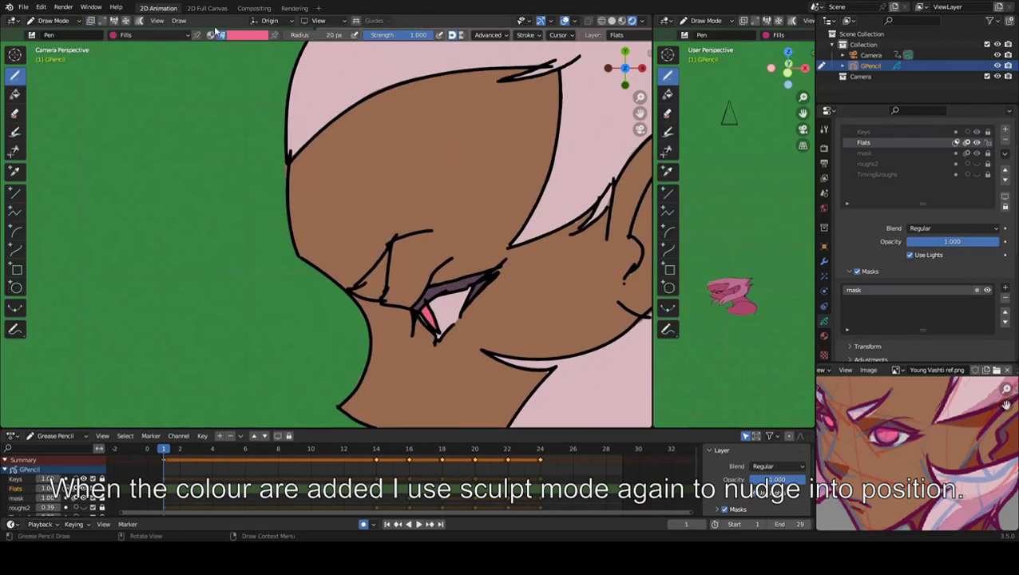
click(246, 34)
click(228, 152)
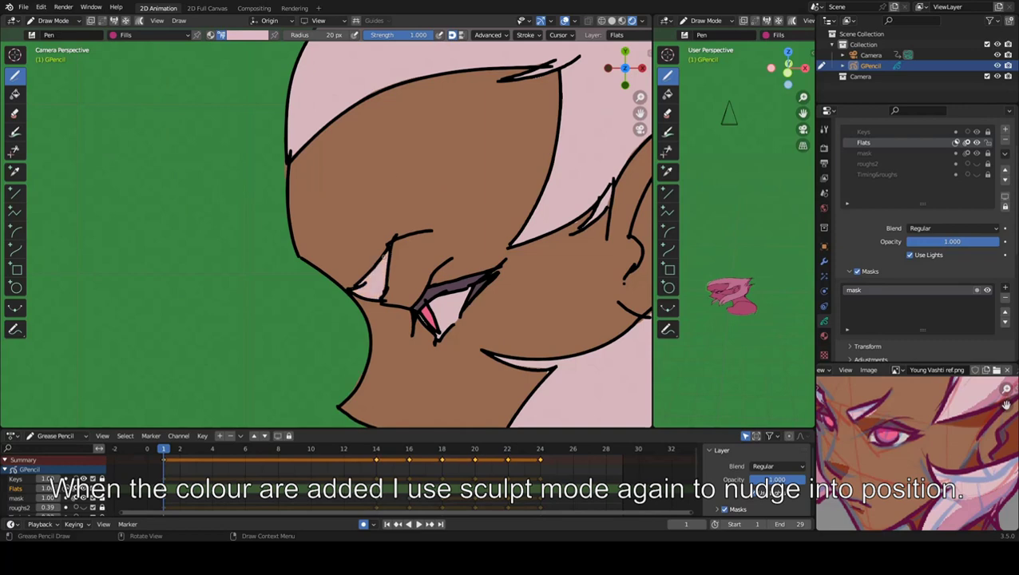
scroll(326, 231, down, 5)
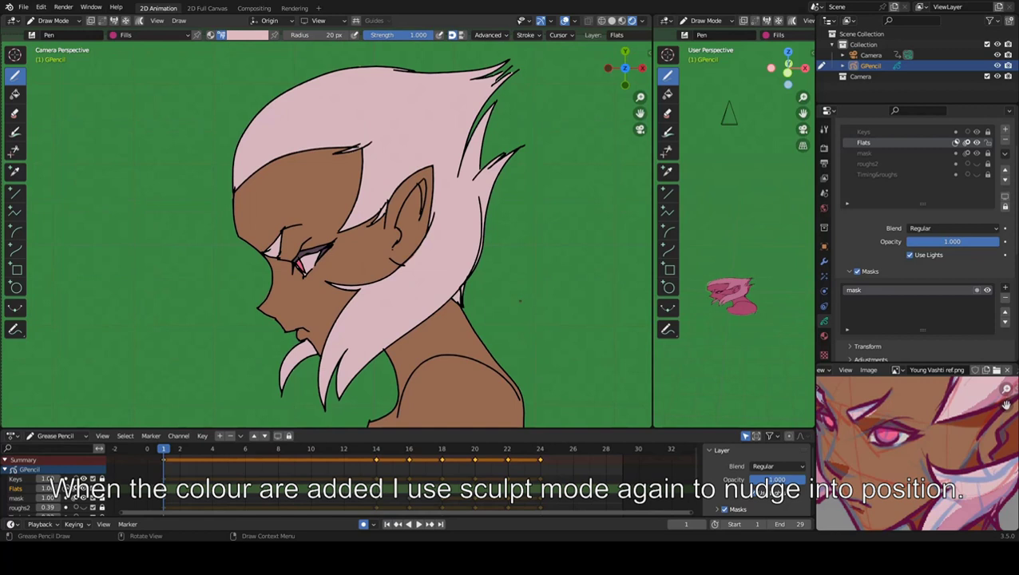
click(377, 452)
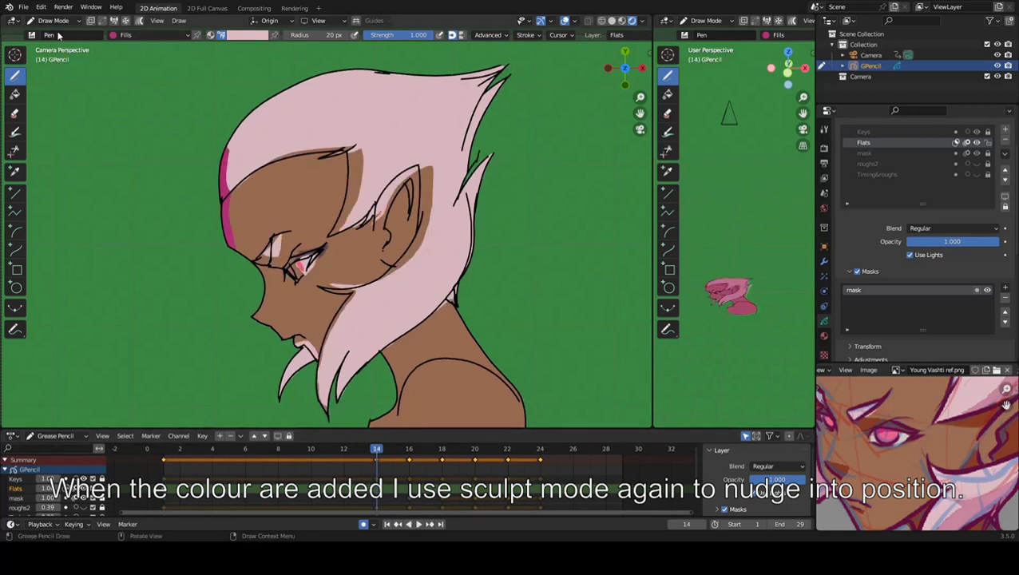
click(246, 39)
scroll(326, 232, down, 1)
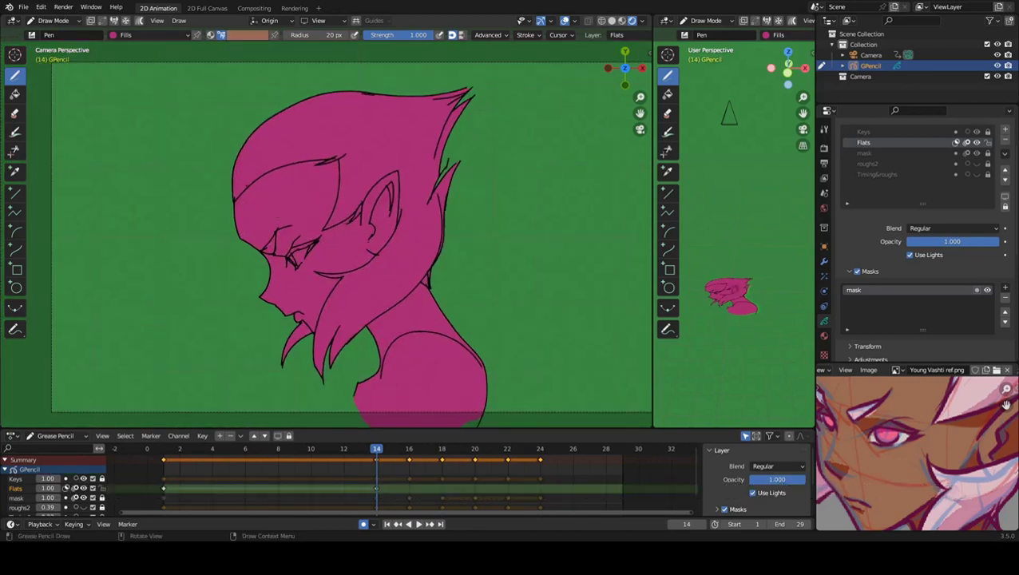
mouse_move(230, 222)
mouse_down()
mouse_move(451, 297)
mouse_move(248, 174)
mouse_up()
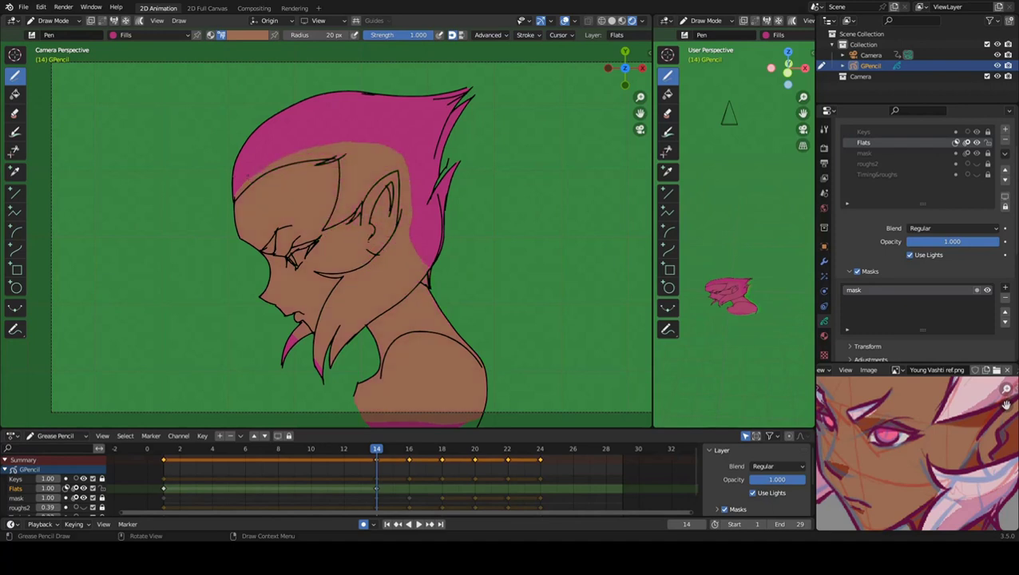
Paint the hair light pink from the forehead past the ear down toward the neck.
click(247, 34)
click(222, 157)
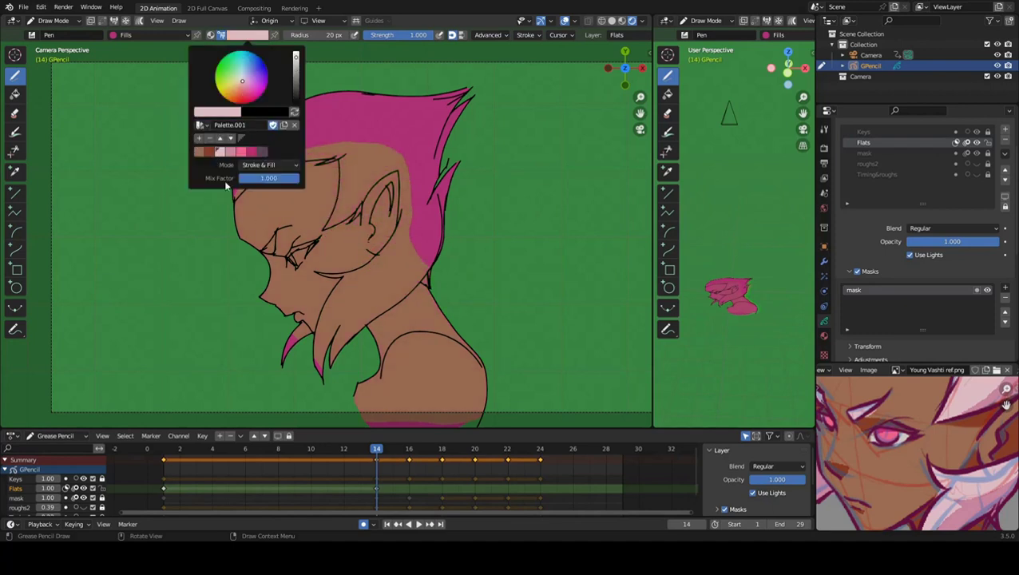
mouse_move(234, 196)
mouse_down()
mouse_move(264, 149)
mouse_move(312, 157)
mouse_move(244, 183)
mouse_move(324, 223)
mouse_up()
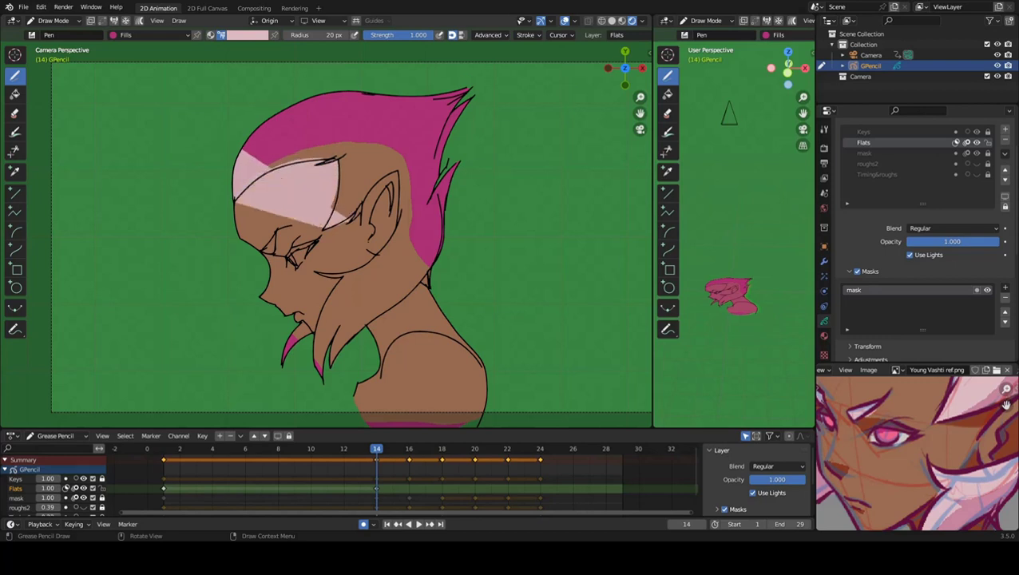
mouse_move(387, 178)
mouse_down()
mouse_move(345, 238)
mouse_move(296, 268)
mouse_up()
drag(240, 204, 328, 272)
mouse_move(264, 214)
mouse_down()
mouse_move(296, 324)
mouse_move(343, 369)
mouse_move(369, 288)
mouse_up()
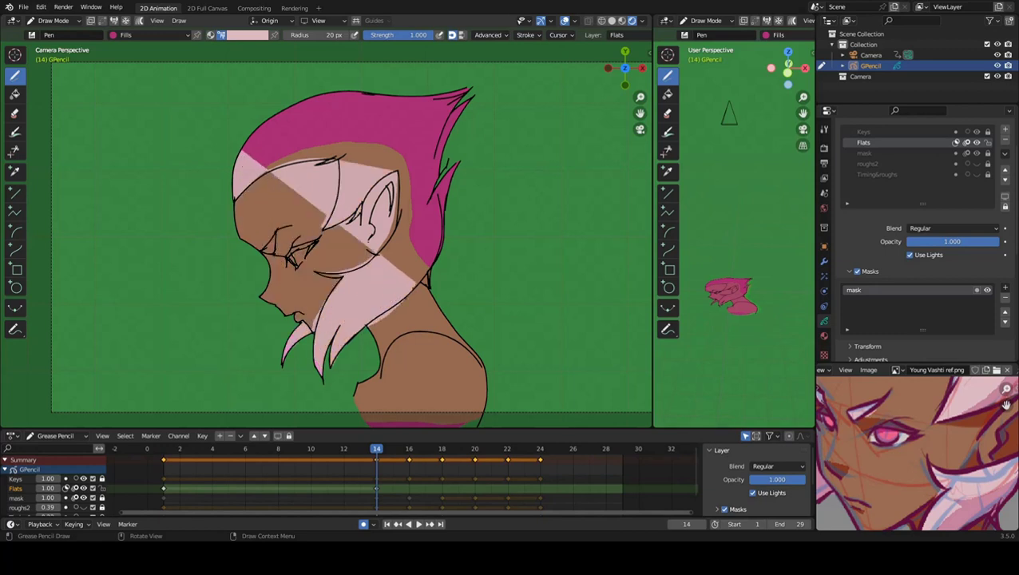
drag(263, 199, 399, 112)
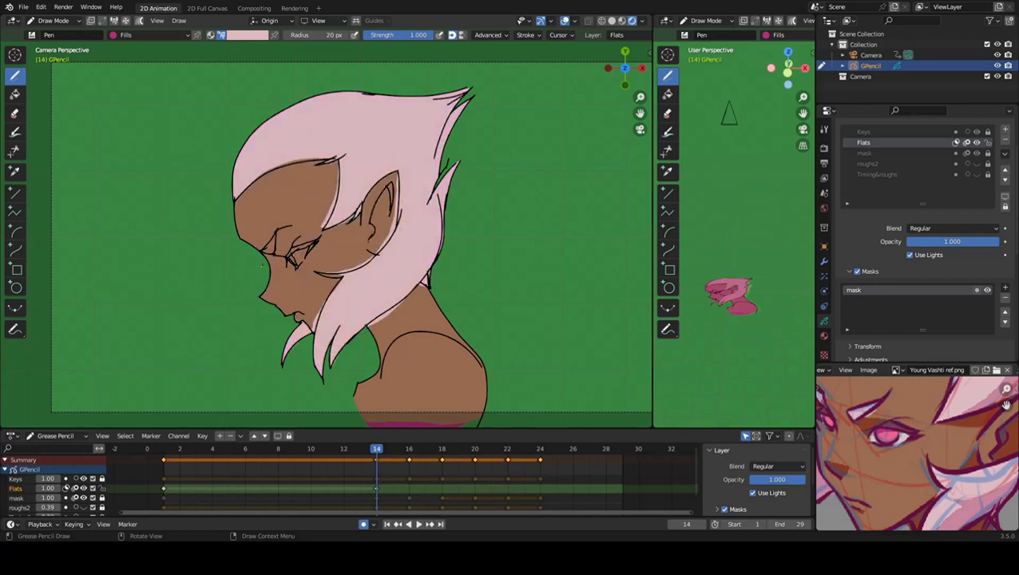
scroll(262, 266, up, 4)
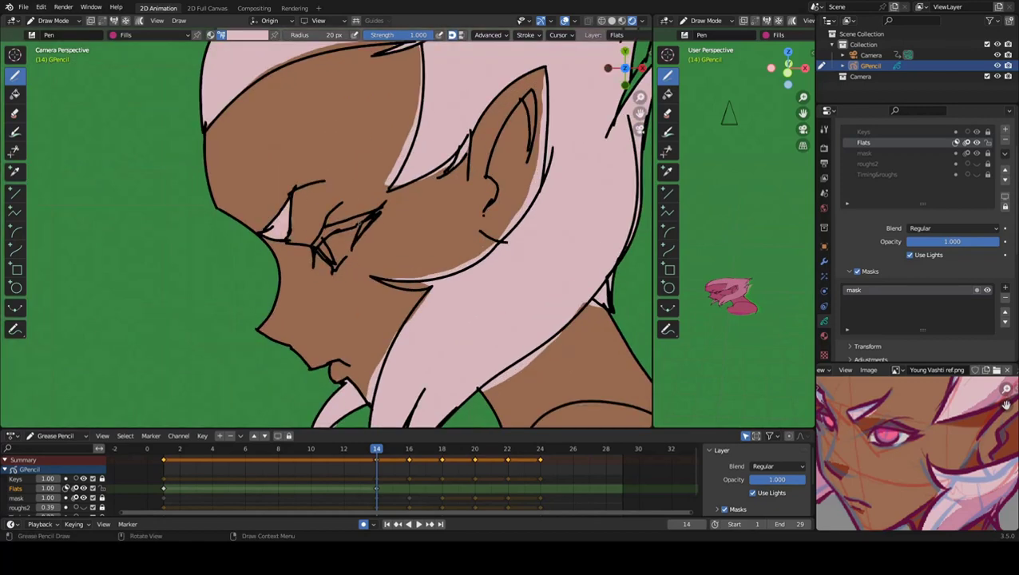
Set the Pen colour to a darker mauve, then light pink from Palette.001, for the eye fills.
click(247, 38)
drag(268, 64, 268, 96)
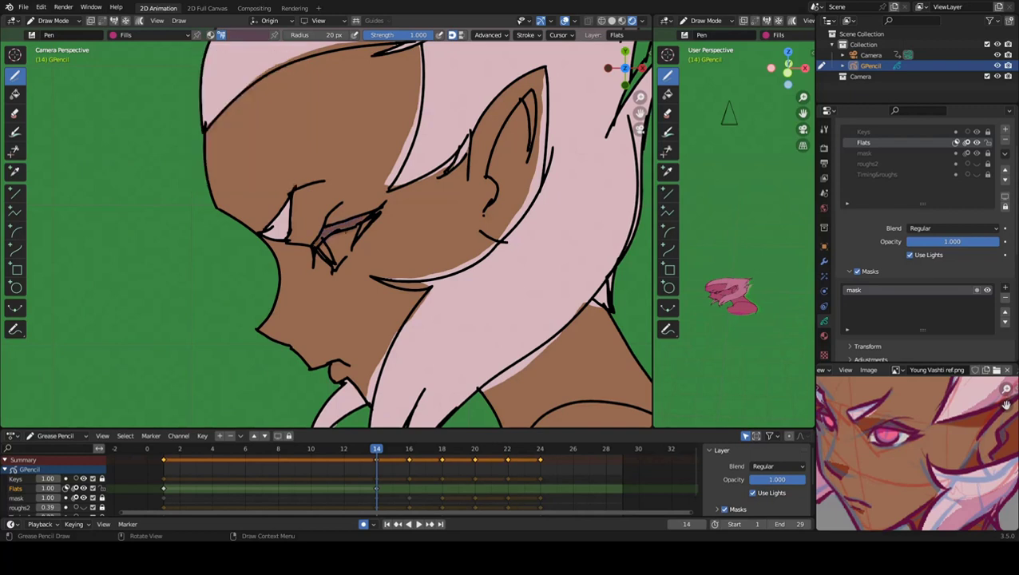
click(249, 35)
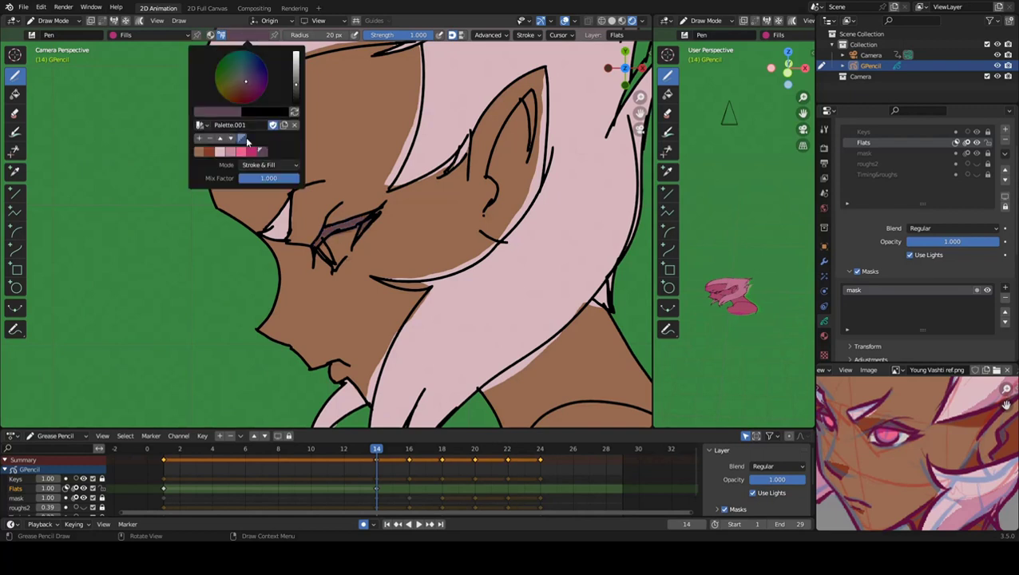
click(224, 156)
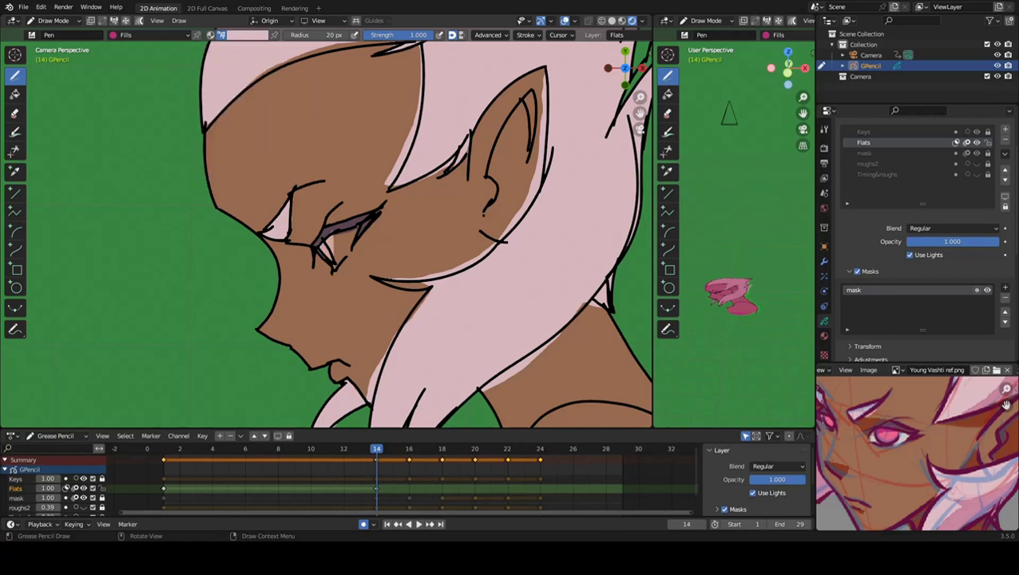
Switch the Pen to the darker pink from Palette.001 for the iris and confirm it.
scroll(382, 314, down, 1)
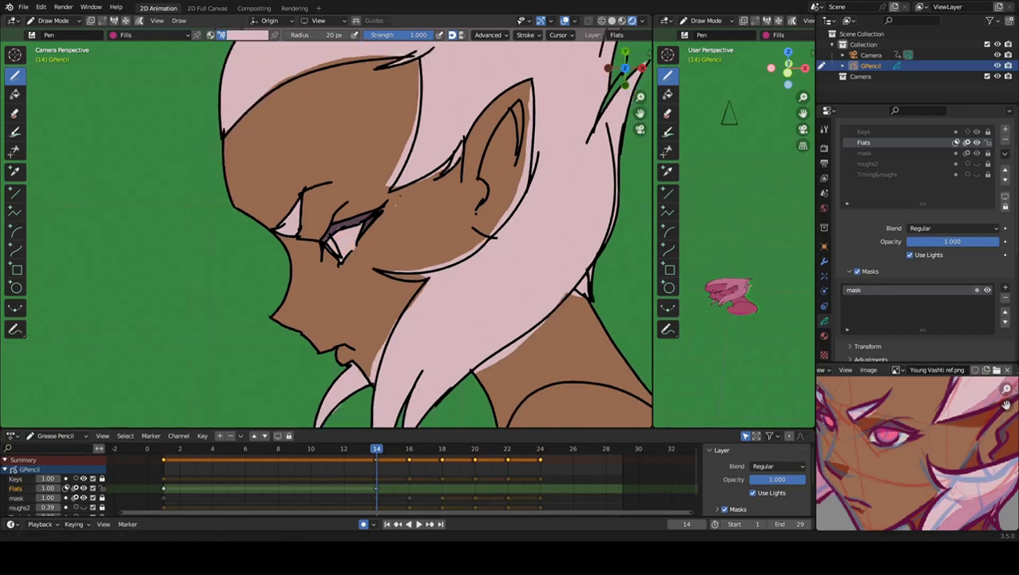
scroll(382, 314, down, 1)
scroll(382, 314, down, 1)
scroll(382, 314, up, 2)
click(248, 35)
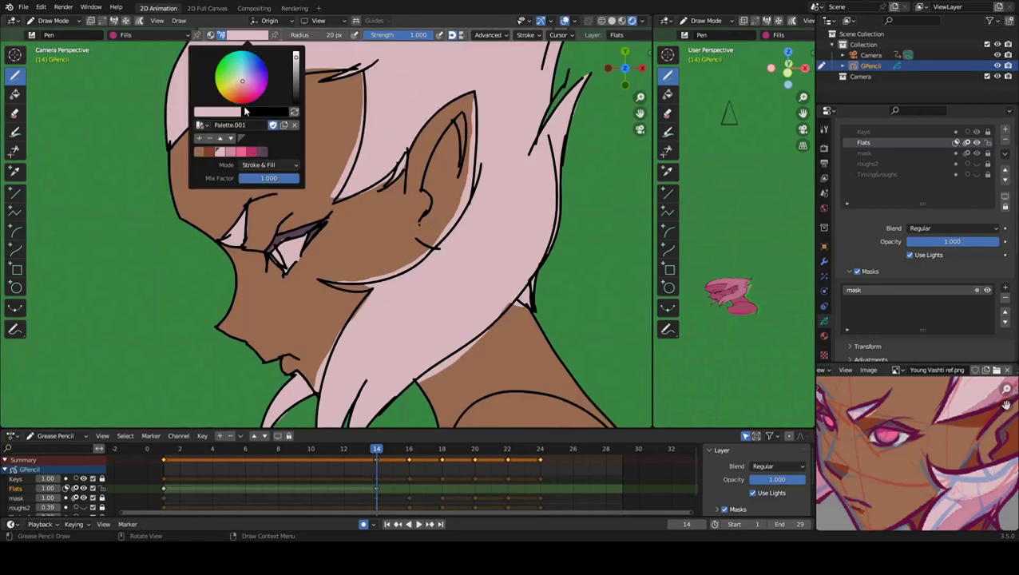
click(245, 154)
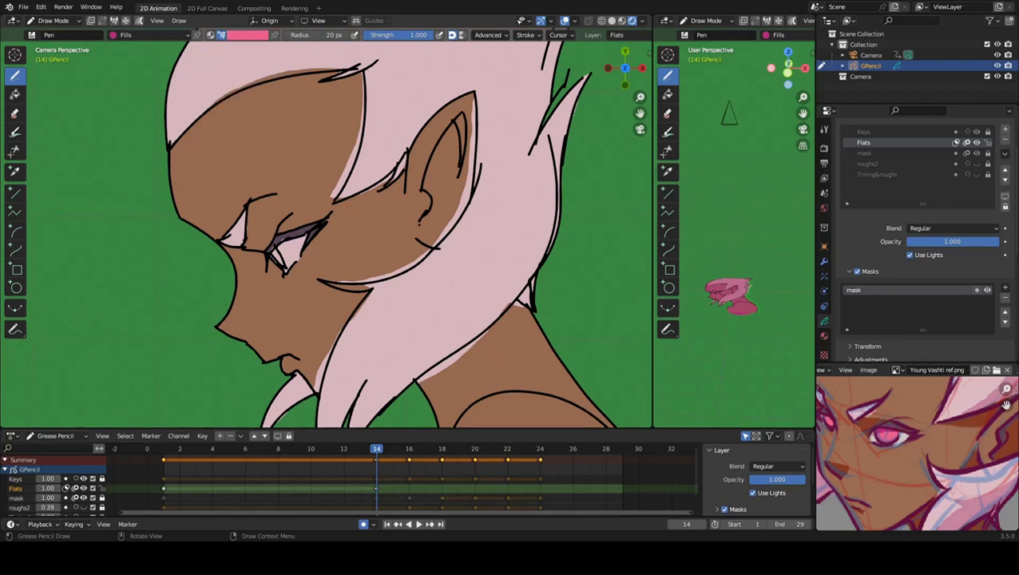
click(259, 37)
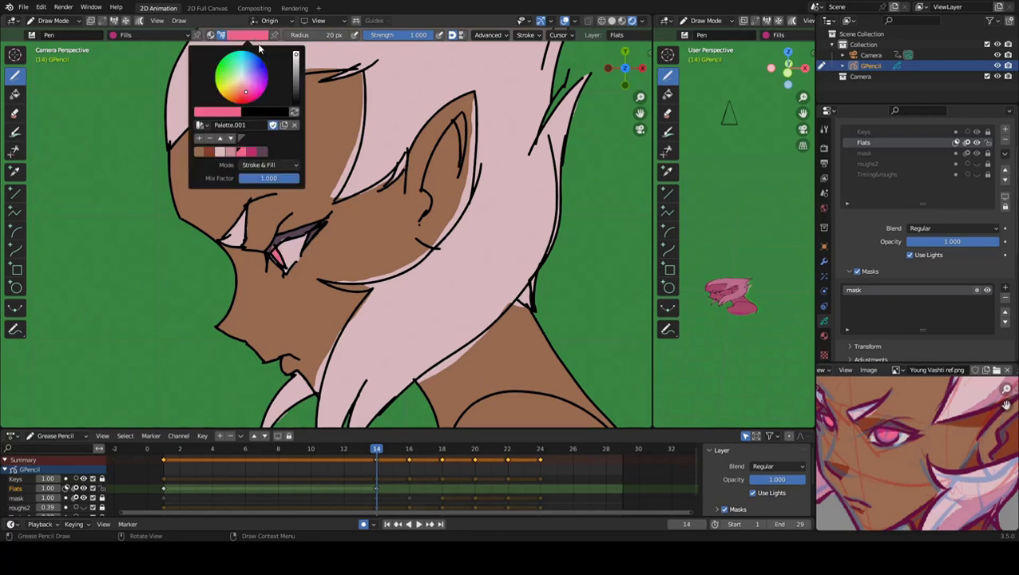
scroll(248, 165, down, 3)
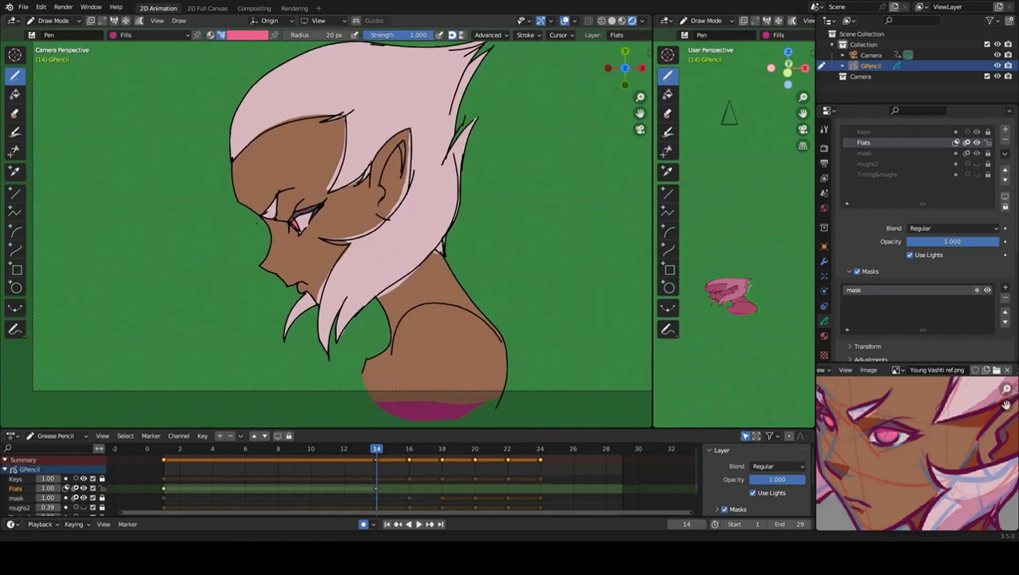
scroll(218, 63, down, 2)
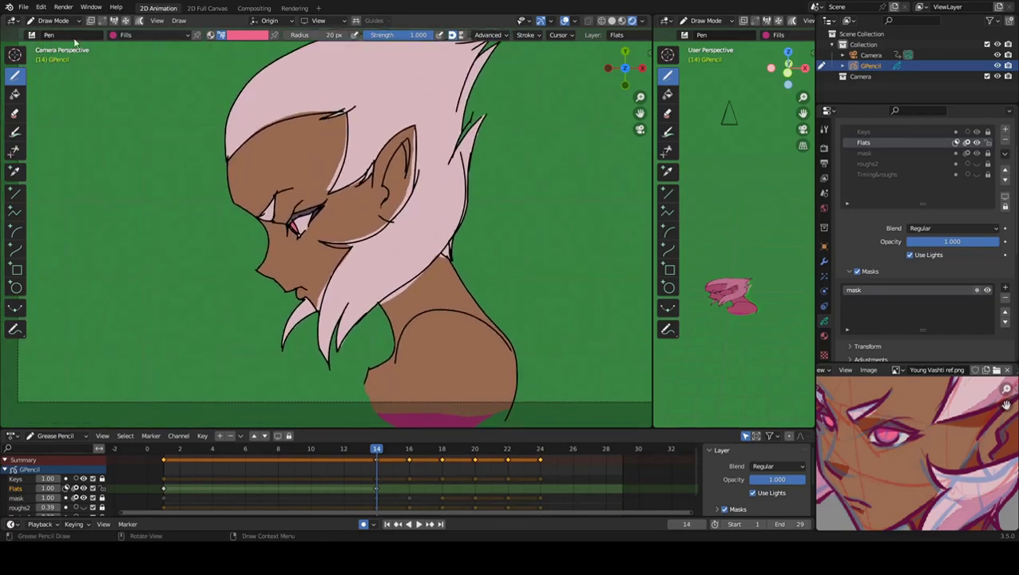
click(54, 20)
In Sculpt Mode, push the Flats fill edges at the forehead, face, ear and lower cheek onto the linework.
click(52, 60)
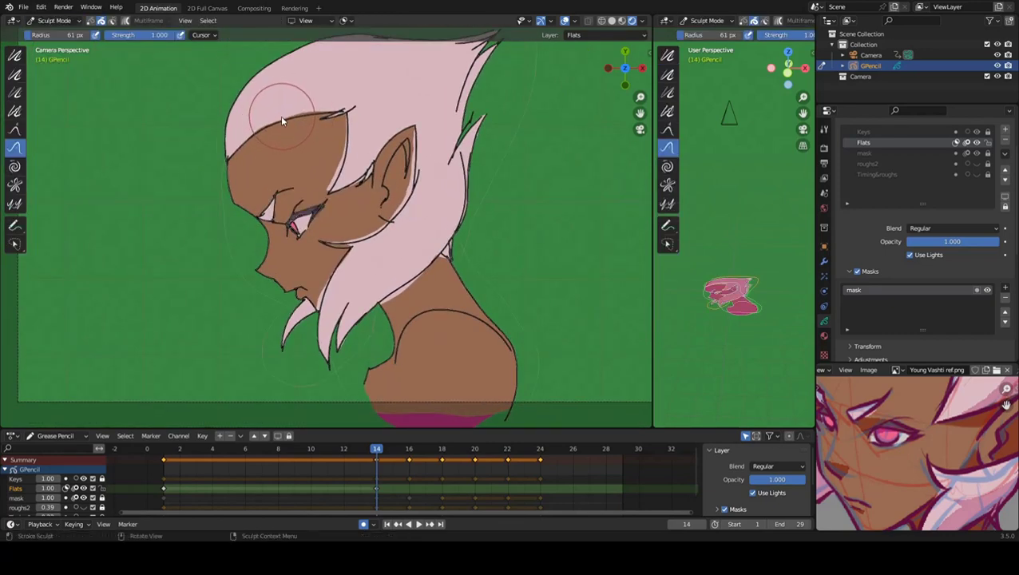
scroll(299, 111, up, 4)
drag(221, 114, 261, 101)
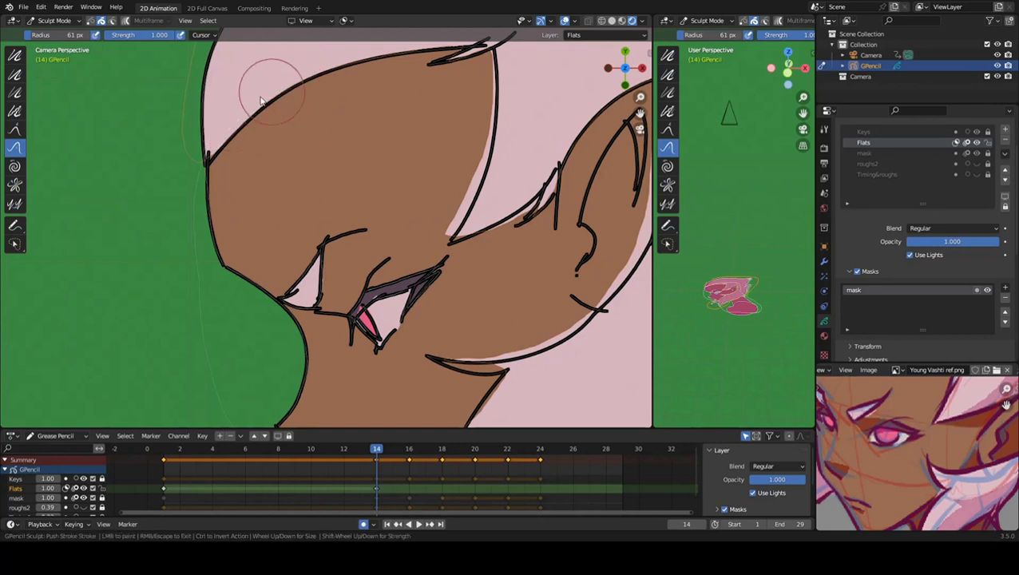
shift+middle_drag(421, 95, 392, 170)
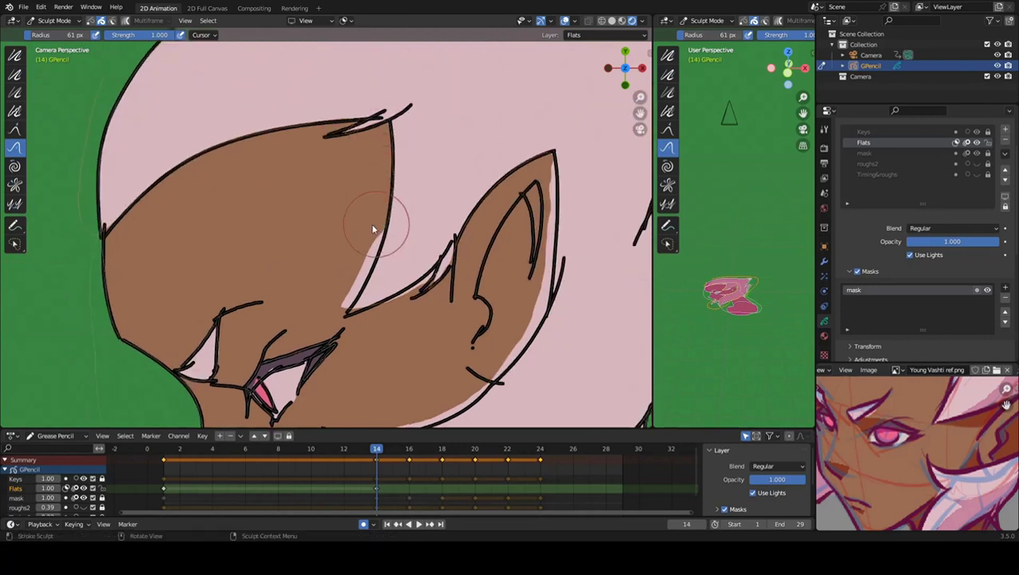
mouse_move(372, 230)
mouse_down()
mouse_move(351, 264)
mouse_move(416, 296)
mouse_move(432, 258)
mouse_move(433, 286)
mouse_up()
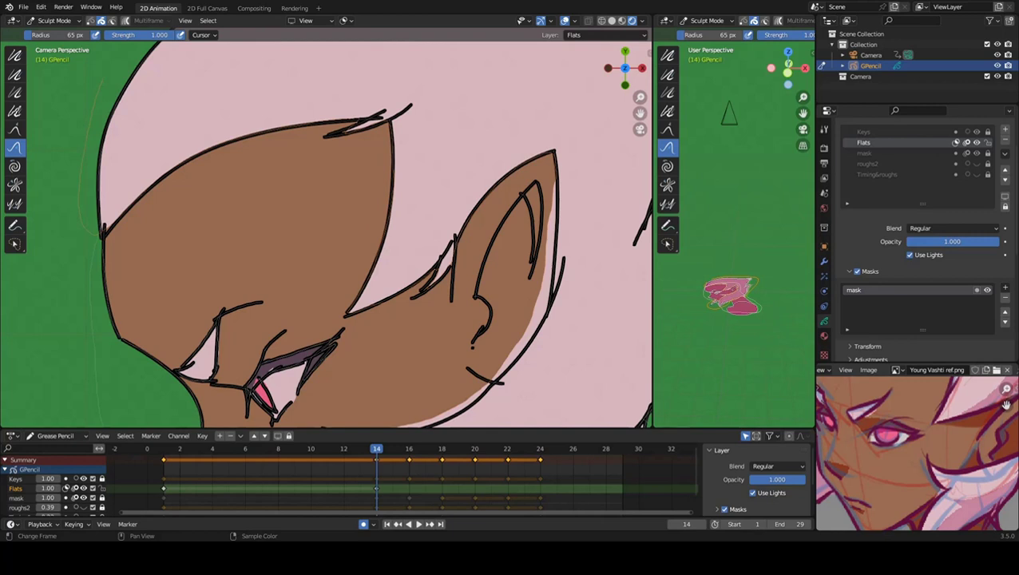
mouse_move(569, 200)
mouse_down()
mouse_move(551, 227)
mouse_move(545, 314)
mouse_up()
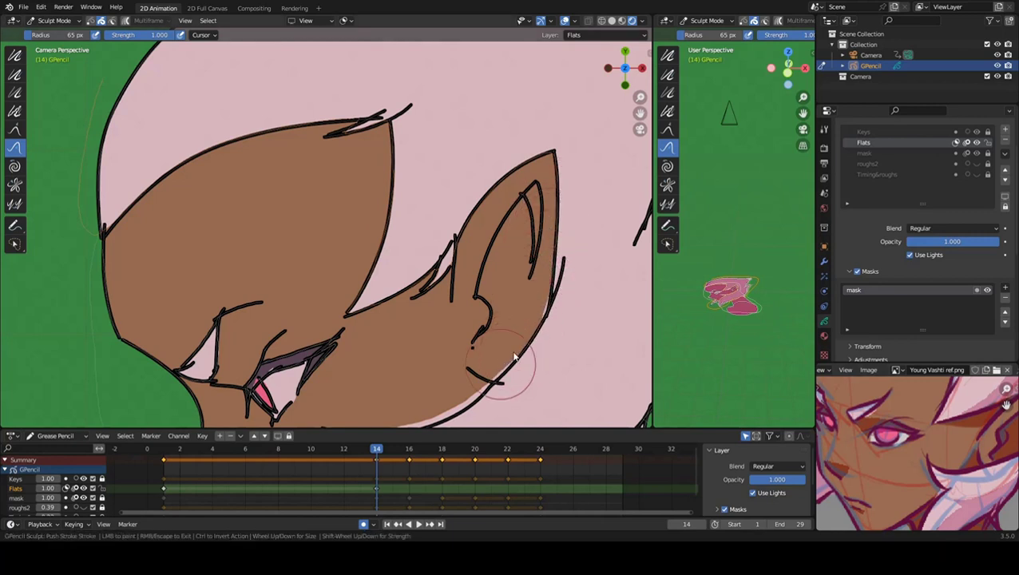
shift+middle_drag(545, 313, 472, 225)
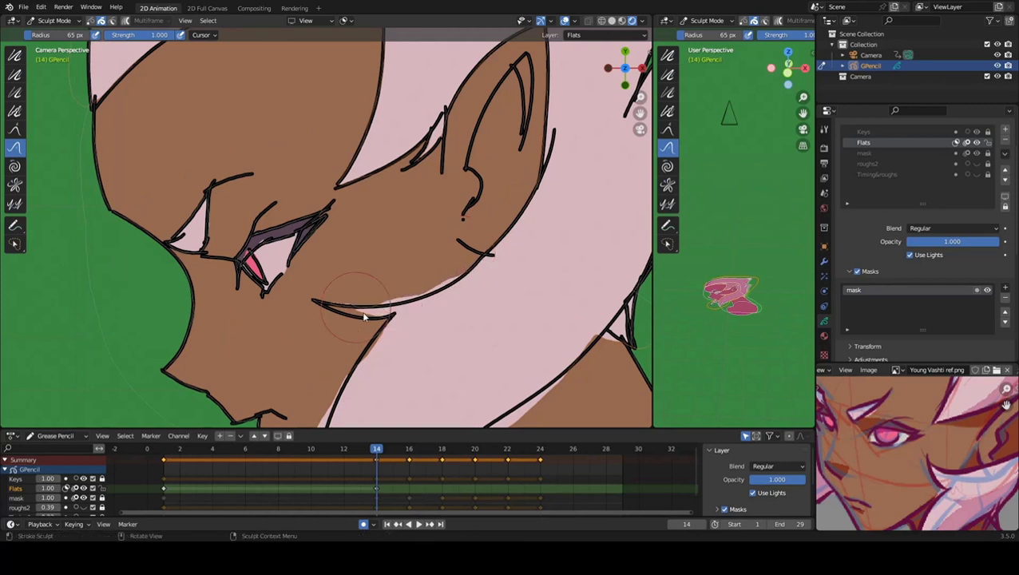
drag(349, 315, 385, 343)
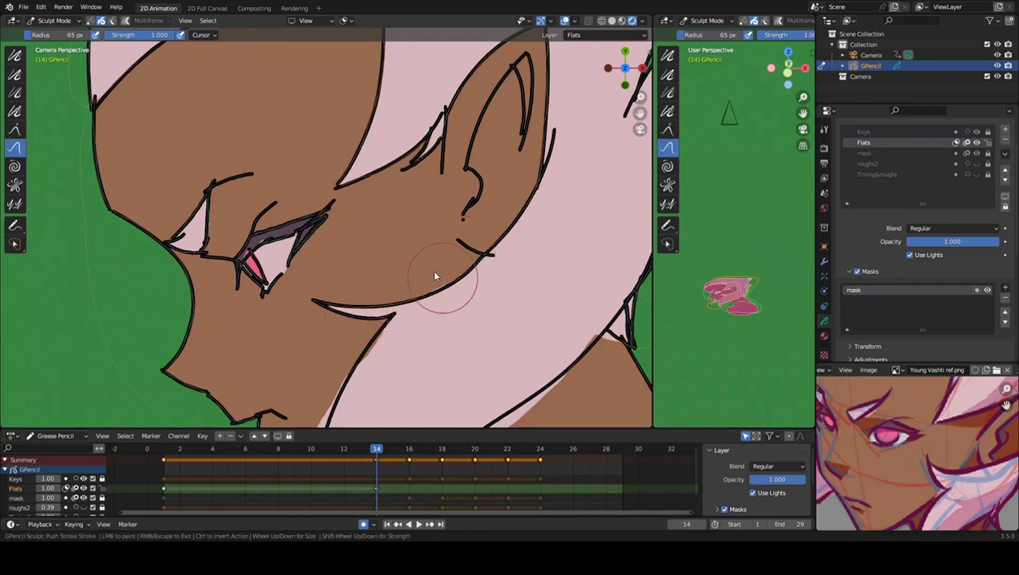
Push the Flats fill along the hair and neck line, then fit the eye fill to the eyelid lines.
shift+middle_drag(375, 358, 341, 284)
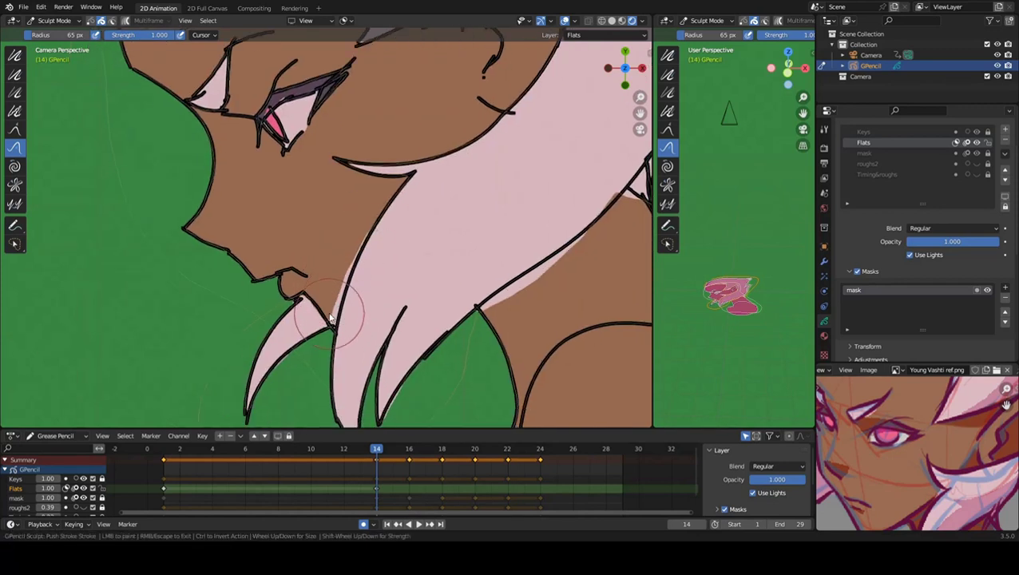
drag(289, 366, 498, 311)
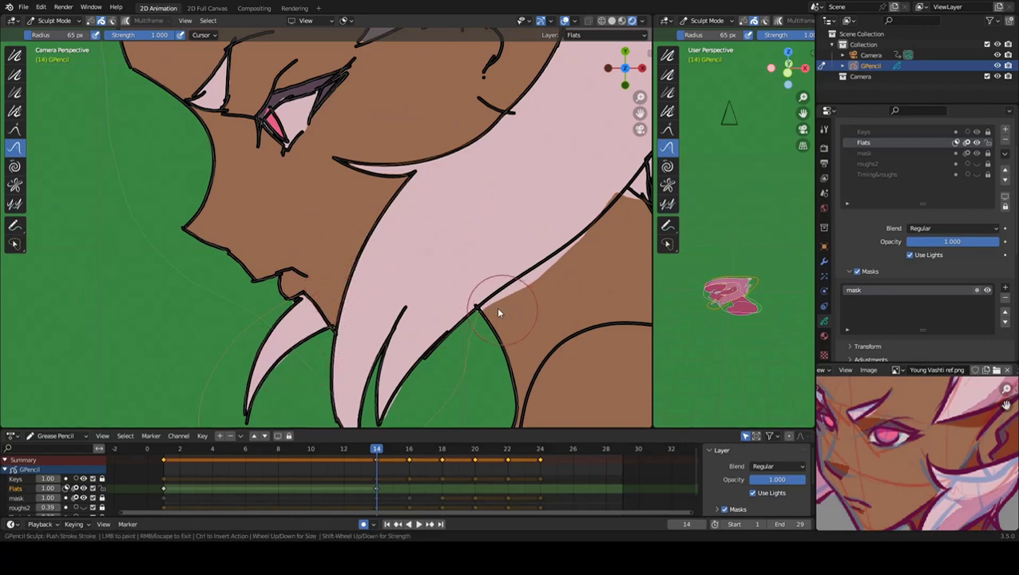
drag(563, 276, 577, 244)
shift+middle_drag(577, 244, 547, 248)
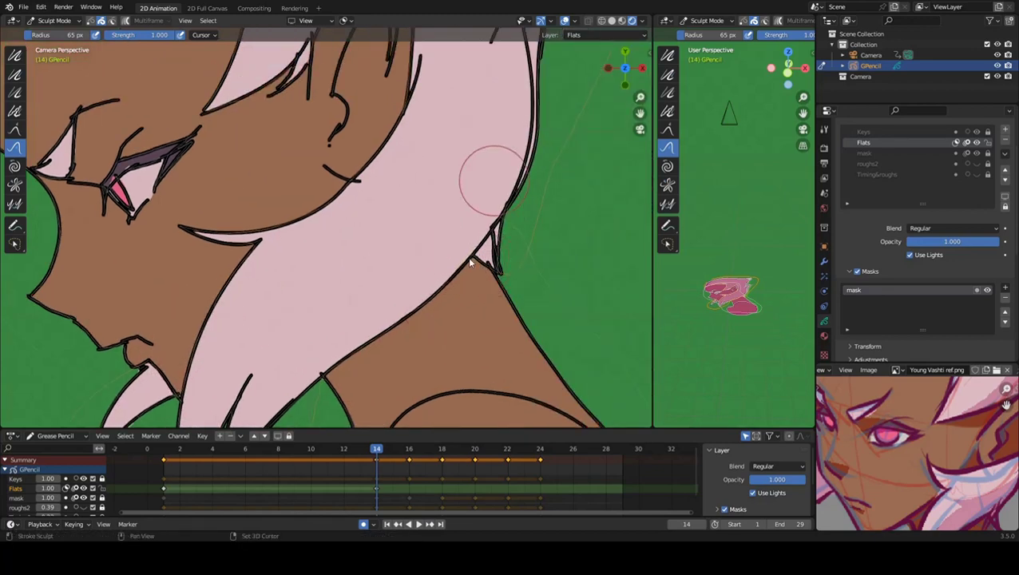
mouse_move(471, 262)
shift+middle_down()
mouse_move(417, 193)
mouse_move(376, 304)
shift+middle_up()
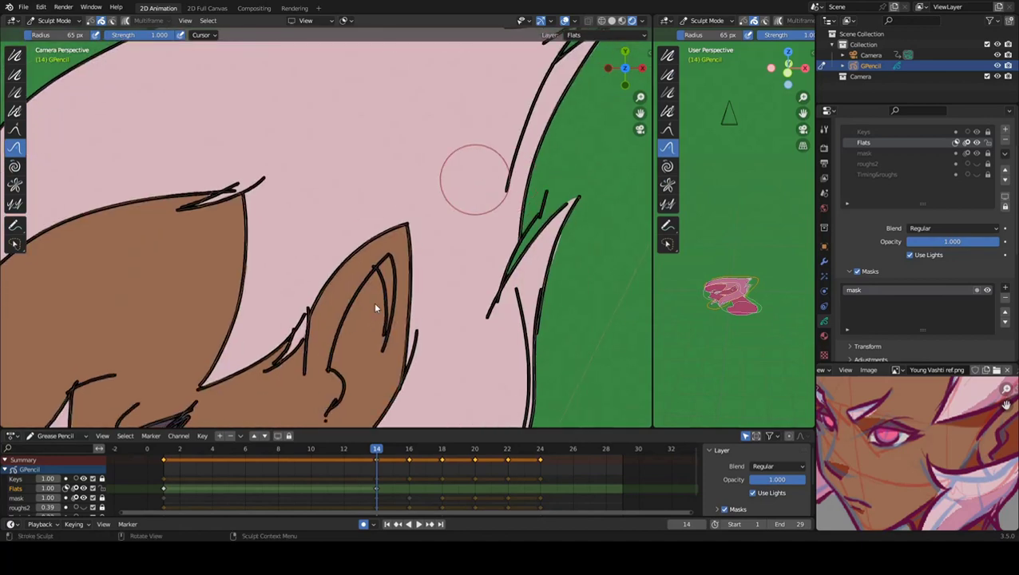
scroll(376, 303, down, 6)
scroll(390, 242, up, 7)
scroll(319, 152, up, 1)
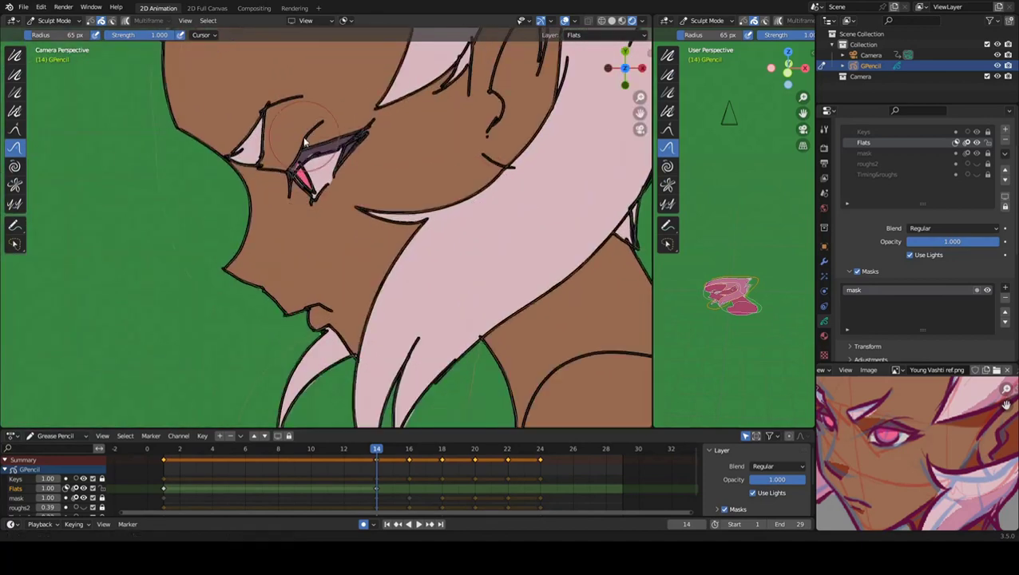
scroll(320, 152, up, 4)
mouse_move(320, 150)
mouse_down()
mouse_move(351, 160)
mouse_move(315, 182)
mouse_move(325, 203)
mouse_up()
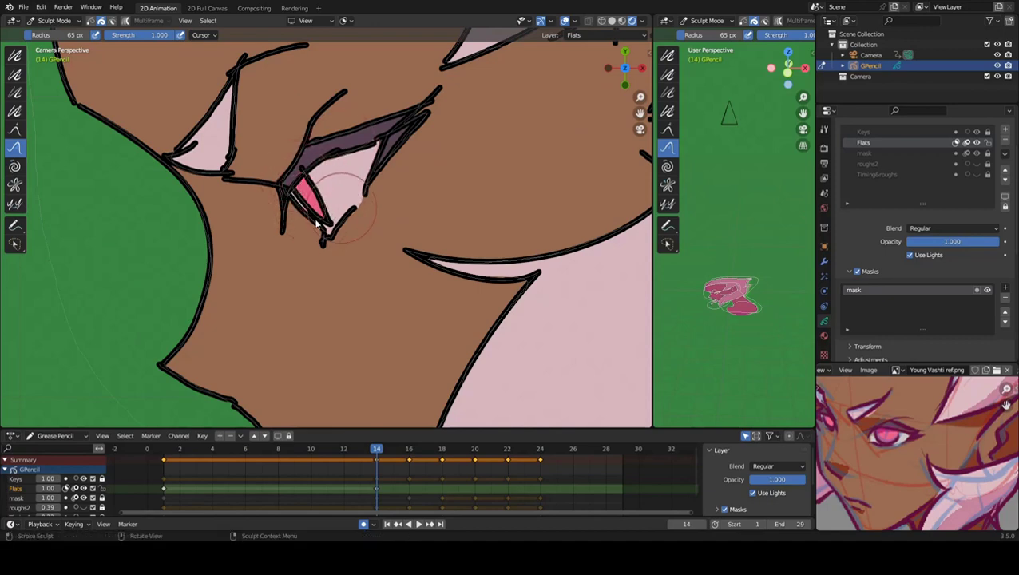
scroll(304, 232, down, 5)
scroll(316, 230, up, 3)
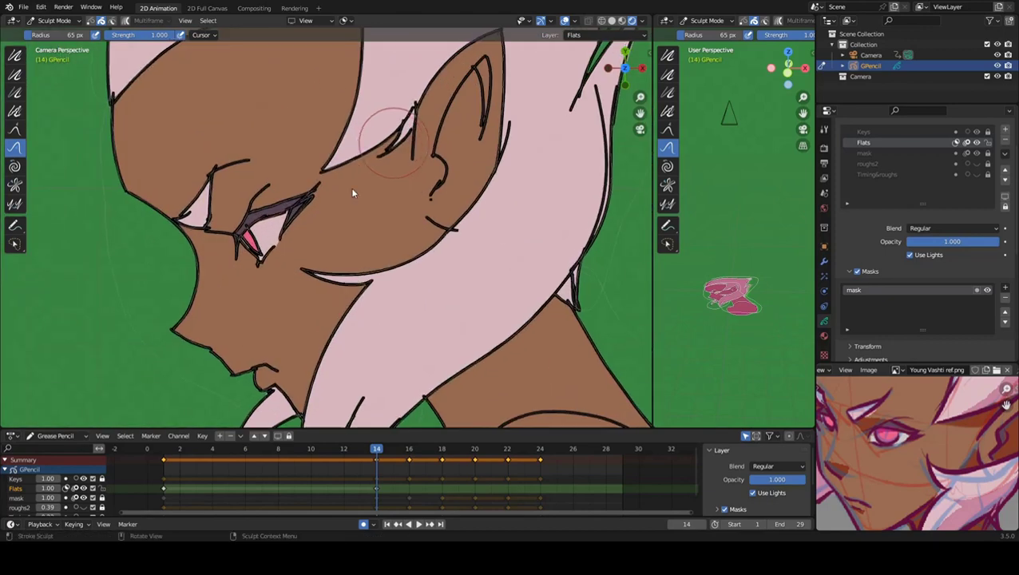
Make the mask layer active and zoom in on the head.
click(864, 153)
shift+scroll(329, 284, down, 2)
scroll(383, 346, up, 2)
scroll(383, 346, down, 2)
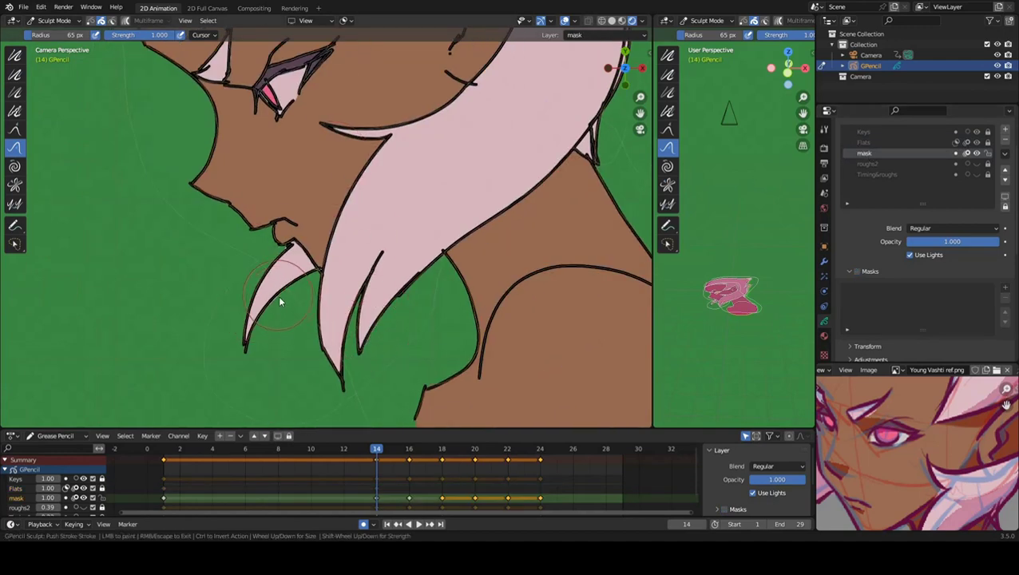
scroll(274, 298, up, 2)
shift+scroll(425, 211, up, 3)
shift+scroll(415, 176, up, 1)
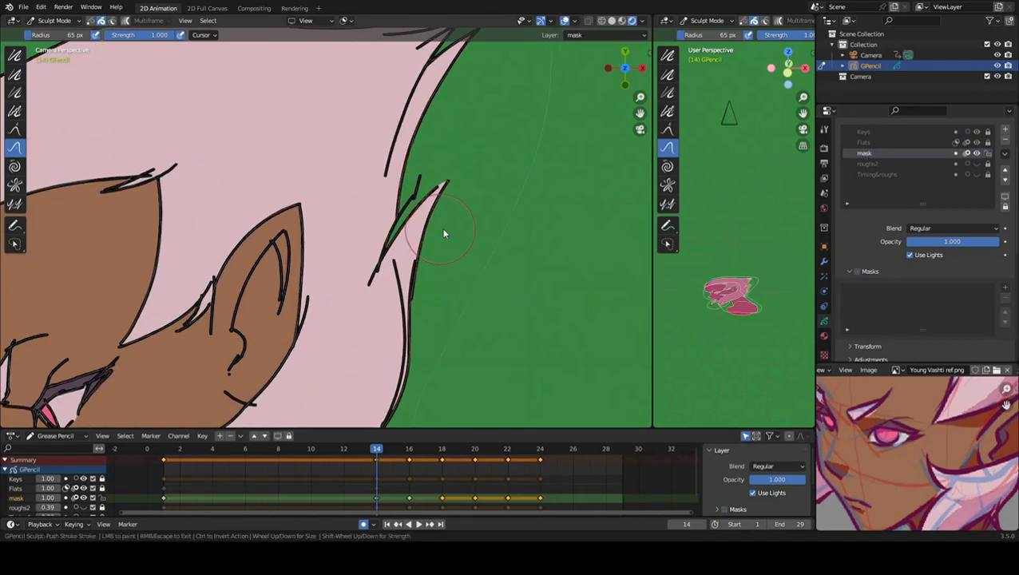
shift+scroll(444, 232, up, 2)
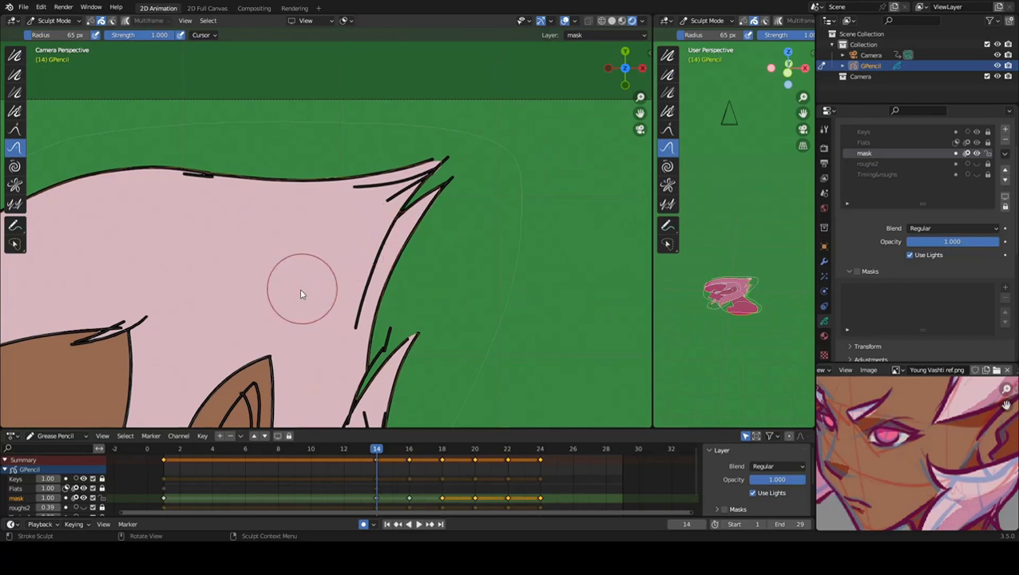
Push the mask layer's edge inward along the hair tip.
mouse_move(301, 292)
shift+middle_down()
mouse_move(473, 172)
mouse_move(445, 180)
shift+middle_up()
scroll(423, 178, down, 1)
scroll(412, 175, down, 1)
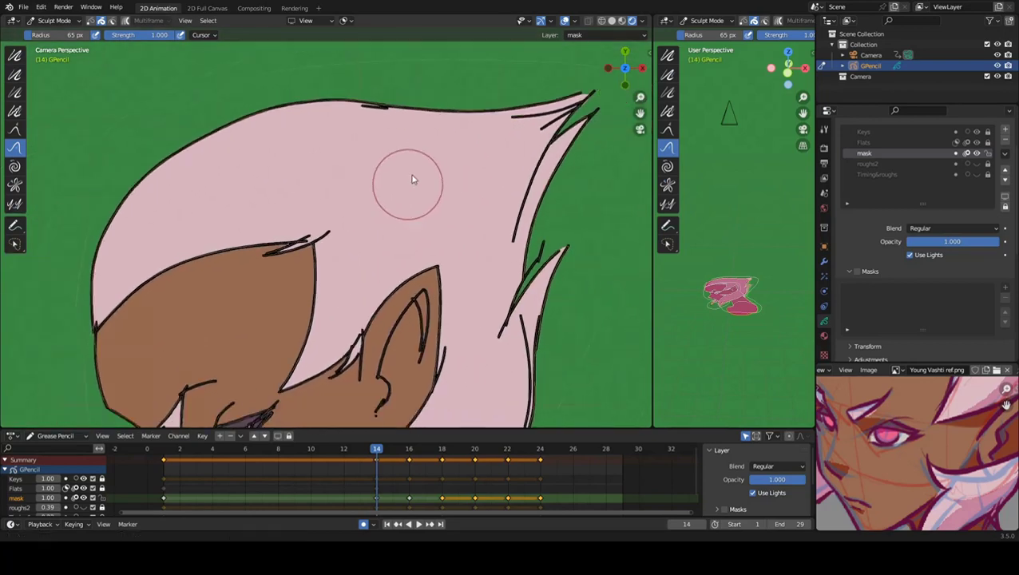
scroll(408, 180, down, 2)
scroll(395, 198, up, 1)
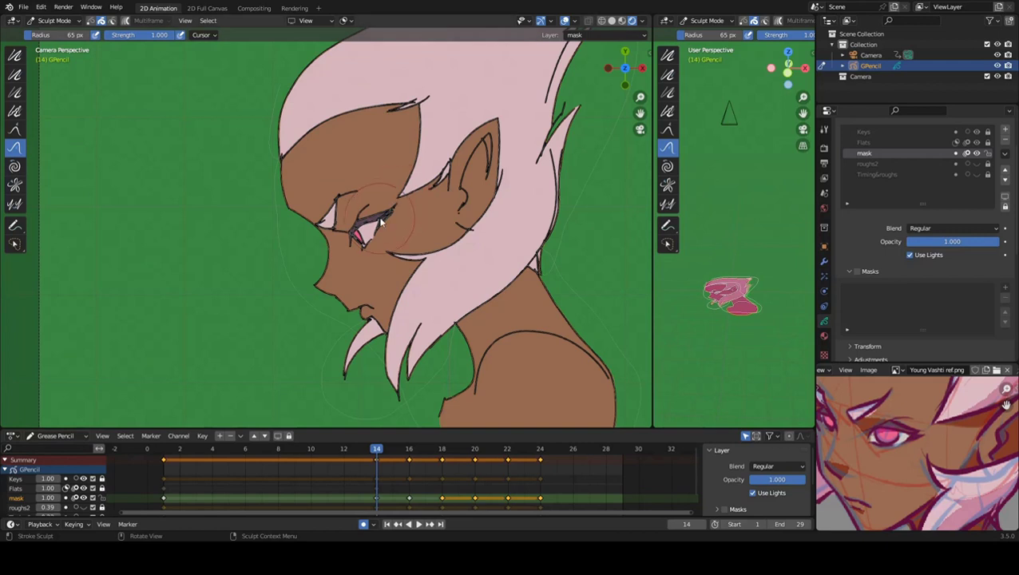
scroll(401, 208, down, 2)
scroll(380, 223, up, 1)
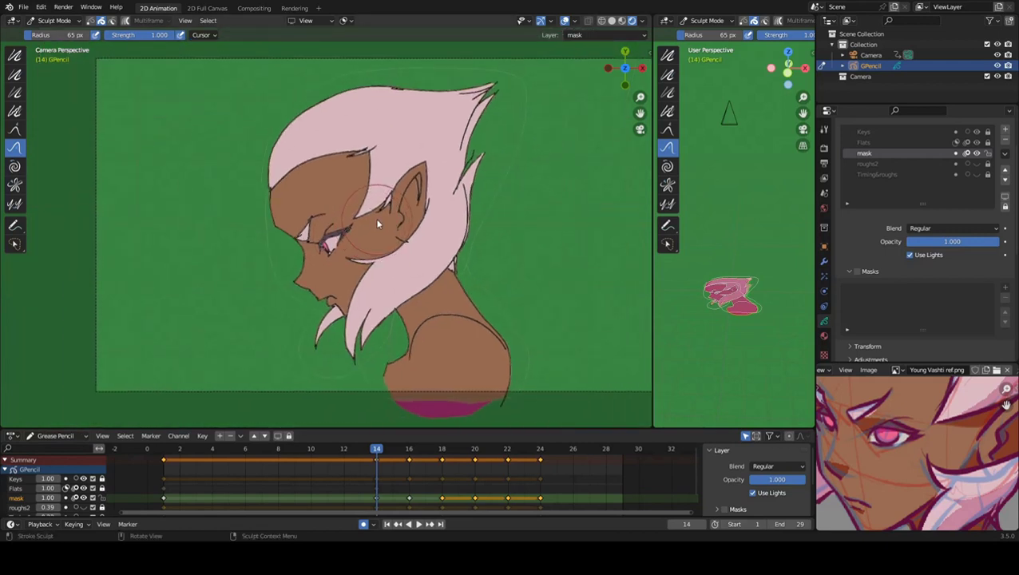
drag(520, 185, 473, 231)
Switch to Edit Mode and jump to frame 16.
click(58, 22)
click(56, 45)
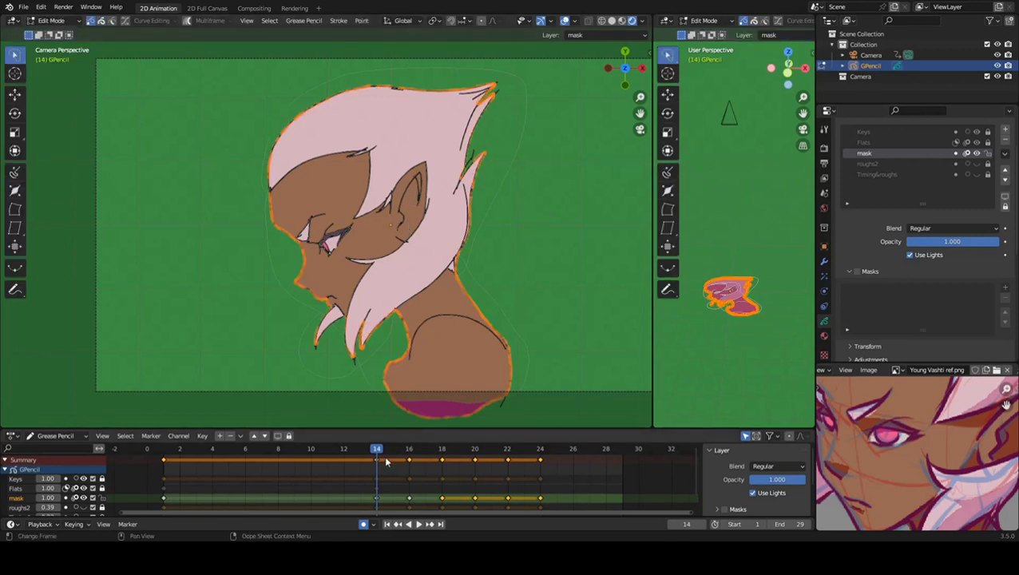
click(406, 453)
Cancel a trial move on the mask, then grab the Flats strokes with G into their new position.
key(g)
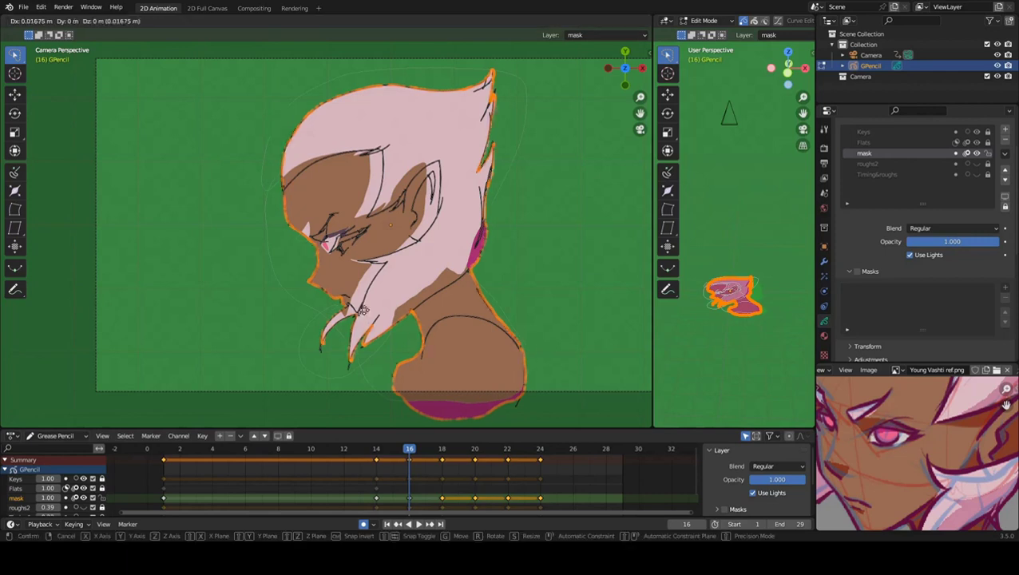
key(Escape)
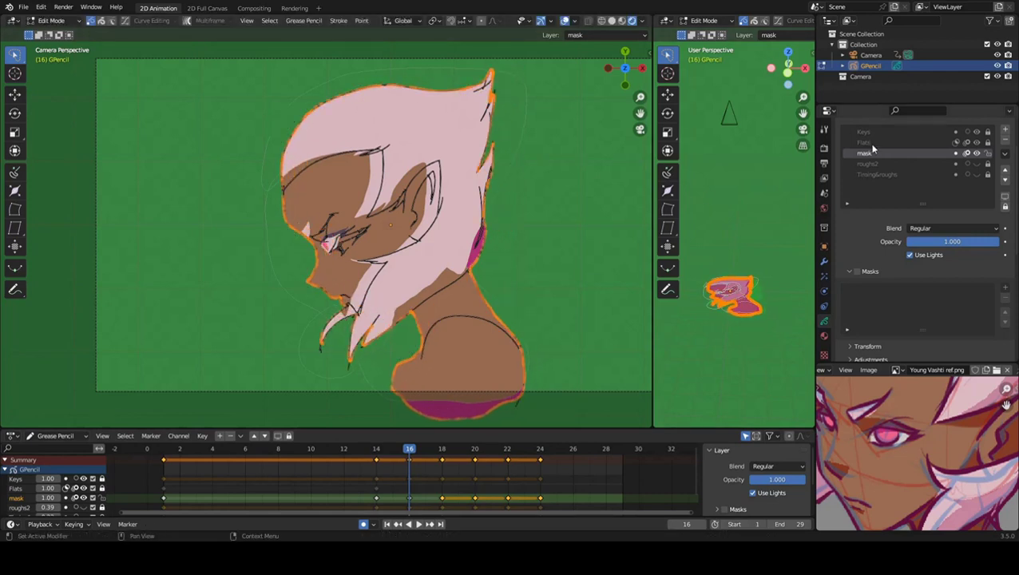
click(871, 144)
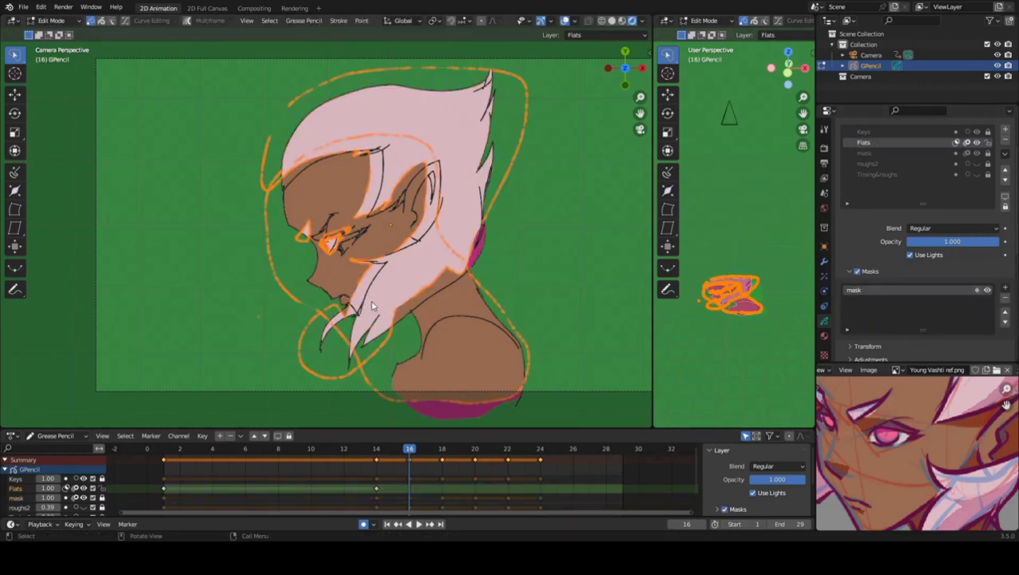
key(g)
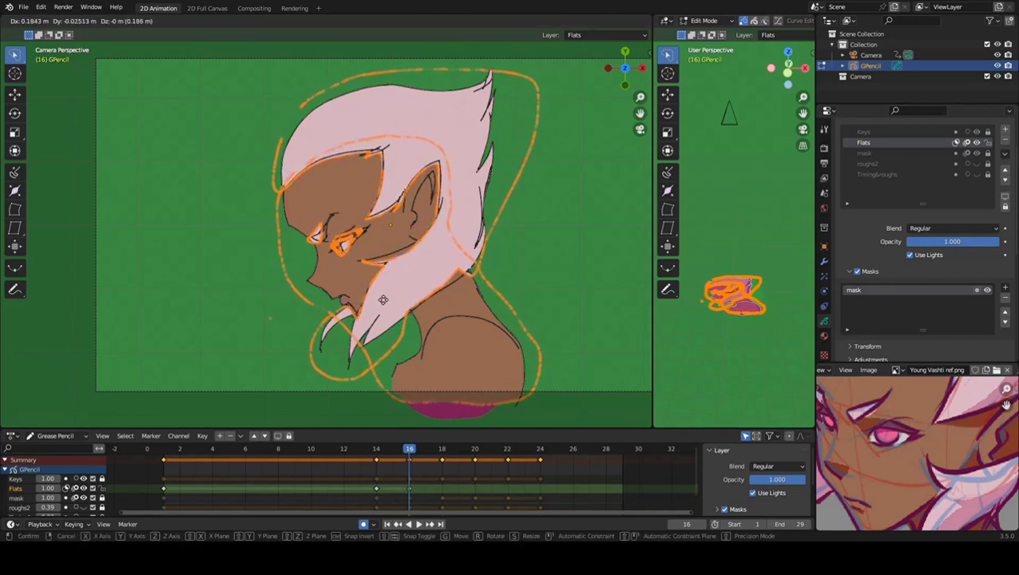
click(385, 303)
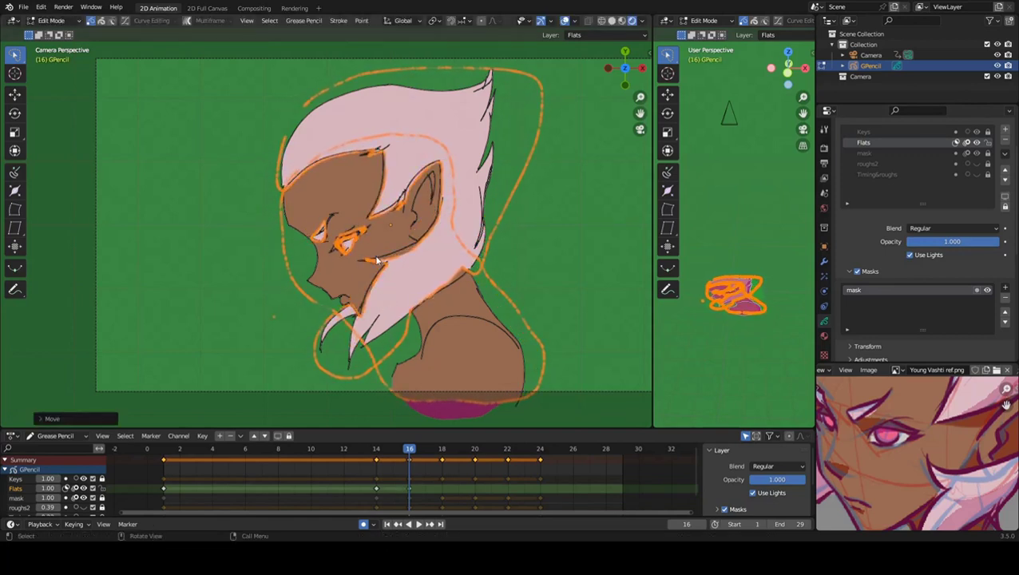
In Sculpt Mode on Flats, push the fill around the eye onto the eyelid line.
click(64, 20)
click(50, 52)
scroll(351, 217, up, 3)
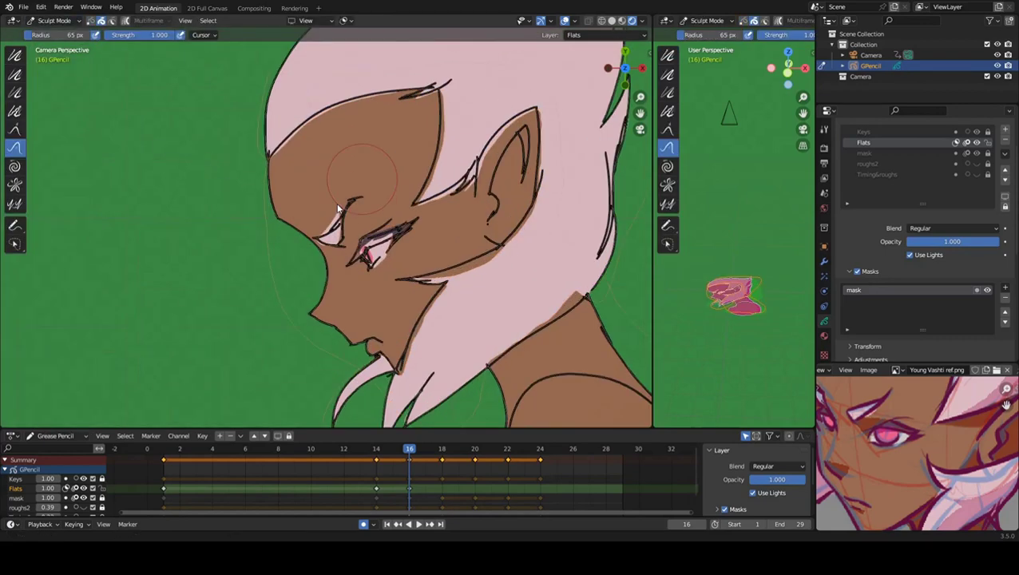
scroll(352, 217, up, 3)
mouse_move(352, 217)
mouse_down()
mouse_move(349, 238)
mouse_move(367, 239)
mouse_up()
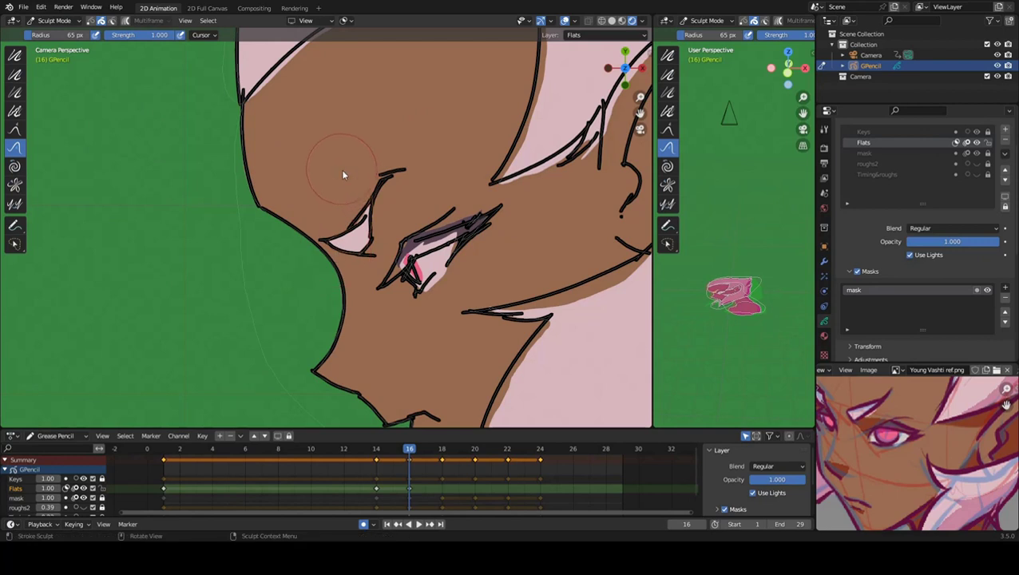
shift+middle_drag(341, 175, 475, 240)
drag(468, 241, 429, 254)
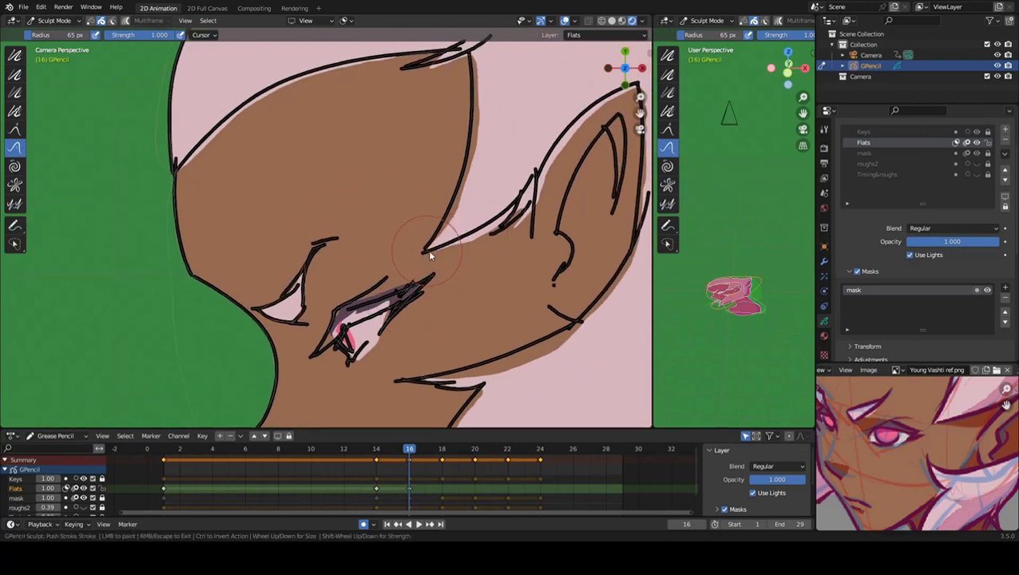
Push the Flats fill to fit the top head outline and the inner ear lines.
shift+middle_drag(482, 82, 445, 136)
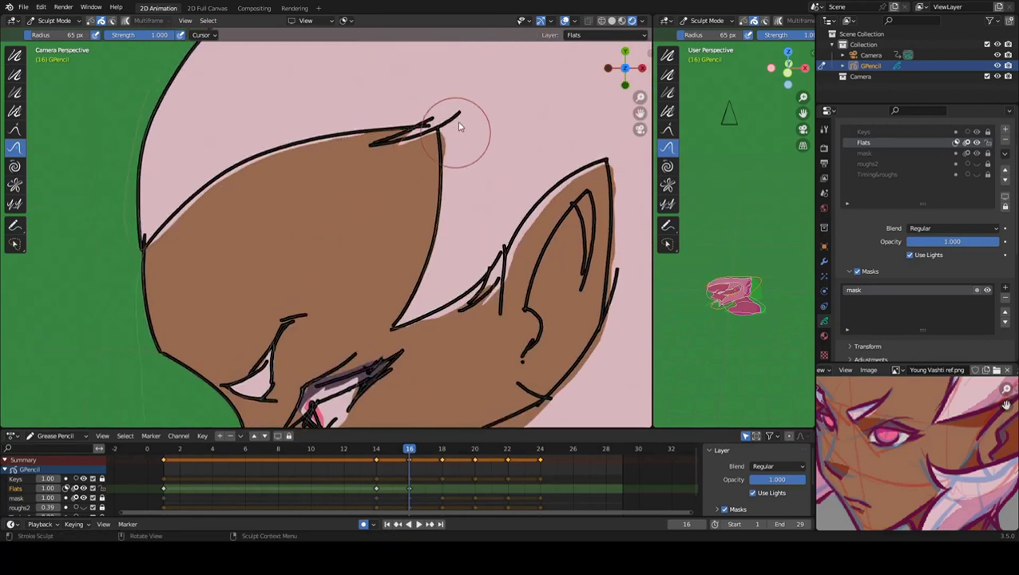
drag(445, 138, 316, 151)
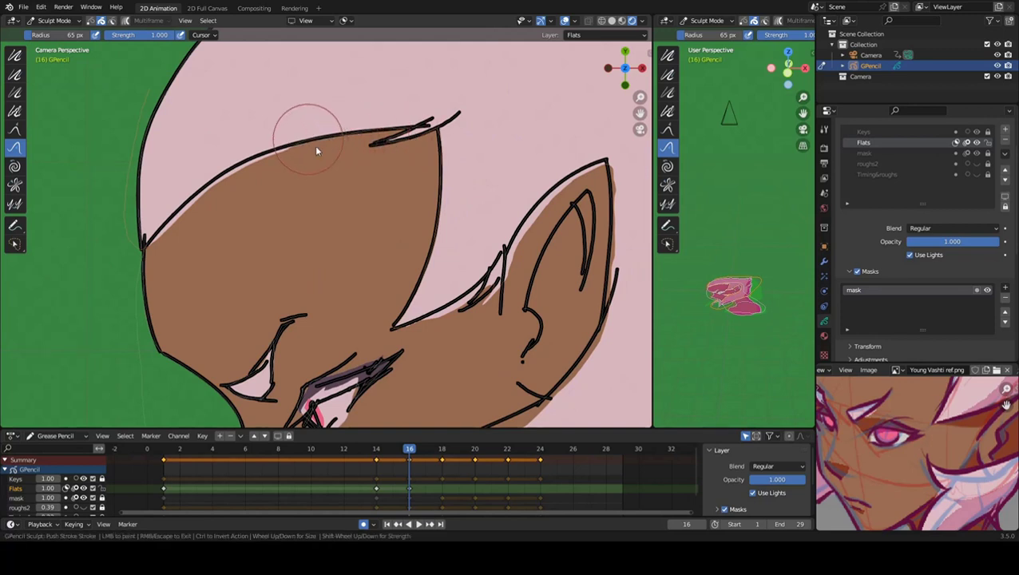
drag(167, 232, 196, 196)
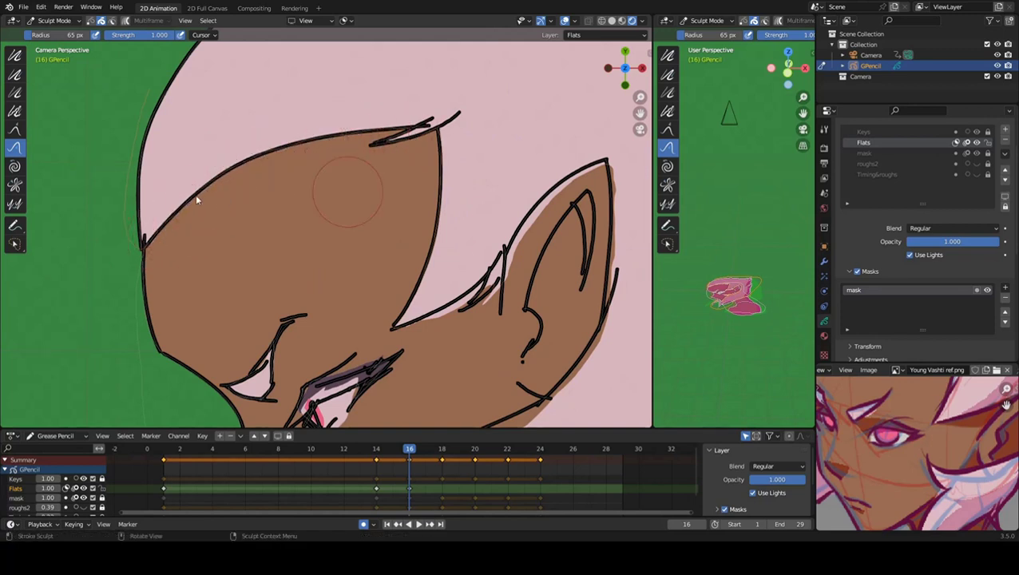
shift+middle_drag(457, 276, 371, 230)
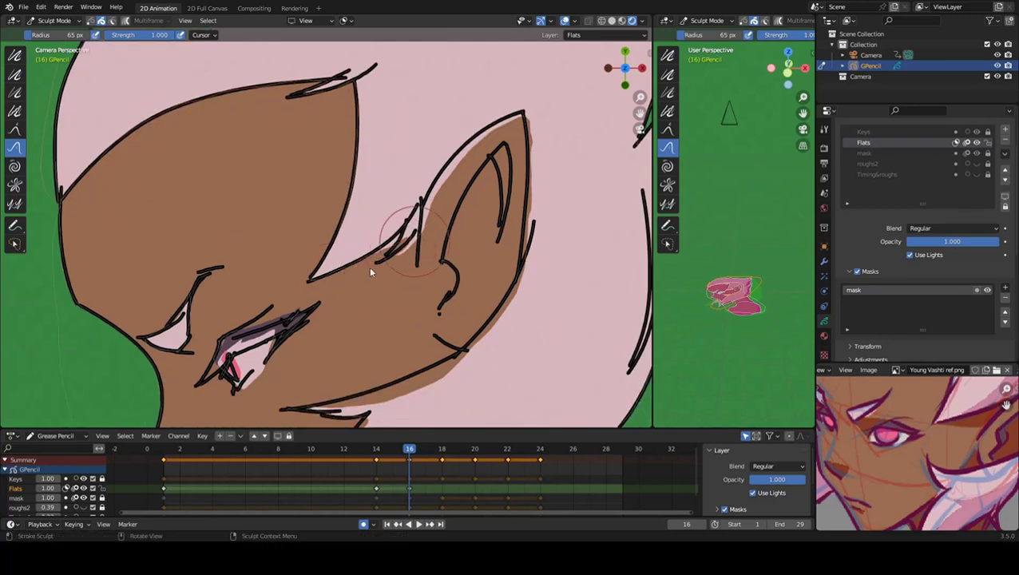
mouse_move(370, 272)
mouse_down()
mouse_move(398, 232)
mouse_move(423, 228)
mouse_move(448, 199)
mouse_up()
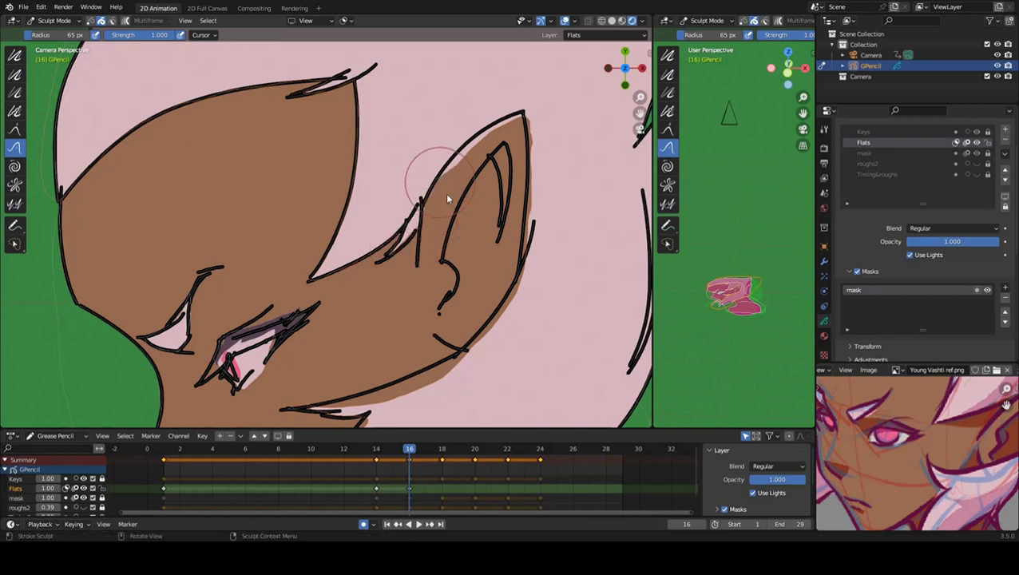
mouse_move(468, 166)
mouse_down()
mouse_move(540, 203)
mouse_move(432, 221)
mouse_up()
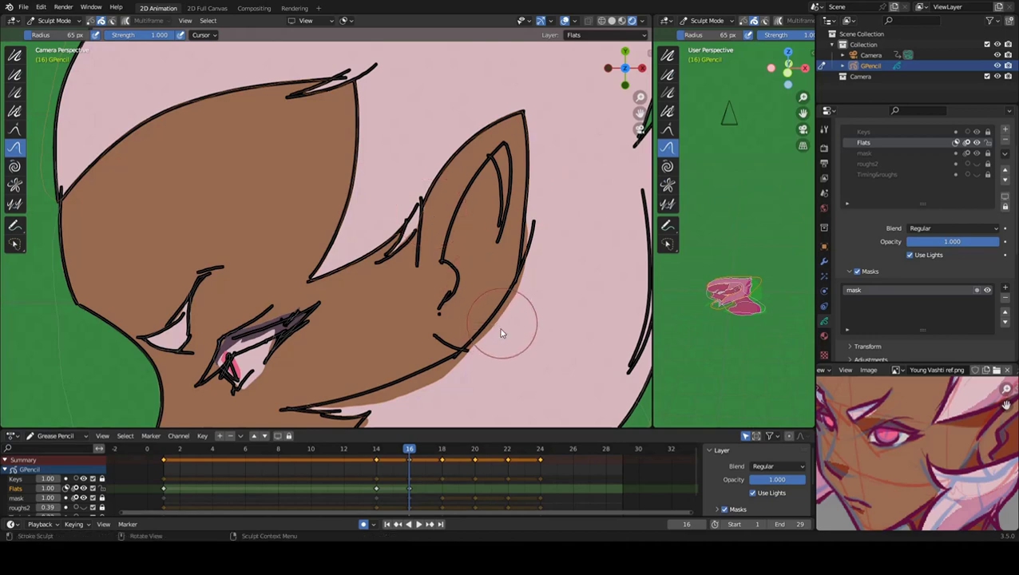
Set the sculpt brush to 38 px and push the fill into the chin tip.
shift+scroll(471, 359, down, 5)
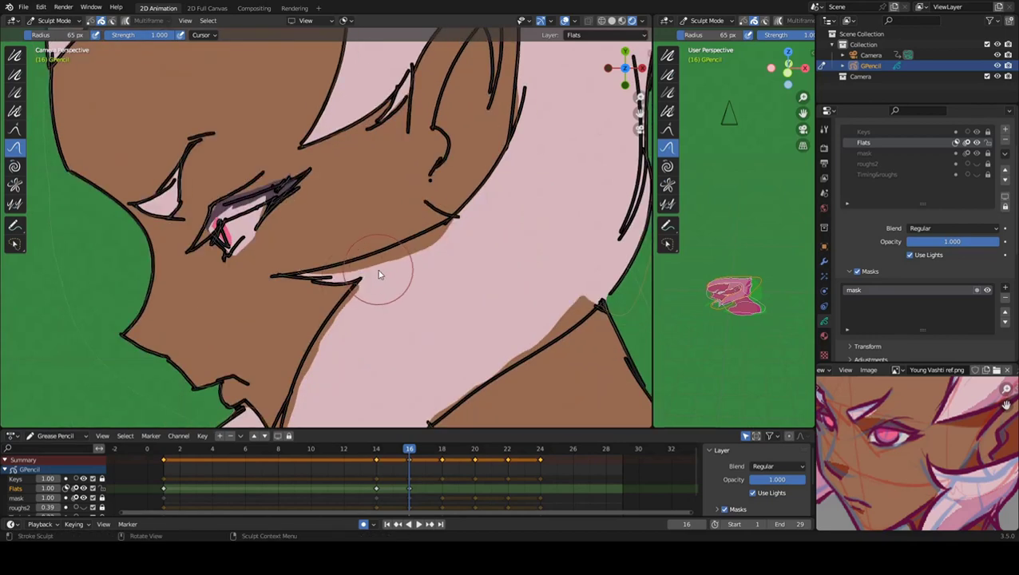
key(f)
click(313, 289)
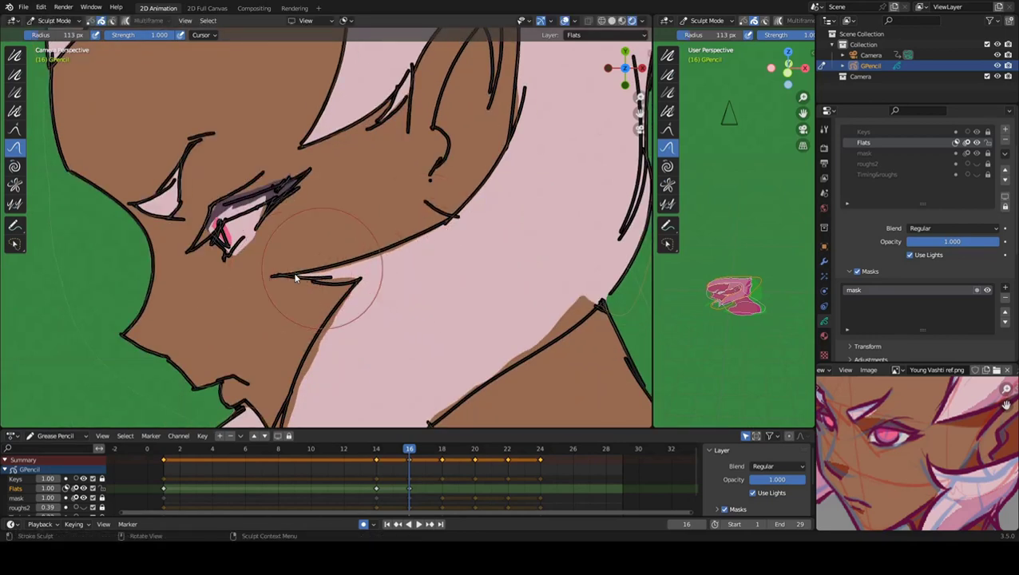
key(f)
click(344, 275)
drag(320, 287, 356, 280)
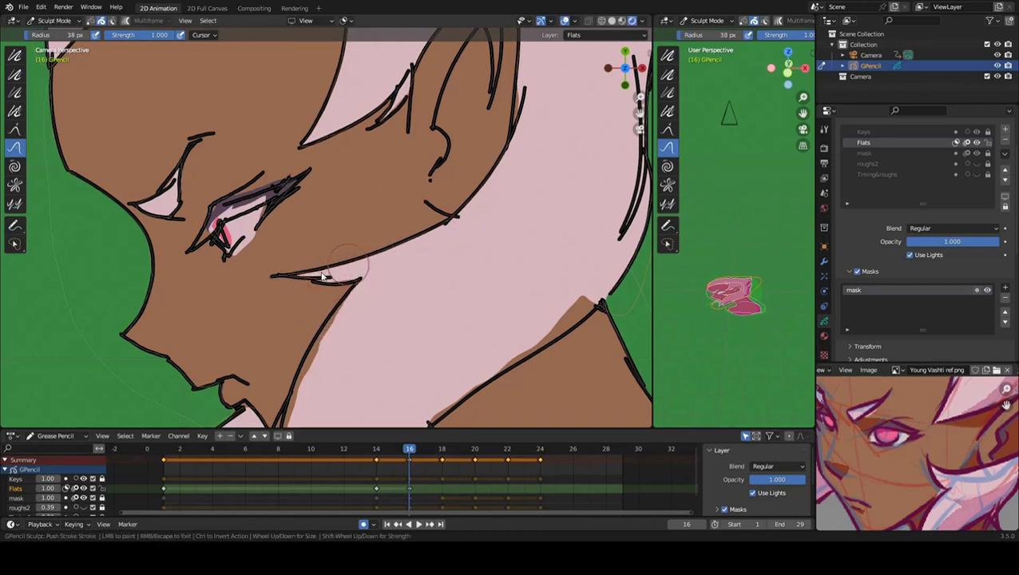
With a 140 px brush, push the brown fill bump off the neck line.
ctrl+scroll(448, 268, right, 5)
key(f)
click(462, 250)
drag(462, 250, 289, 345)
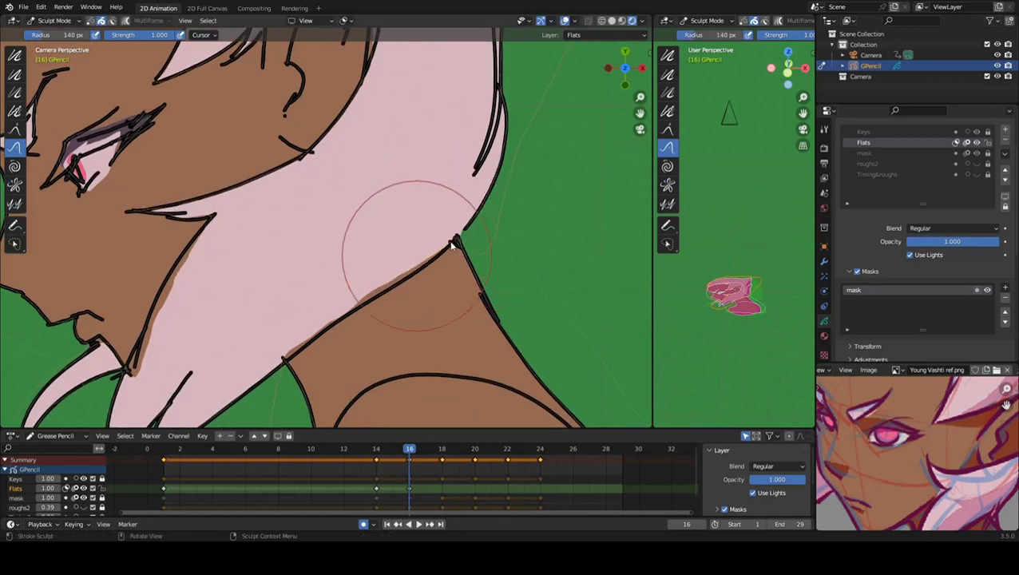
shift+middle_drag(290, 345, 411, 232)
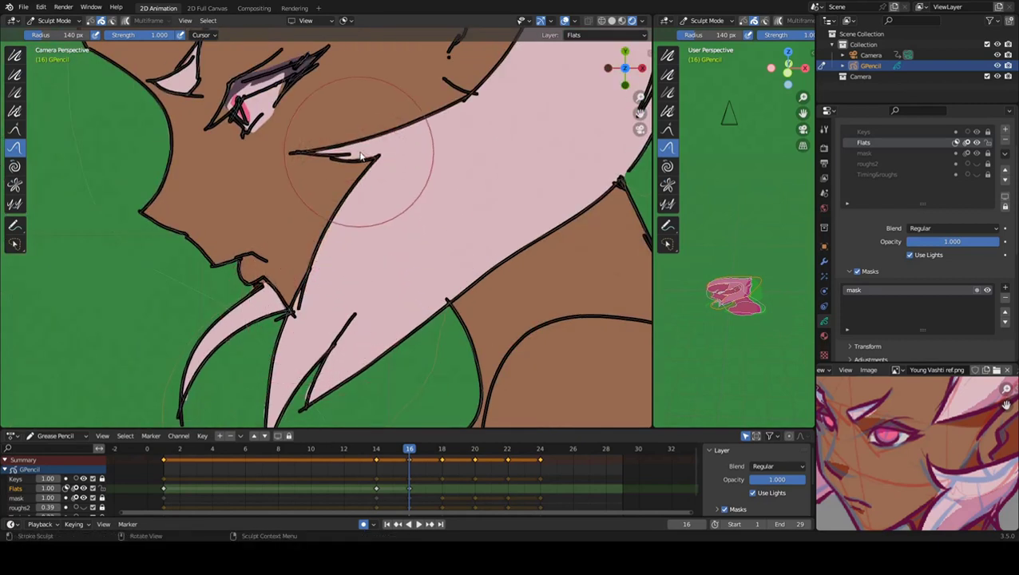
With a 48 px brush, fit the upper and lower eye fill strokes to the eyelid linework.
ctrl+middle_drag(334, 236, 320, 257)
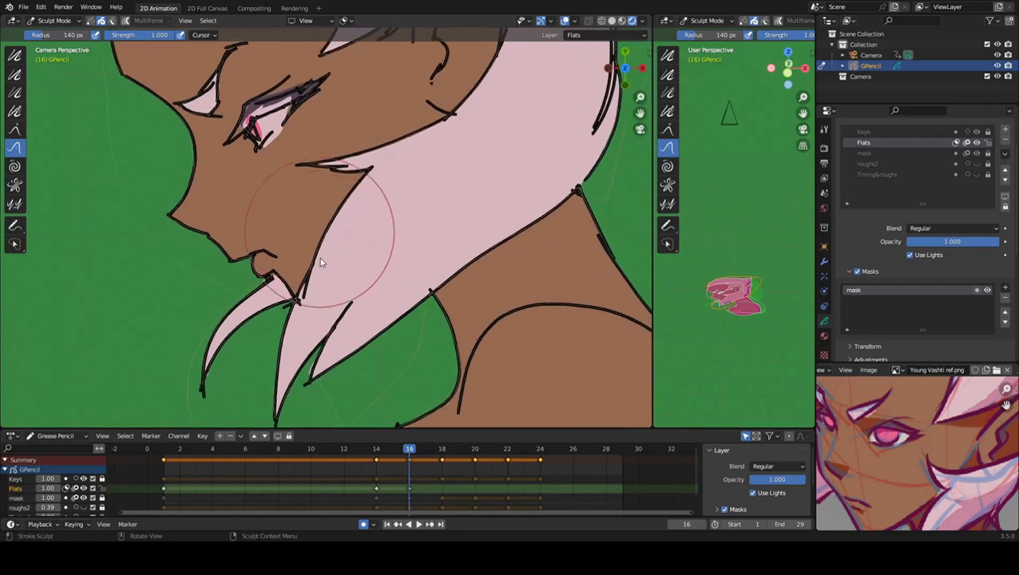
scroll(320, 264, up, 3)
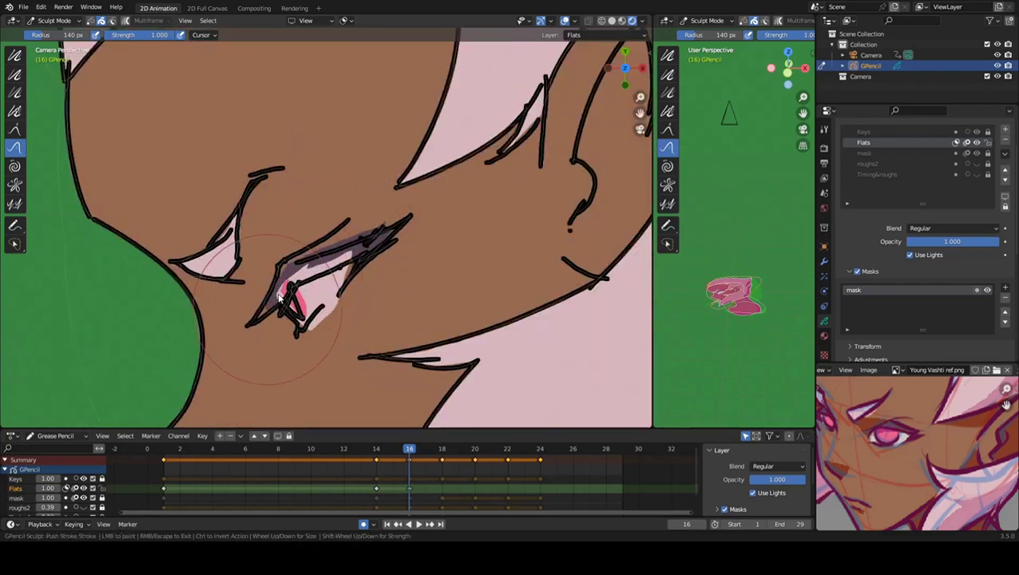
drag(248, 323, 391, 233)
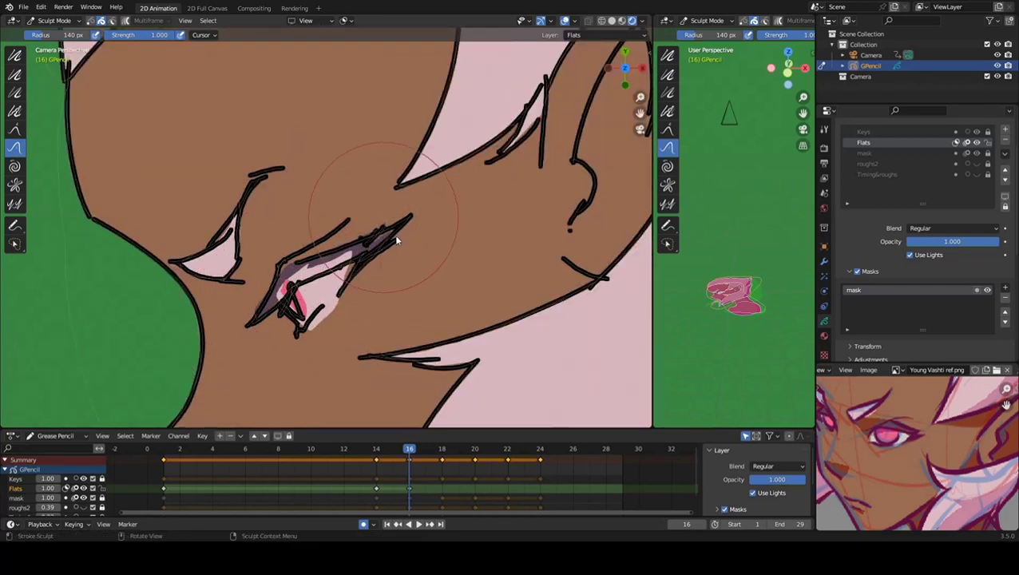
key(f)
click(351, 254)
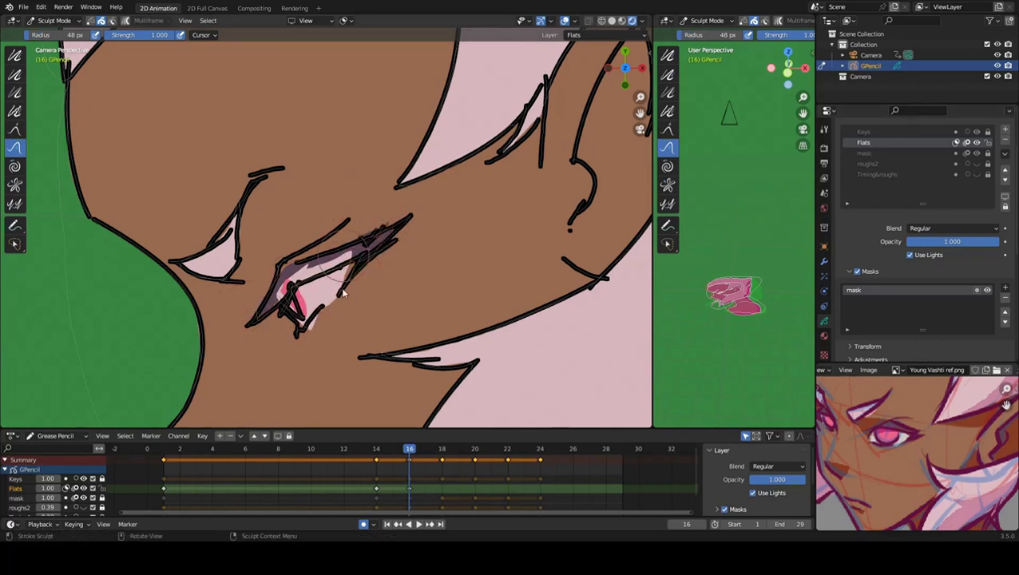
mouse_move(325, 318)
mouse_down()
mouse_move(359, 255)
mouse_move(319, 271)
mouse_move(310, 324)
mouse_up()
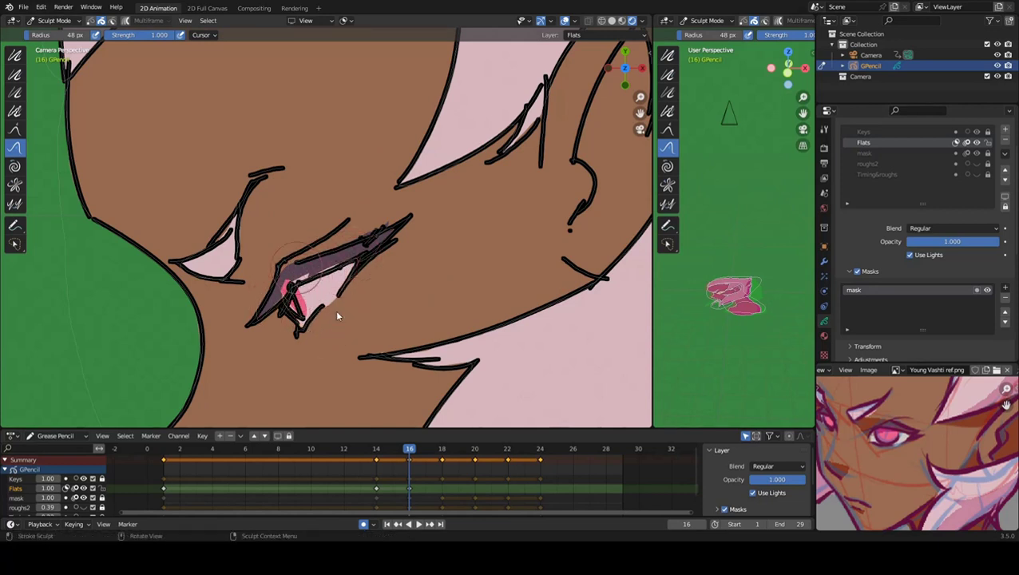
mouse_move(339, 264)
mouse_down()
mouse_move(300, 308)
mouse_move(286, 294)
mouse_move(292, 280)
mouse_move(279, 306)
mouse_up()
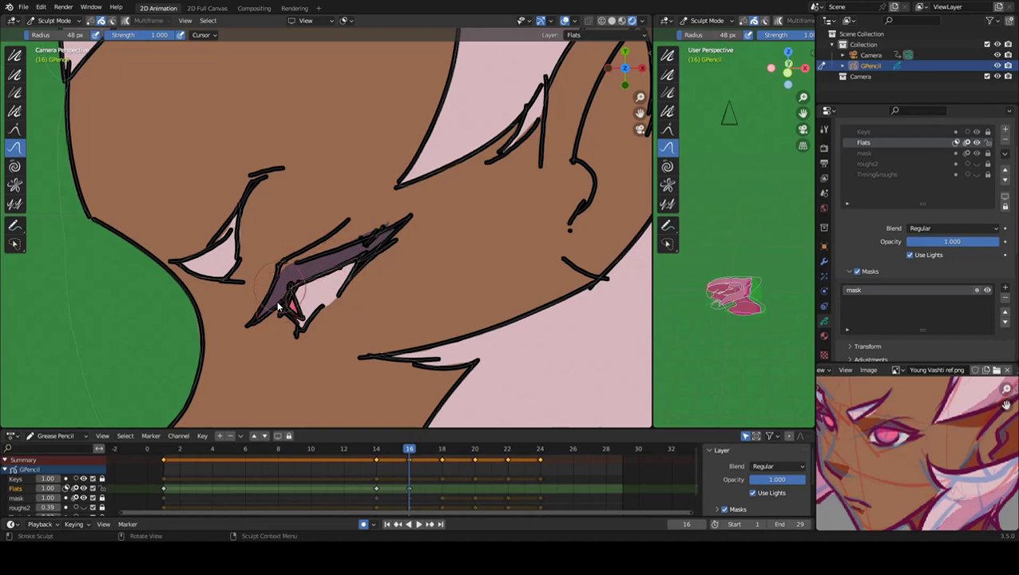
scroll(320, 306, down, 5)
scroll(296, 227, up, 3)
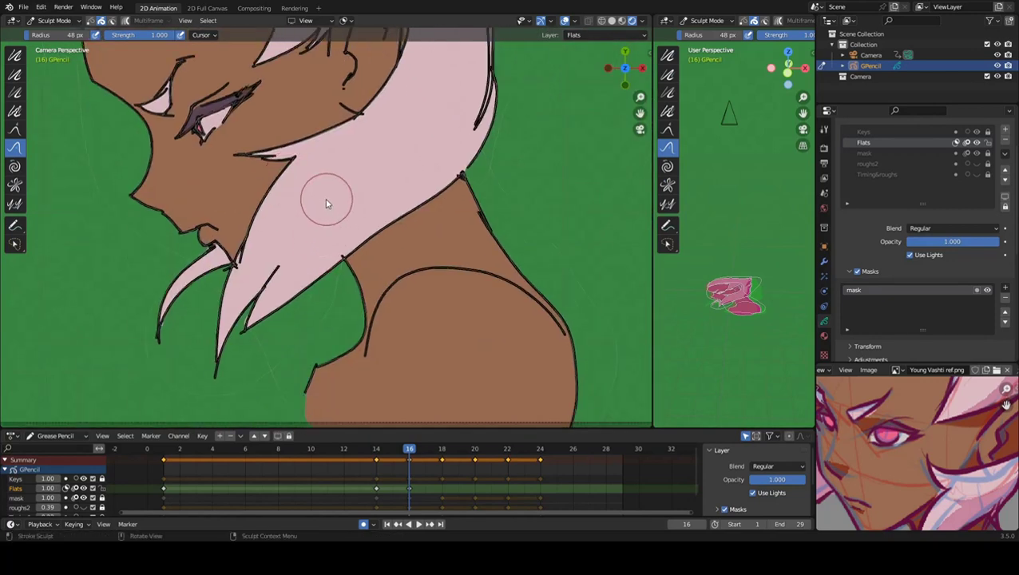
Make the mask layer active and push its inner hair edge into place.
click(864, 153)
scroll(307, 255, up, 3)
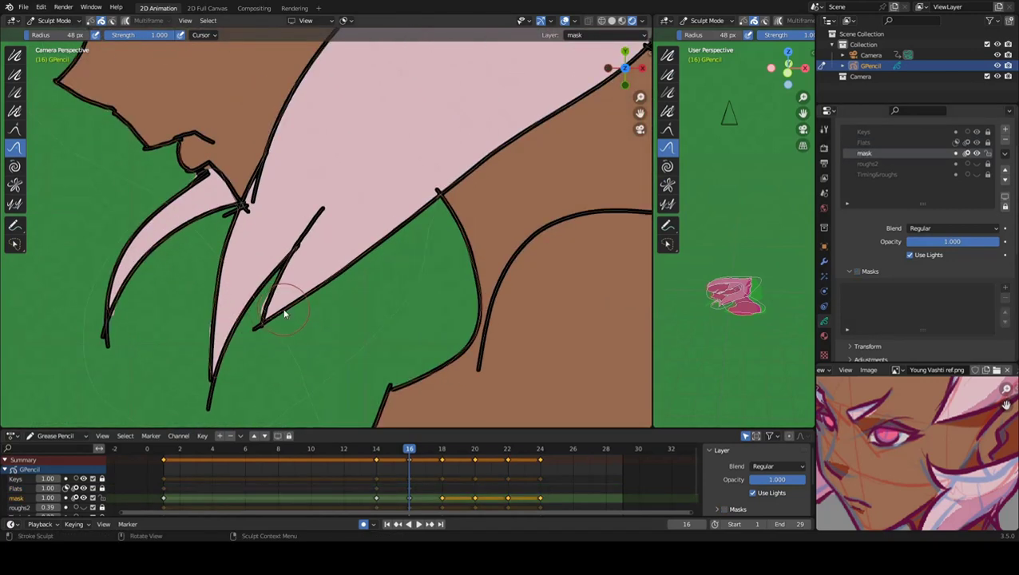
drag(284, 313, 266, 314)
Zoom out and move the timeline playhead to frame 18.
scroll(279, 223, down, 3)
scroll(319, 231, up, 2)
scroll(391, 203, up, 2)
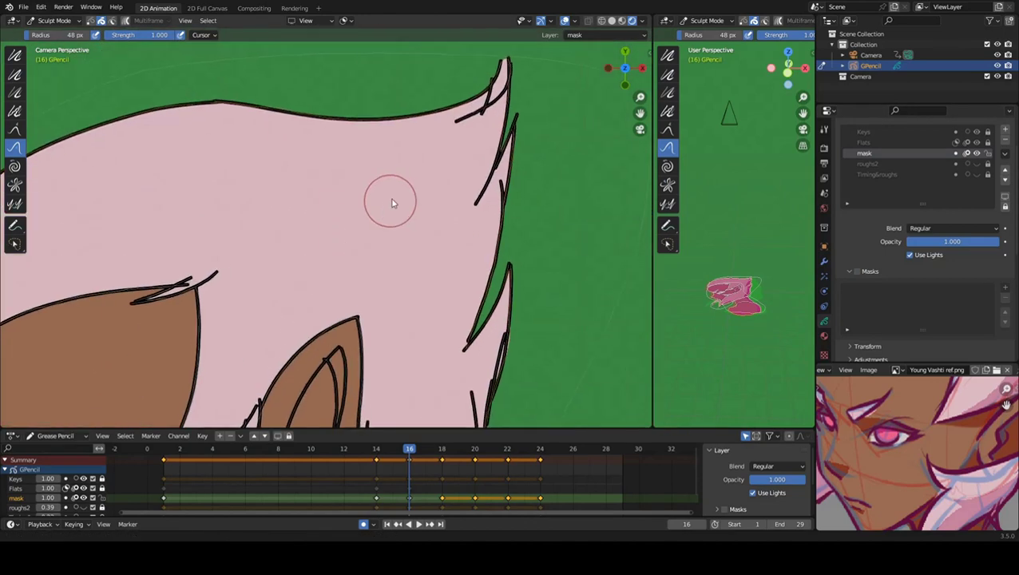
scroll(391, 203, down, 2)
scroll(234, 279, up, 2)
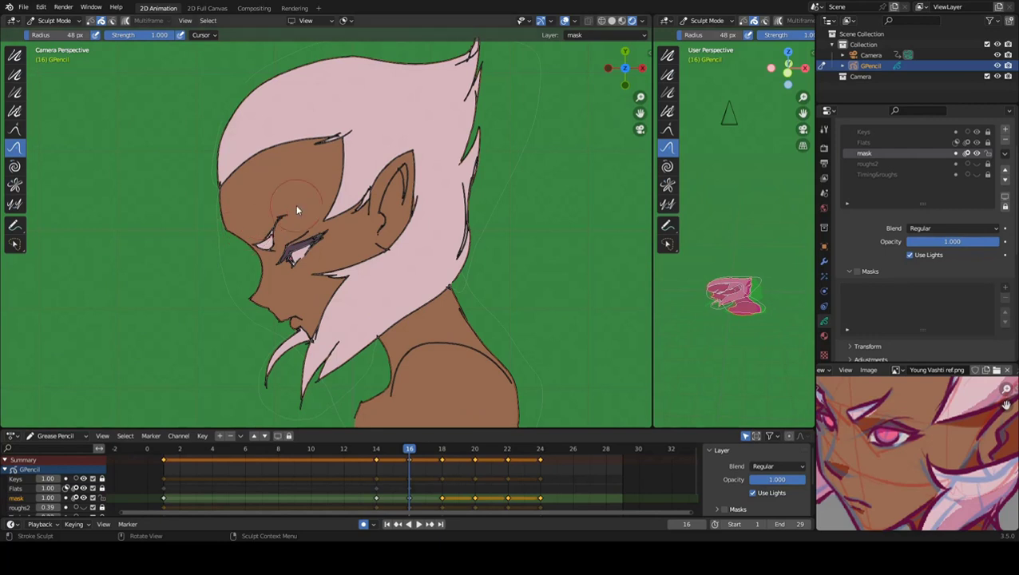
drag(415, 448, 442, 448)
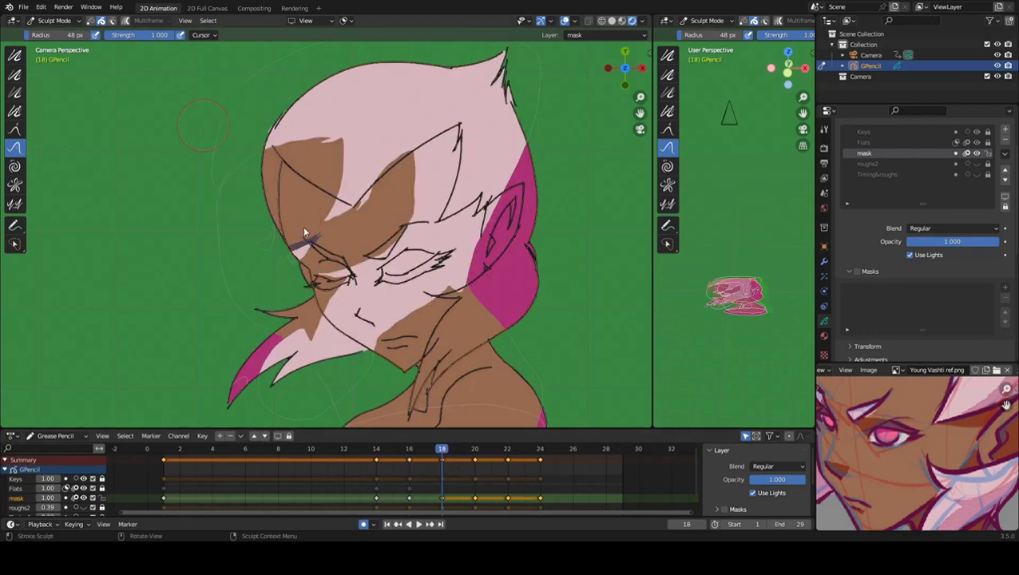
Switch to Edit Mode, make Flats the active layer, then enter Draw Mode.
click(54, 21)
click(50, 45)
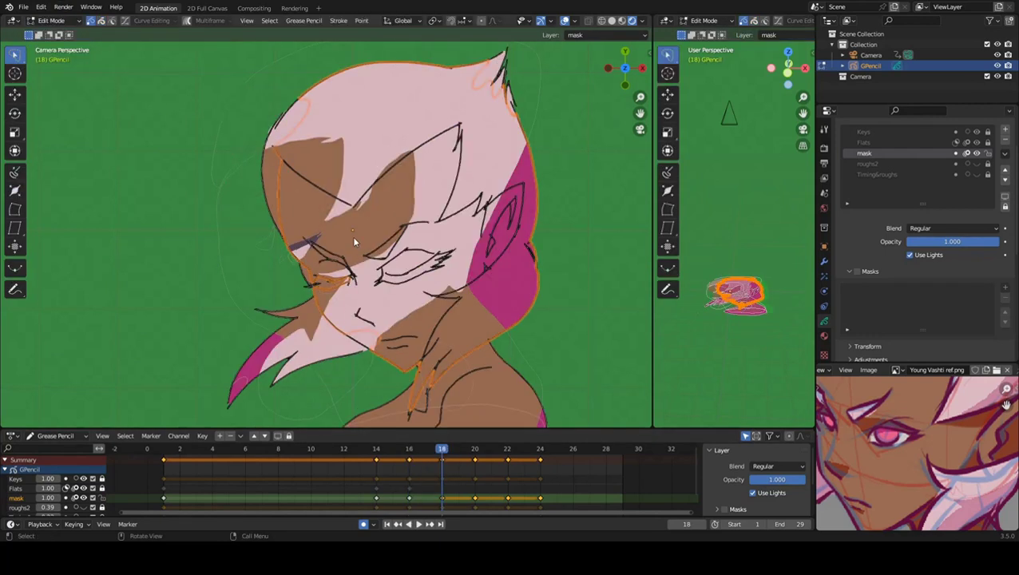
click(866, 143)
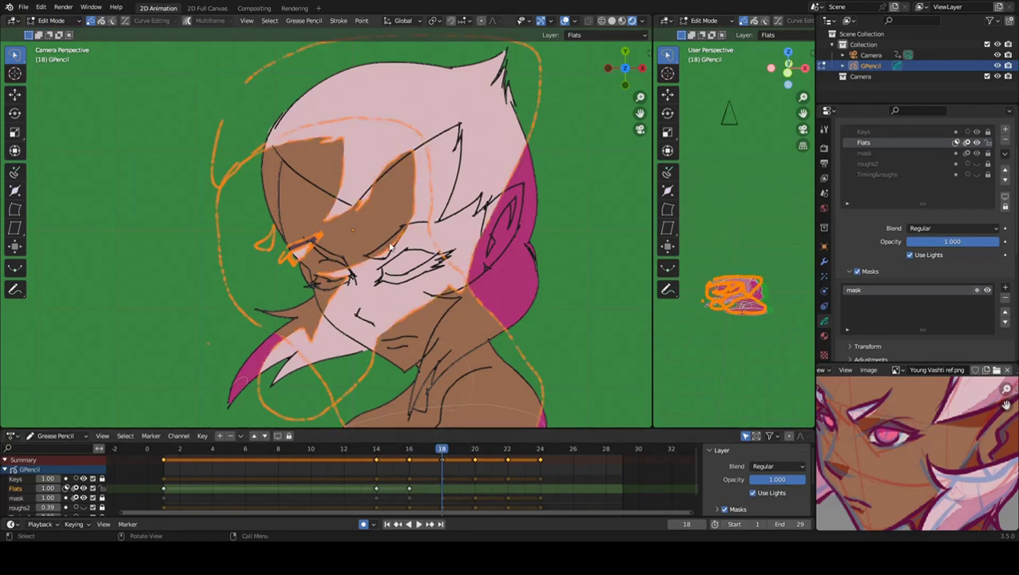
click(52, 20)
click(50, 71)
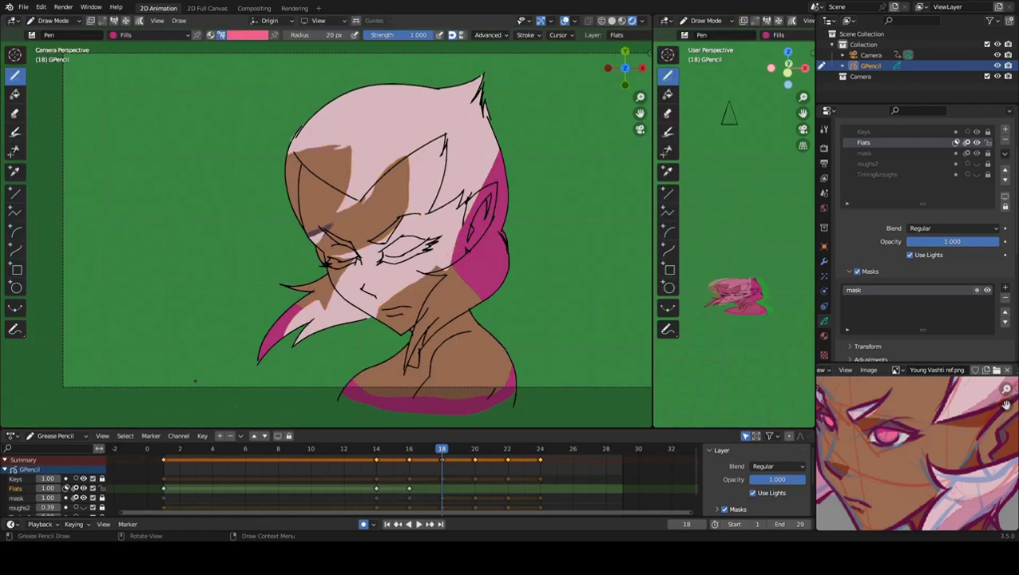
Paint brown skin fill over the face, shoulders and forehead.
click(243, 35)
click(199, 152)
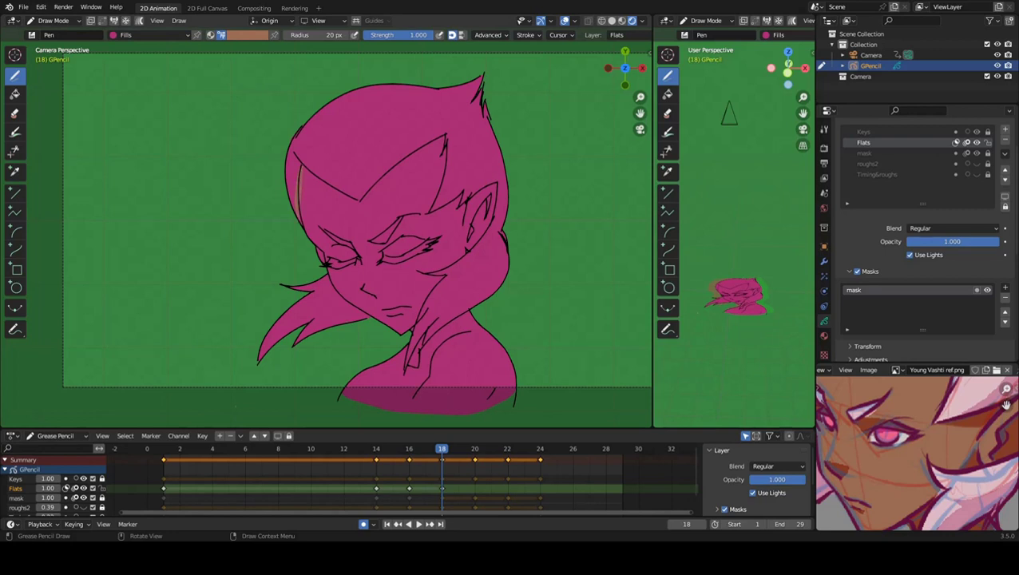
drag(312, 232, 499, 266)
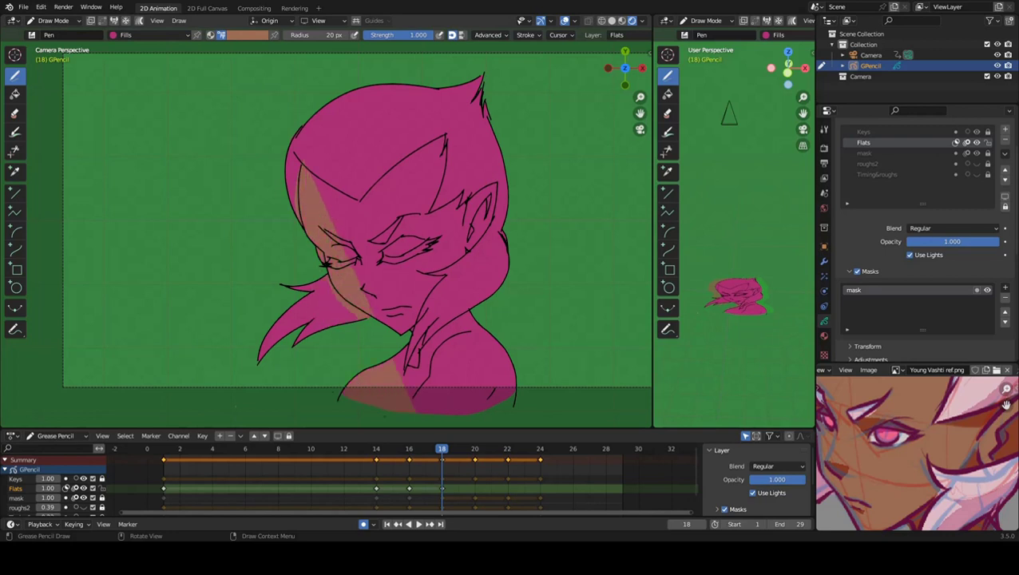
mouse_move(496, 312)
mouse_down()
mouse_move(447, 144)
mouse_move(383, 150)
mouse_up()
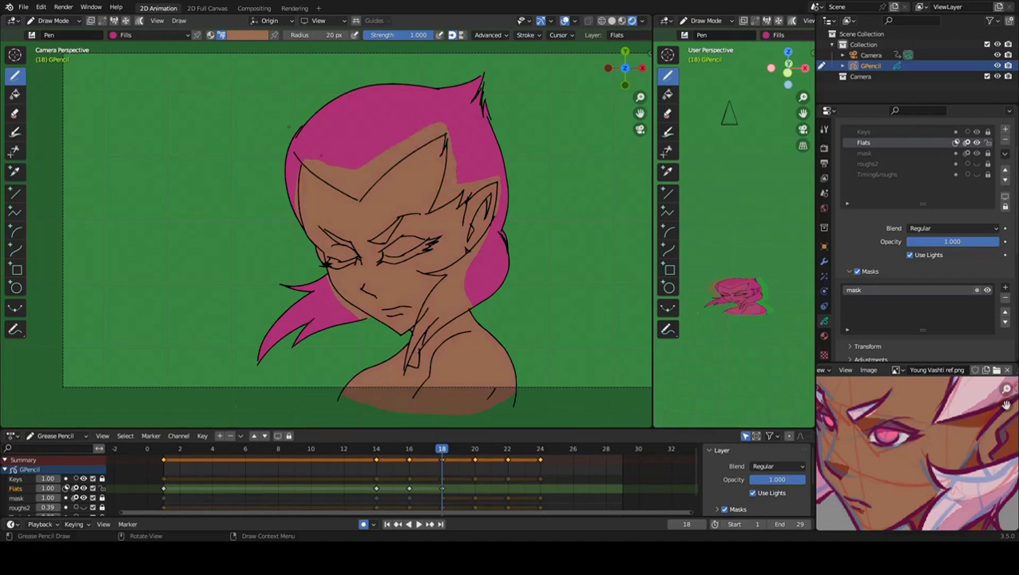
Paint light pink hair over the left strand, forehead band, eyes and right cheek.
click(249, 34)
click(244, 92)
drag(366, 282, 261, 358)
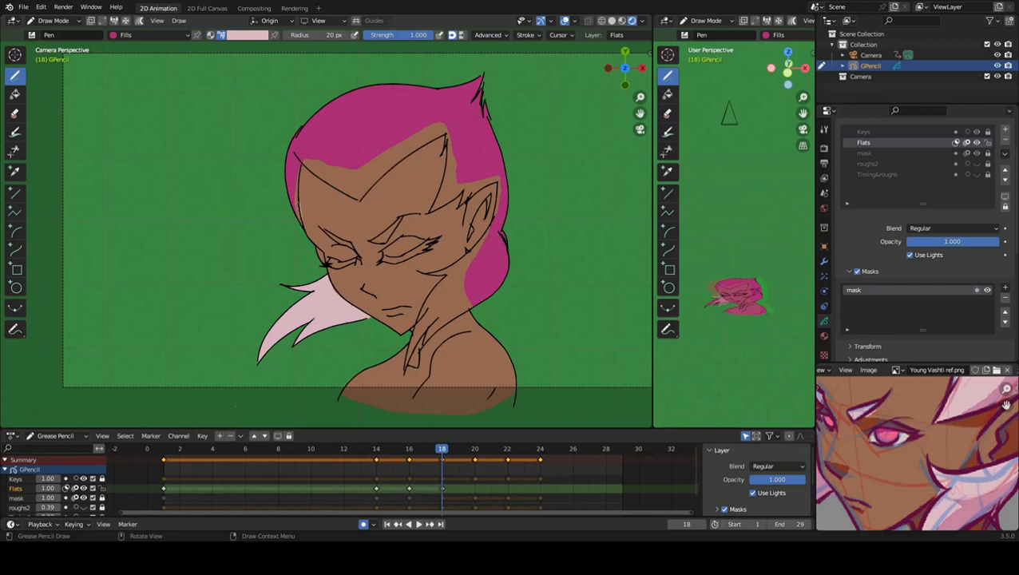
mouse_move(308, 192)
mouse_down()
mouse_move(351, 203)
mouse_move(440, 156)
mouse_up()
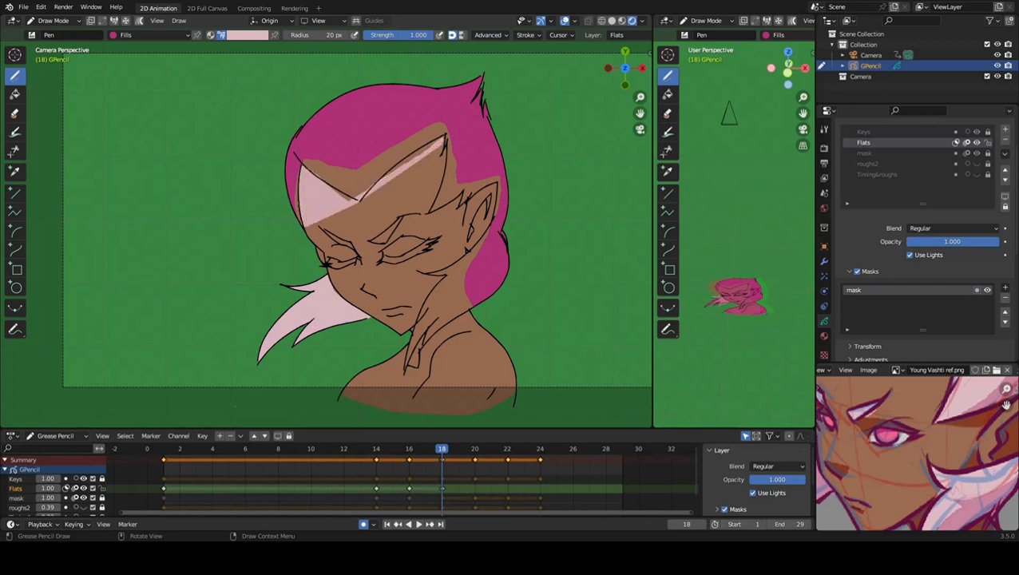
drag(311, 220, 444, 203)
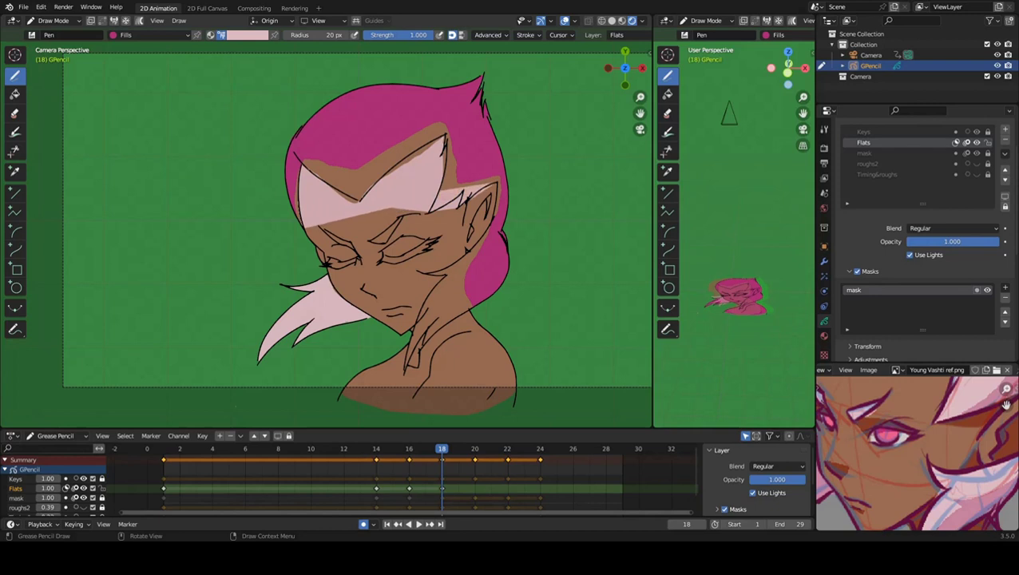
mouse_move(319, 217)
mouse_down()
mouse_move(487, 200)
mouse_move(319, 256)
mouse_up()
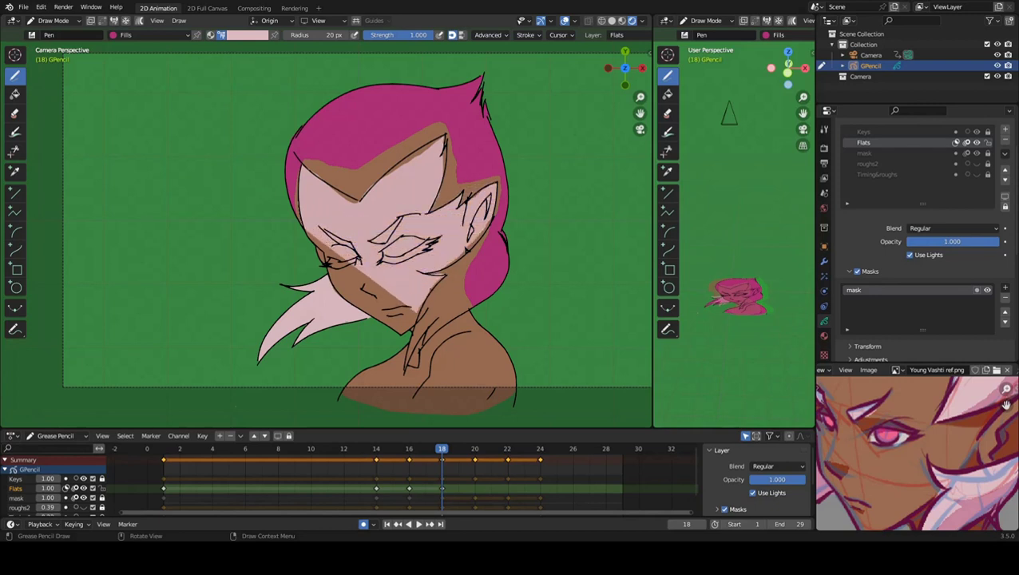
drag(440, 240, 404, 360)
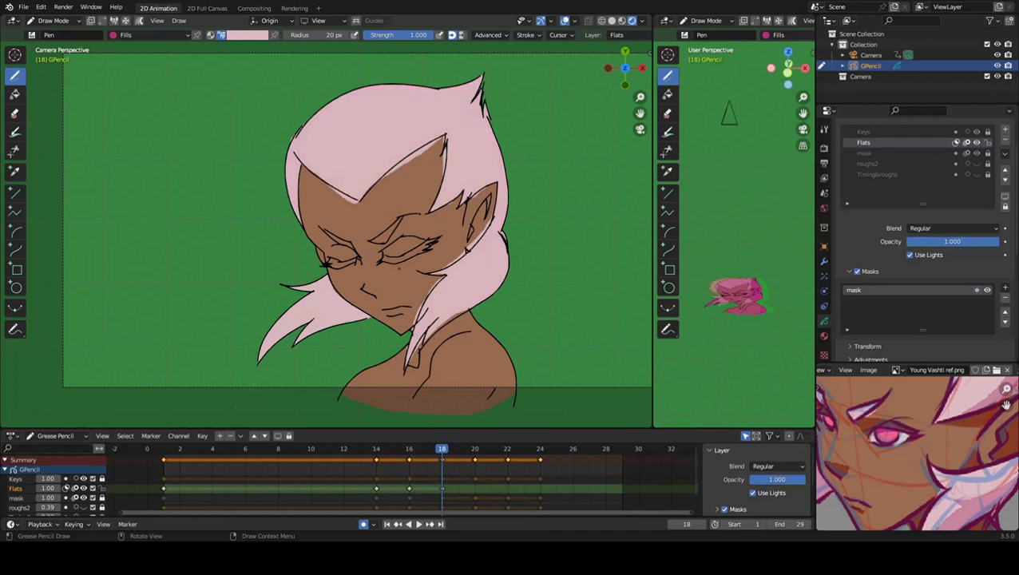
scroll(351, 277, up, 3)
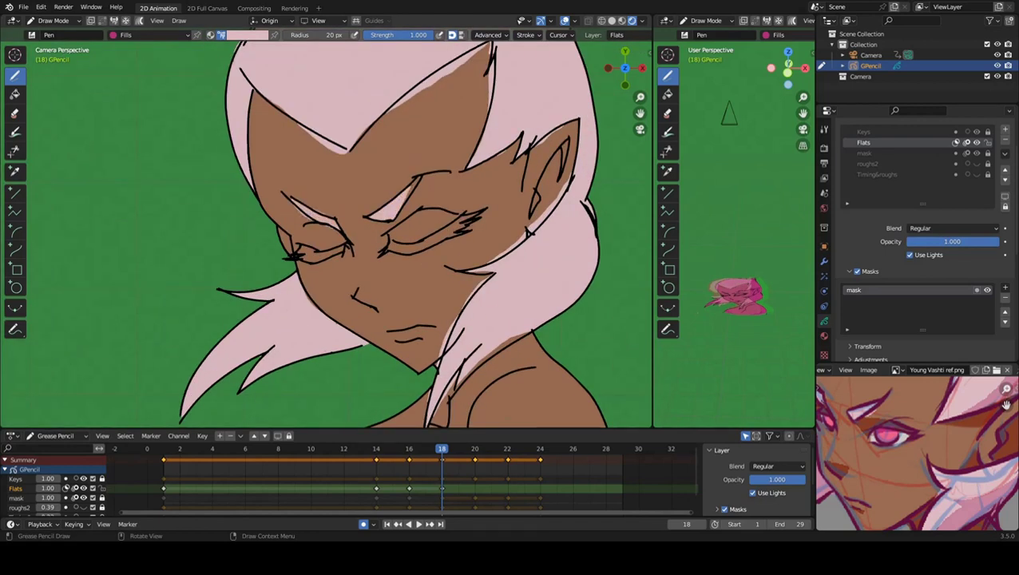
scroll(328, 232, down, 2)
scroll(327, 232, up, 1)
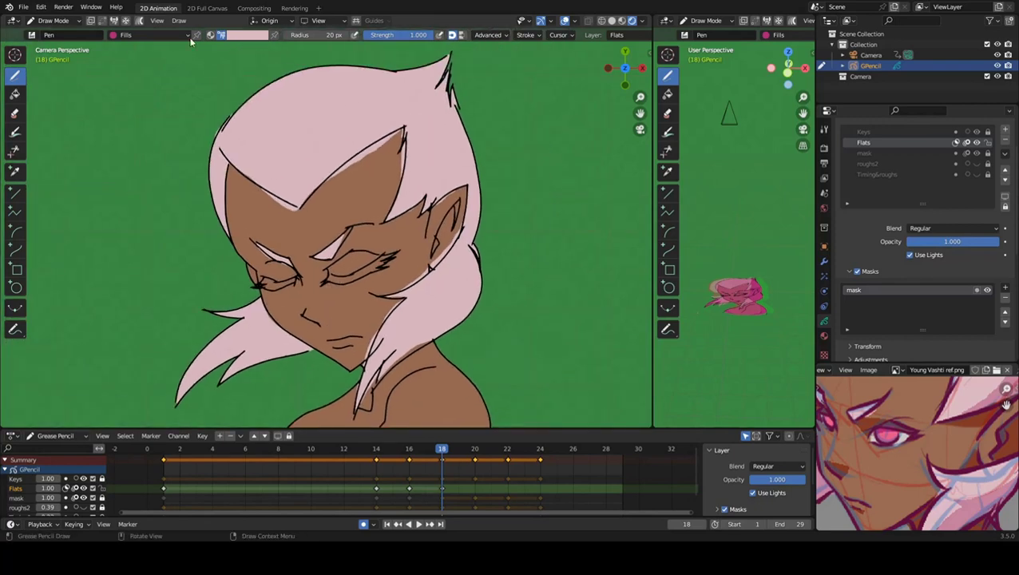
Paint the closed eyelids with a darker purple shading, then return to Sculpt Mode.
click(242, 34)
click(252, 152)
scroll(254, 272, up, 2)
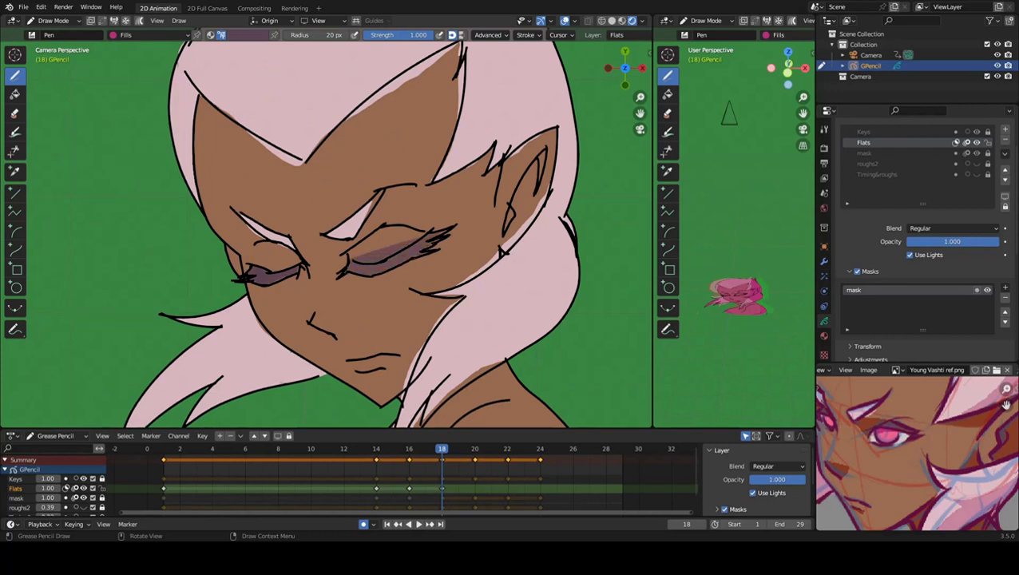
scroll(329, 266, down, 3)
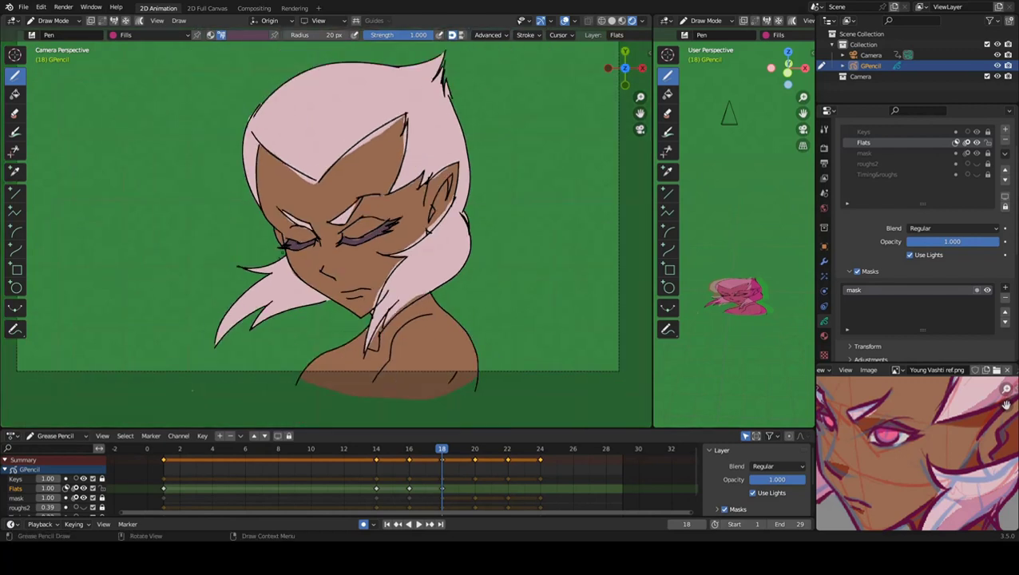
click(240, 34)
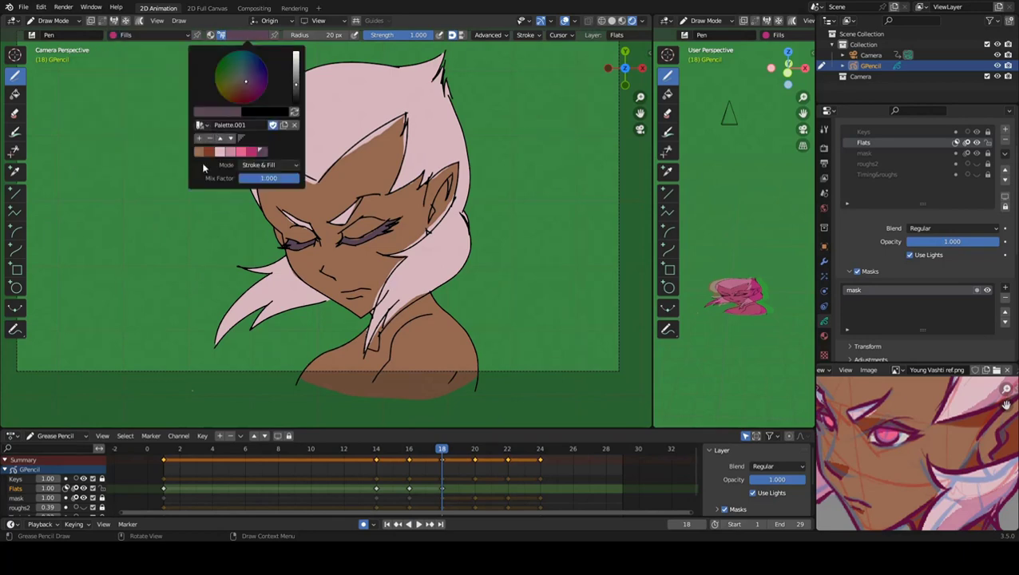
click(53, 20)
click(56, 56)
scroll(293, 165, up, 3)
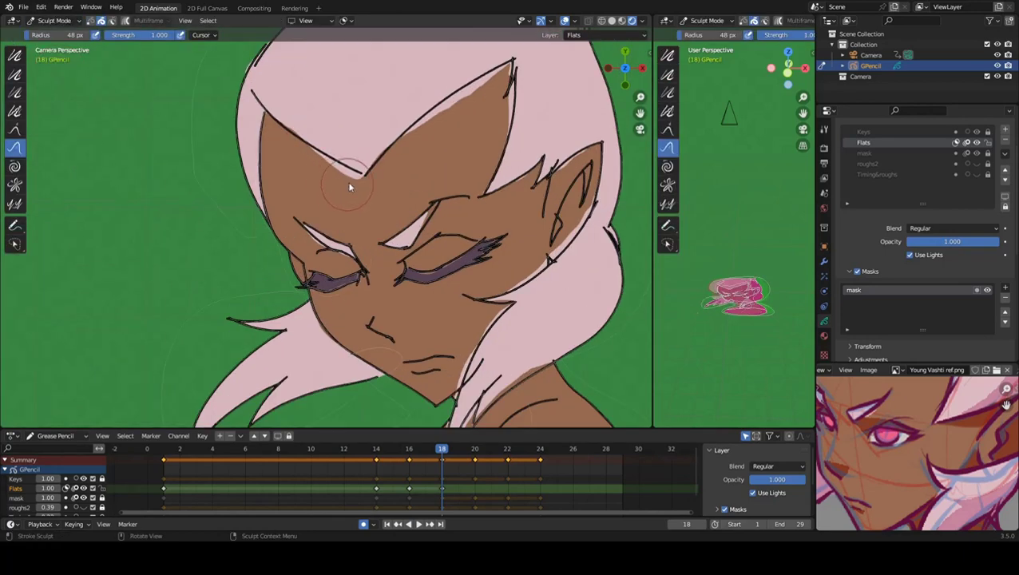
Push-sculpt frame 18's Flats fill edges to fit the forehead and ear outlines.
drag(350, 173, 297, 121)
mouse_move(433, 128)
mouse_down()
mouse_move(425, 120)
mouse_move(485, 93)
mouse_move(502, 118)
mouse_up()
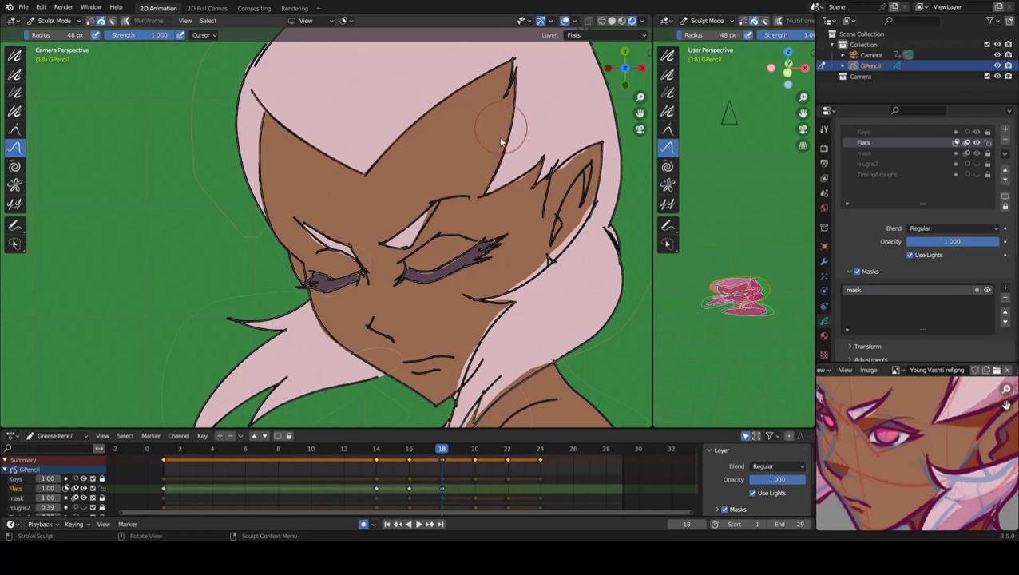
drag(504, 171, 591, 149)
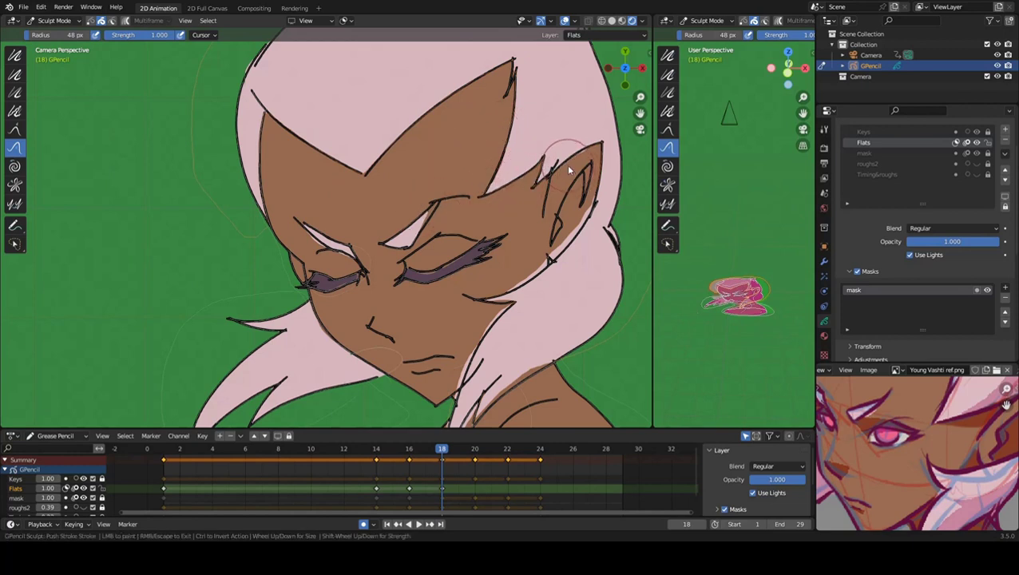
drag(550, 248, 603, 185)
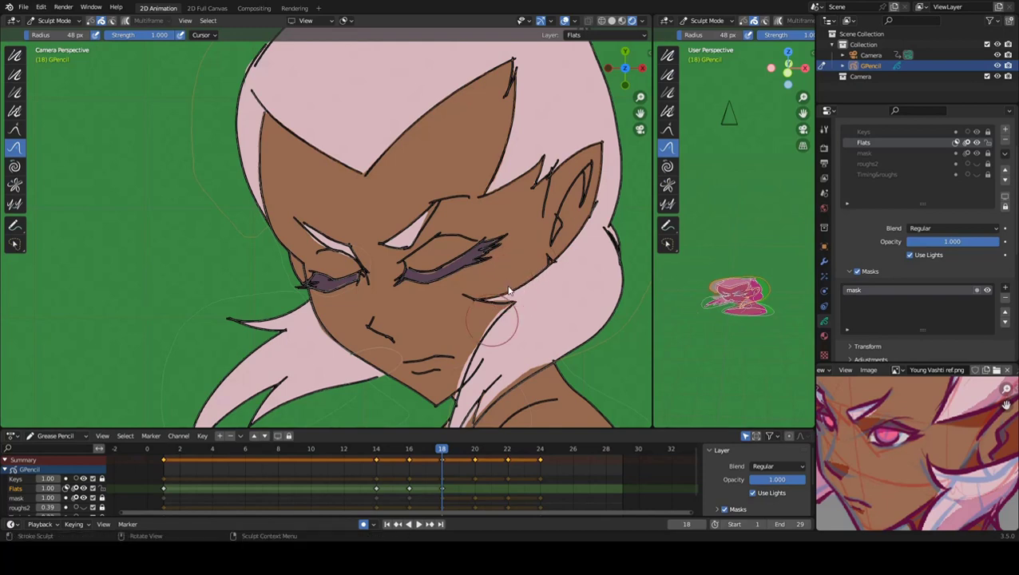
Fit the fill edges to the chin line, the neck strands and the hair outline.
scroll(503, 294, up, 2)
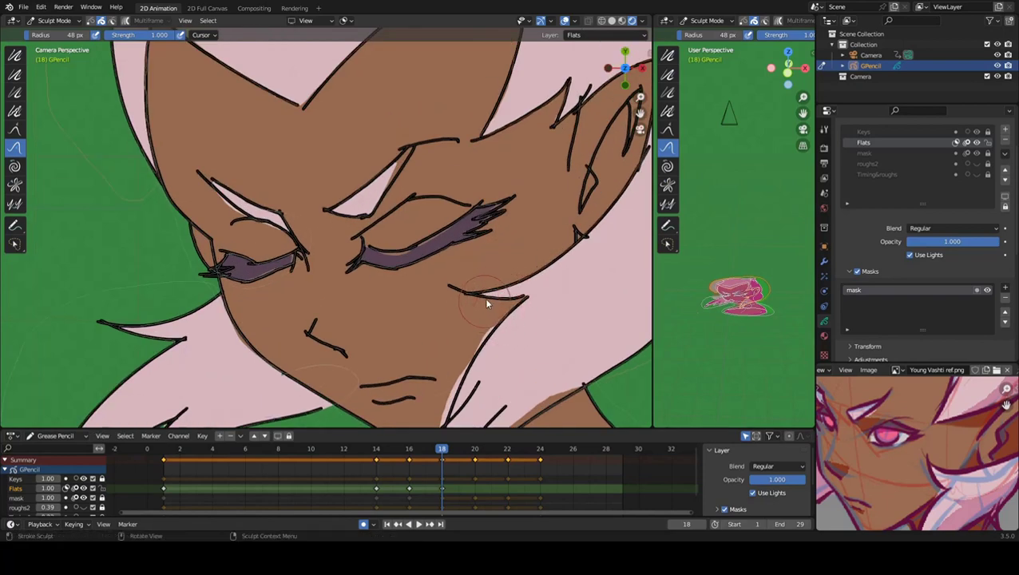
shift+middle_drag(484, 298, 423, 216)
drag(431, 240, 390, 286)
drag(380, 321, 402, 288)
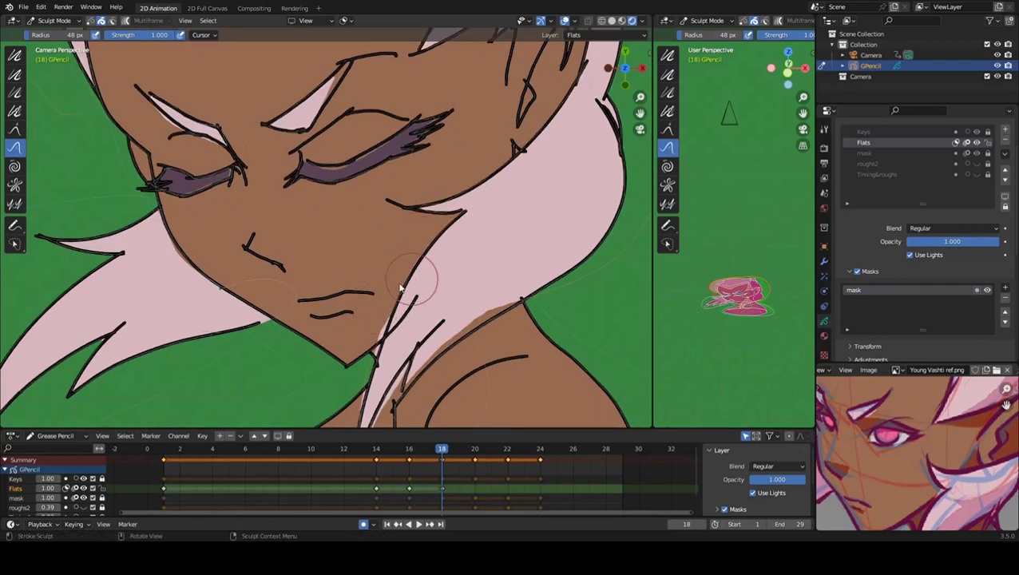
drag(371, 338, 377, 342)
shift+middle_drag(377, 342, 335, 293)
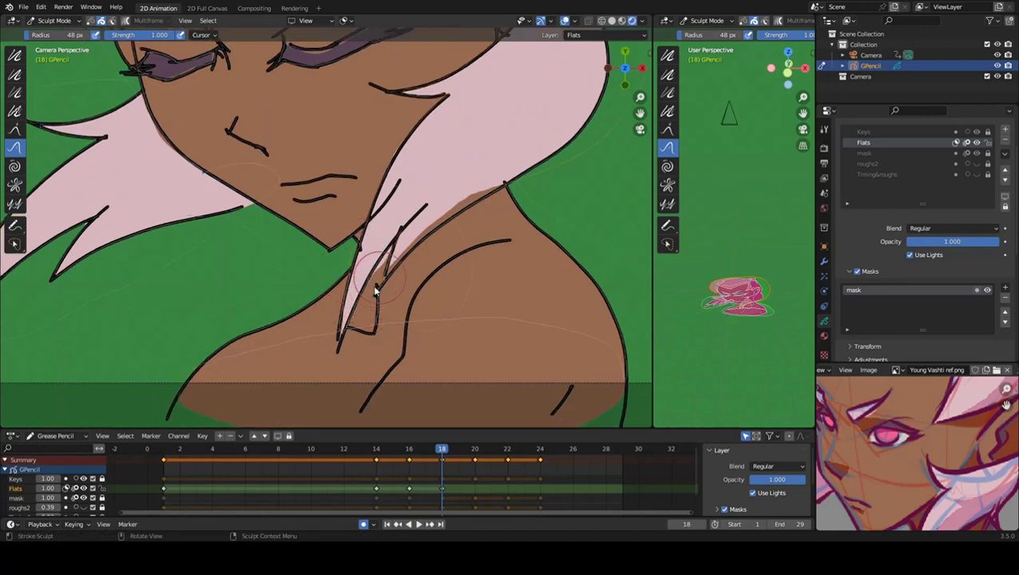
mouse_move(393, 270)
mouse_down()
mouse_move(380, 277)
mouse_move(432, 193)
mouse_move(482, 182)
mouse_move(486, 196)
mouse_move(391, 152)
mouse_move(428, 164)
mouse_up()
scroll(380, 277, down, 3)
scroll(440, 249, up, 4)
shift+middle_drag(427, 163, 356, 283)
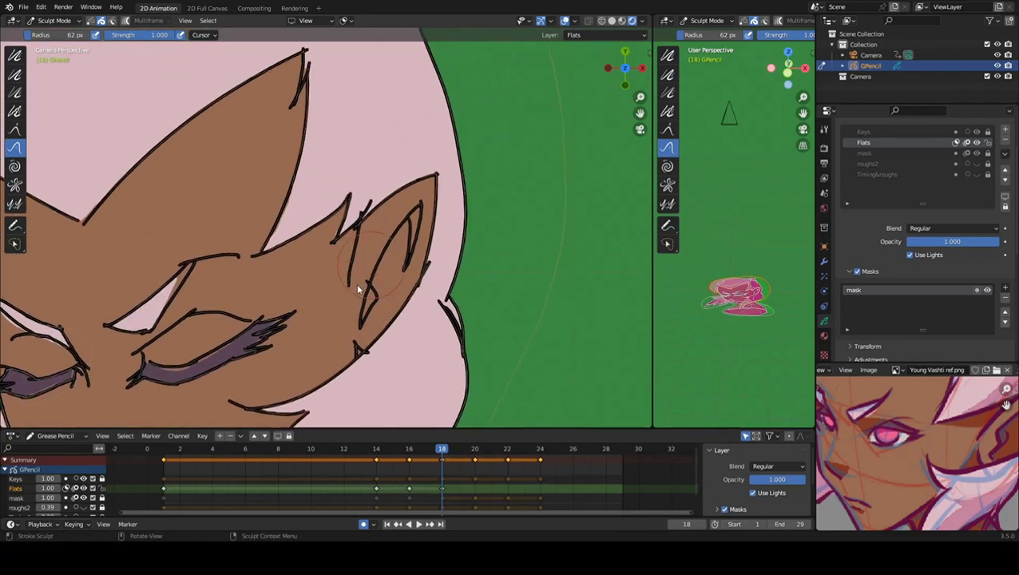
Shrink the sculpt brush to 30 px and push both eyelid fills onto their lid outlines.
scroll(432, 240, up, 3)
shift+middle_drag(432, 239, 394, 206)
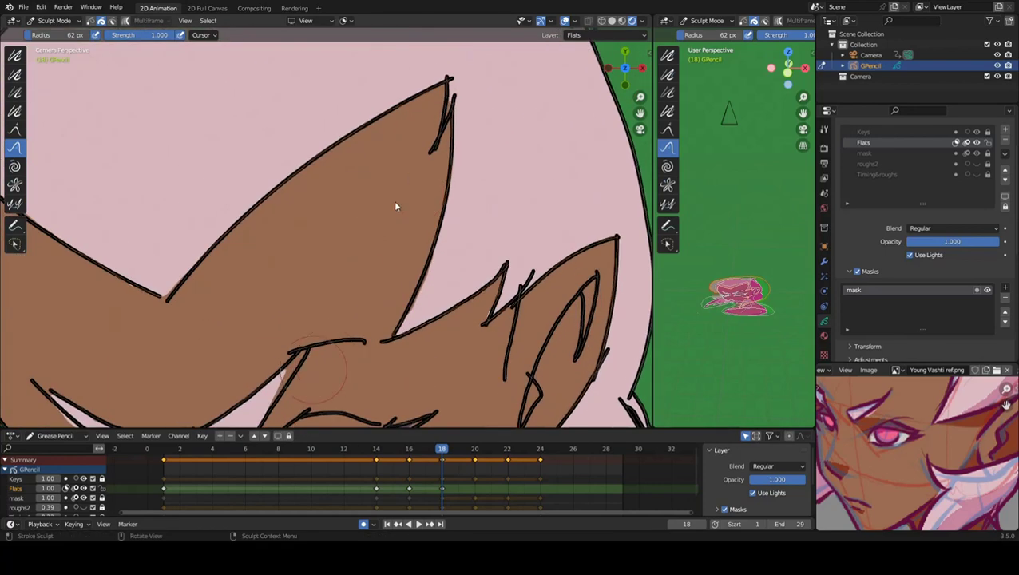
shift+middle_drag(278, 388, 257, 332)
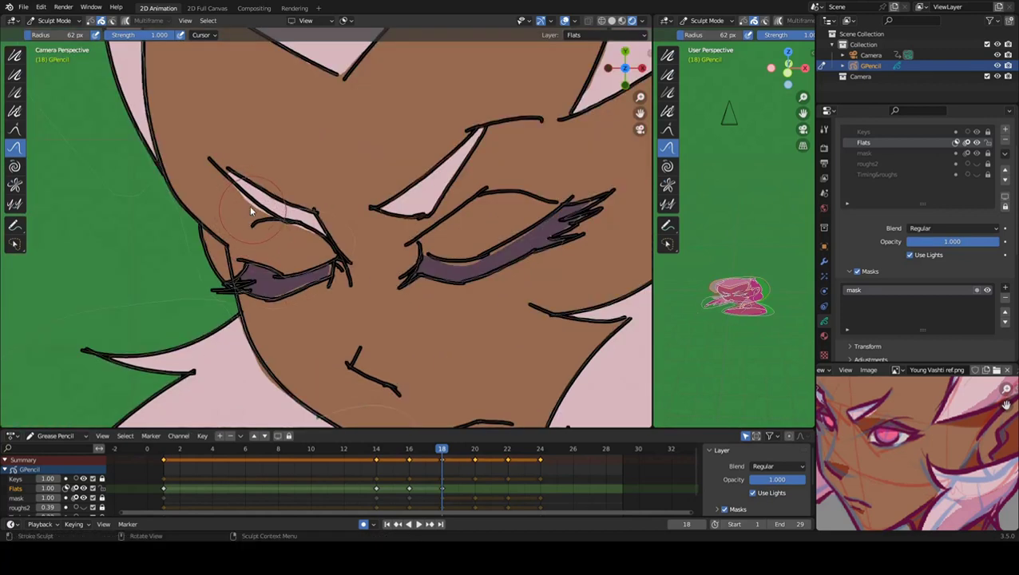
drag(250, 205, 251, 216)
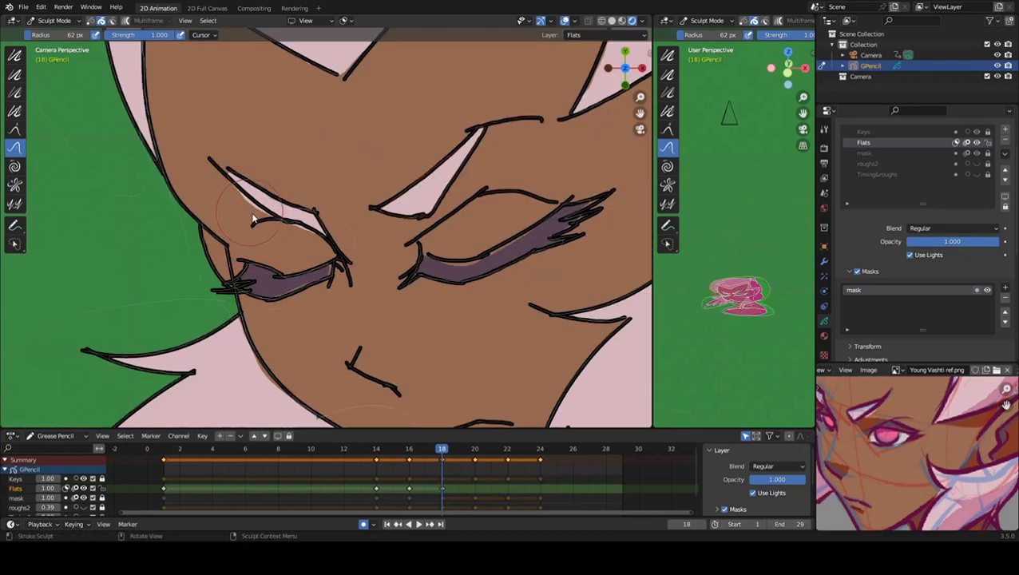
key(f)
click(278, 297)
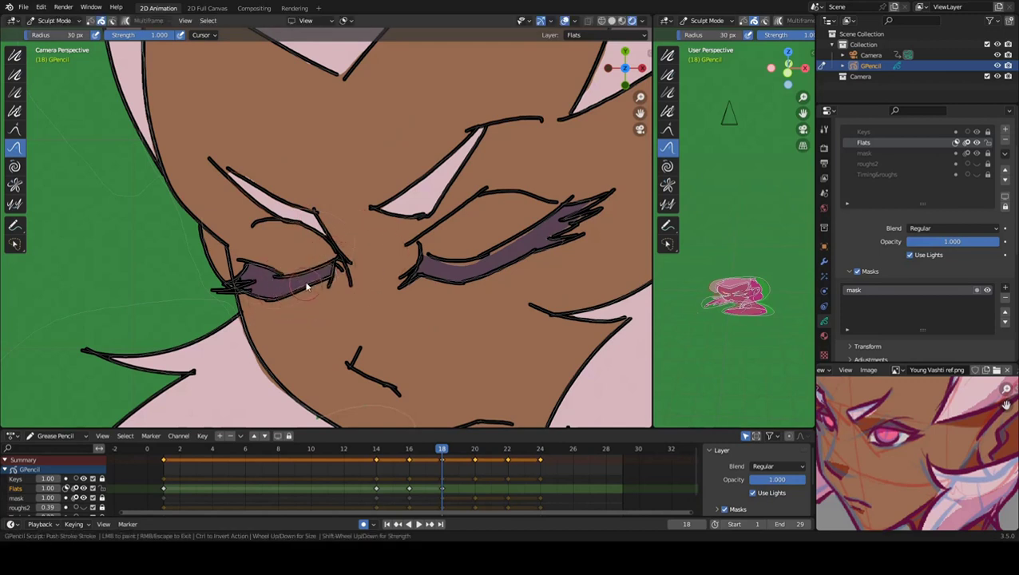
drag(278, 297, 323, 279)
drag(461, 272, 515, 245)
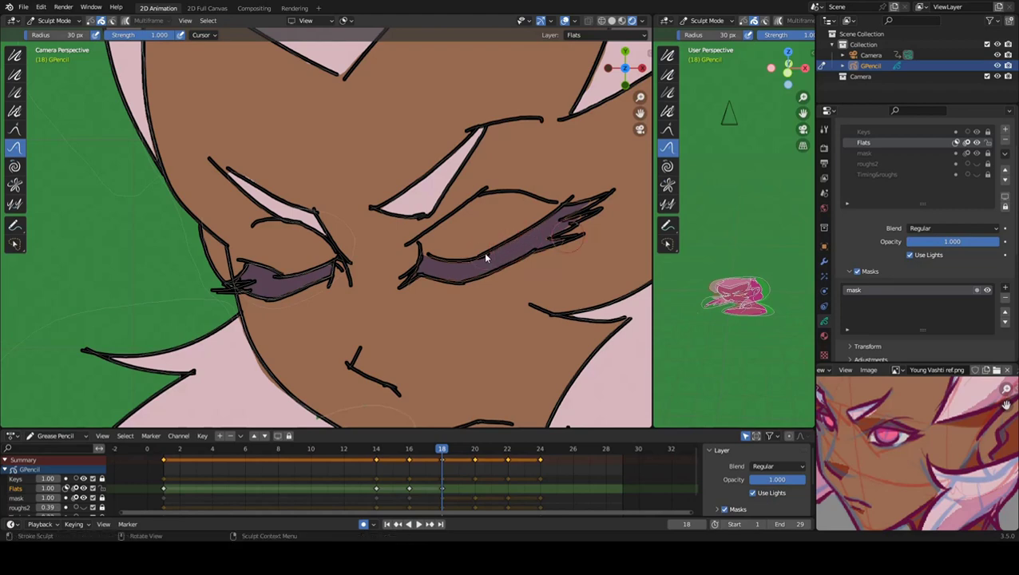
drag(573, 227, 603, 200)
On frame 20, move the Flats strokes up-right onto the head in Edit Mode.
scroll(383, 276, down, 3)
scroll(367, 272, down, 1)
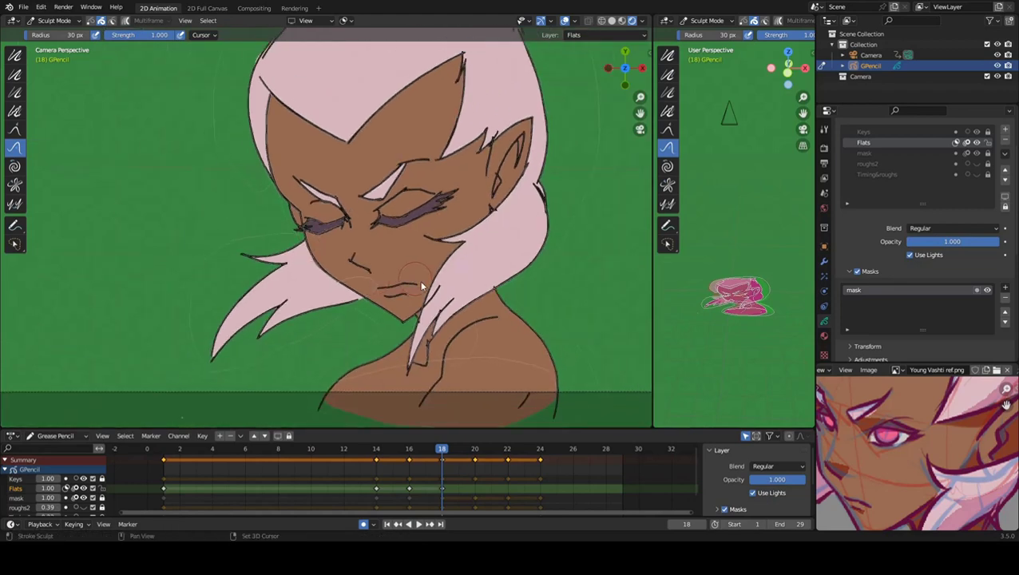
scroll(357, 268, down, 1)
scroll(358, 268, down, 2)
scroll(343, 280, down, 1)
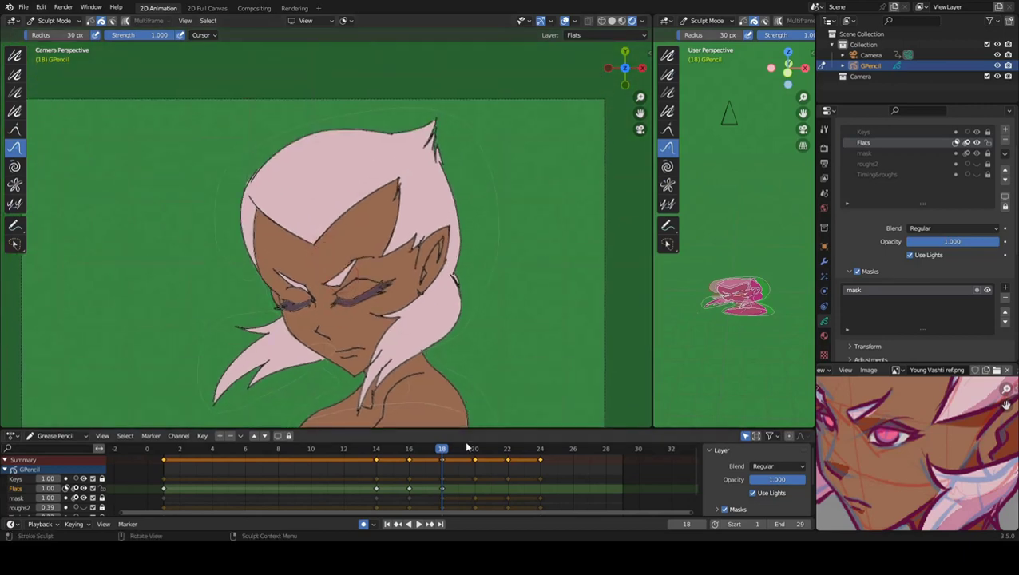
drag(445, 454, 475, 454)
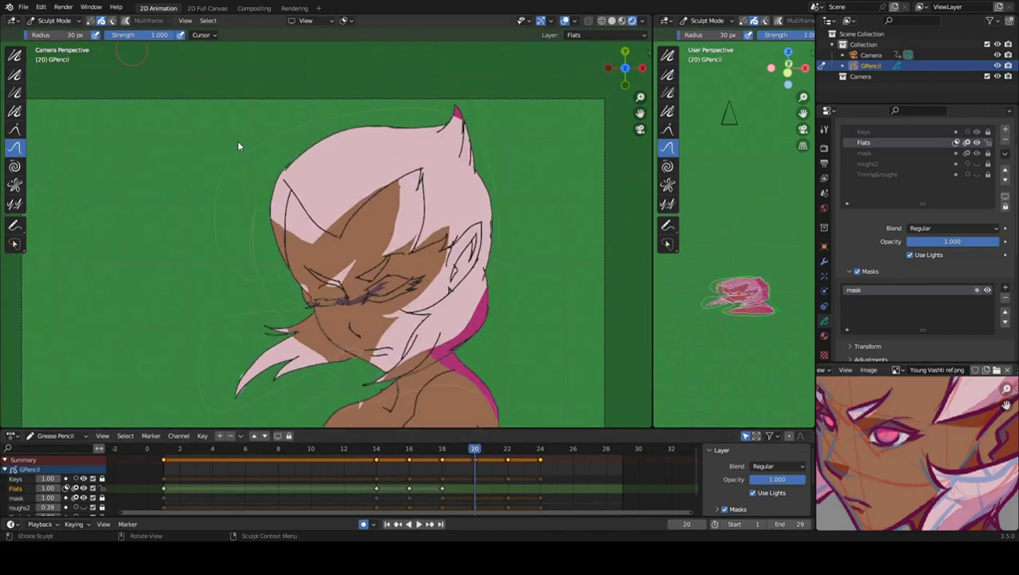
click(52, 20)
click(44, 41)
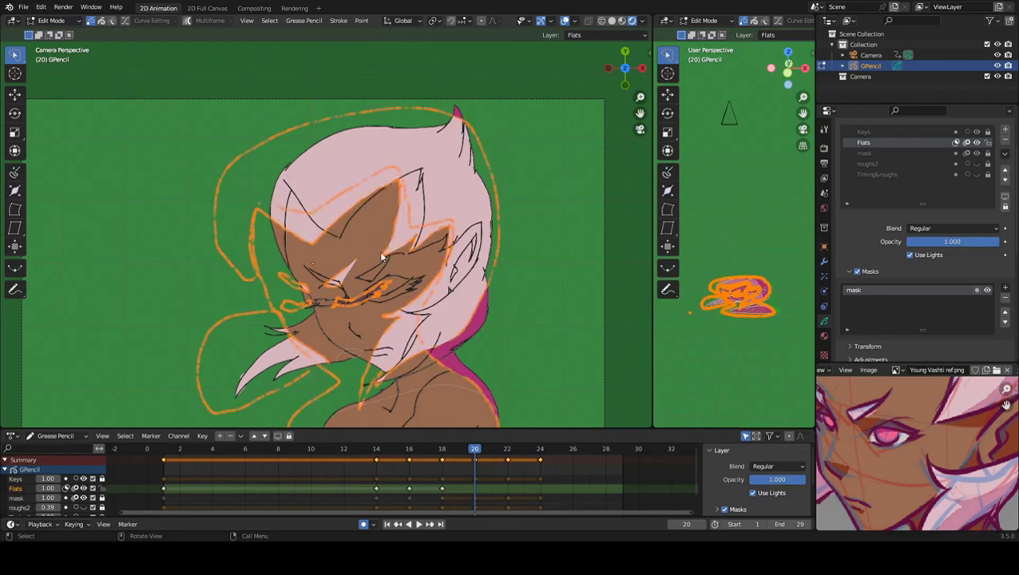
drag(360, 281, 419, 245)
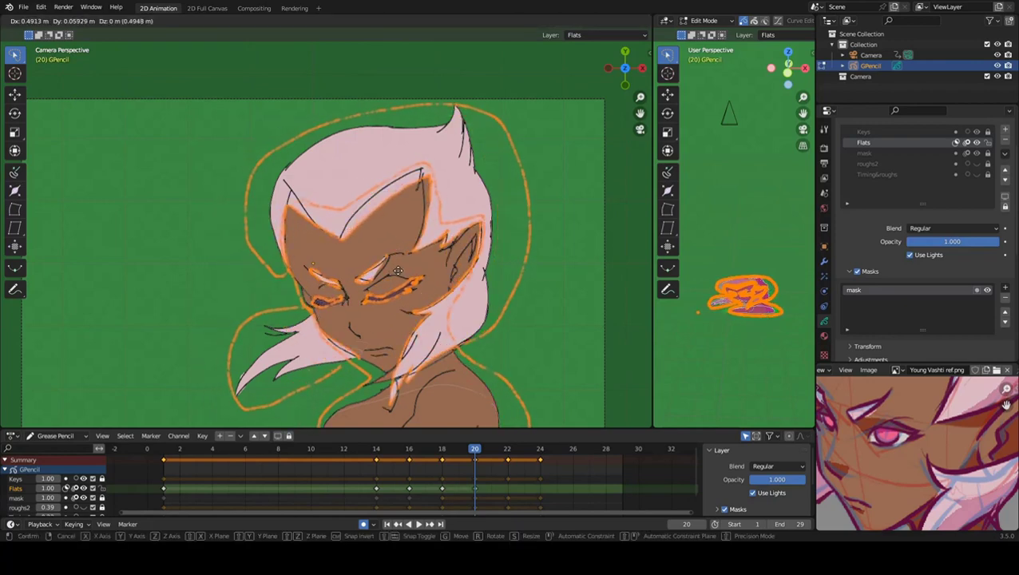
Return to Sculpt Mode.
click(53, 20)
click(46, 57)
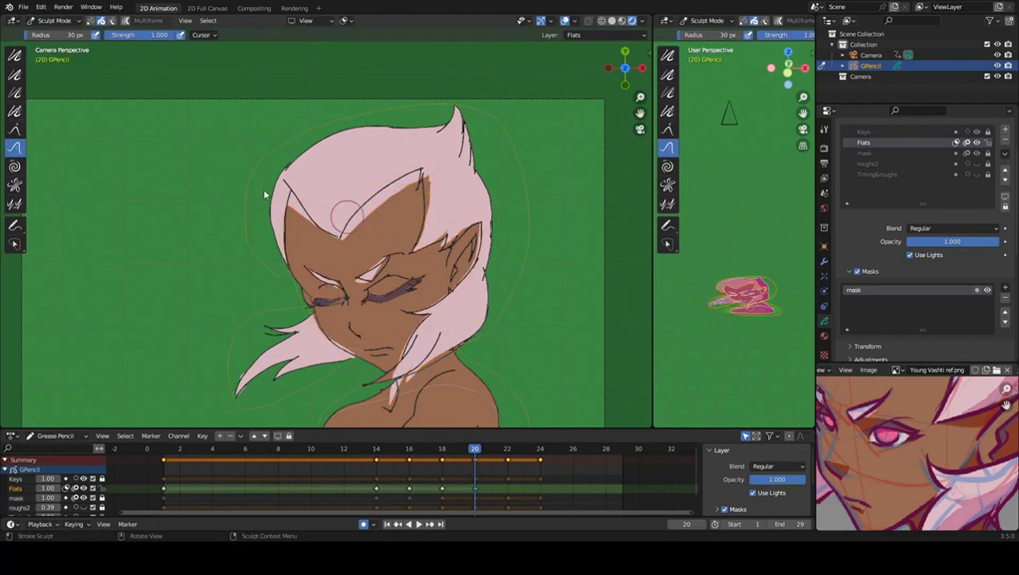
scroll(320, 233, up, 2)
Push the skin and brown fills into the hair corner and thin the magenta wedge.
mouse_move(413, 197)
mouse_down()
mouse_move(478, 140)
mouse_move(457, 153)
mouse_move(443, 140)
mouse_move(488, 181)
mouse_move(436, 188)
mouse_move(435, 166)
mouse_move(367, 221)
mouse_move(319, 216)
mouse_move(277, 176)
mouse_up()
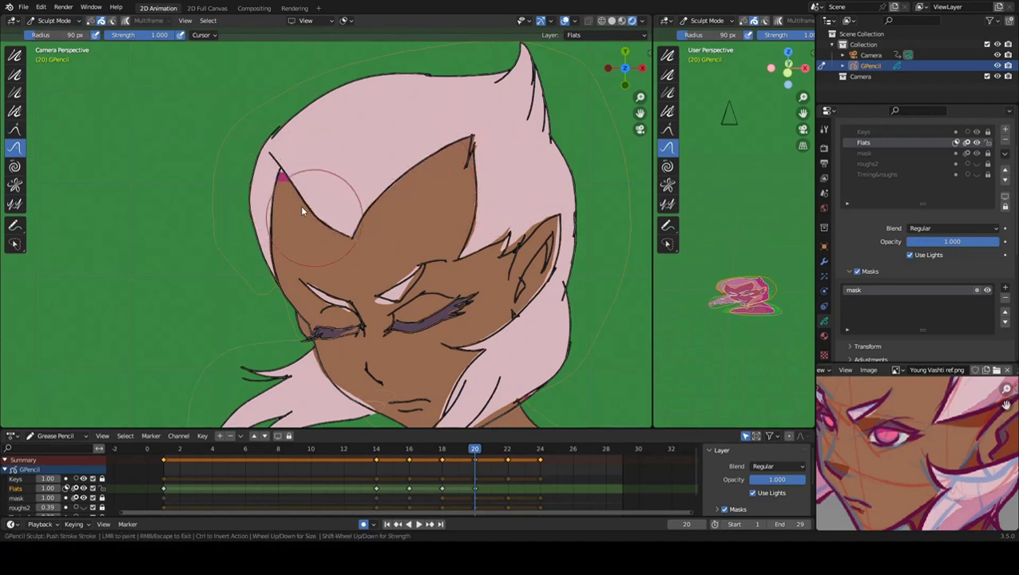
drag(302, 210, 279, 175)
mouse_move(398, 232)
mouse_down()
mouse_move(278, 187)
mouse_move(285, 230)
mouse_up()
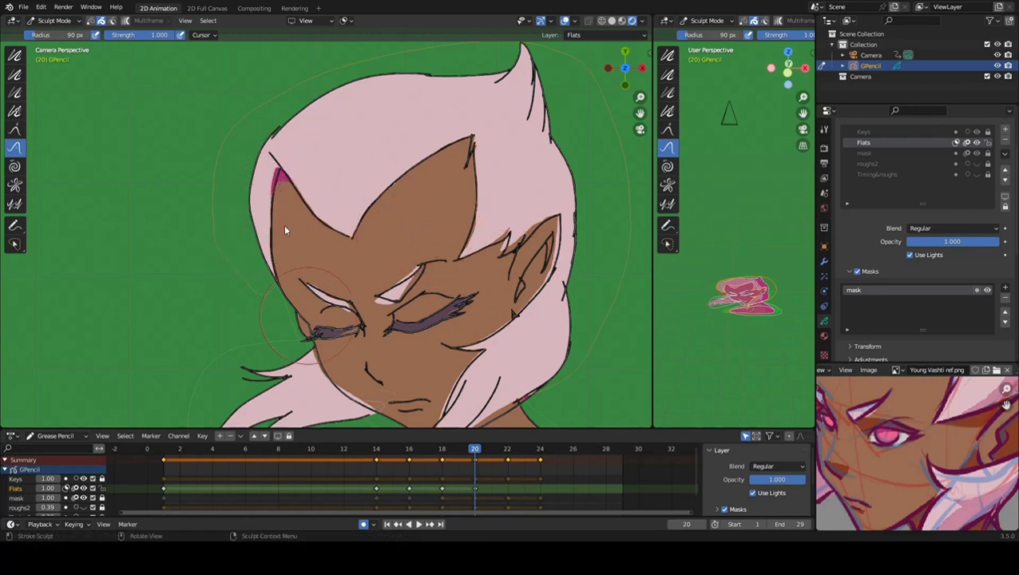
drag(277, 179, 375, 164)
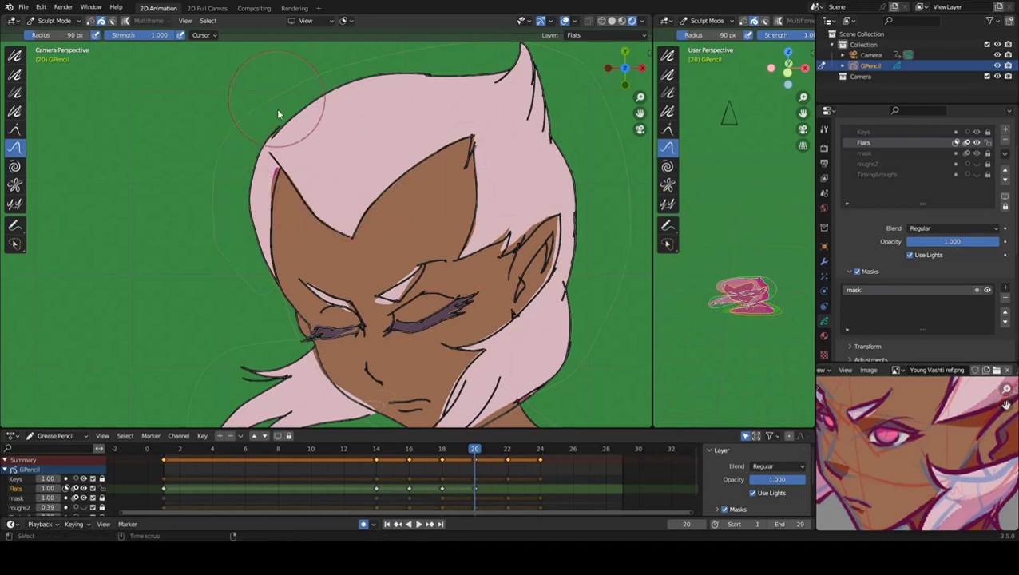
scroll(272, 192, up, 5)
drag(315, 140, 264, 122)
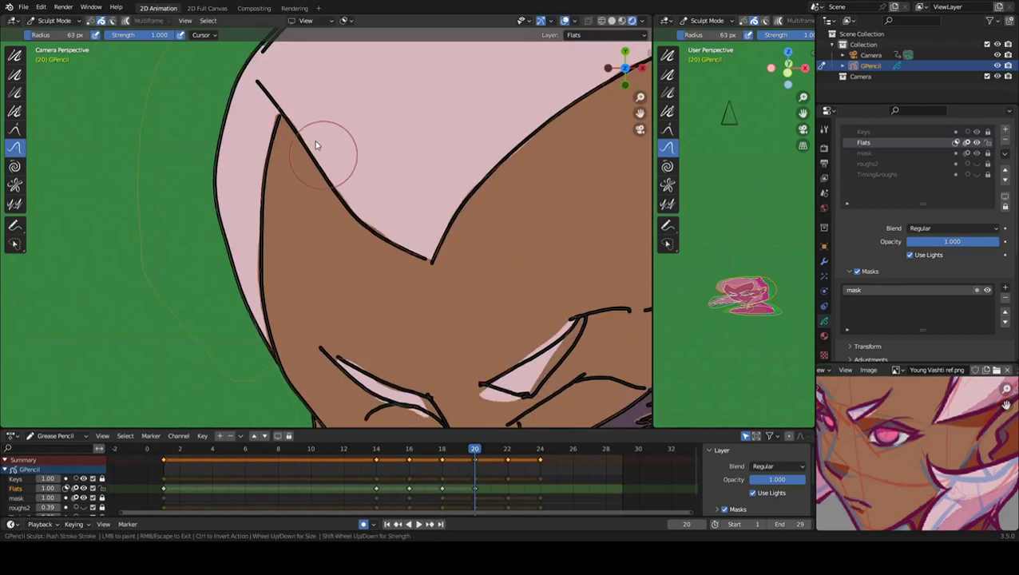
middle_drag(643, 128, 488, 207)
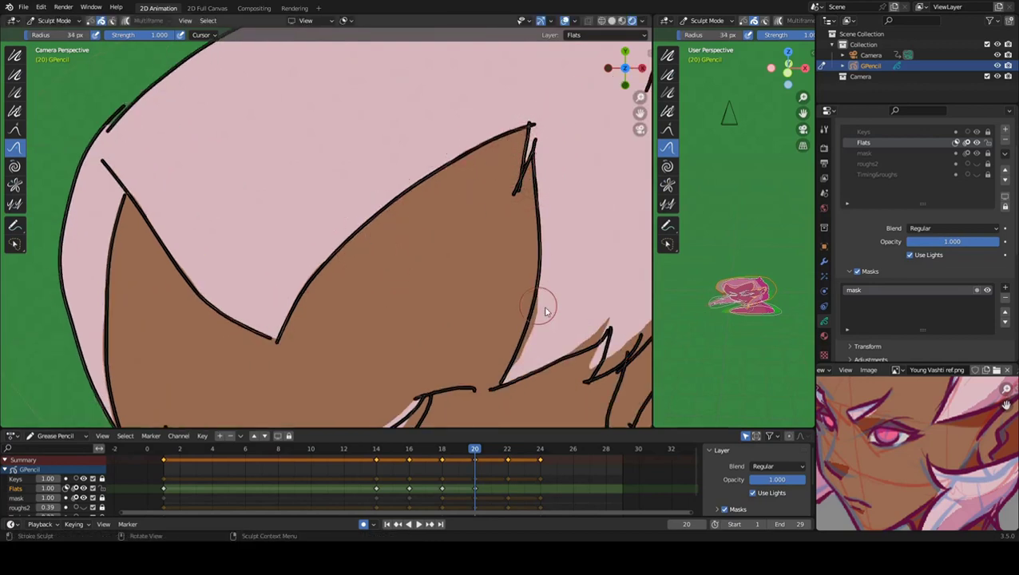
Enlarge the sculpt brush to 102 px and push the fill along the ear outline.
key(f)
shift+middle_drag(575, 332, 503, 315)
key(f)
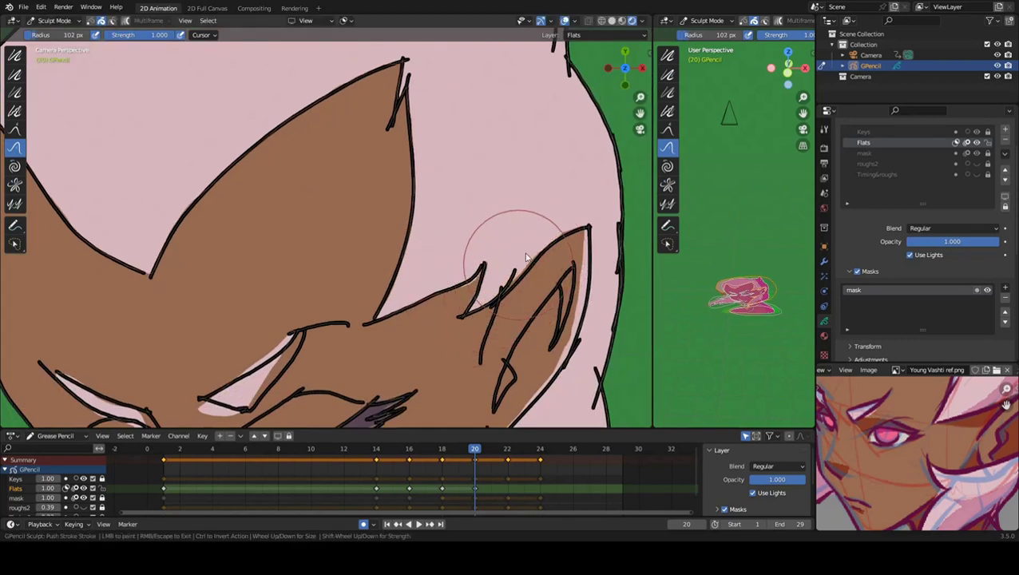
drag(527, 257, 477, 285)
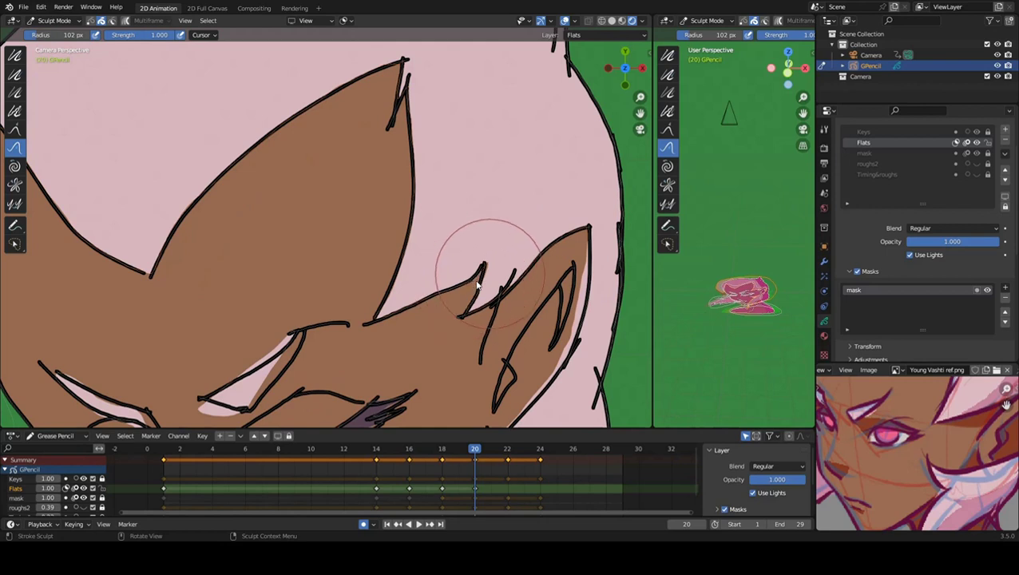
shift+middle_drag(477, 284, 392, 231)
drag(483, 195, 471, 352)
shift+middle_drag(471, 351, 415, 296)
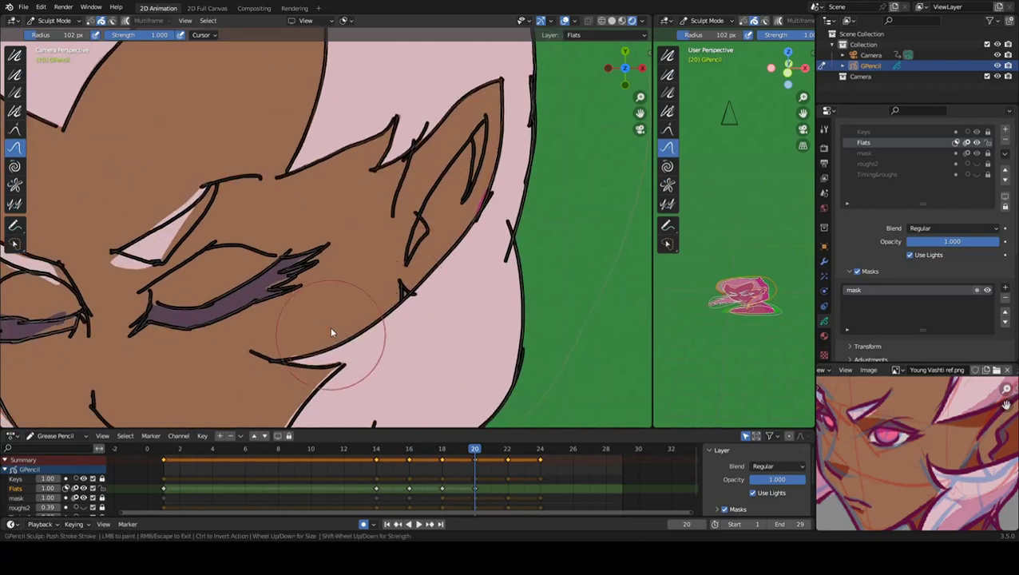
Reshape the cheek fill and the pink hair flat along the collar lines.
drag(331, 332, 330, 375)
shift+middle_drag(330, 375, 323, 275)
drag(323, 275, 321, 272)
shift+middle_drag(321, 273, 308, 377)
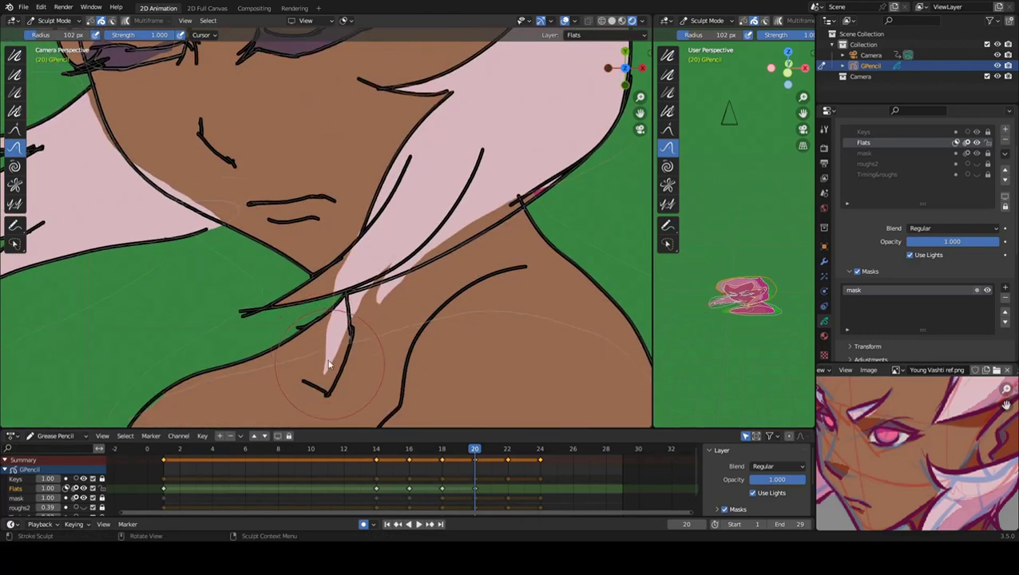
mouse_move(327, 365)
mouse_down()
mouse_move(344, 270)
mouse_move(337, 298)
mouse_move(365, 298)
mouse_move(371, 280)
mouse_move(430, 257)
mouse_move(478, 201)
mouse_move(528, 170)
mouse_move(501, 236)
mouse_move(521, 227)
mouse_move(359, 289)
mouse_move(450, 263)
mouse_move(425, 262)
mouse_up()
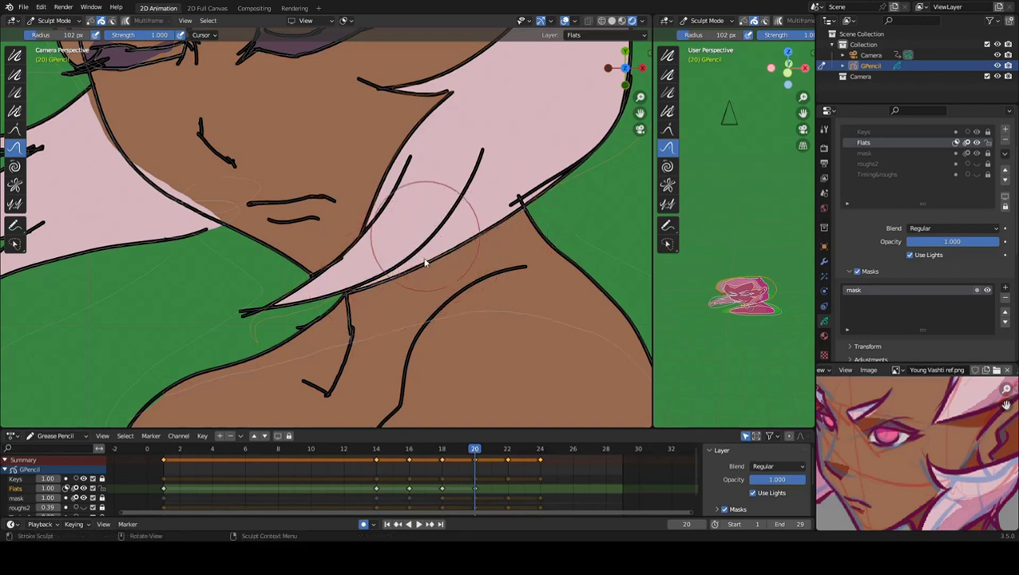
Fit the jaw, ear and eyelash fills, removing the magenta mark by the ear.
shift+middle_drag(425, 262, 285, 287)
mouse_move(246, 266)
mouse_down()
mouse_move(148, 205)
mouse_move(286, 290)
mouse_up()
shift+middle_drag(286, 290, 210, 330)
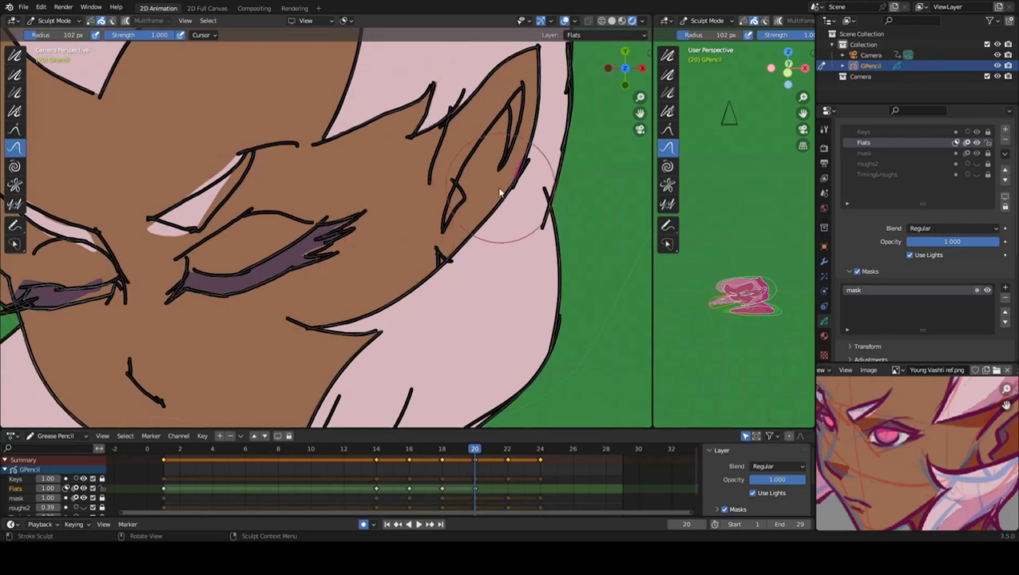
mouse_move(526, 213)
mouse_down()
mouse_move(543, 192)
mouse_move(505, 164)
mouse_move(523, 196)
mouse_move(507, 171)
mouse_up()
mouse_move(308, 258)
mouse_down()
mouse_move(313, 244)
mouse_move(302, 266)
mouse_up()
shift+middle_drag(133, 285, 245, 280)
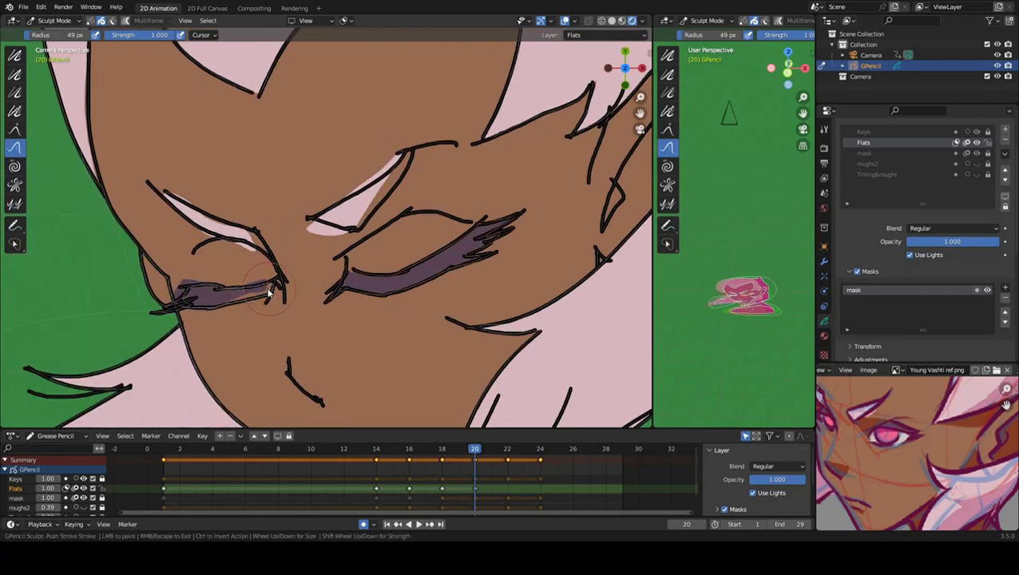
drag(270, 281, 171, 287)
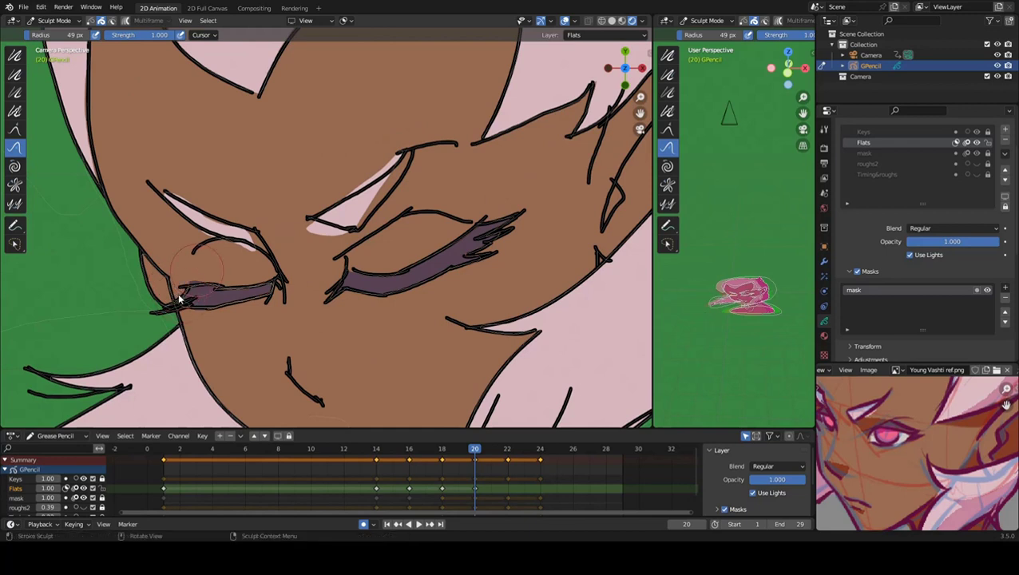
drag(354, 269, 324, 289)
Set the brush to 104 px and push the inner brow and eyelid fills to their outlines.
key(f)
click(397, 220)
drag(330, 215, 365, 172)
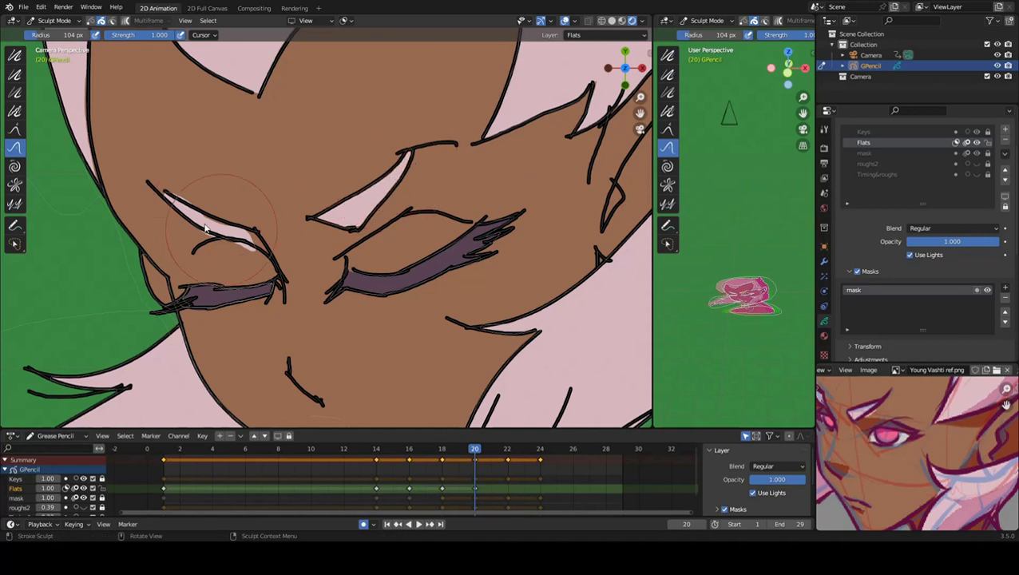
drag(202, 243, 242, 238)
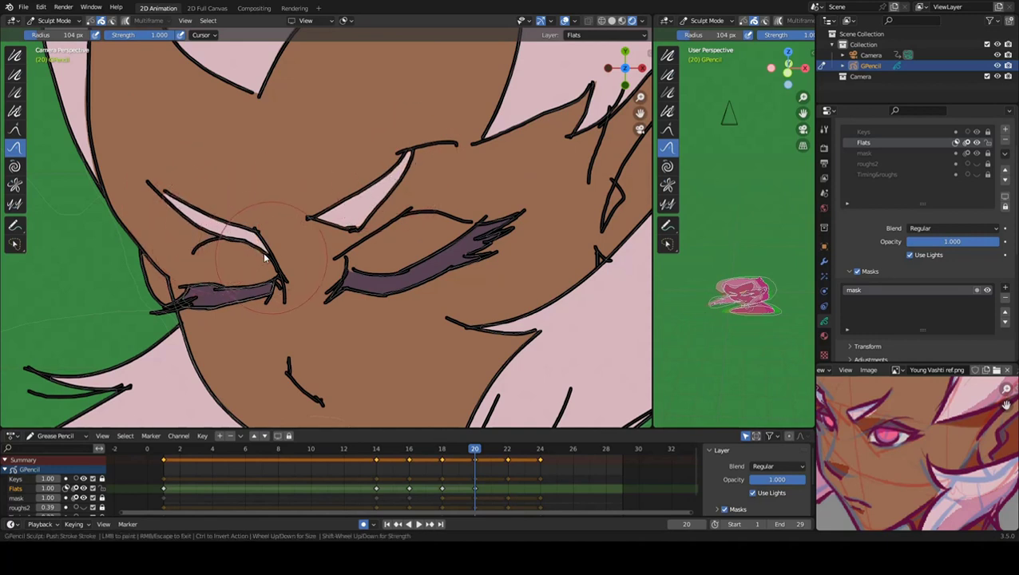
shift+middle_drag(264, 258, 320, 228)
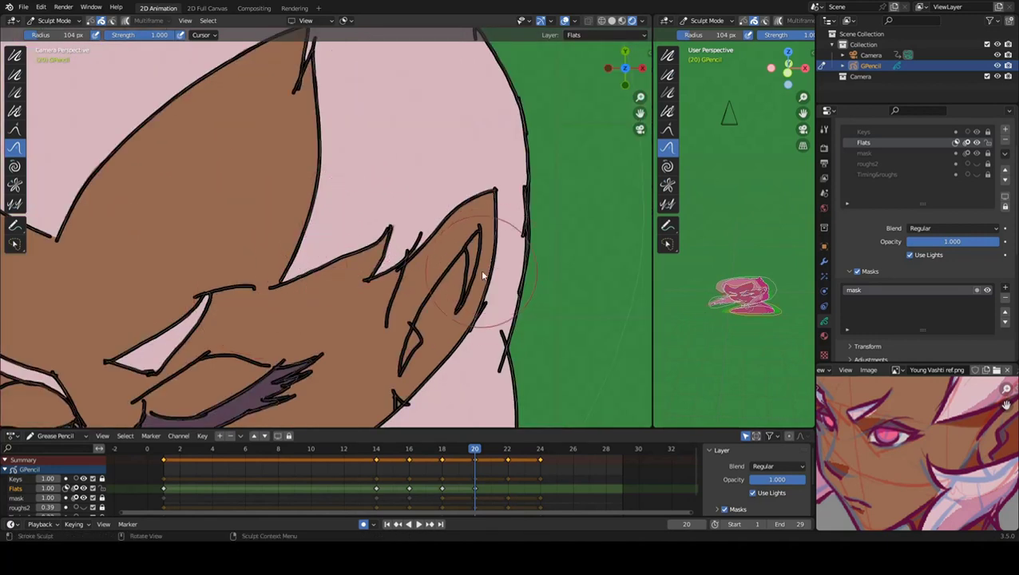
scroll(480, 272, down, 1)
scroll(208, 312, down, 3)
scroll(212, 302, up, 2)
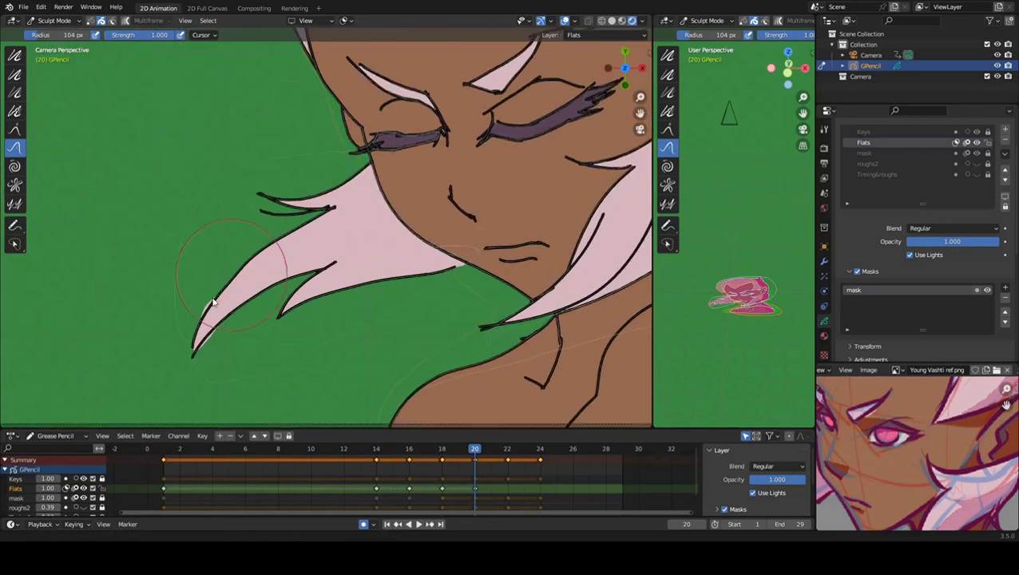
scroll(212, 302, up, 1)
On the mask layer, push the hair-tip strokes to match the linework with a smaller brush.
key(Page_Down)
scroll(209, 349, down, 1)
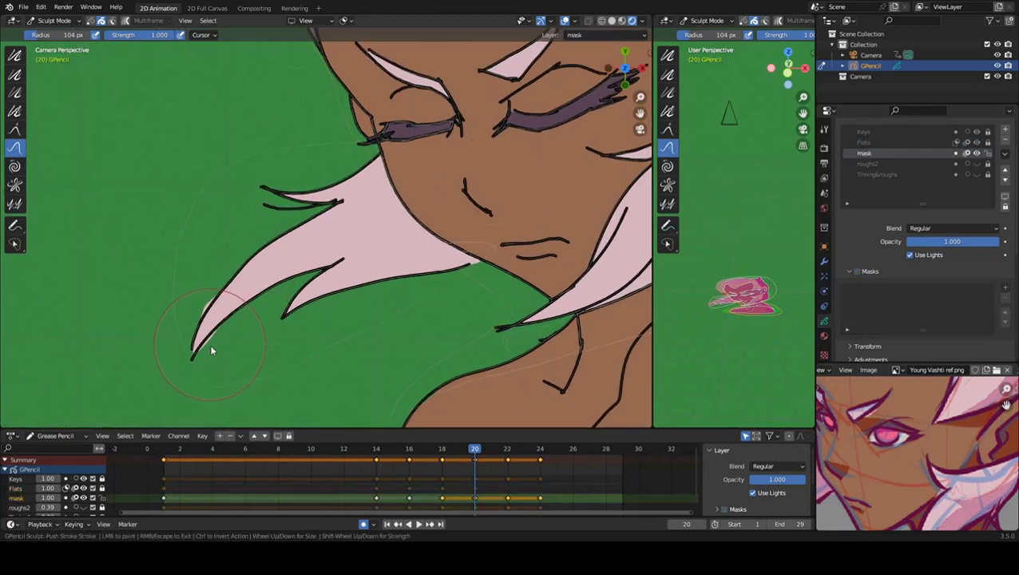
scroll(206, 348, up, 1)
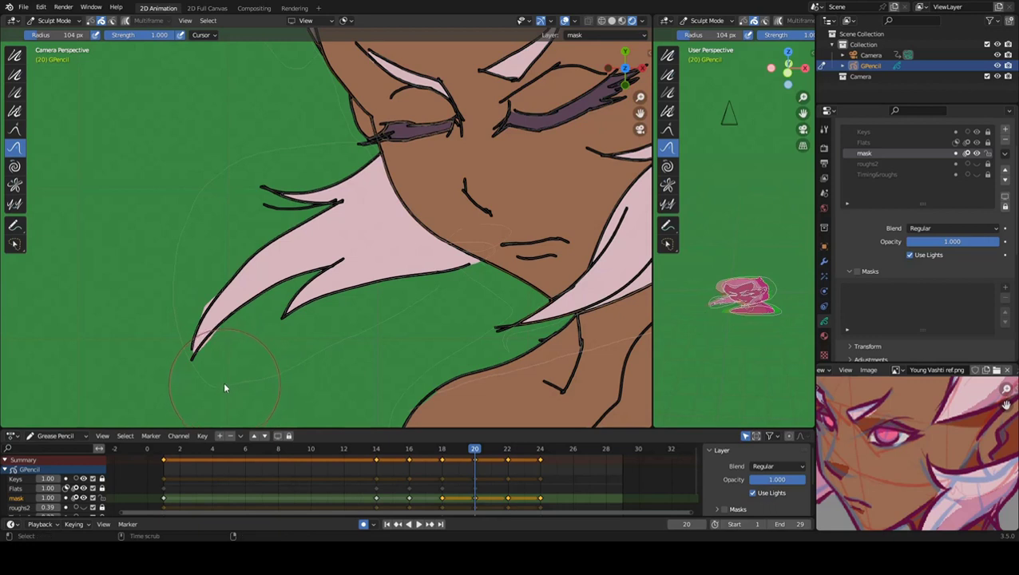
drag(223, 381, 204, 310)
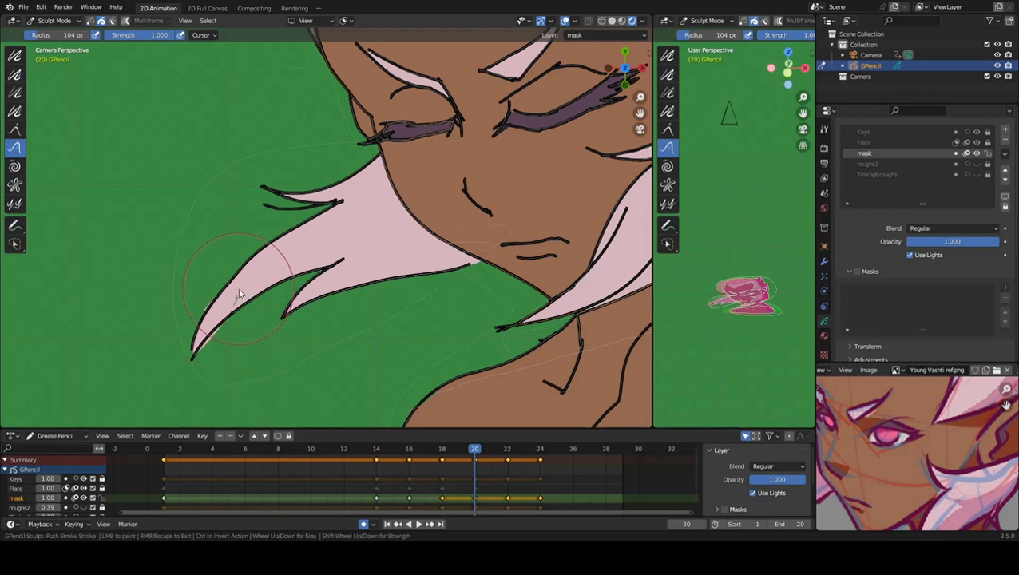
key(f)
click(192, 310)
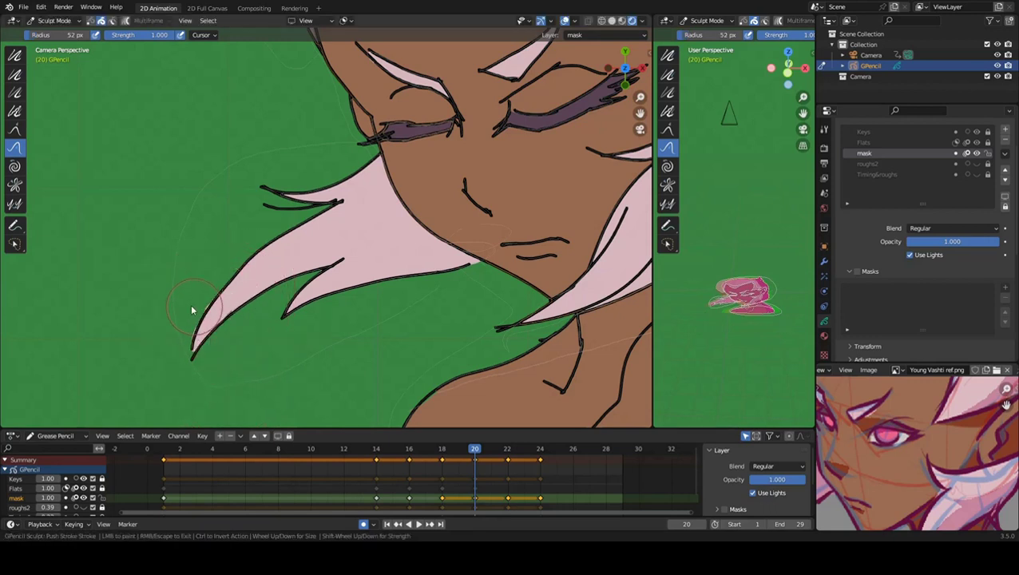
drag(192, 310, 198, 314)
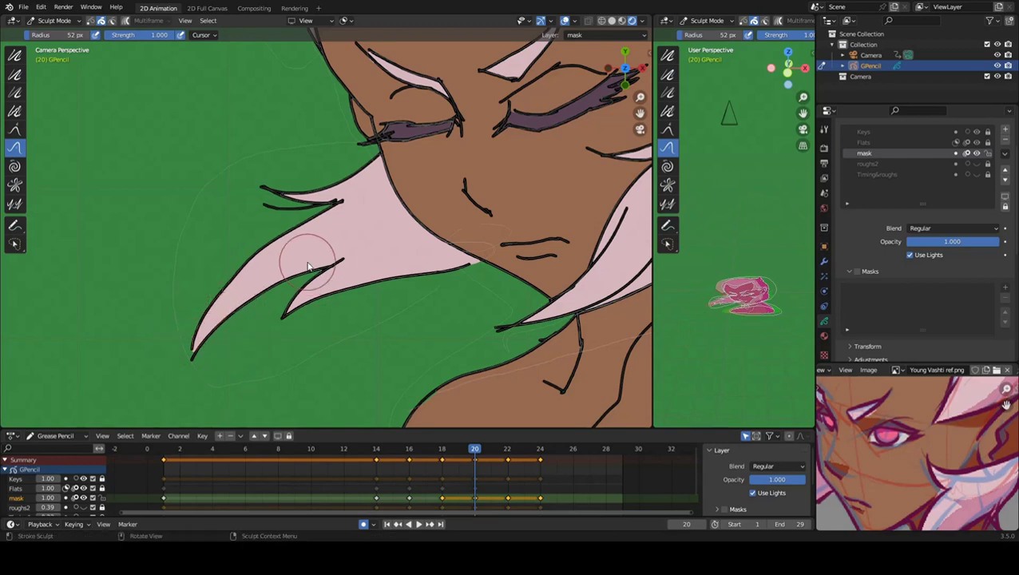
Go to frame 22 in the timeline.
scroll(309, 267, down, 2)
scroll(349, 263, down, 3)
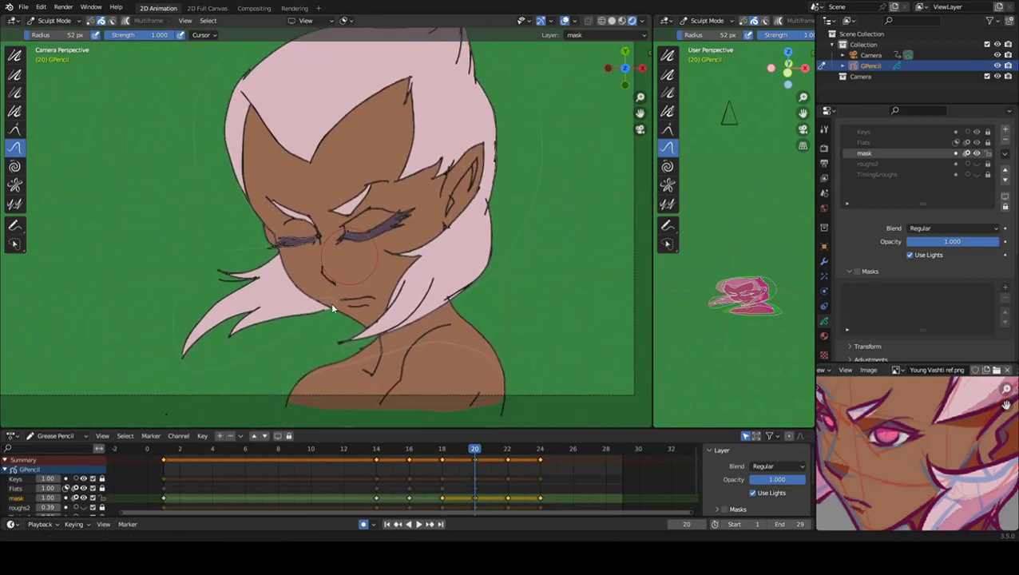
click(507, 450)
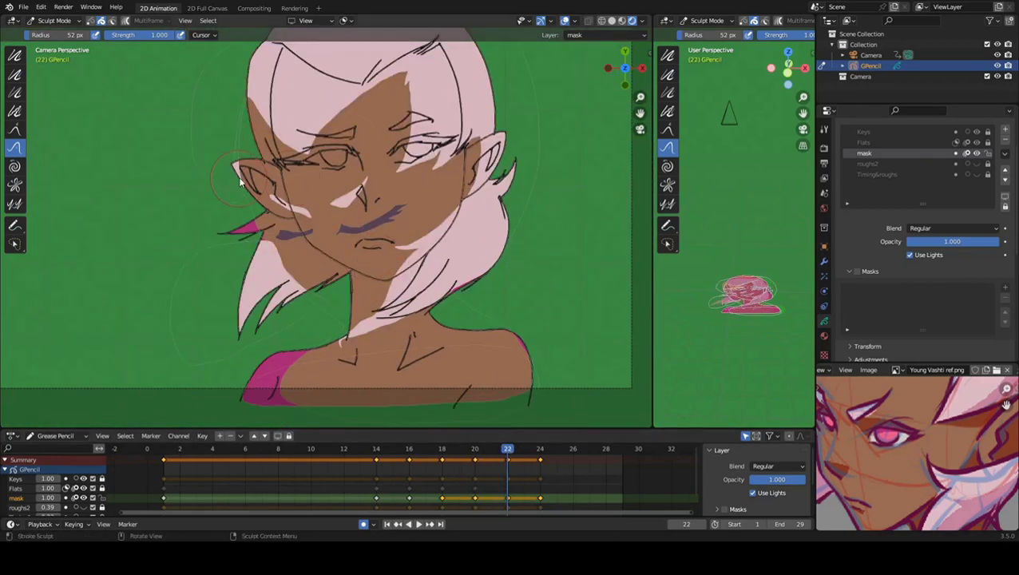
Switch to Draw Mode, play back the animation, and make the Flats layer active.
click(54, 20)
click(56, 71)
click(248, 34)
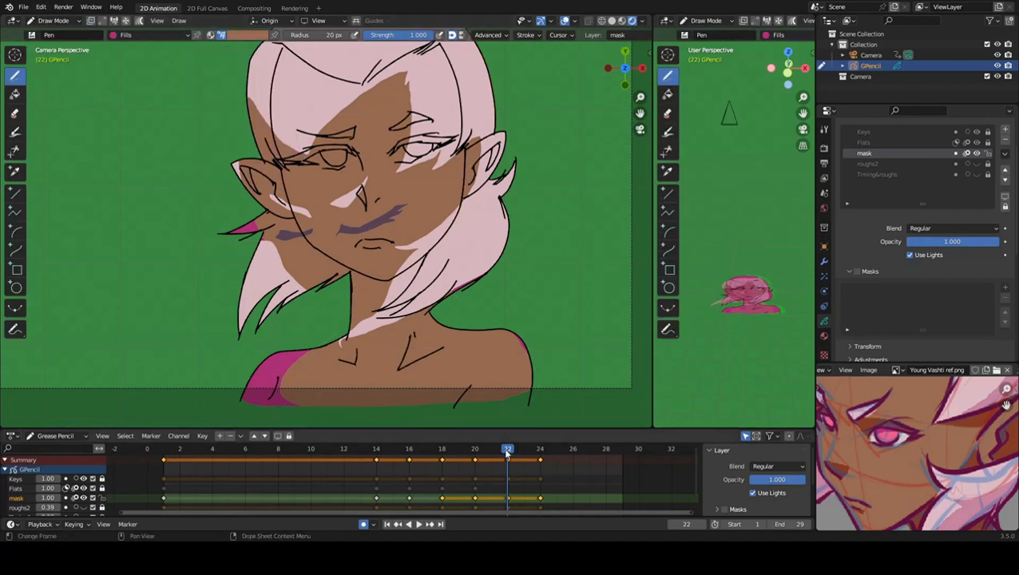
key(space)
key(space)
click(865, 143)
key(ctrl+z)
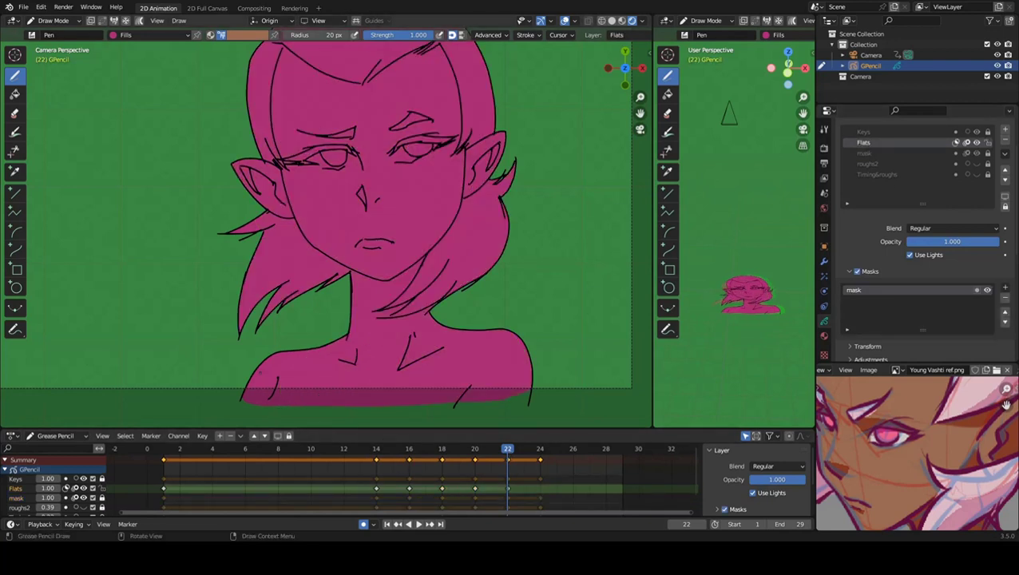
Paint brown skin up the face and shoulders, keeping the left hair strands magenta.
mouse_move(260, 387)
mouse_down()
mouse_move(527, 382)
mouse_move(272, 364)
mouse_move(523, 331)
mouse_move(271, 316)
mouse_move(459, 212)
mouse_move(491, 136)
mouse_move(336, 56)
mouse_move(275, 240)
mouse_move(259, 76)
mouse_up()
mouse_move(239, 164)
mouse_down()
mouse_move(254, 304)
mouse_move(275, 223)
mouse_move(328, 272)
mouse_up()
scroll(319, 224, up, 2)
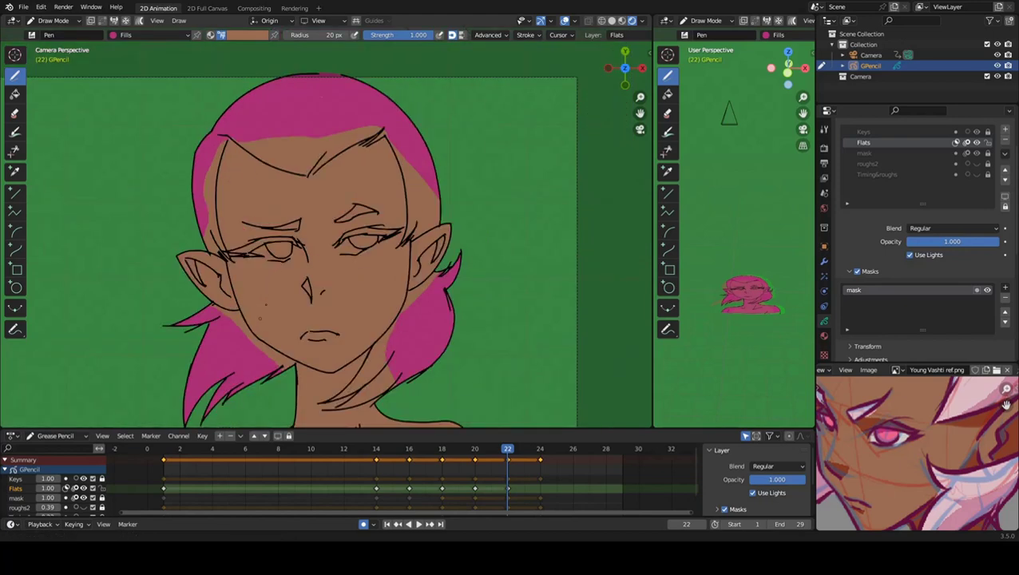
scroll(320, 223, down, 2)
click(60, 21)
click(58, 56)
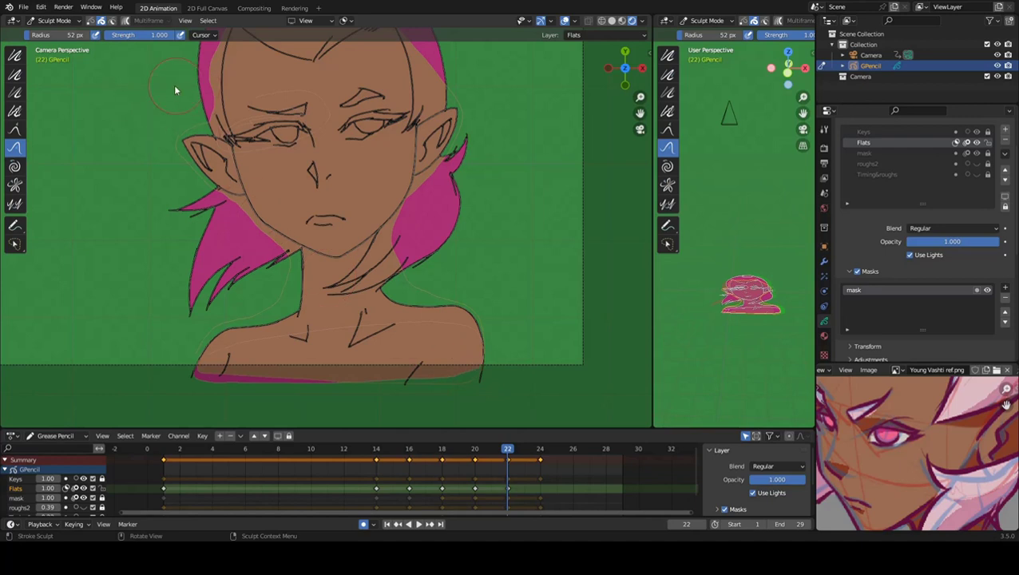
click(56, 21)
click(56, 65)
shift+scroll(292, 224, up, 4)
Pick light pink and repaint all the magenta hair light pink.
click(247, 35)
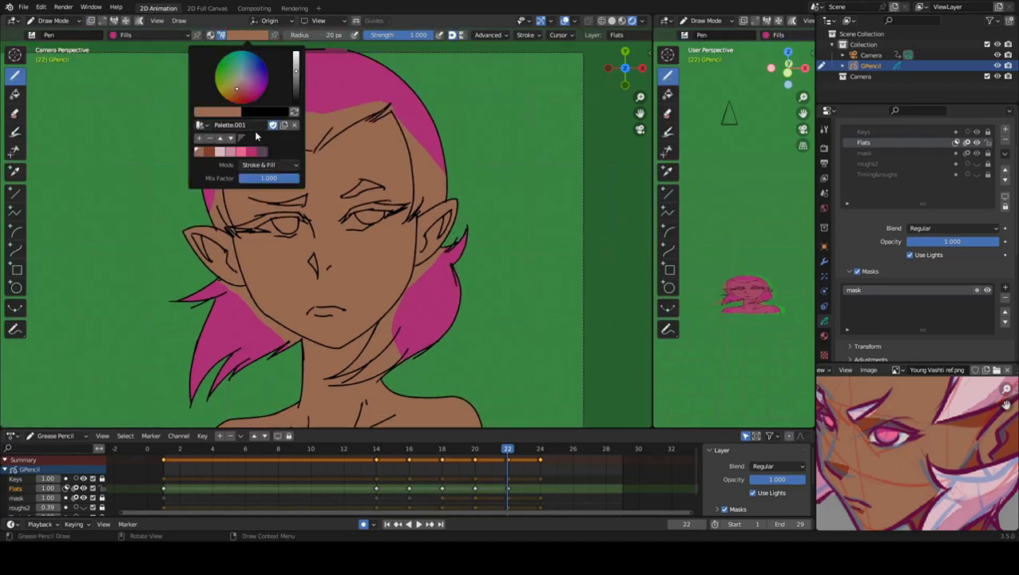
mouse_move(240, 286)
mouse_down()
mouse_move(196, 393)
mouse_move(264, 352)
mouse_move(248, 289)
mouse_up()
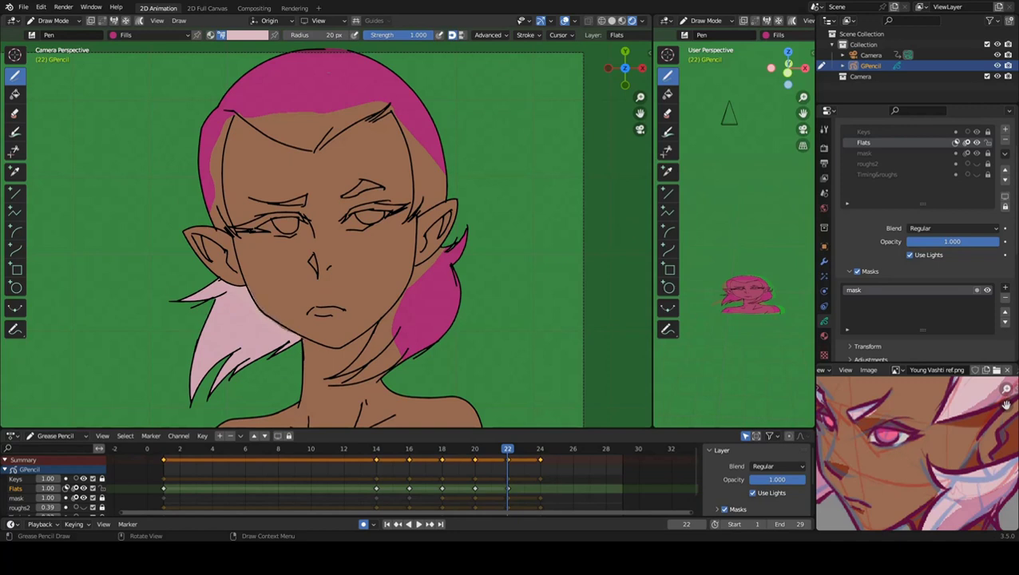
shift+scroll(292, 227, down, 3)
scroll(292, 227, up, 1)
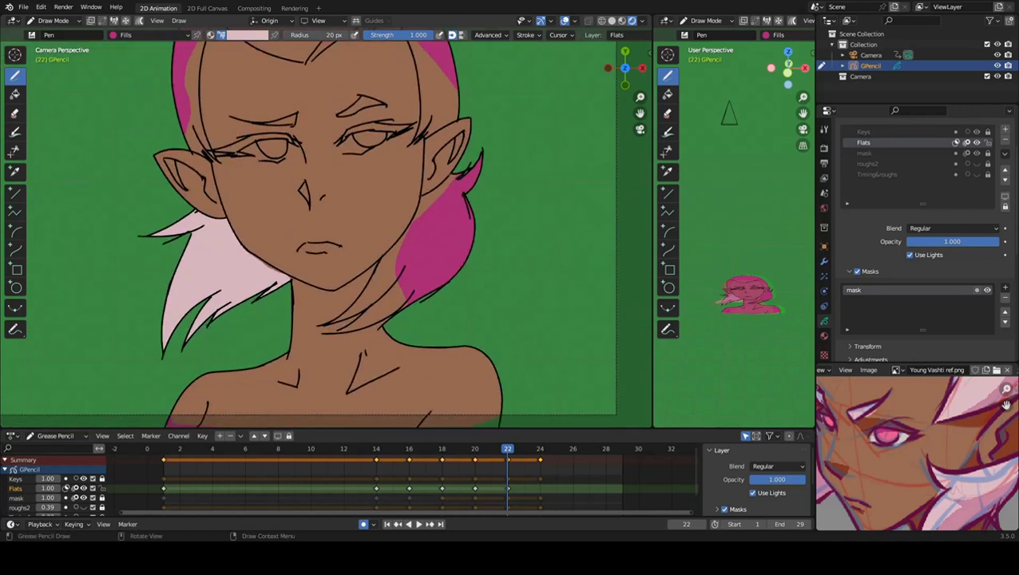
drag(438, 185, 352, 304)
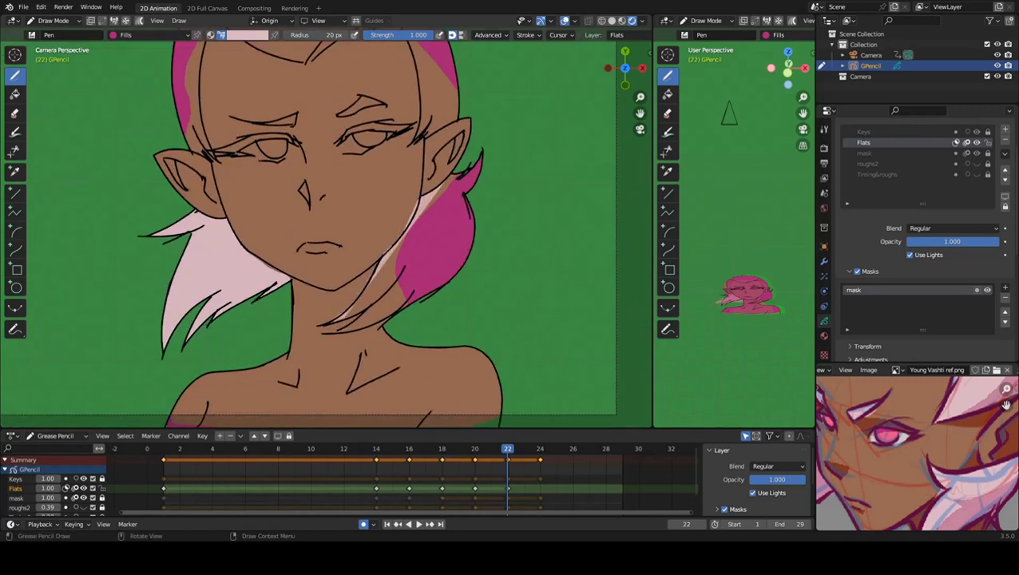
mouse_move(439, 180)
mouse_down()
mouse_move(343, 320)
mouse_move(443, 180)
mouse_up()
drag(375, 320, 464, 176)
drag(448, 255, 479, 156)
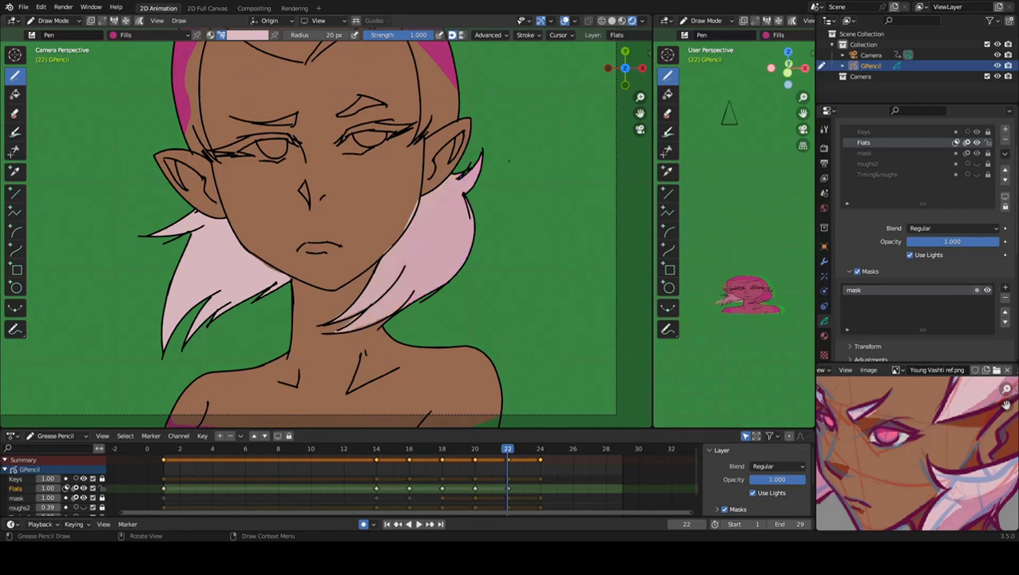
shift+scroll(380, 247, up, 3)
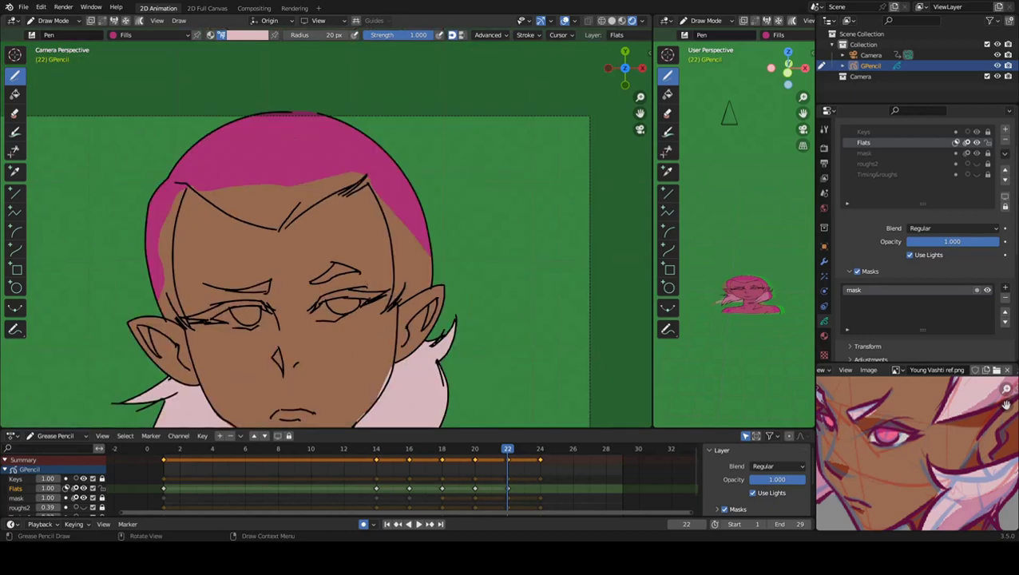
mouse_move(415, 280)
mouse_down()
mouse_move(392, 147)
mouse_move(159, 272)
mouse_move(376, 307)
mouse_move(184, 323)
mouse_up()
Restore brown skin over the forehead up to the hairline and lighten the left eye's white.
mouse_move(375, 299)
mouse_down()
mouse_move(180, 319)
mouse_move(383, 256)
mouse_move(182, 190)
mouse_move(287, 215)
mouse_move(320, 196)
mouse_up()
mouse_move(387, 284)
mouse_down()
mouse_move(356, 190)
mouse_move(371, 192)
mouse_up()
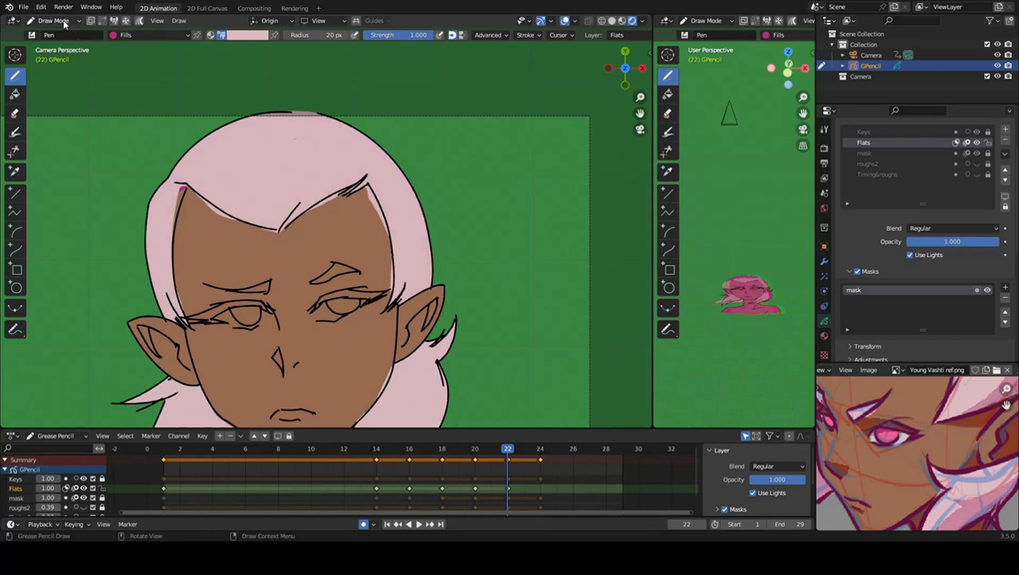
scroll(222, 295, up, 2)
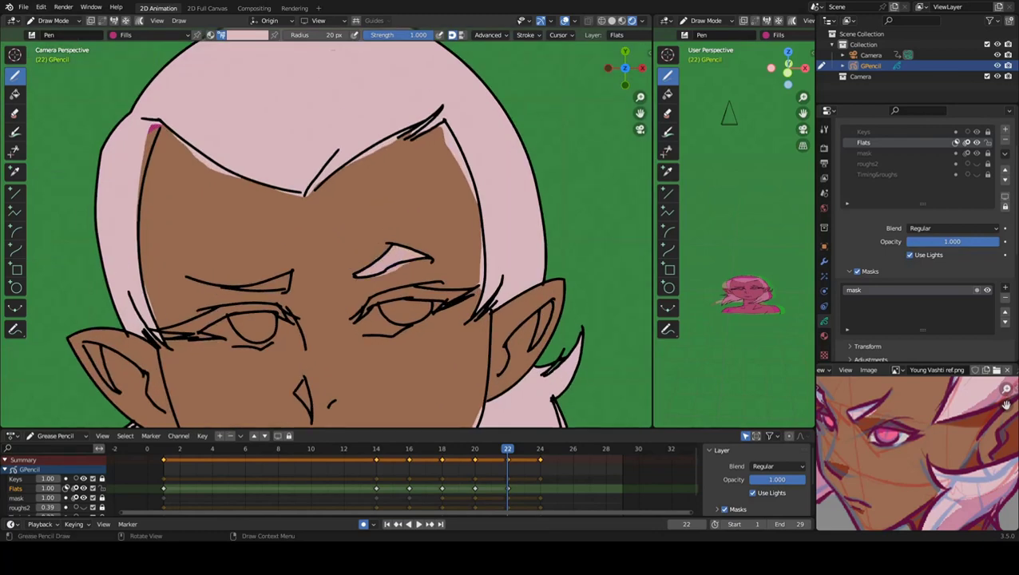
scroll(262, 236, down, 2)
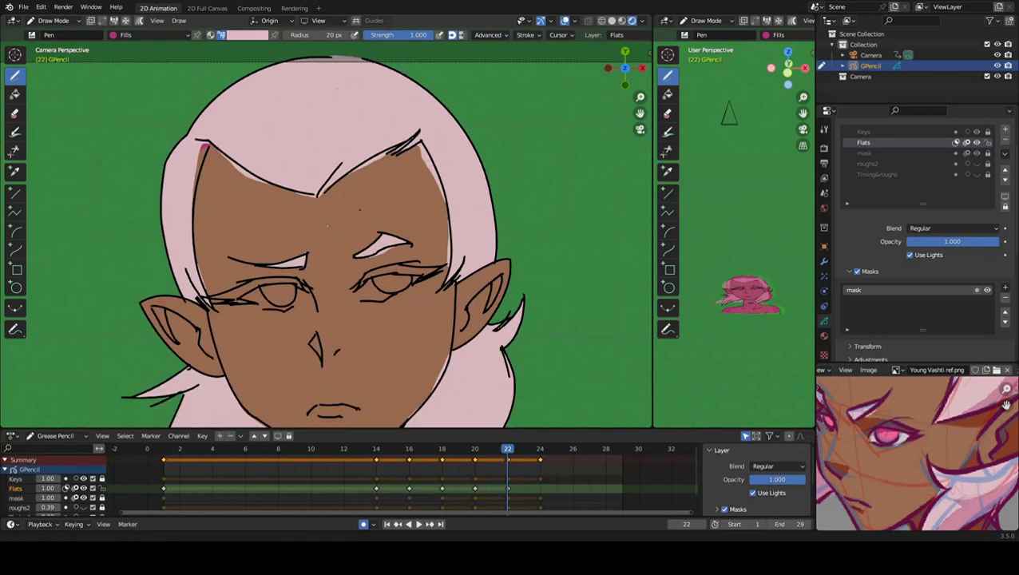
scroll(261, 235, up, 1)
click(239, 35)
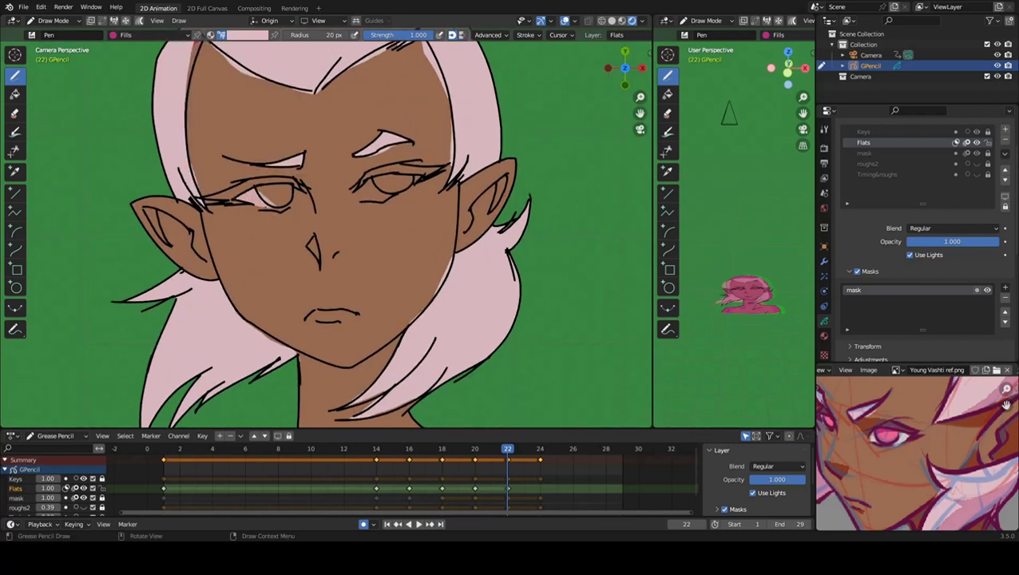
drag(264, 196, 275, 188)
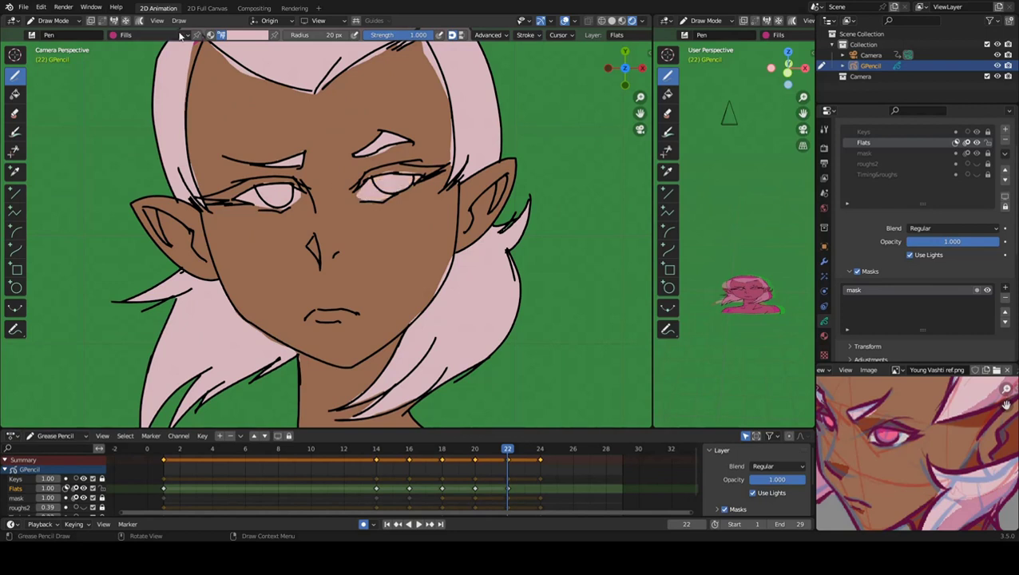
With the Fill tool, fill both eyes with the pink palette colour.
click(239, 36)
click(242, 152)
click(14, 94)
click(275, 194)
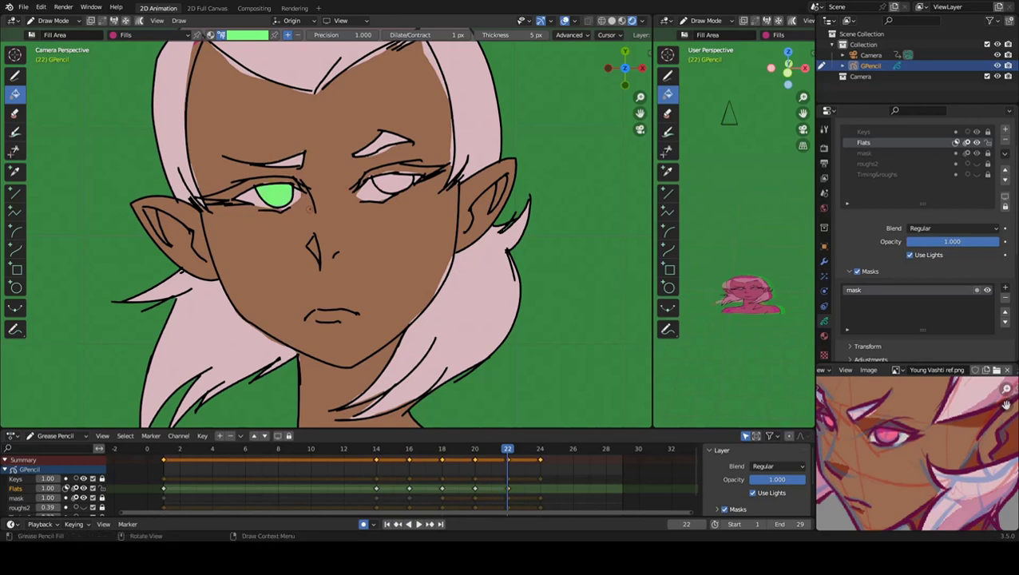
click(245, 36)
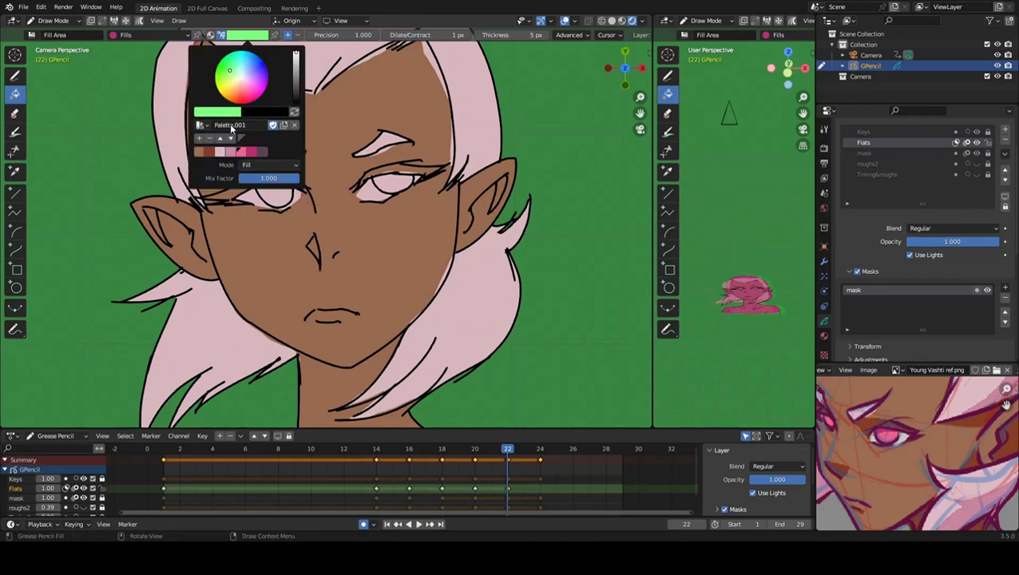
click(243, 153)
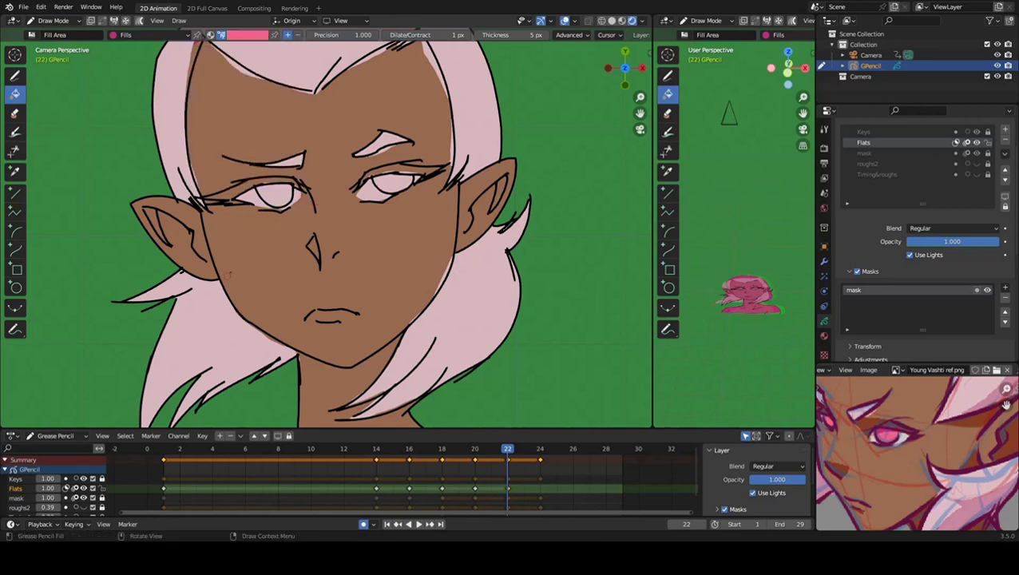
click(279, 190)
click(395, 177)
Fill both eyelids with a darker palette colour.
click(249, 36)
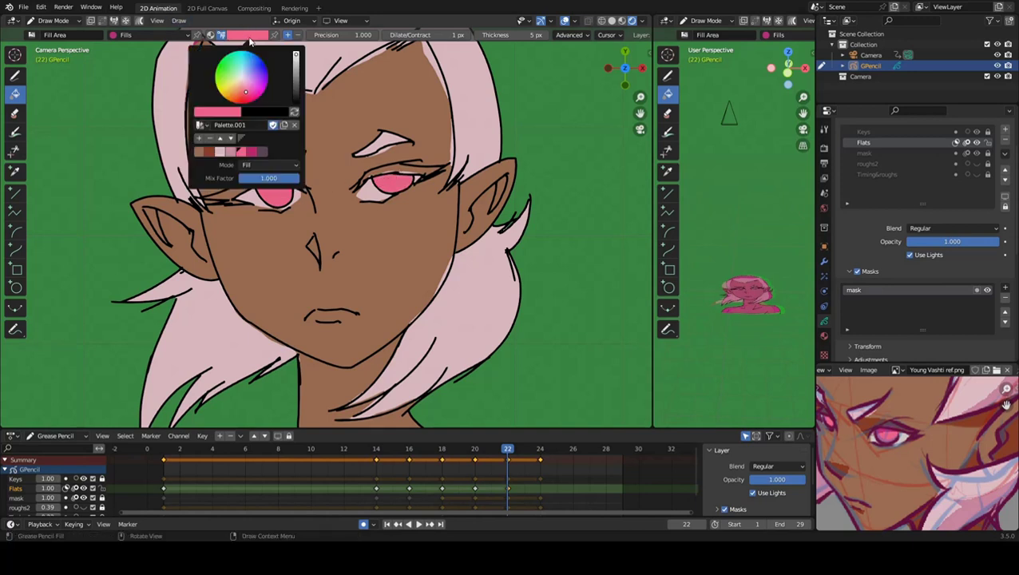
click(260, 154)
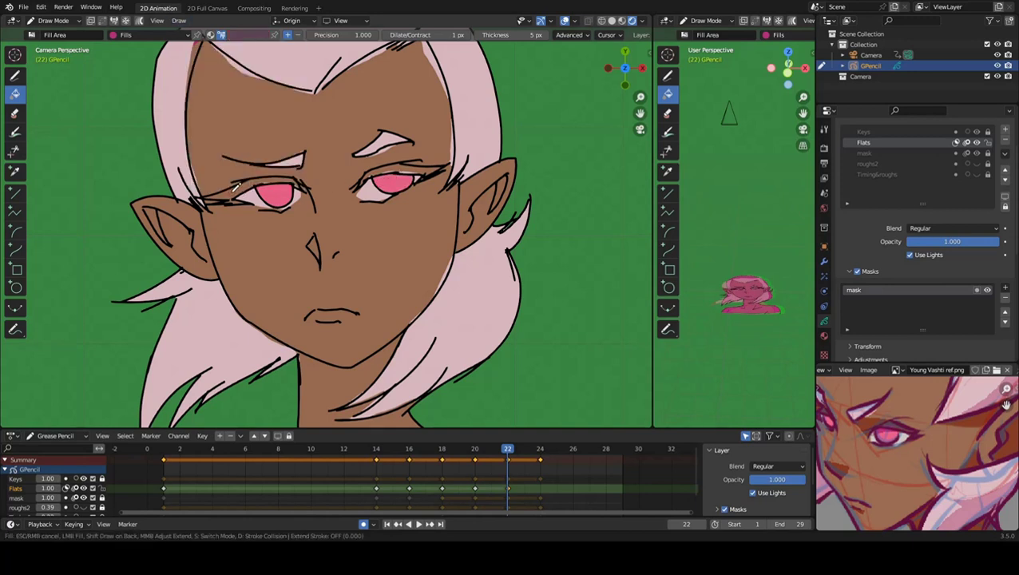
click(254, 187)
click(417, 168)
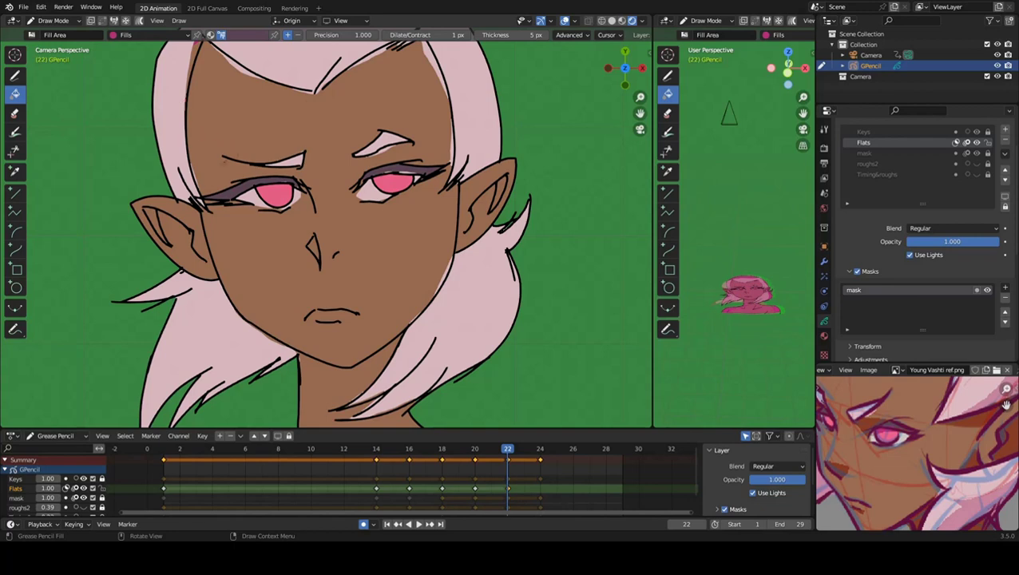
scroll(272, 162, up, 5)
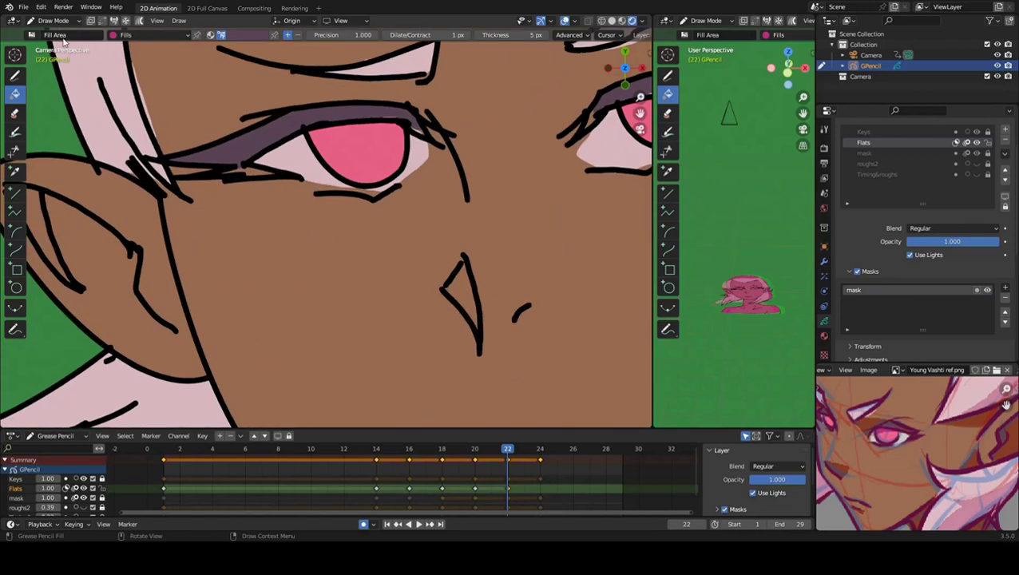
Return to drawing with a darker colour, frame both eyes, then switch to Sculpt Mode.
key(d)
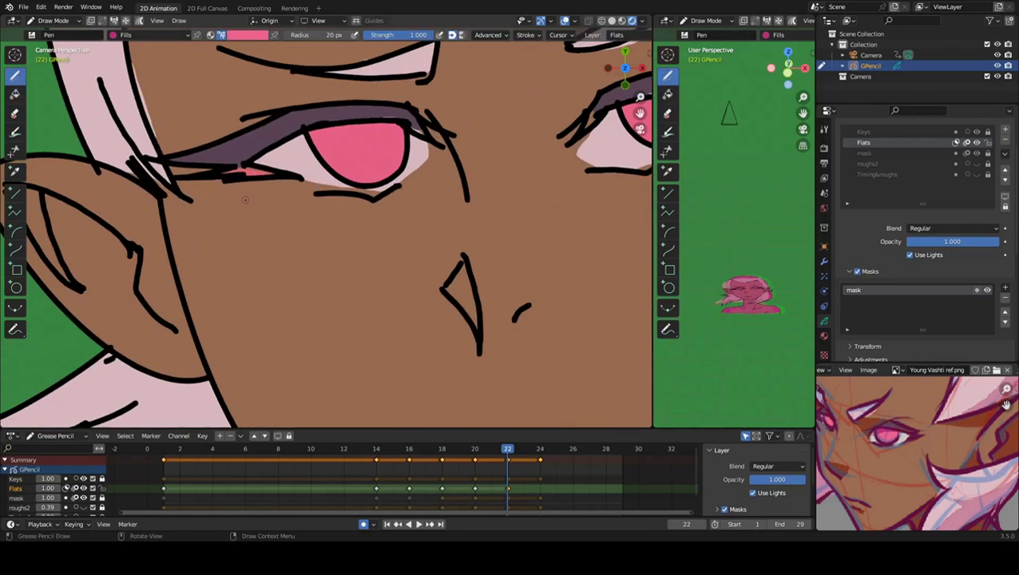
click(248, 34)
drag(240, 124, 216, 125)
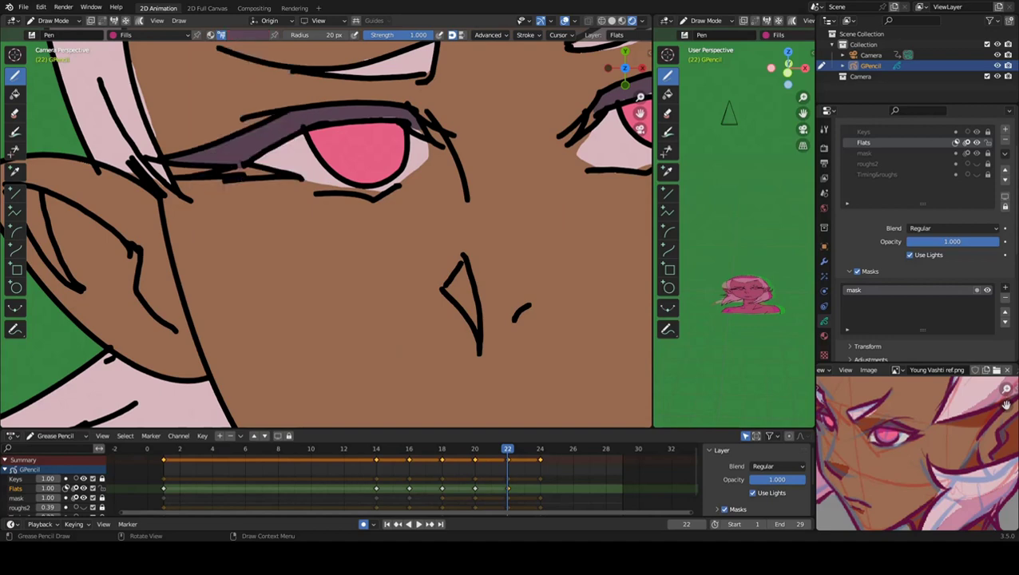
shift+middle_drag(623, 128, 367, 208)
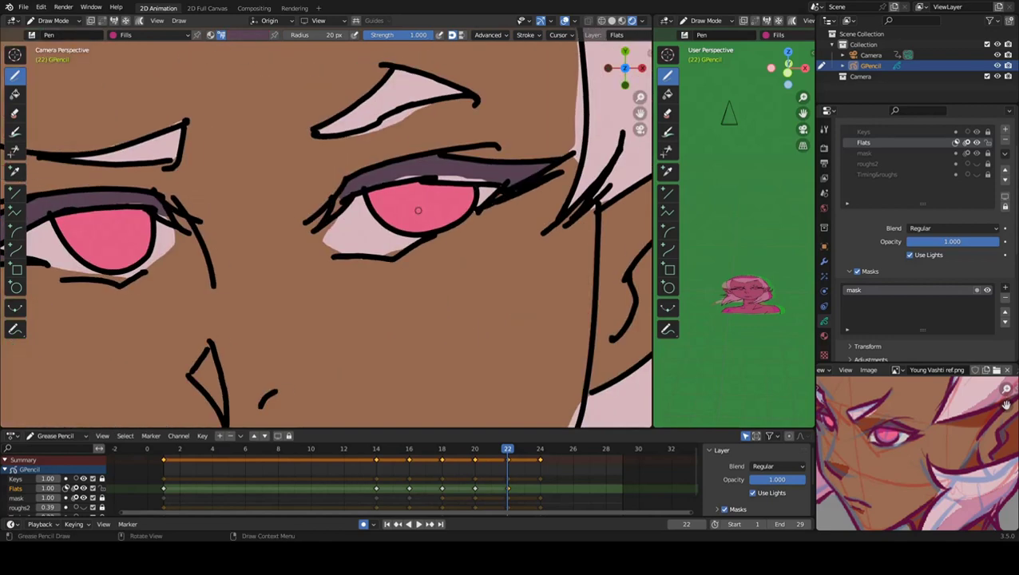
scroll(418, 211, down, 5)
scroll(320, 227, down, 1)
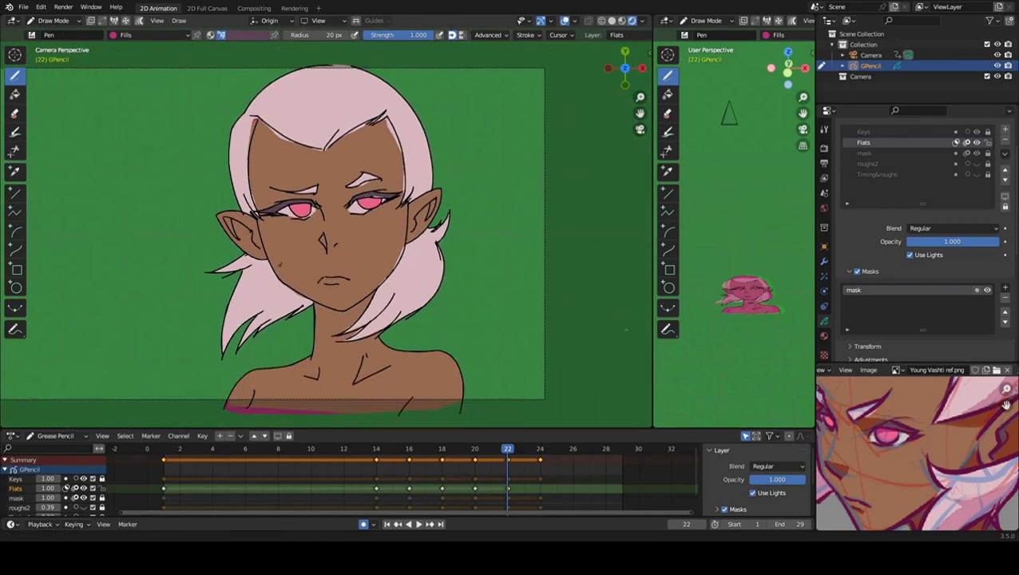
scroll(319, 228, down, 2)
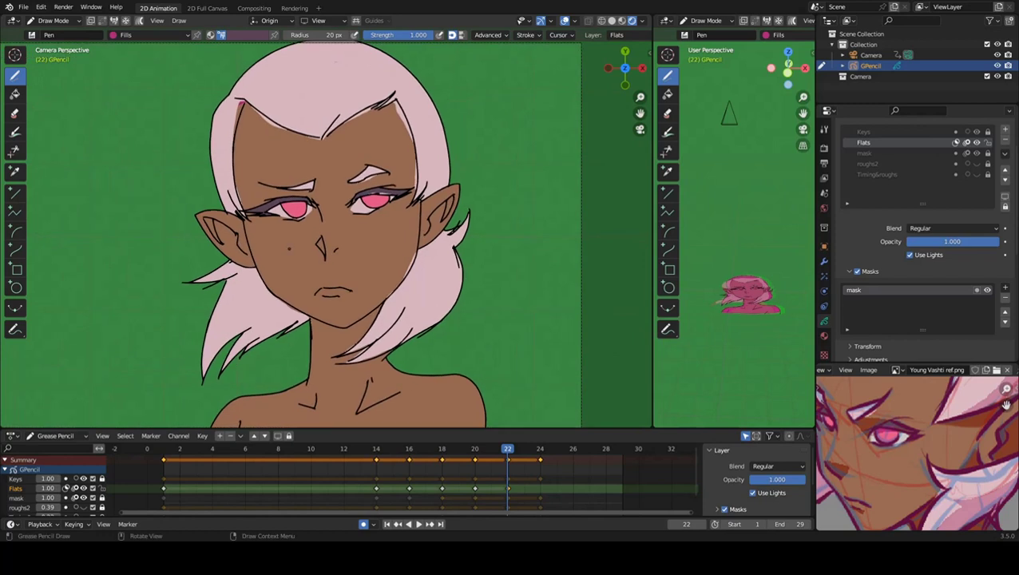
click(53, 20)
click(56, 57)
Push the frame-22 hairline fill up to meet the brow linework.
scroll(280, 180, up, 3)
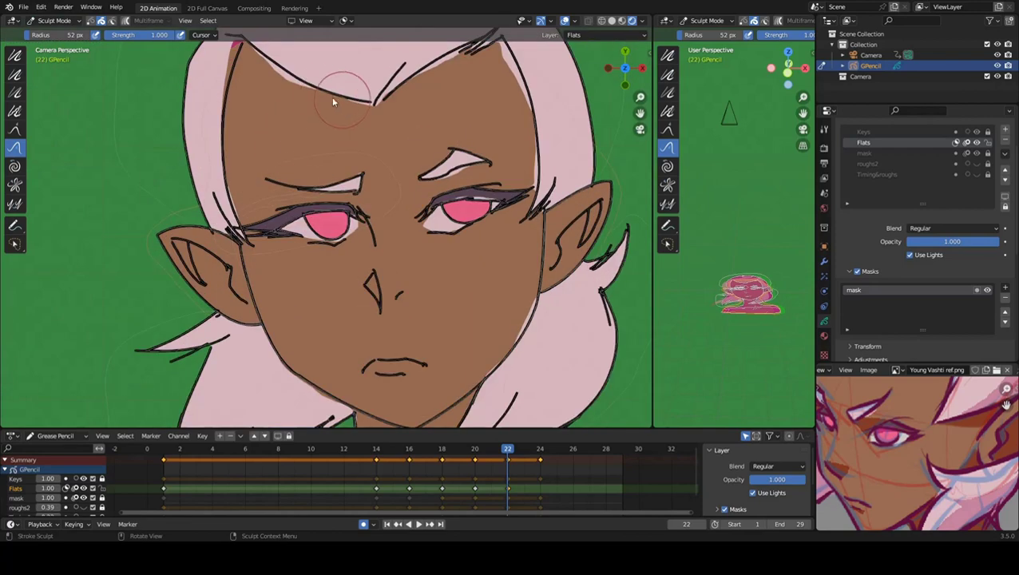
drag(298, 91, 366, 109)
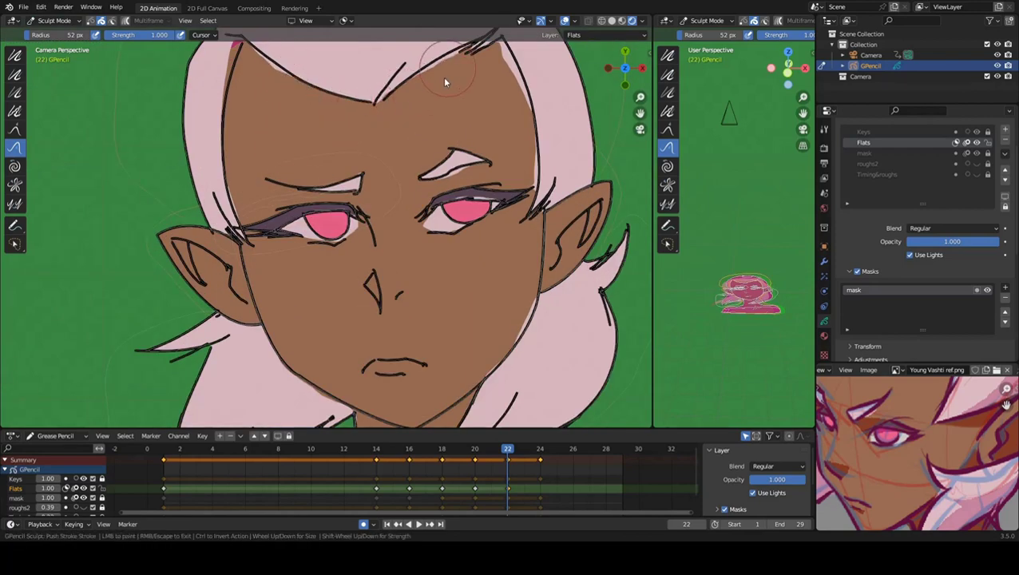
drag(445, 83, 422, 76)
shift+middle_drag(458, 56, 445, 164)
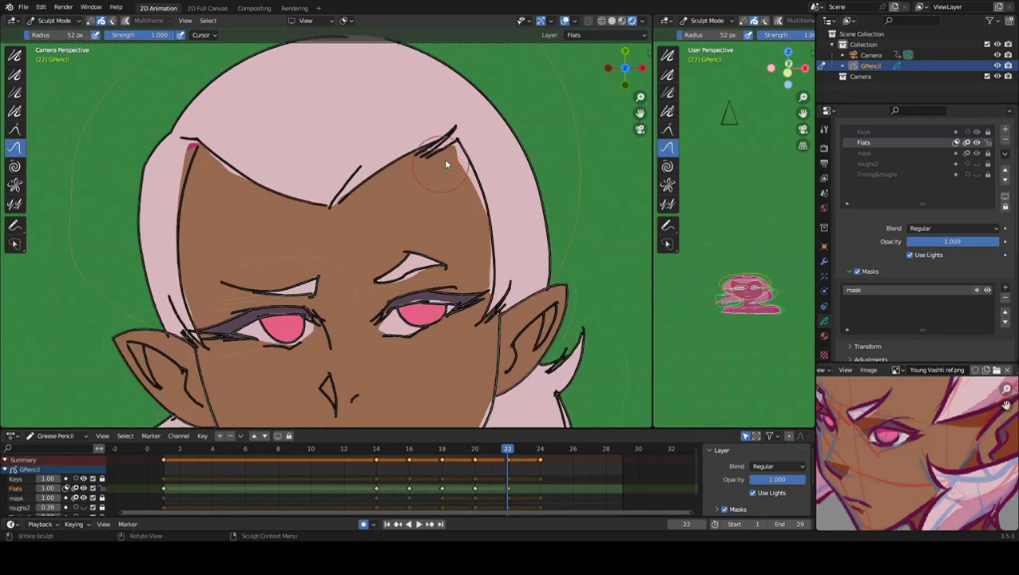
mouse_move(446, 164)
mouse_down()
mouse_move(456, 160)
mouse_move(485, 267)
mouse_up()
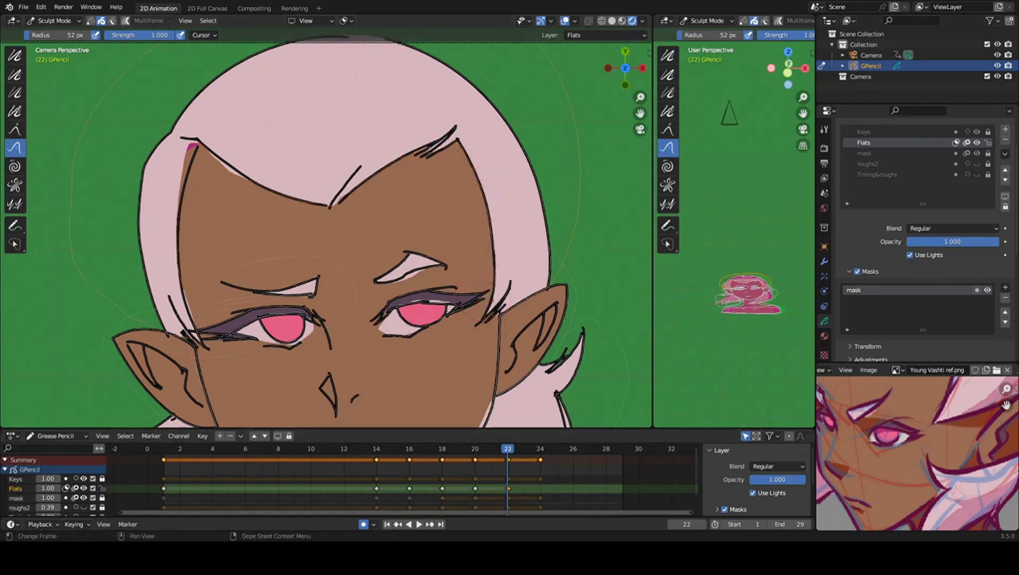
Push the hair fill near the neck onto its lines.
shift+middle_drag(418, 379, 362, 170)
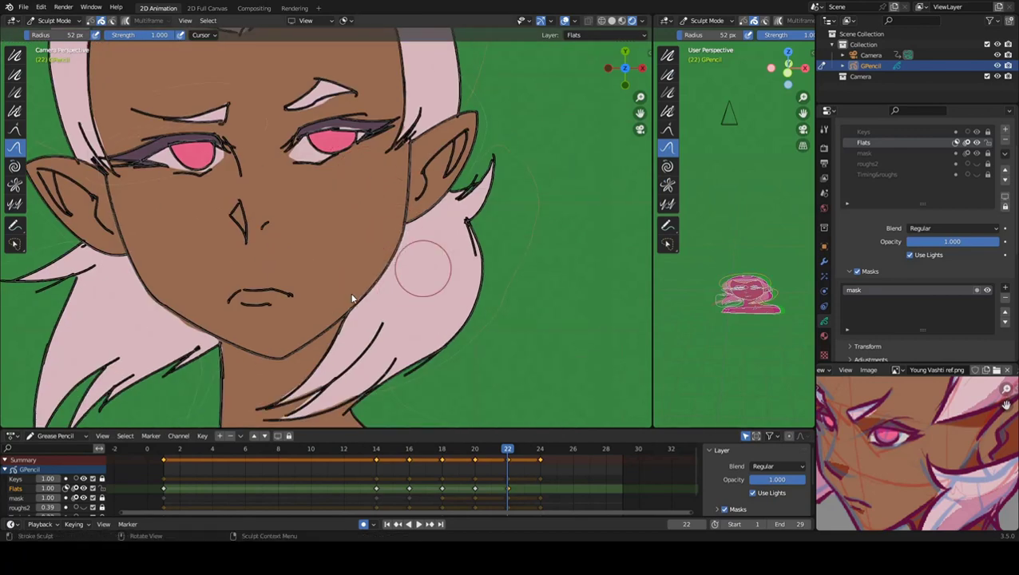
shift+middle_drag(286, 349, 340, 237)
scroll(339, 237, up, 2)
drag(383, 258, 433, 275)
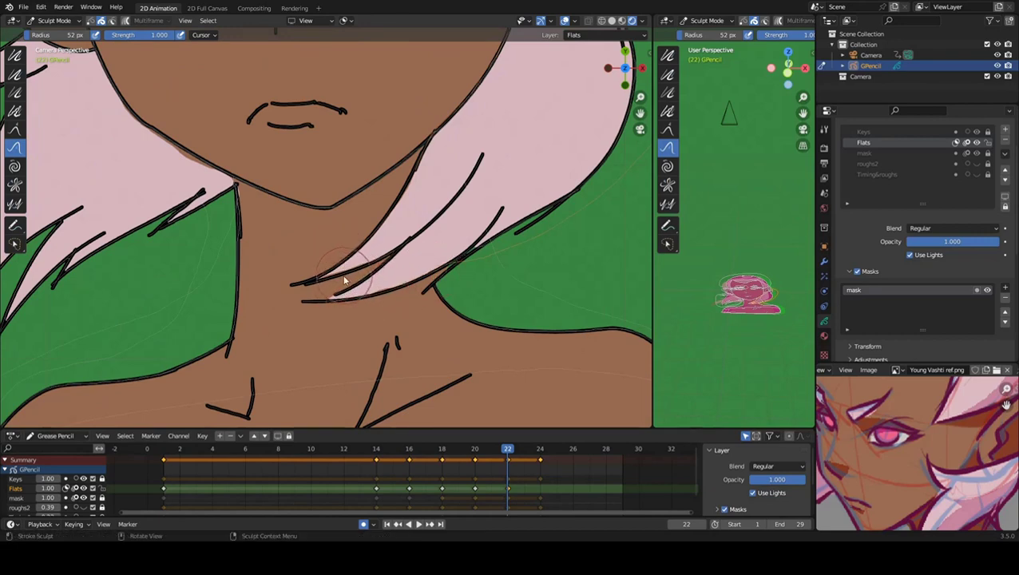
Push the top-left forehead and hair fill into place against the linework.
shift+middle_drag(196, 168, 324, 246)
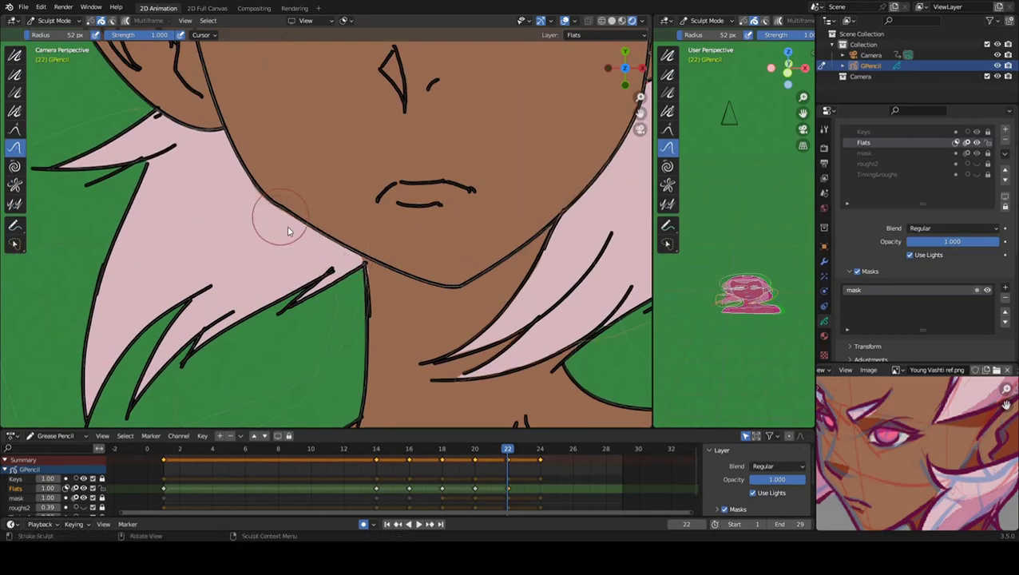
mouse_move(200, 138)
shift+middle_down()
mouse_move(254, 195)
mouse_move(307, 144)
mouse_move(208, 270)
shift+middle_up()
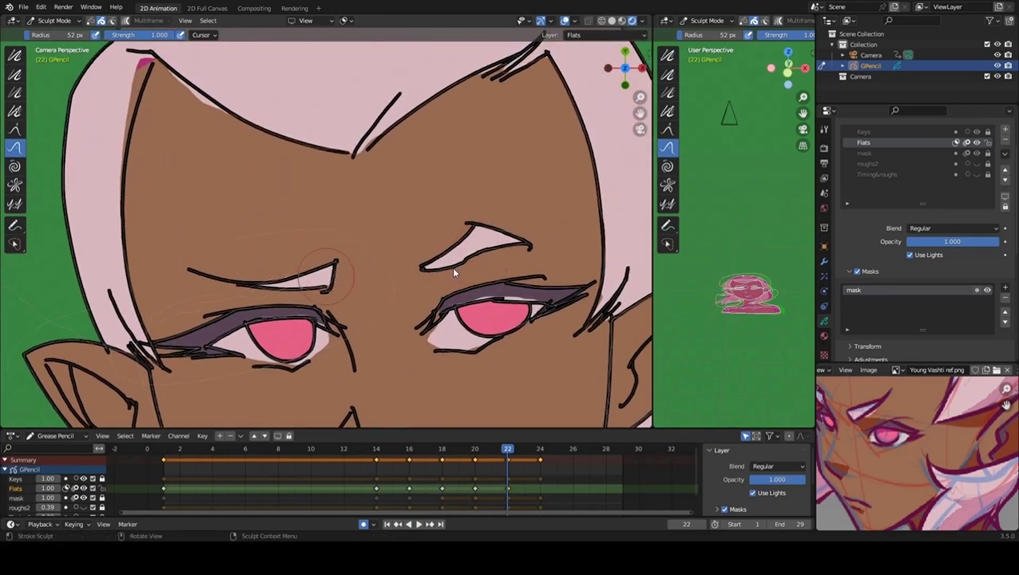
mouse_move(228, 123)
mouse_down()
mouse_move(114, 158)
mouse_move(196, 104)
mouse_up()
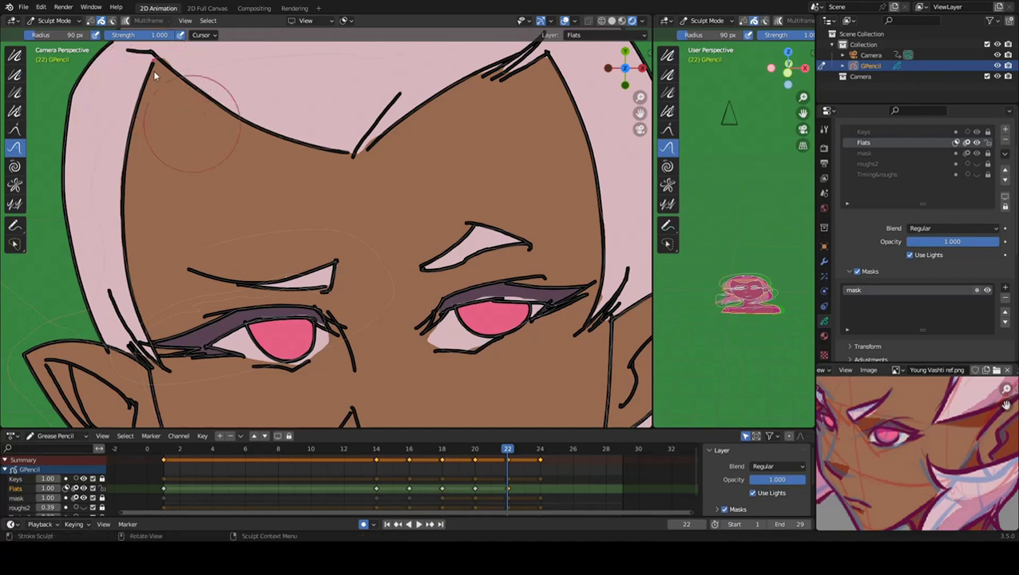
scroll(172, 128, down, 5)
scroll(237, 199, up, 2)
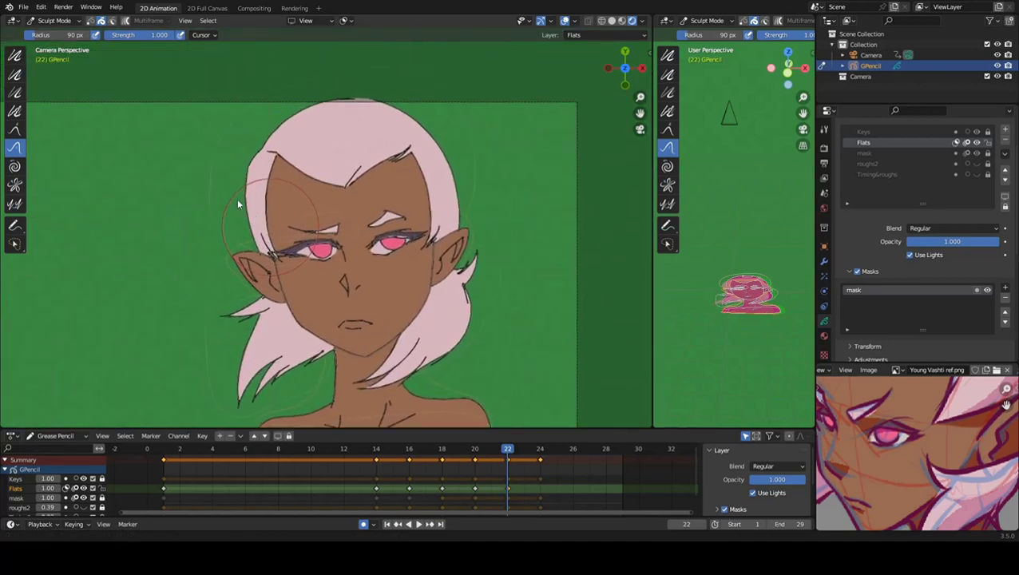
Advance to frame 24 and switch to Edit Mode.
key(Right)
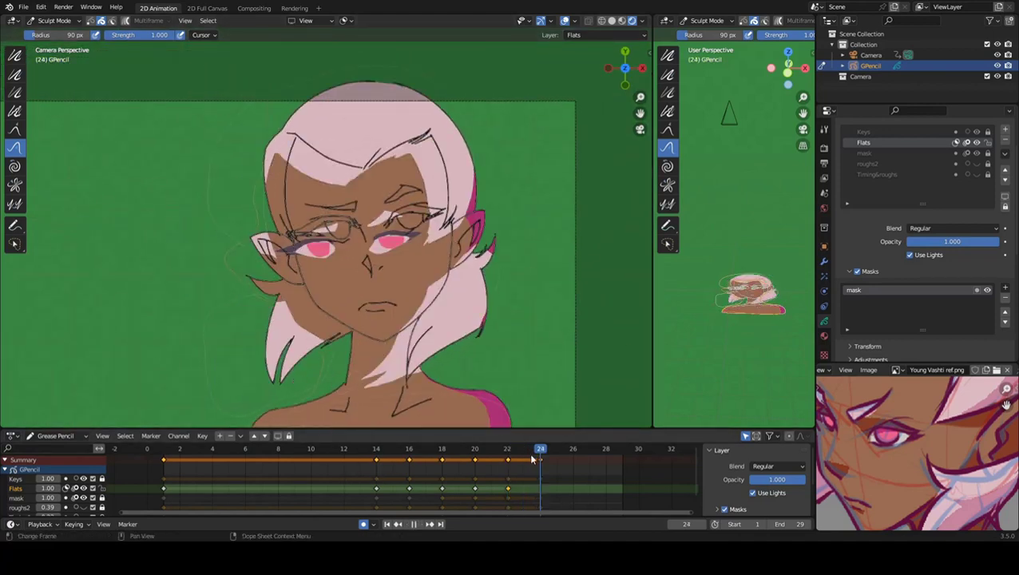
key(Right)
click(56, 20)
click(57, 68)
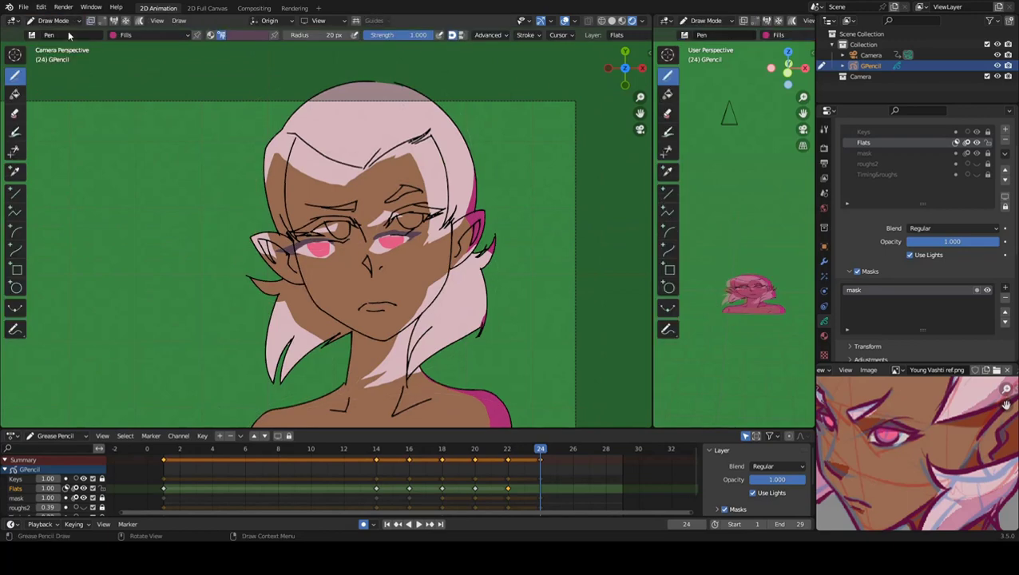
click(56, 20)
click(56, 43)
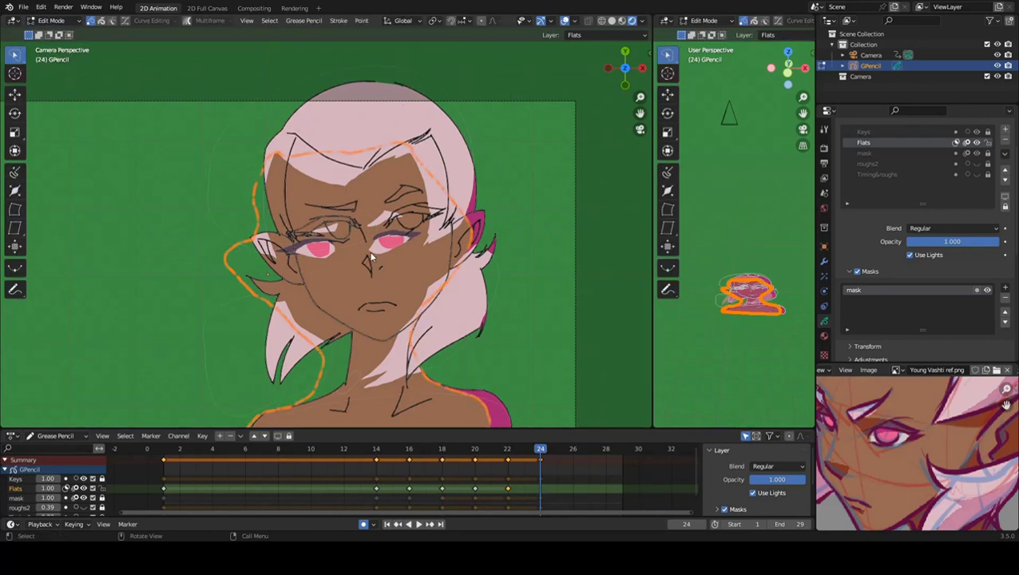
Select all frame-24 Flats strokes, move them onto the linework, and return to Sculpt Mode.
key(a)
key(g)
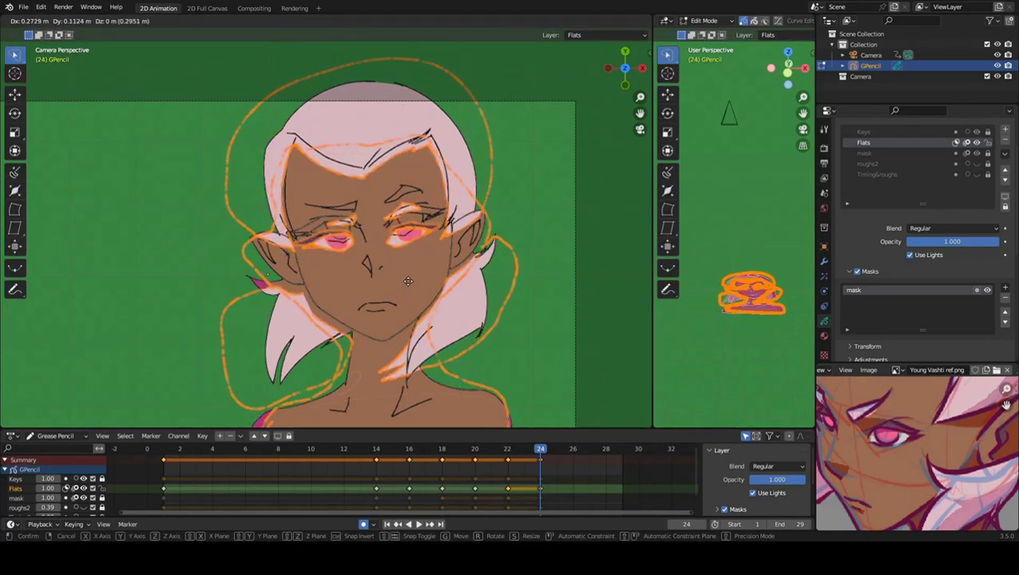
click(376, 224)
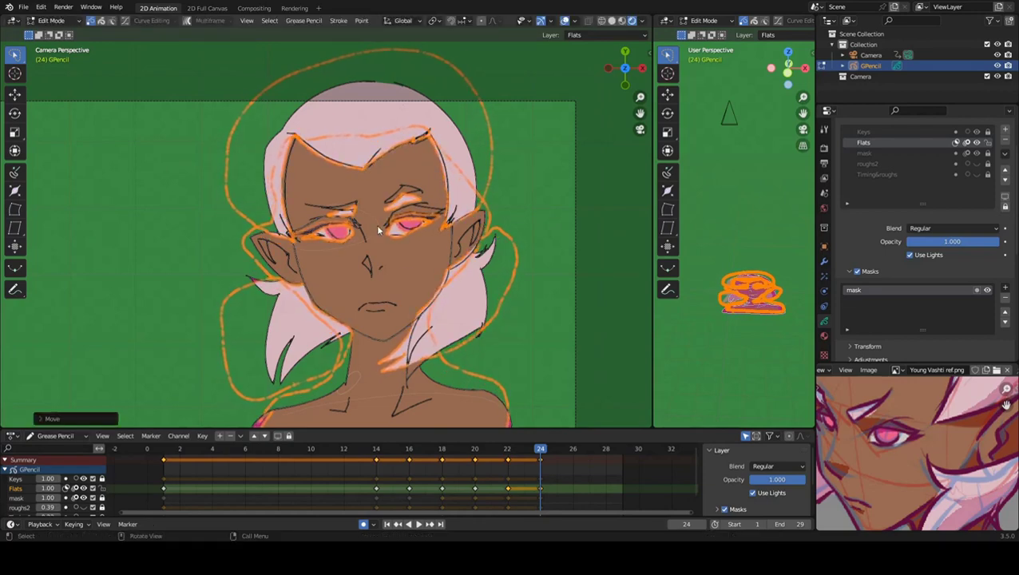
click(56, 19)
click(48, 59)
Resize the Push brush to 88 px and reshape the eyebrow and its pink underside.
scroll(371, 211, up, 3)
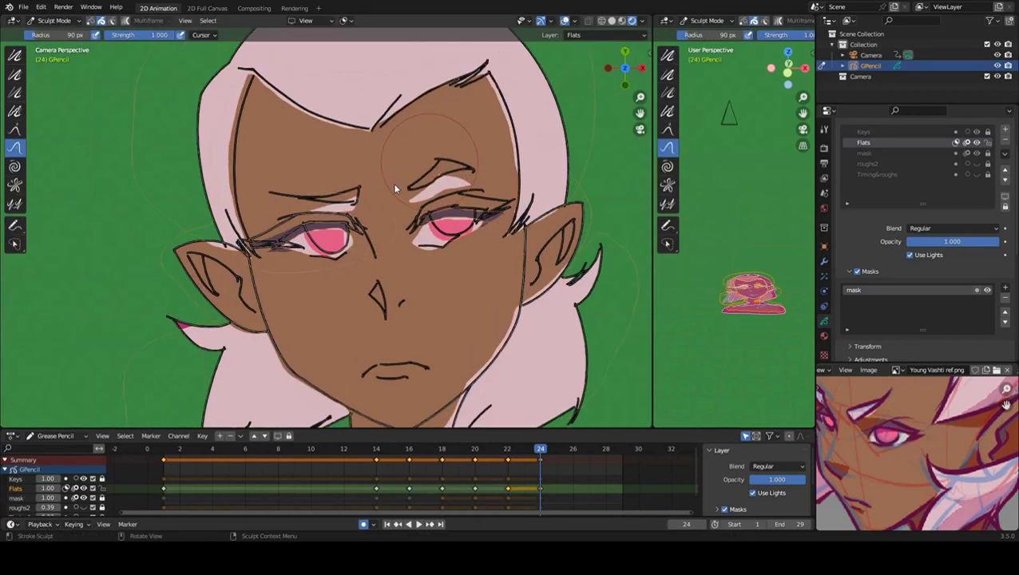
scroll(392, 183, up, 2)
key(f)
click(435, 186)
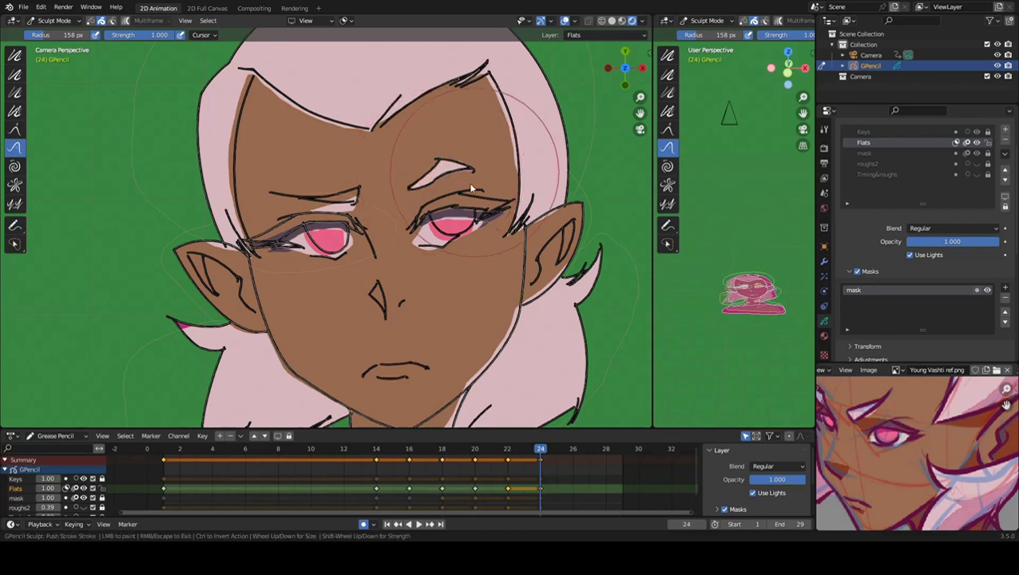
scroll(453, 174, up, 2)
key(f)
click(479, 140)
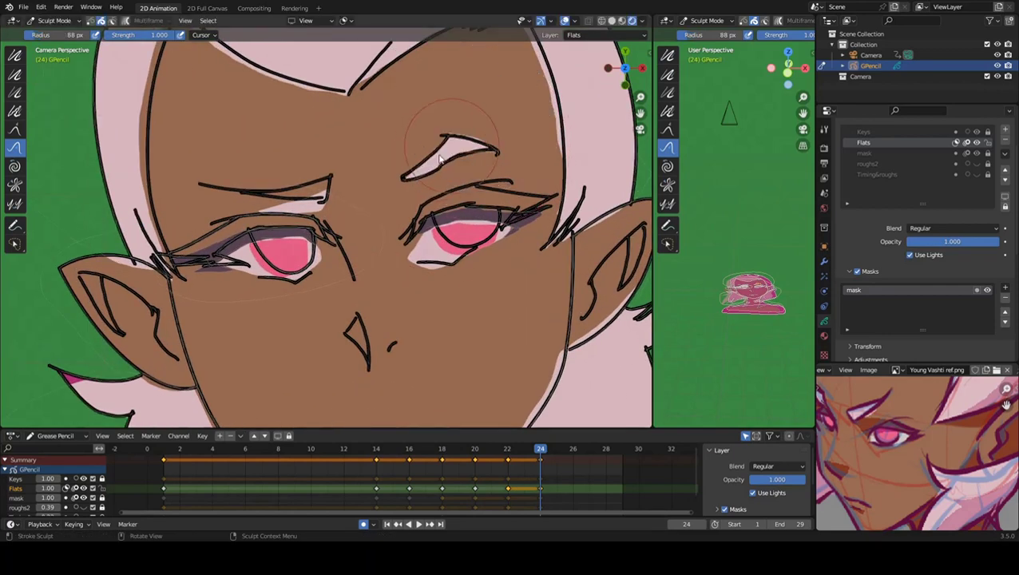
drag(489, 159, 477, 135)
mouse_move(253, 197)
mouse_down()
mouse_move(305, 195)
mouse_move(358, 214)
mouse_up()
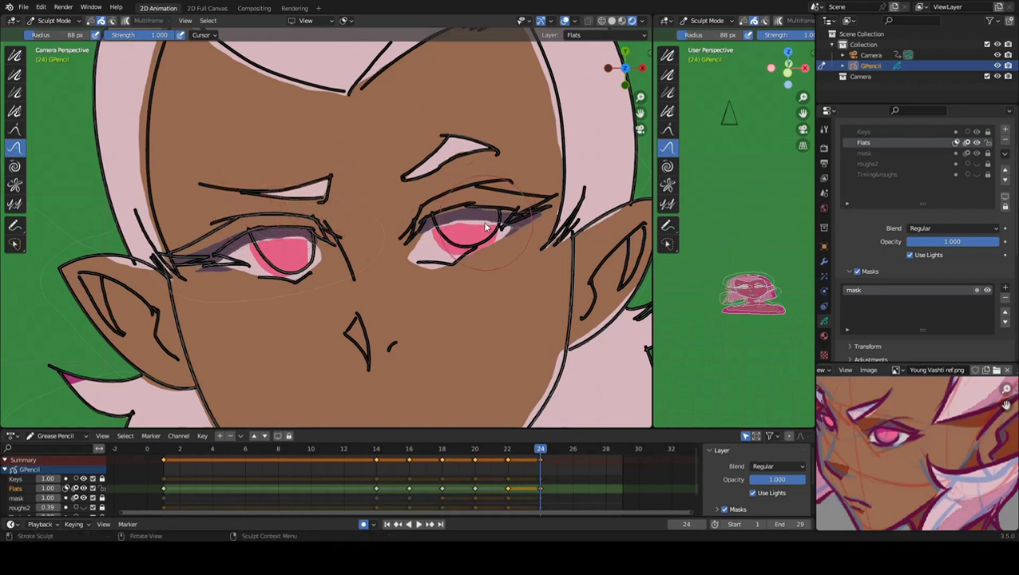
With a 46 px brush, fit the right eye's upper lid, corner and pink iris fills.
drag(474, 212, 547, 203)
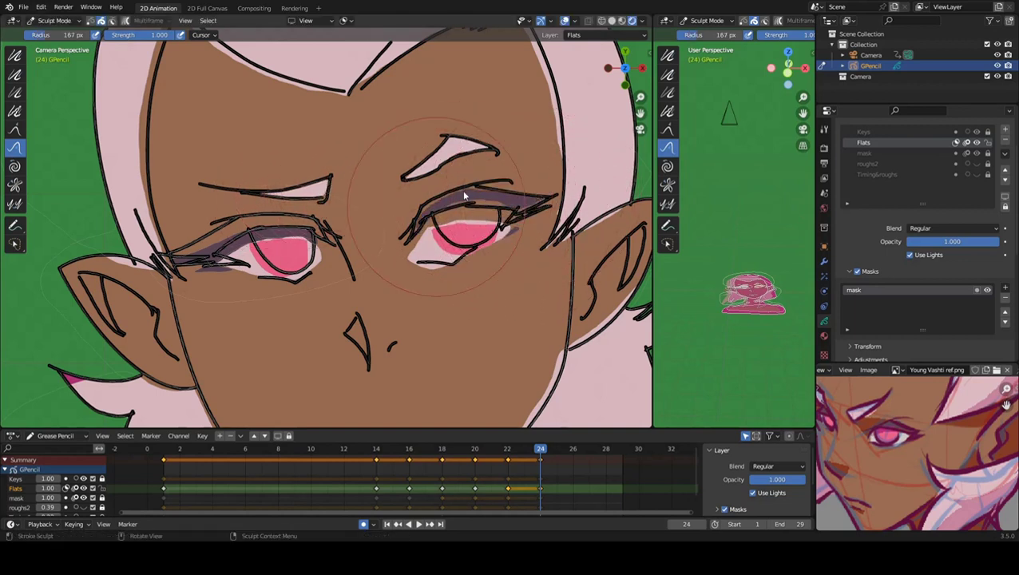
key(f)
drag(421, 208, 483, 191)
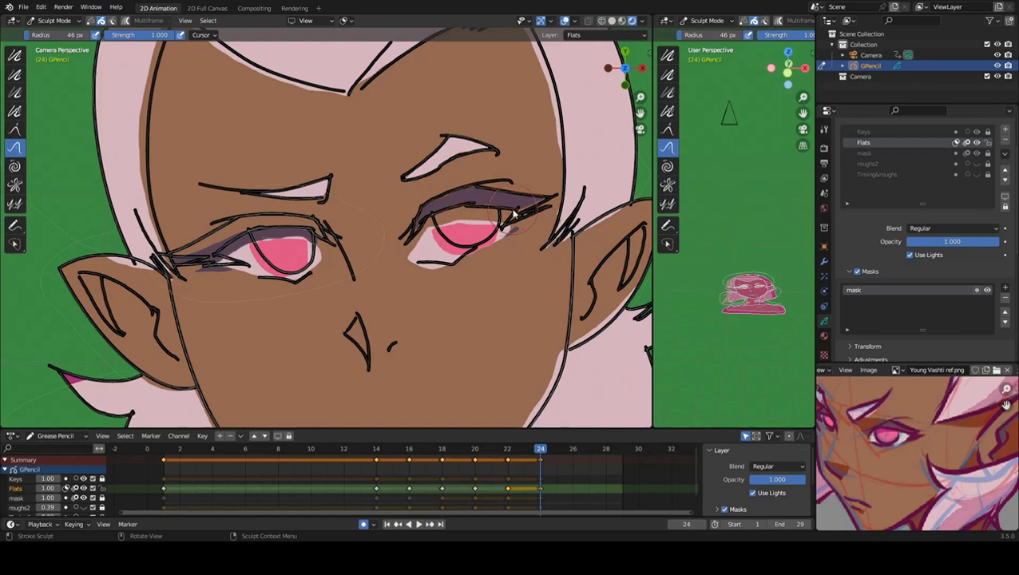
scroll(425, 190, up, 2)
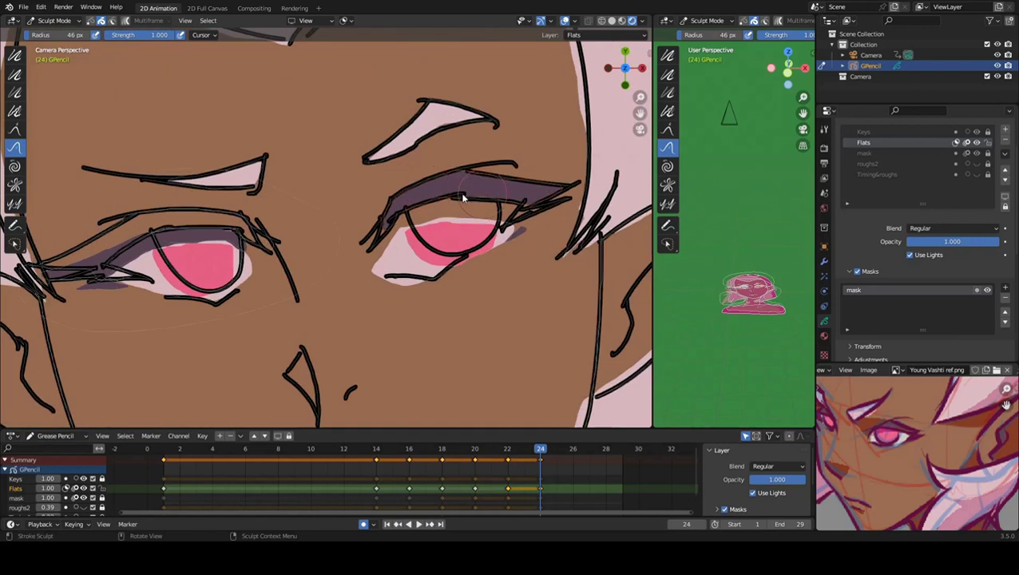
drag(516, 237, 511, 231)
scroll(512, 232, up, 9)
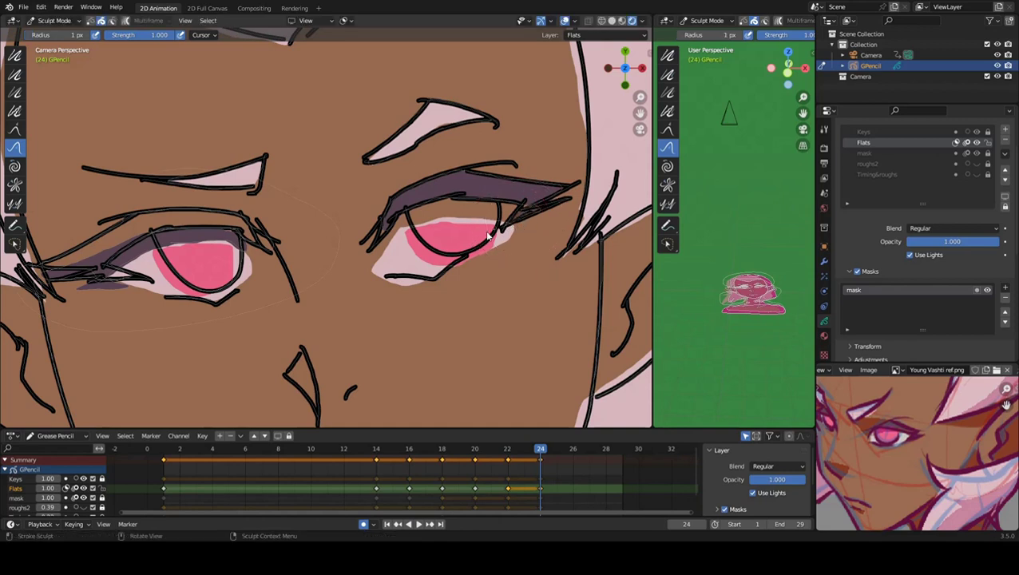
scroll(505, 230, down, 10)
drag(503, 229, 540, 209)
scroll(405, 275, up, 12)
drag(411, 273, 400, 264)
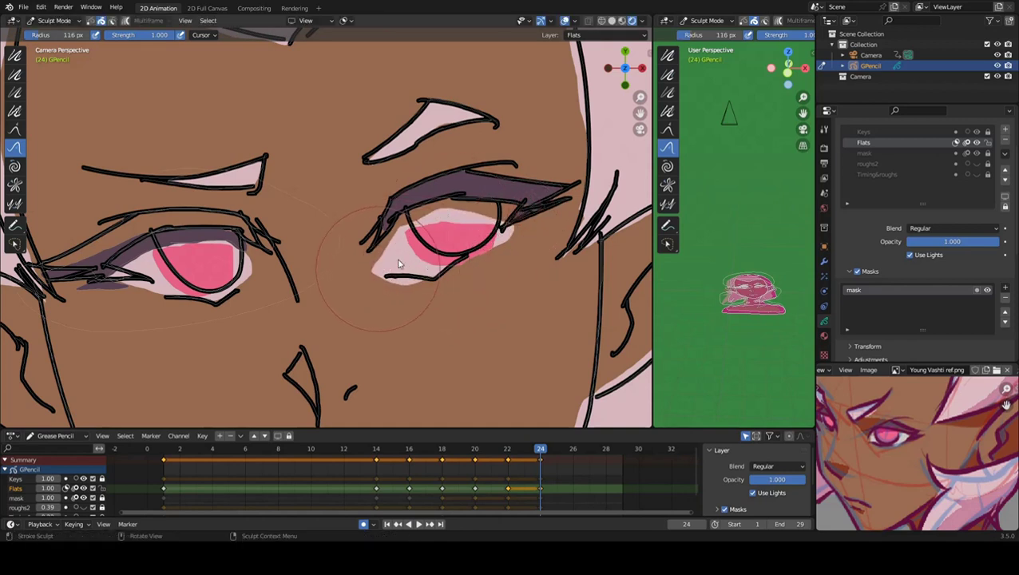
mouse_move(430, 219)
mouse_down()
mouse_move(519, 215)
mouse_move(454, 271)
mouse_move(408, 278)
mouse_move(471, 240)
mouse_move(424, 255)
mouse_move(450, 217)
mouse_move(495, 212)
mouse_move(444, 256)
mouse_move(457, 244)
mouse_move(424, 224)
mouse_move(478, 264)
mouse_move(448, 244)
mouse_up()
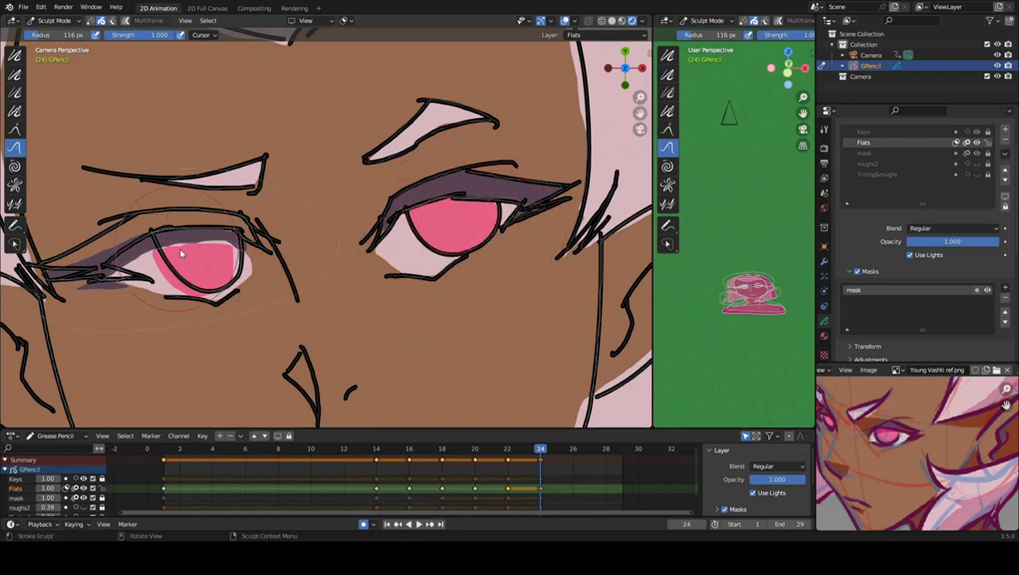
Push the left eye's purple lid shading, thickening it at the inner corner.
drag(181, 254, 179, 261)
mouse_move(100, 271)
mouse_down()
mouse_move(179, 233)
mouse_move(247, 234)
mouse_move(131, 226)
mouse_move(140, 212)
mouse_move(64, 272)
mouse_move(109, 283)
mouse_move(106, 257)
mouse_move(147, 254)
mouse_up()
scroll(184, 258, up, 4)
scroll(126, 254, down, 5)
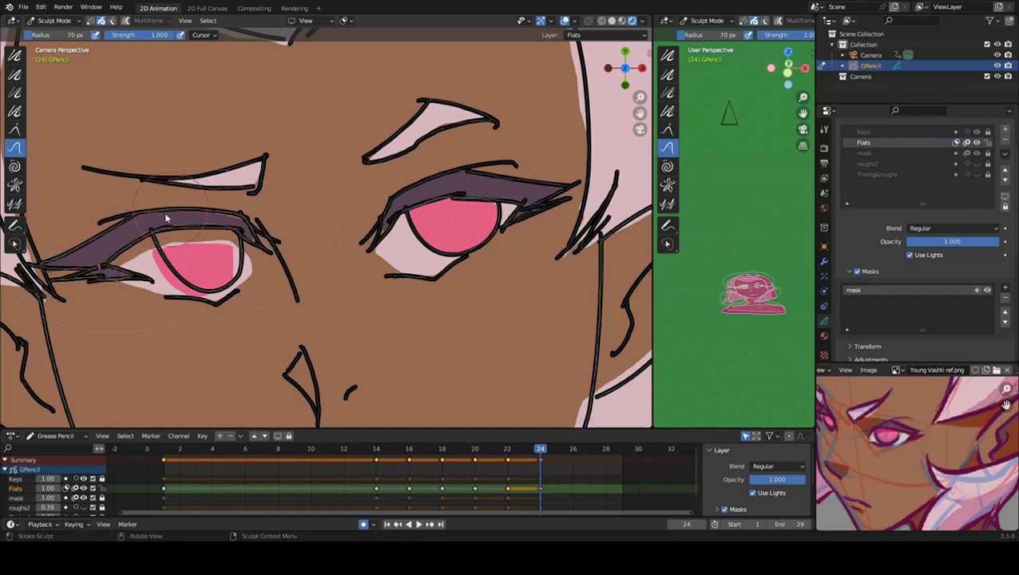
scroll(210, 225, up, 1)
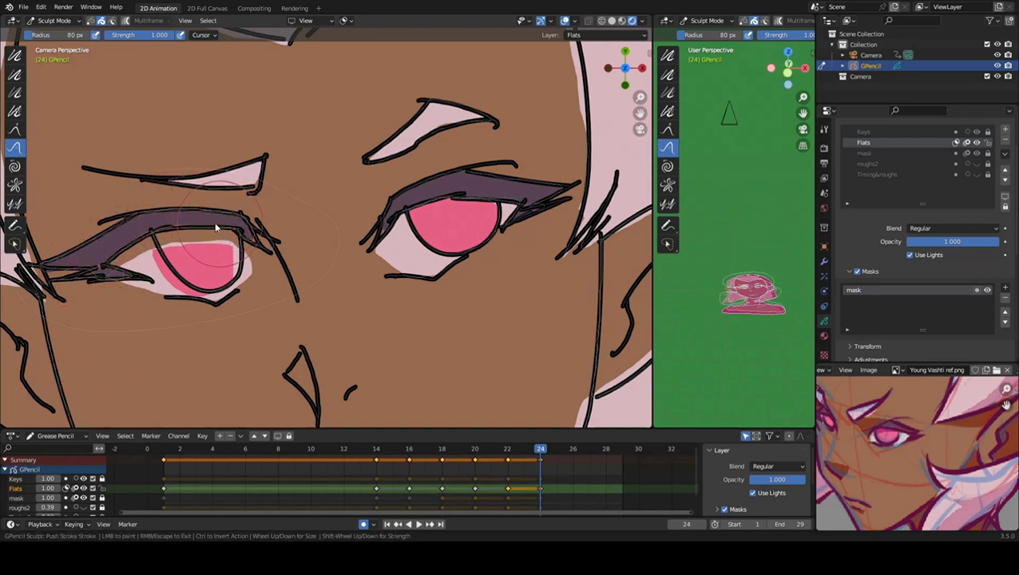
drag(160, 244, 126, 252)
shift+middle_drag(125, 252, 133, 257)
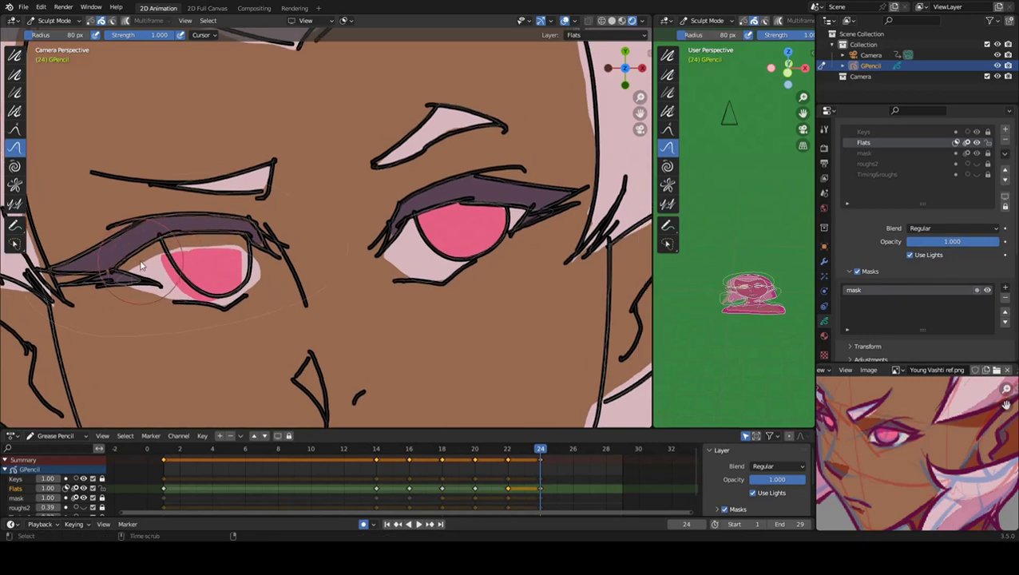
Finish the left eye's lid shading and round out its pink iris.
scroll(220, 264, up, 5)
mouse_move(220, 263)
mouse_down()
mouse_move(248, 273)
mouse_move(204, 240)
mouse_move(230, 297)
mouse_up()
scroll(229, 297, down, 4)
mouse_move(159, 293)
mouse_down()
mouse_move(207, 245)
mouse_move(149, 290)
mouse_move(232, 258)
mouse_up()
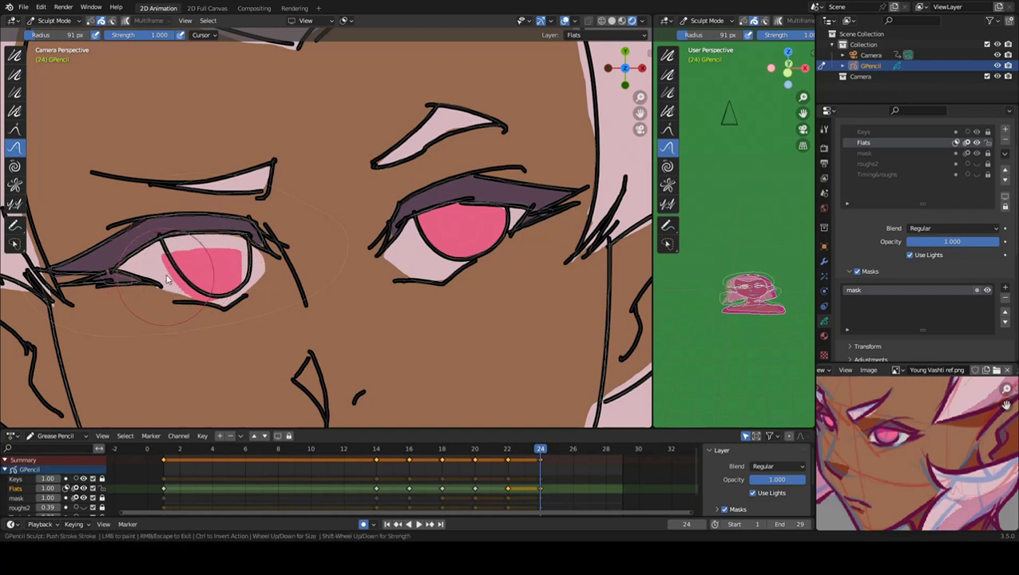
mouse_move(170, 250)
mouse_down()
mouse_move(226, 242)
mouse_move(230, 274)
mouse_move(195, 301)
mouse_up()
Push the forehead and left hair fills out to their outlines and round the hairline.
scroll(221, 289, down, 1)
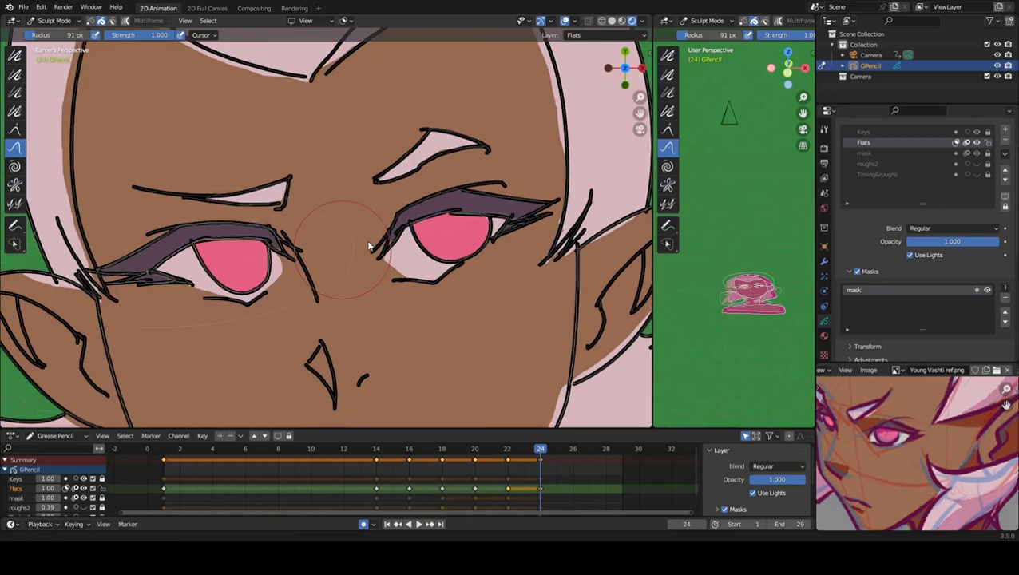
scroll(278, 287, down, 3)
scroll(319, 271, up, 3)
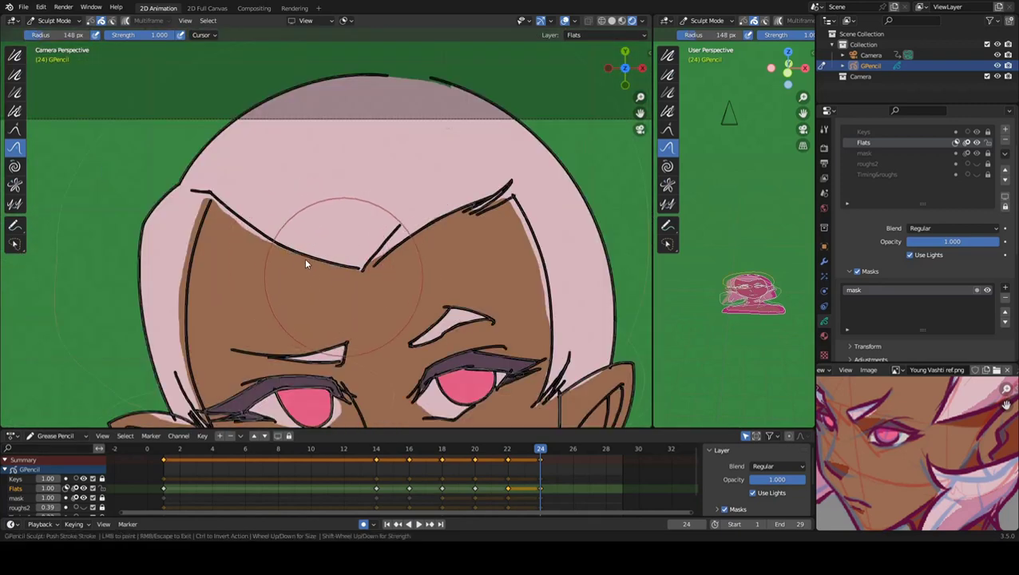
mouse_move(248, 227)
mouse_down()
mouse_move(179, 209)
mouse_move(172, 344)
mouse_up()
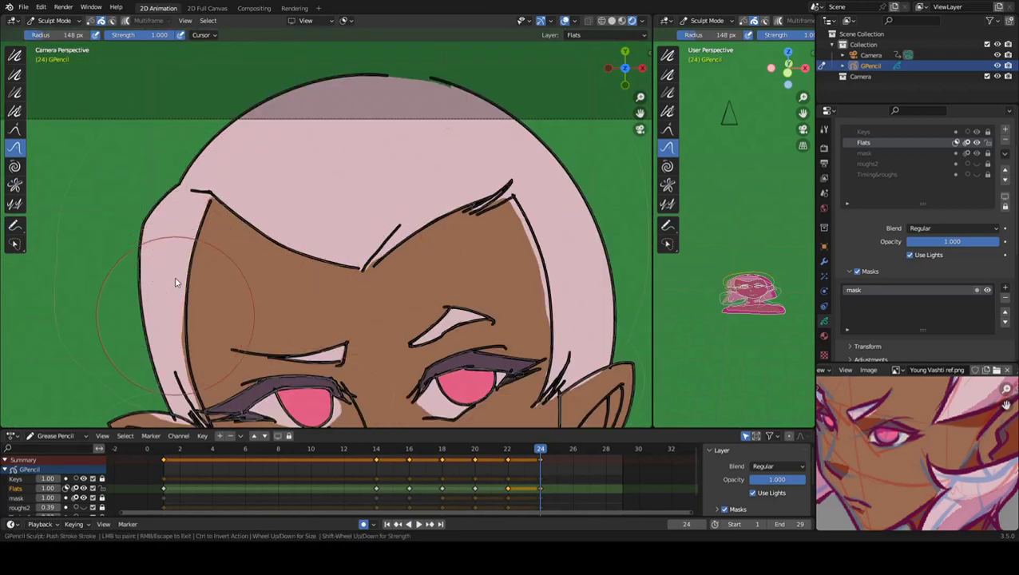
shift+middle_drag(275, 288, 203, 217)
drag(445, 194, 403, 116)
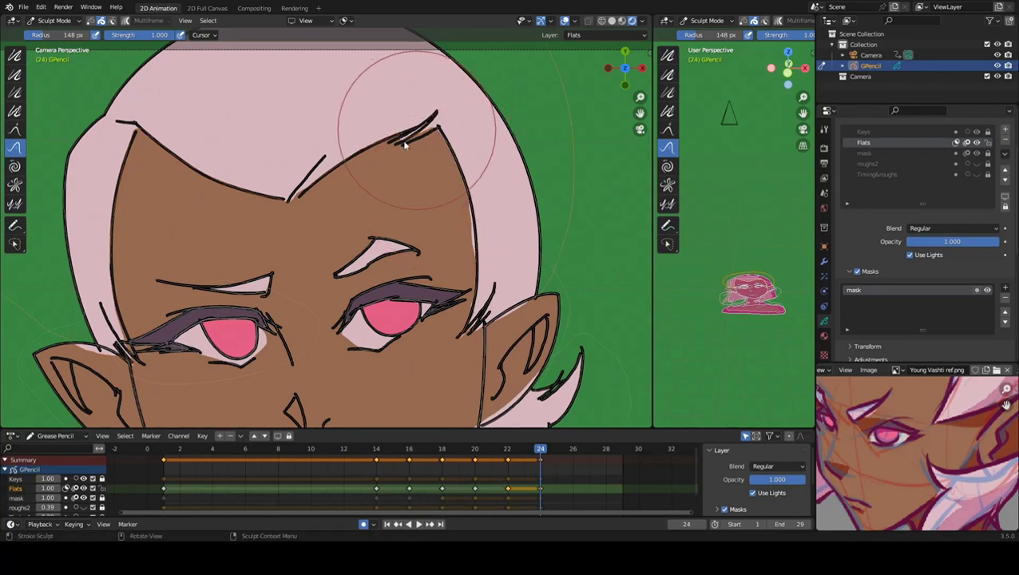
Push the skin below the right ear inward and the hair strands near the neck.
shift+middle_drag(520, 331, 492, 215)
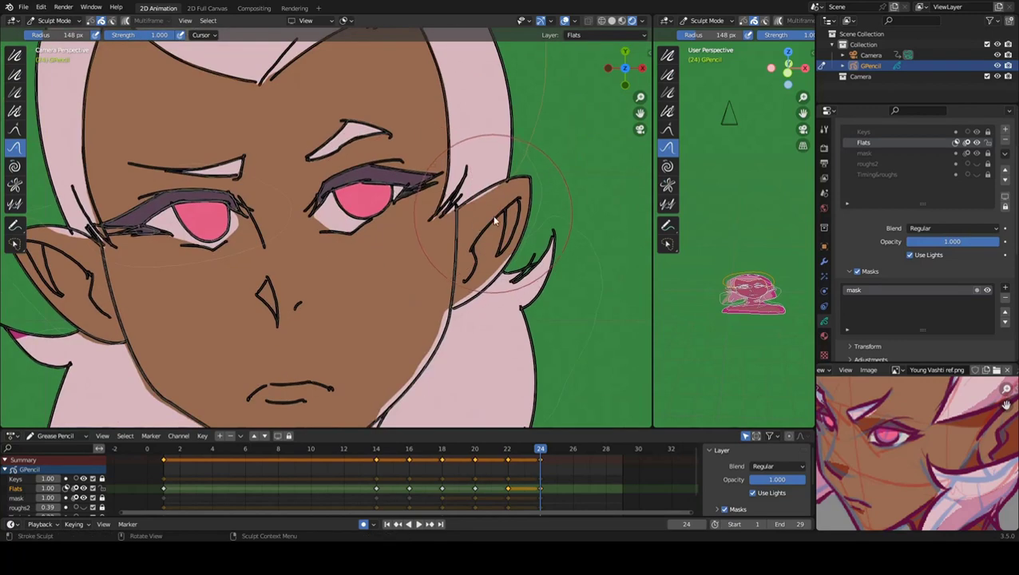
drag(475, 278, 423, 366)
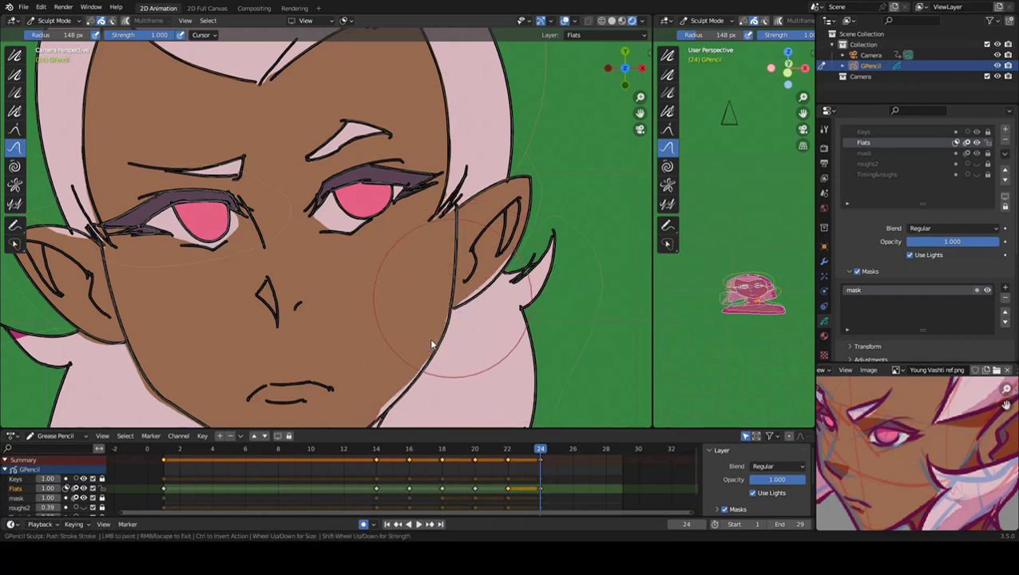
drag(405, 357, 401, 384)
shift+middle_drag(401, 385, 369, 200)
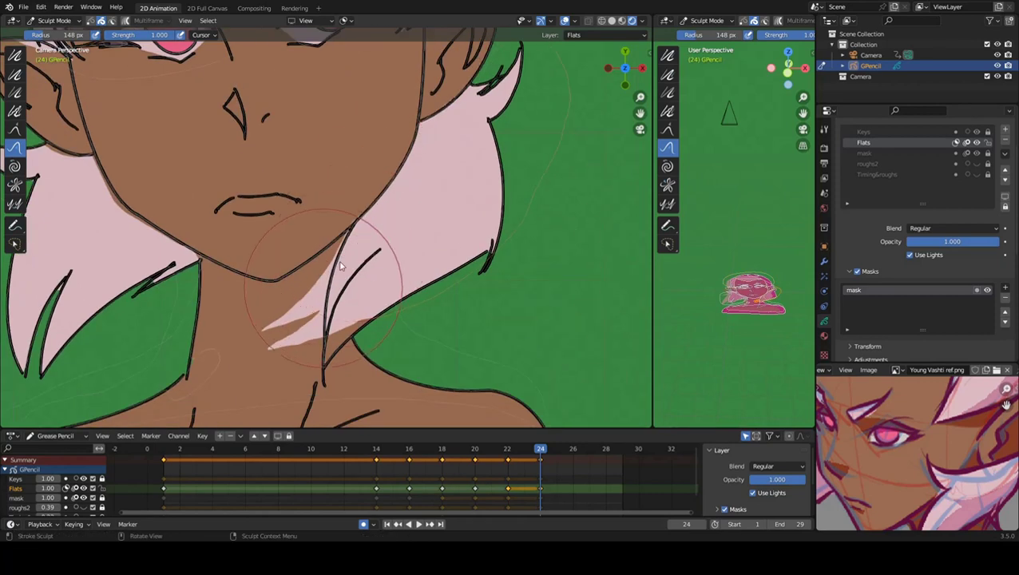
mouse_move(383, 255)
mouse_down()
mouse_move(382, 326)
mouse_move(329, 332)
mouse_up()
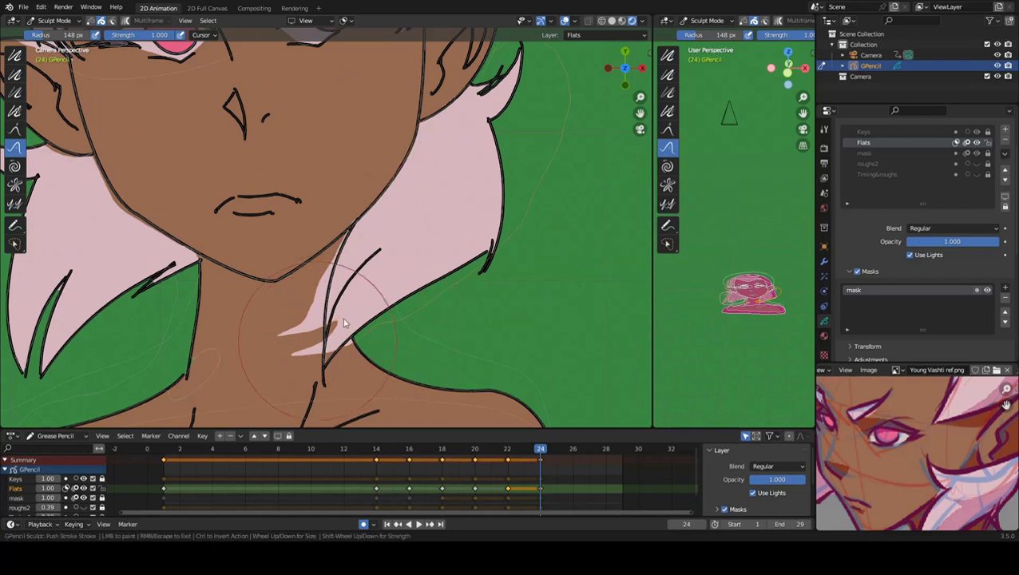
Reshape the pink hair-strand fill by the neck, resizing the brush to 53, 121 and 73 px.
key(f)
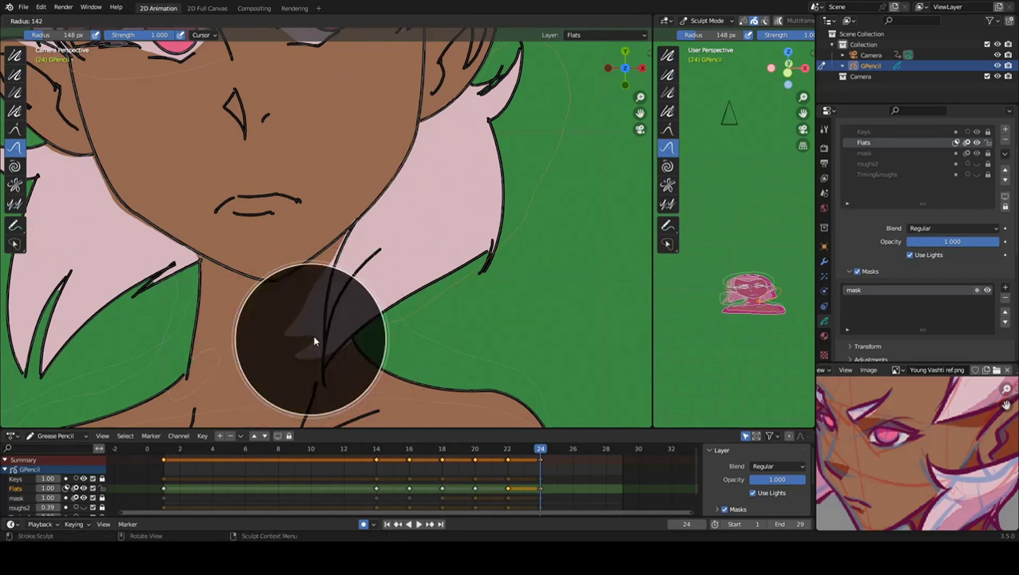
click(259, 365)
mouse_move(282, 322)
mouse_down()
mouse_move(301, 360)
mouse_move(310, 305)
mouse_move(336, 296)
mouse_up()
key(f)
click(354, 265)
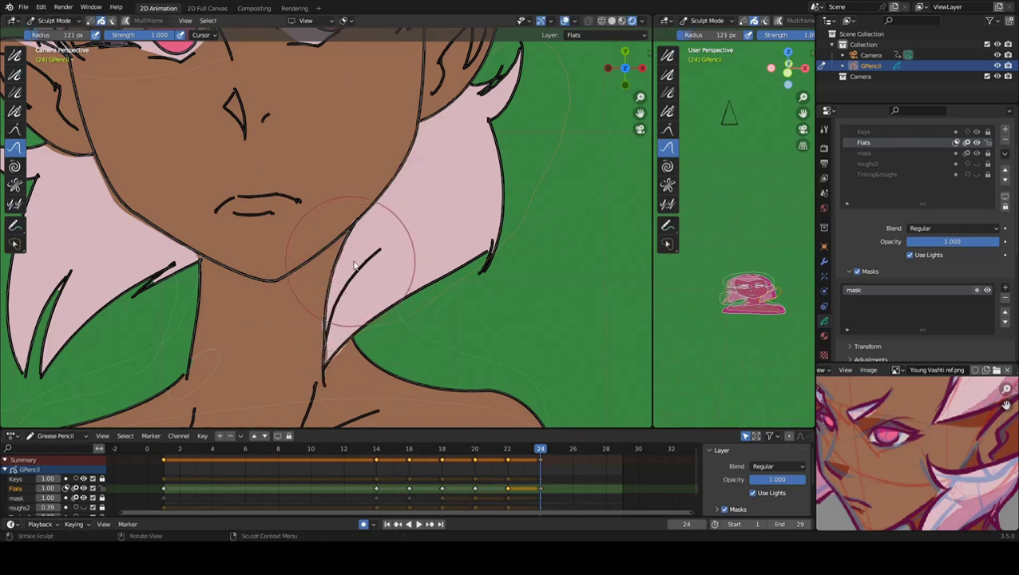
drag(356, 267, 342, 305)
key(f)
click(343, 318)
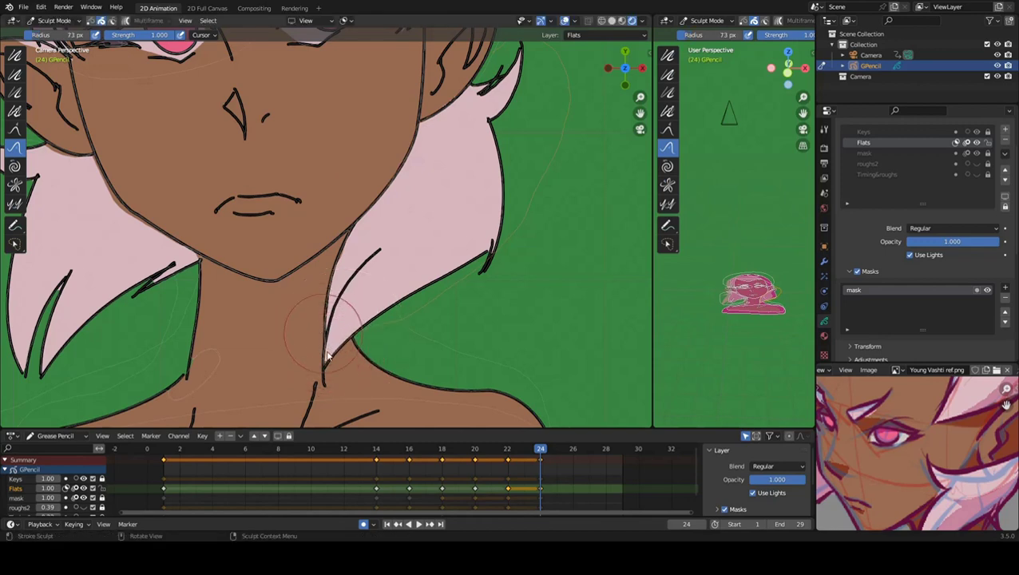
ctrl+scroll(312, 312, left, 5)
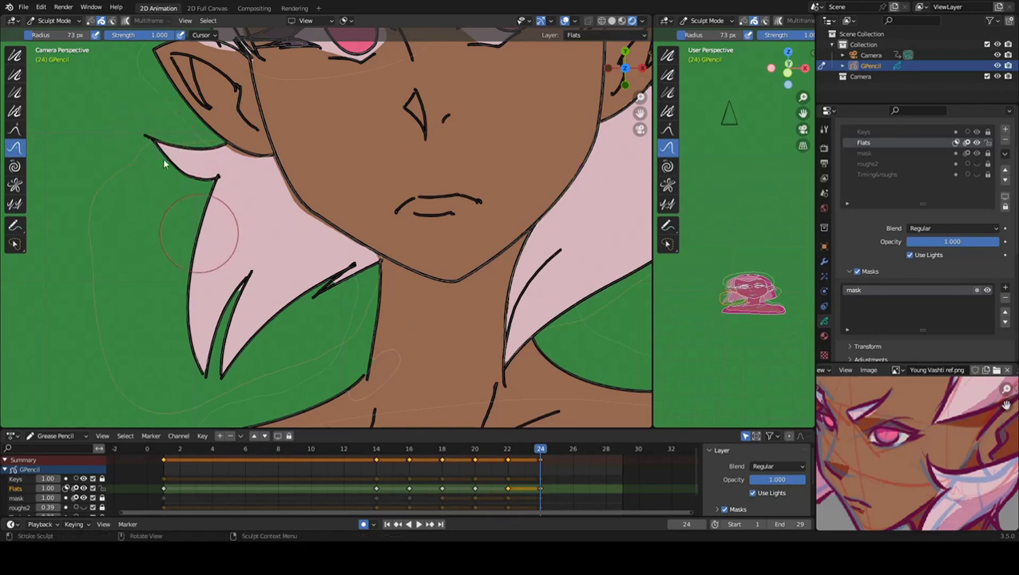
Inspect the mask strokes by the chin, then thin the left shoulder's pink band on Flats.
click(873, 153)
scroll(269, 276, up, 3)
scroll(269, 276, up, 2)
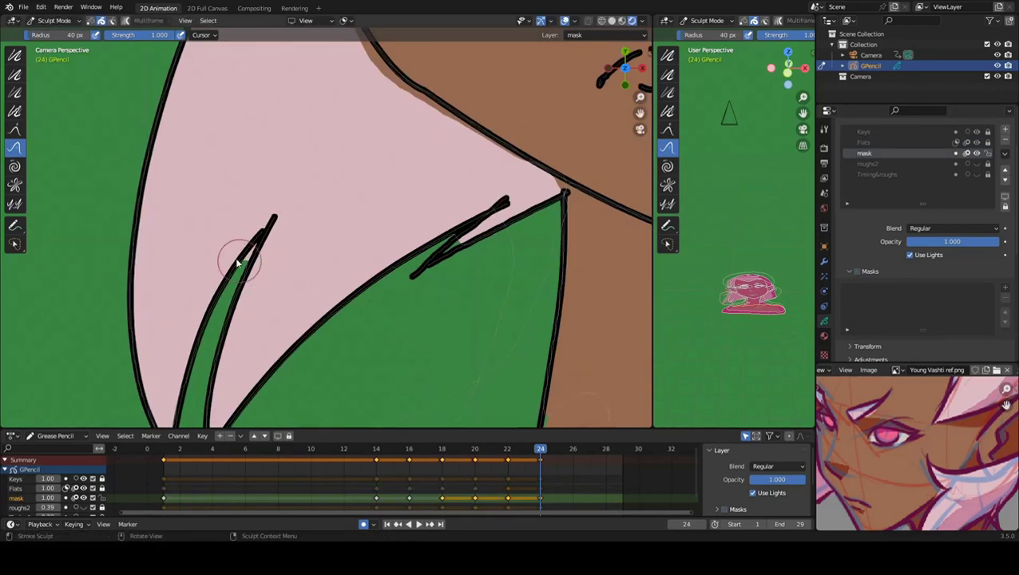
scroll(306, 281, down, 4)
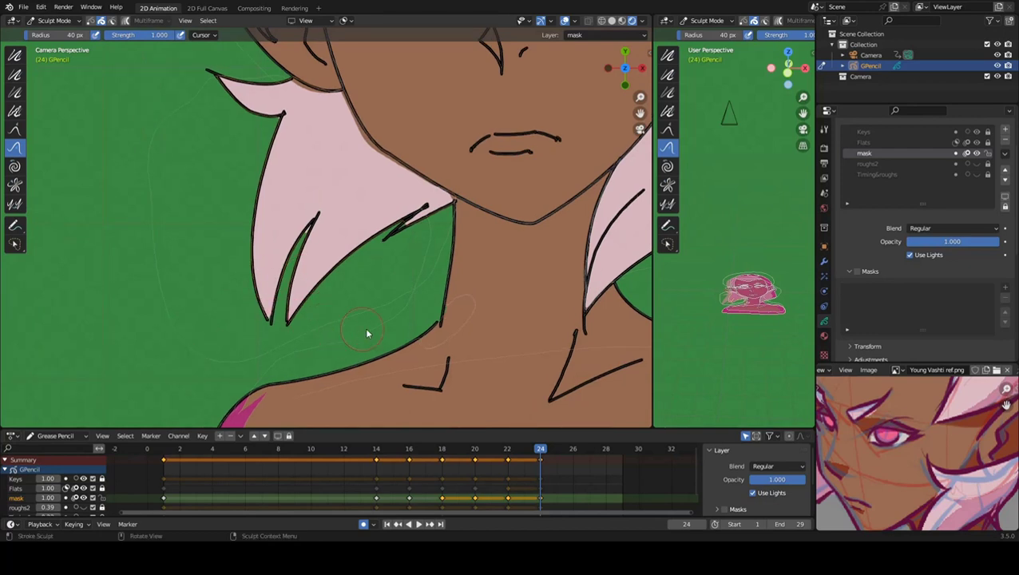
scroll(318, 237, down, 4)
click(873, 142)
drag(270, 356, 590, 362)
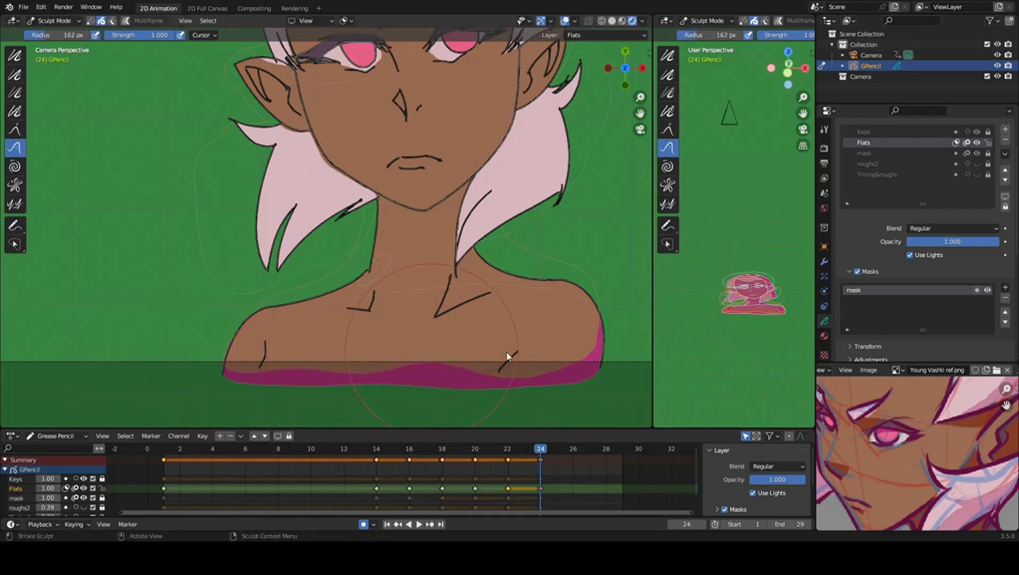
Thin the pink band along the shoulders and frame the eyes and left ear.
shift+middle_drag(460, 178, 390, 323)
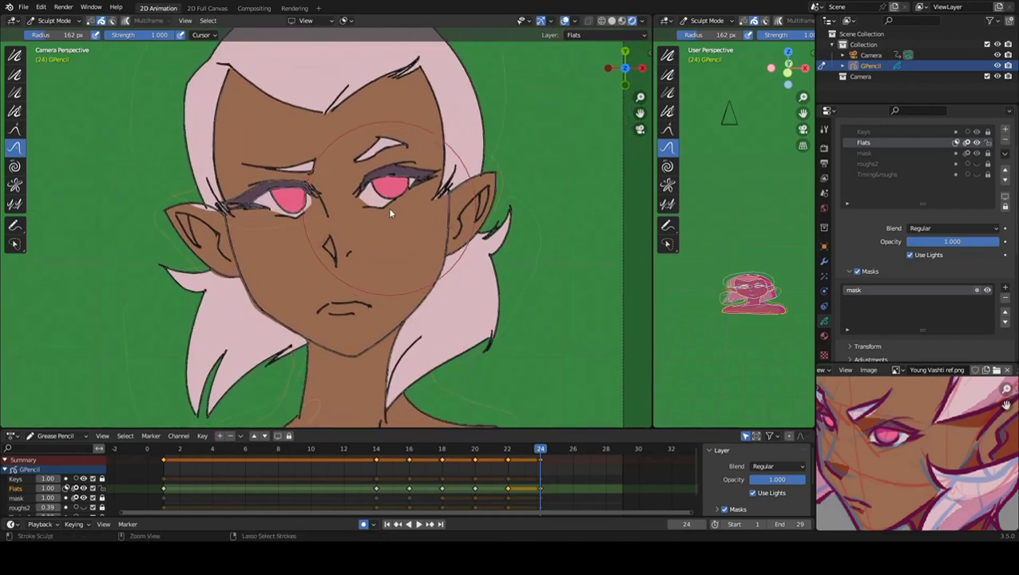
scroll(387, 206, up, 2)
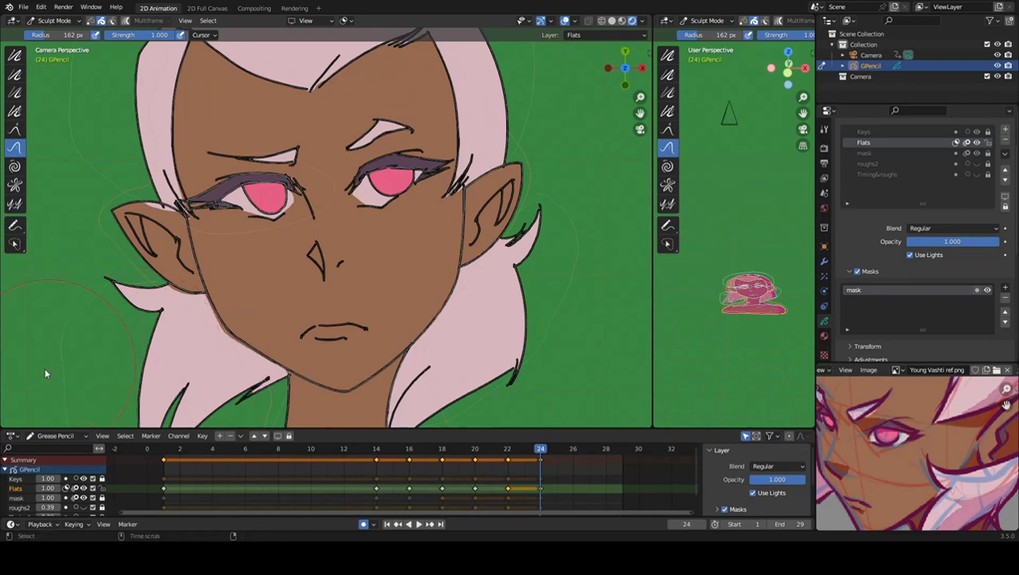
scroll(159, 294, up, 2)
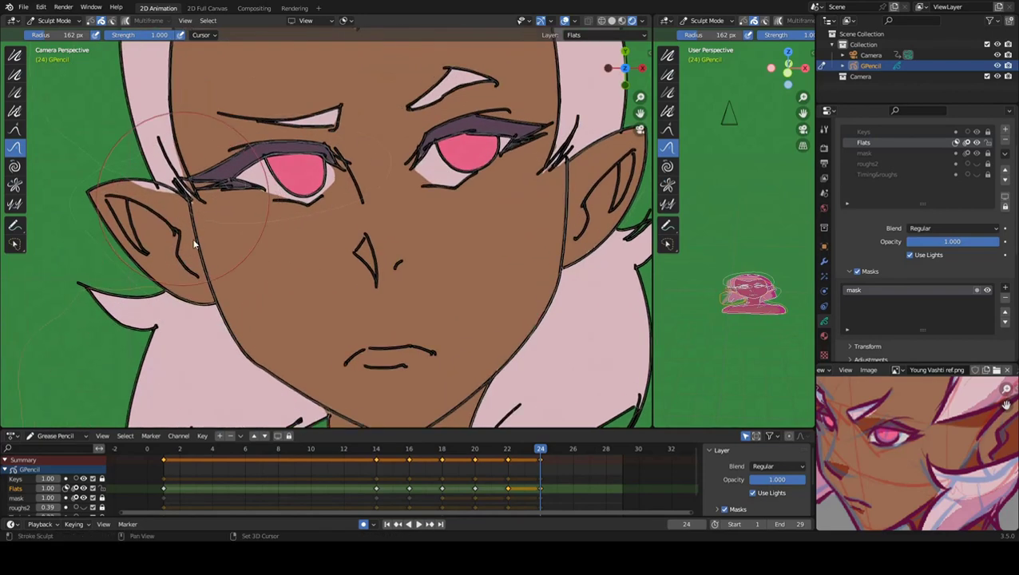
shift+middle_drag(124, 140, 252, 339)
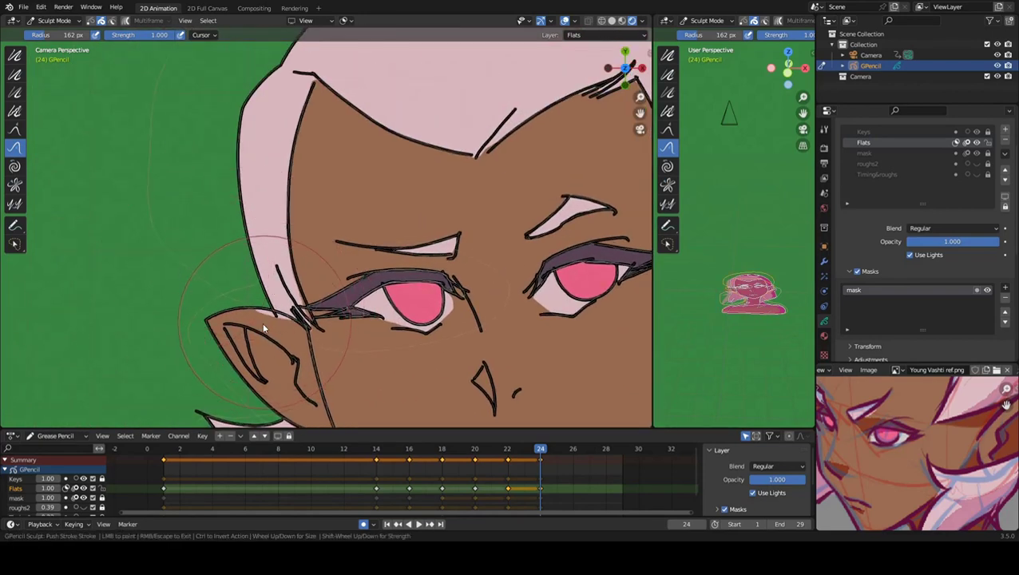
Shrink the brush to 54 px and recentre the whole character before leaving Sculpt Mode.
key(f)
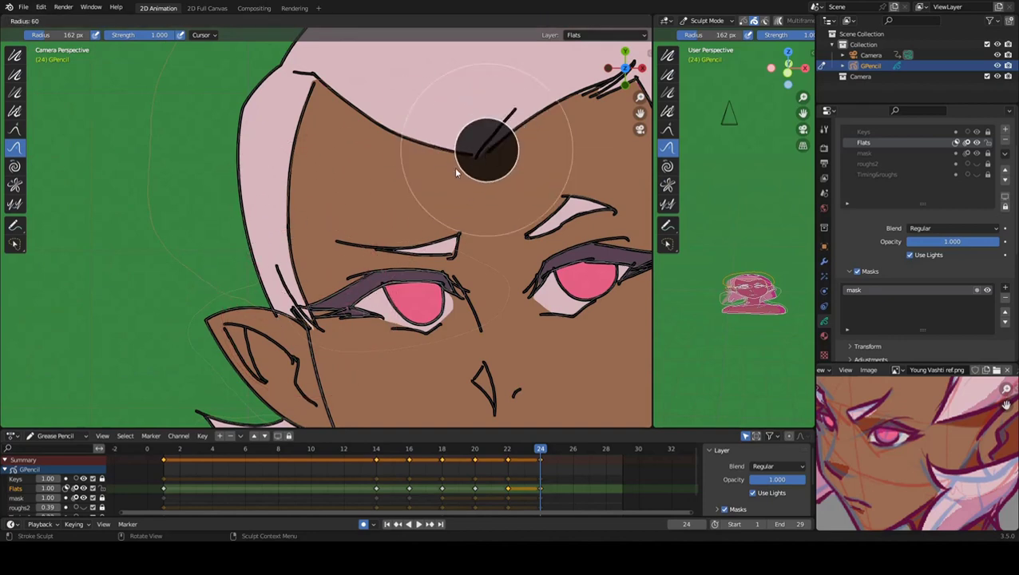
click(454, 163)
scroll(400, 167, down, 2)
scroll(400, 167, down, 3)
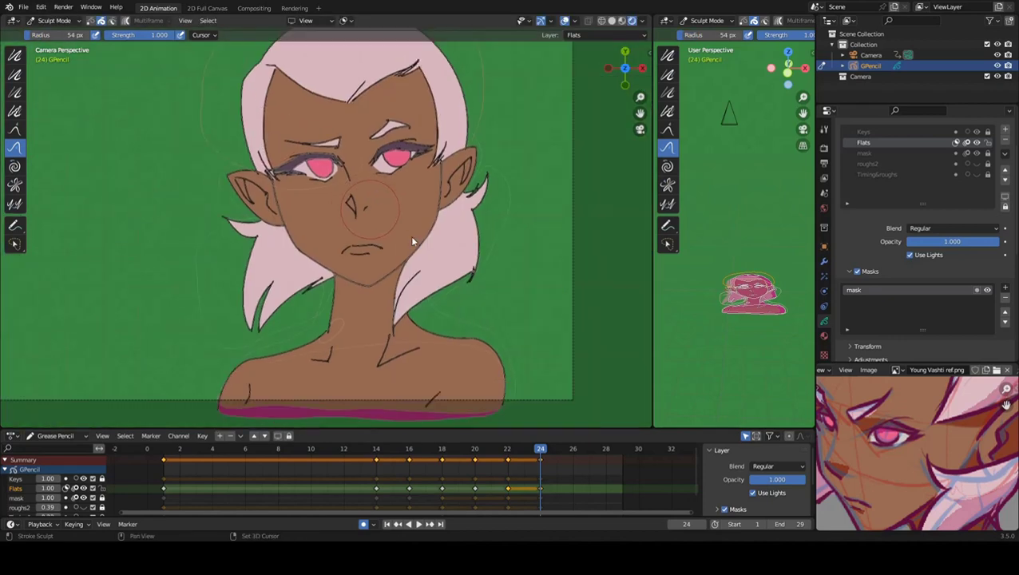
shift+middle_drag(388, 227, 423, 240)
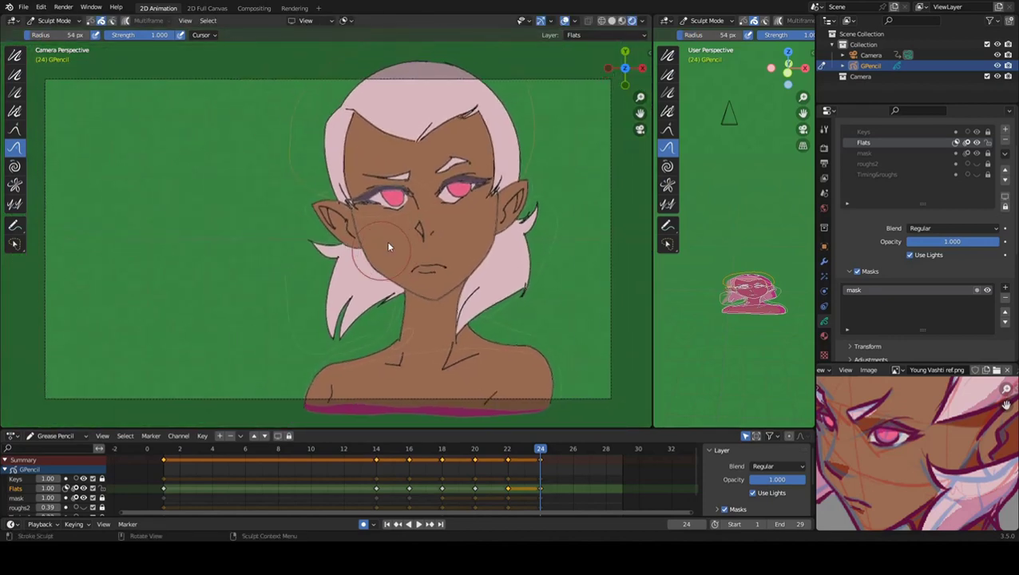
click(54, 20)
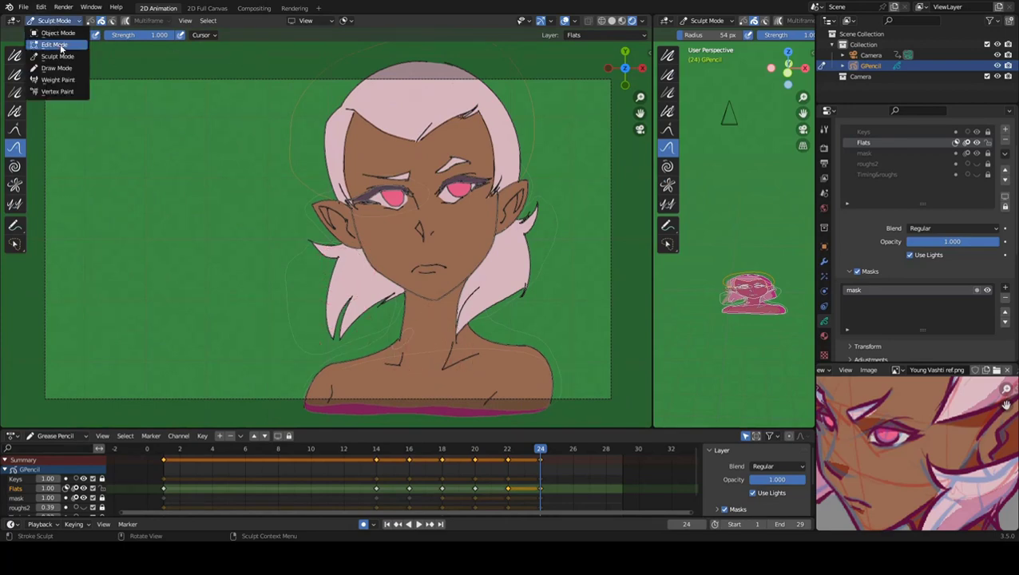
Switch to Draw Mode, play the animation, then stop and rewind to the first frame.
click(56, 68)
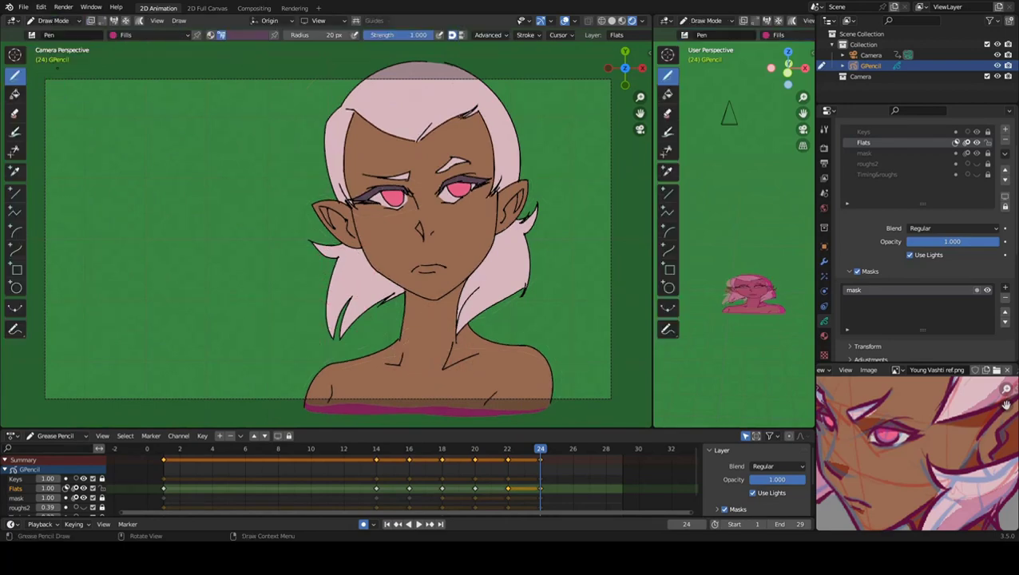
click(417, 524)
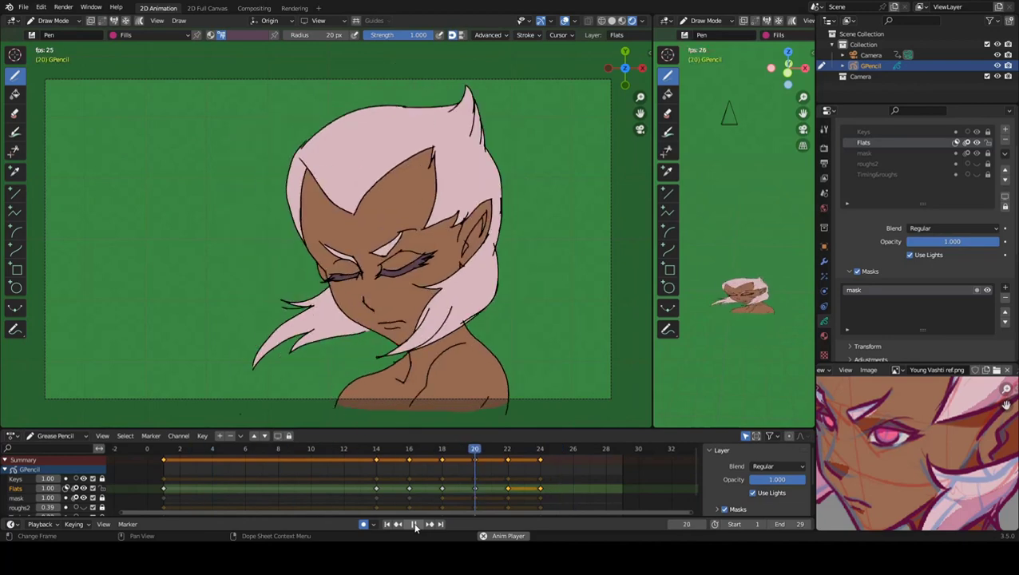
click(413, 525)
click(387, 524)
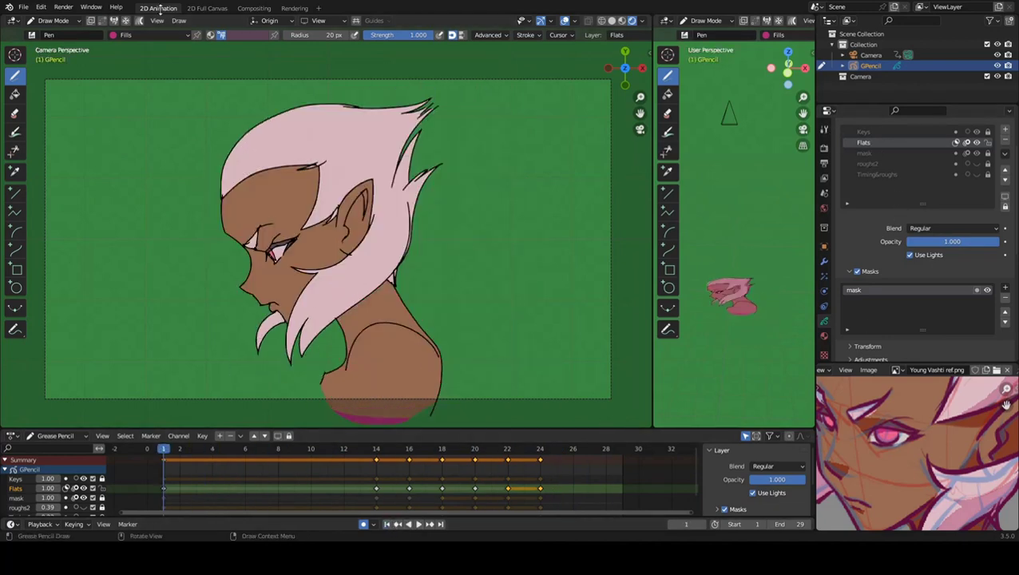
Save the file as Basic settings_TUT.blend and replay the animation, stopping on frame 1.
click(23, 7)
click(36, 79)
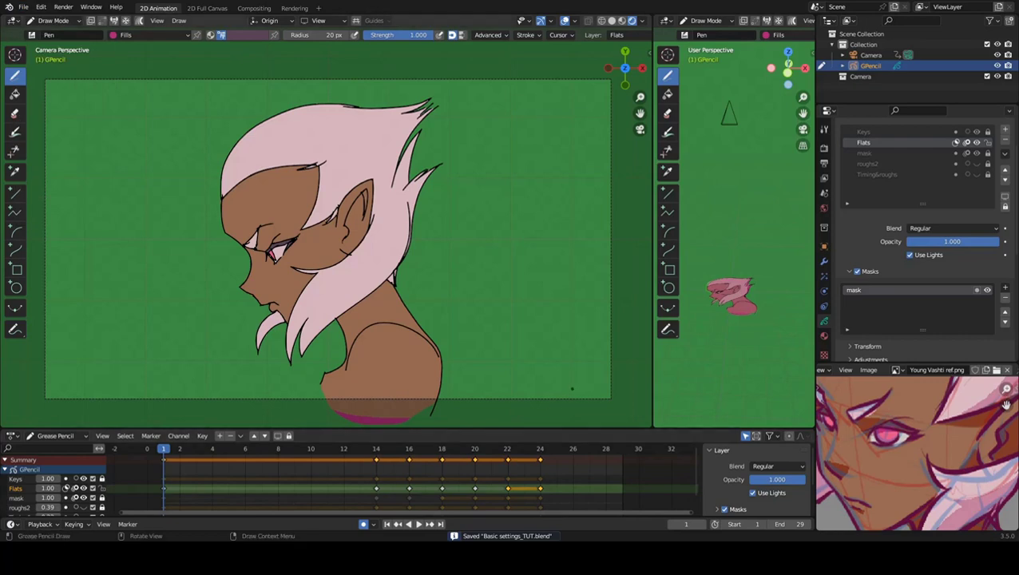
click(418, 525)
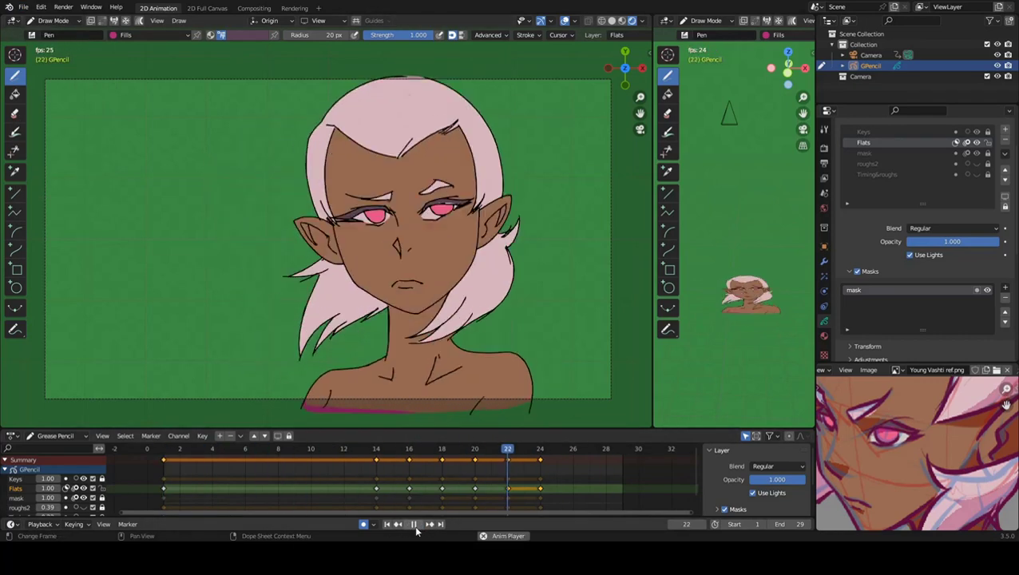
click(413, 524)
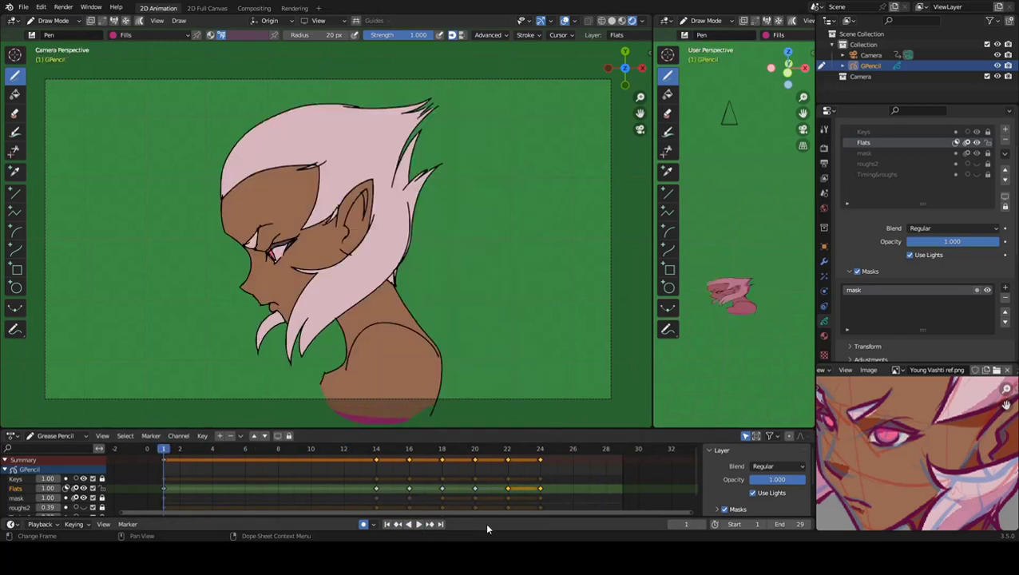
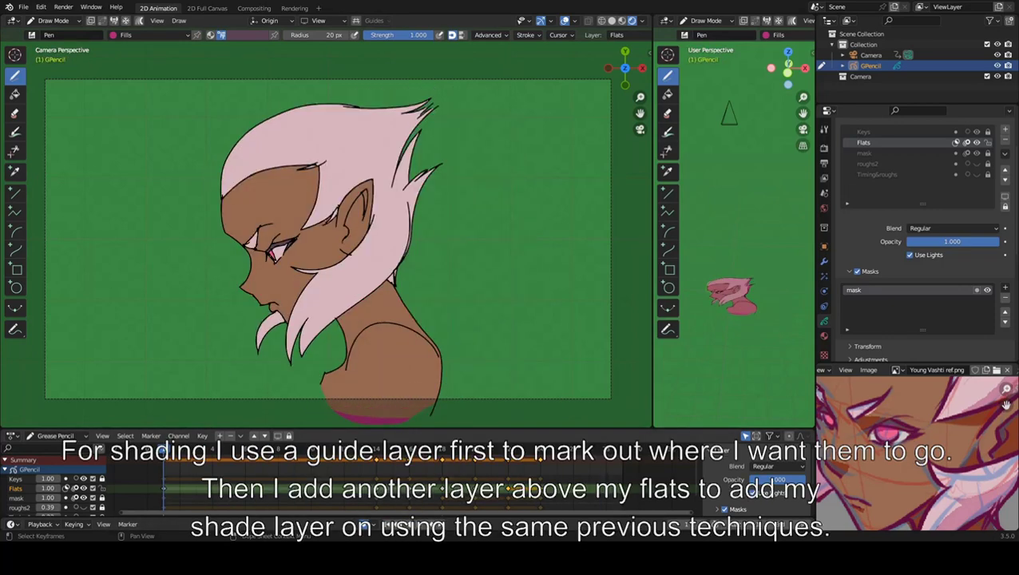
Add a new layer above Flats and choose the blue material to draw with.
click(1005, 130)
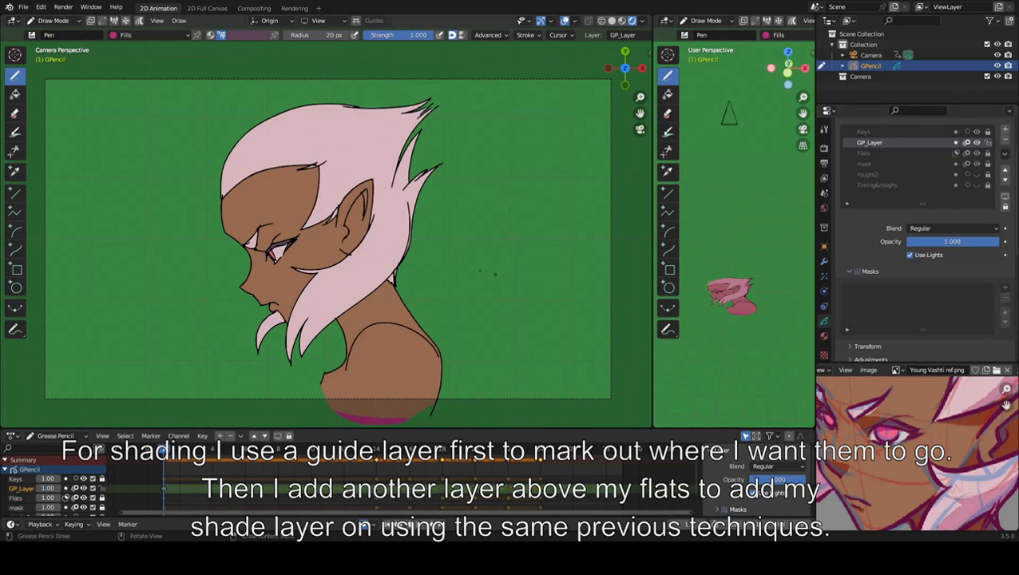
scroll(911, 448, down, 3)
scroll(911, 447, down, 2)
middle_drag(910, 448, 942, 480)
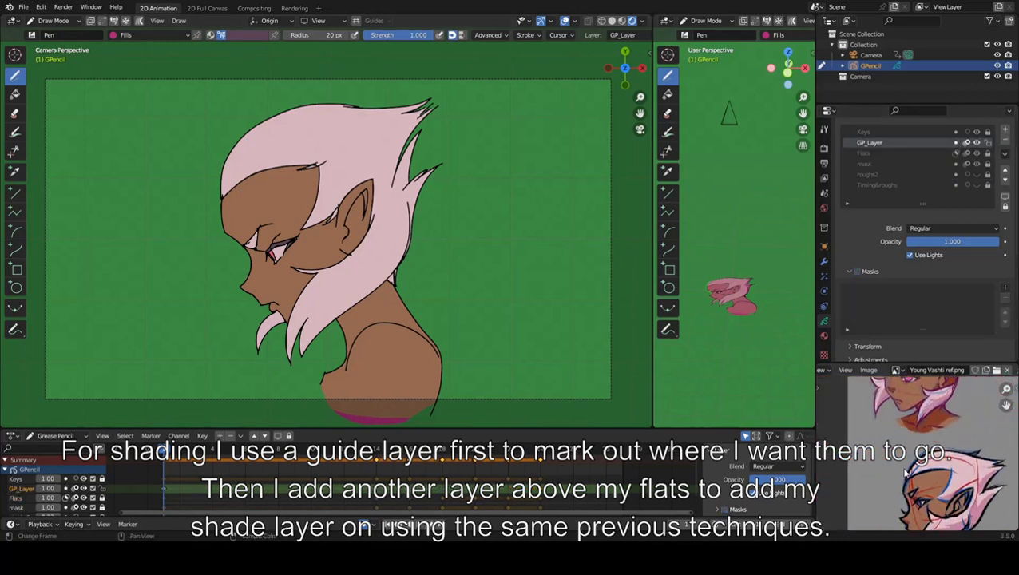
click(183, 35)
click(94, 70)
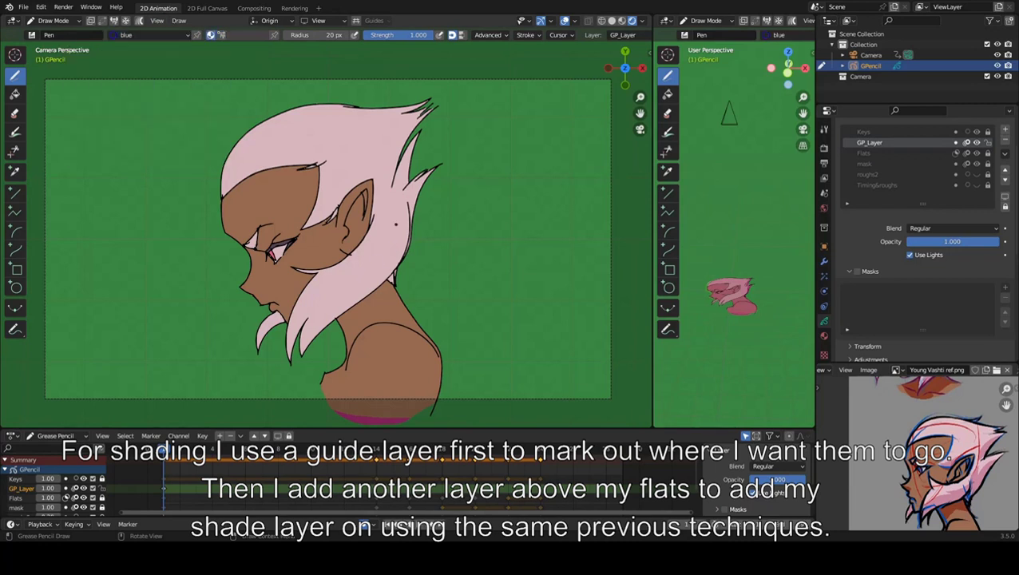
Rename the layer shadelines, untick Use Lights, and mask it with the mask layer.
double_click(871, 143)
text(shadelin)
text(es)
key(Return)
click(910, 256)
click(857, 271)
click(1005, 287)
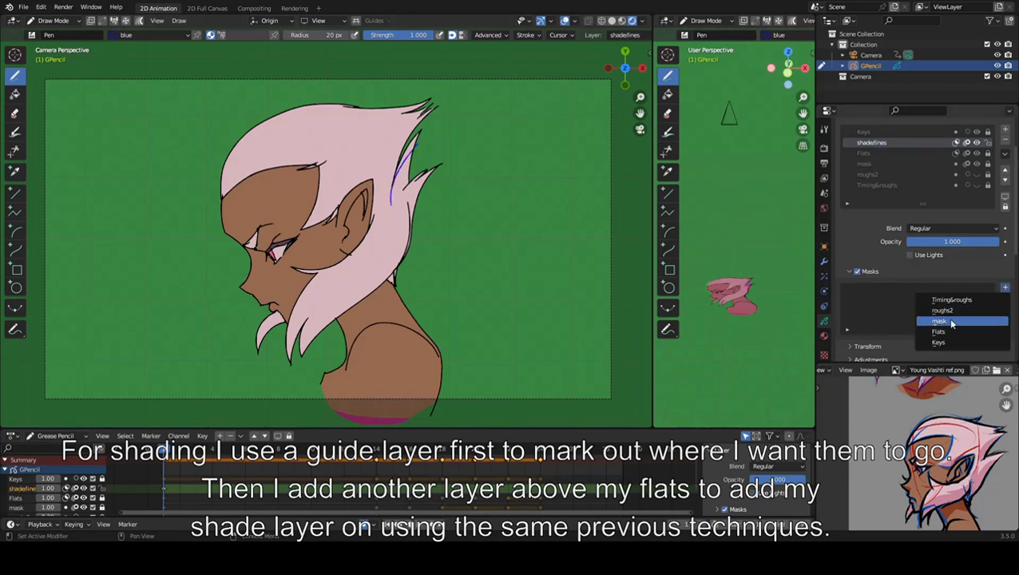
click(951, 322)
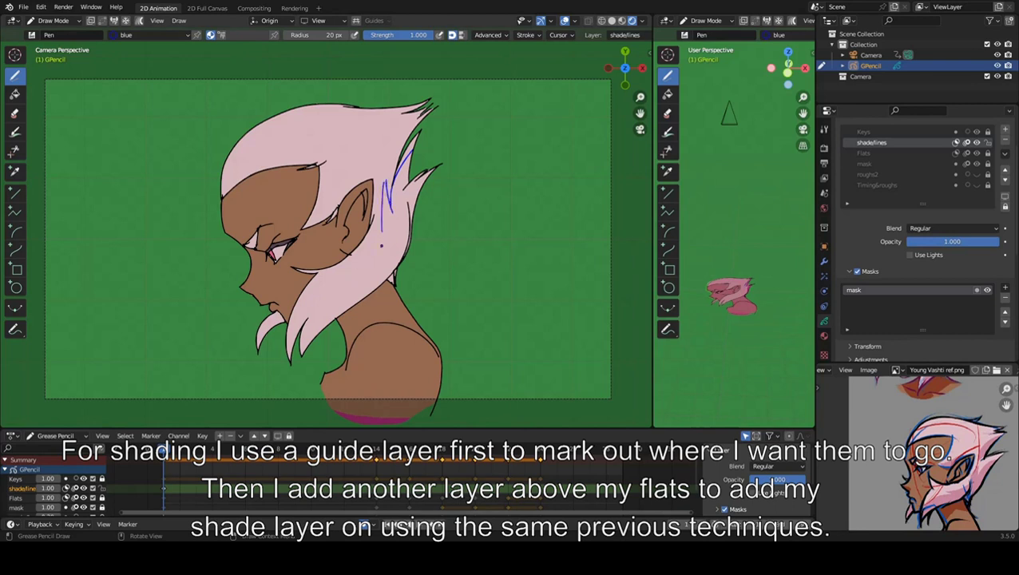
Draw blue guide strokes along the hair strand and down the back hair.
drag(388, 222, 294, 334)
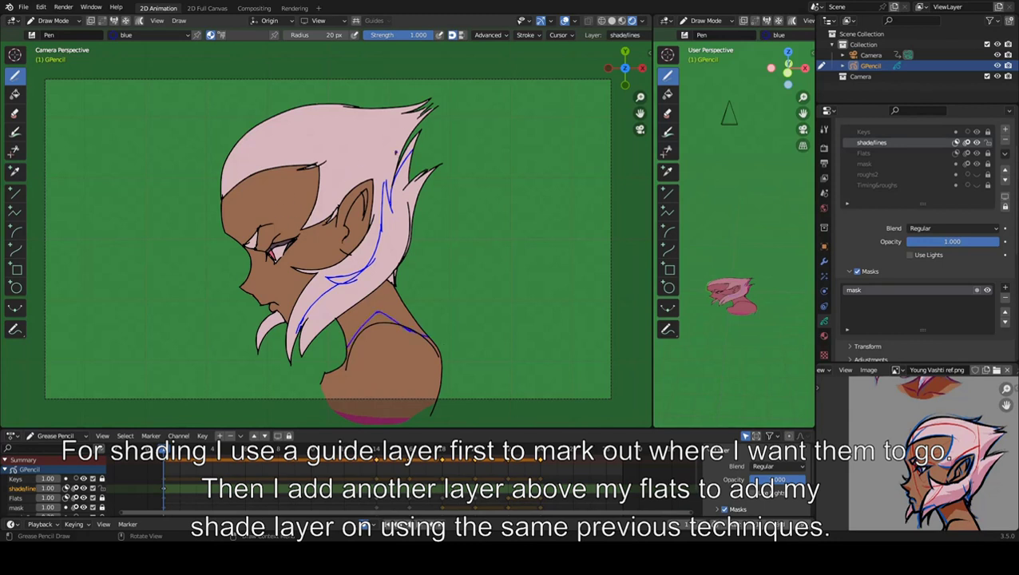
drag(417, 110, 386, 183)
scroll(320, 207, up, 2)
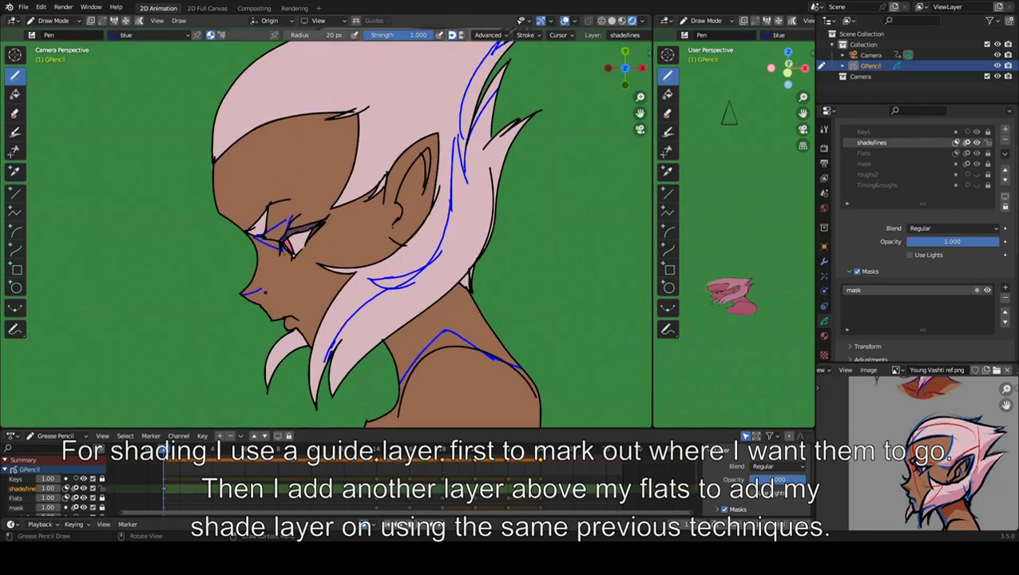
scroll(397, 250, down, 1)
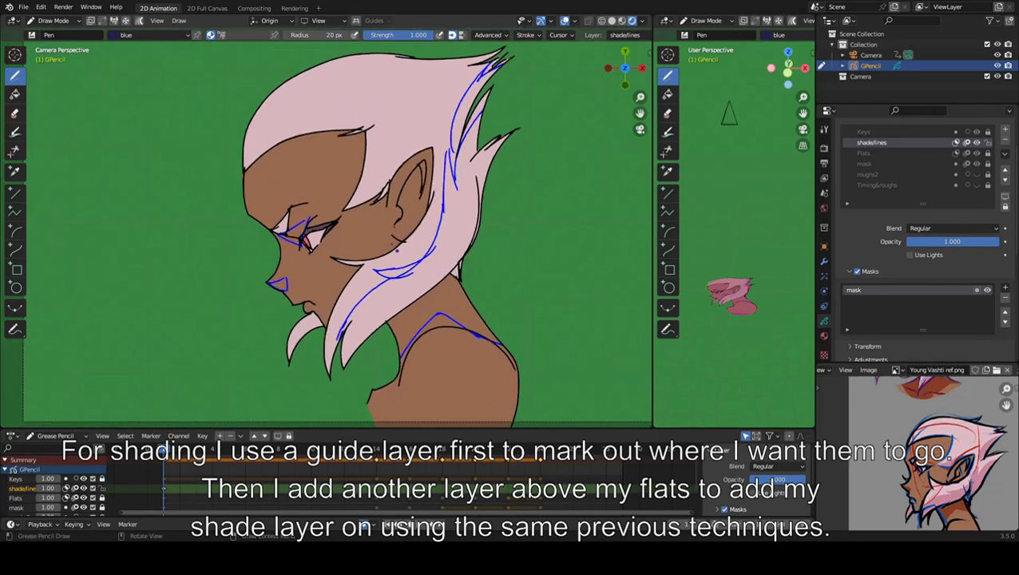
On frames 14 to 18, redraw the guide beside the ear and add a curved forehead-hair guide.
key(space)
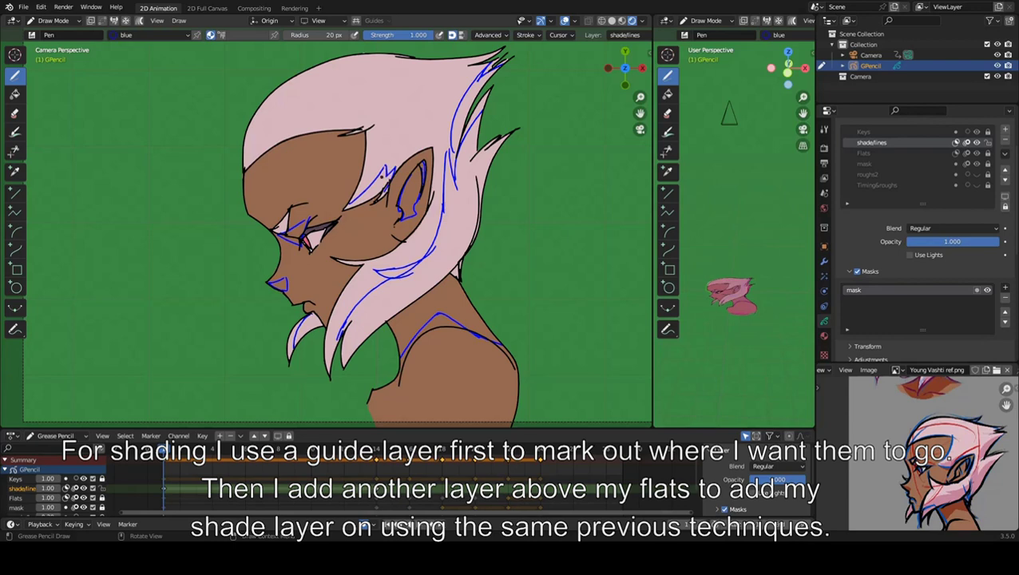
key(ctrl+z)
drag(352, 199, 392, 169)
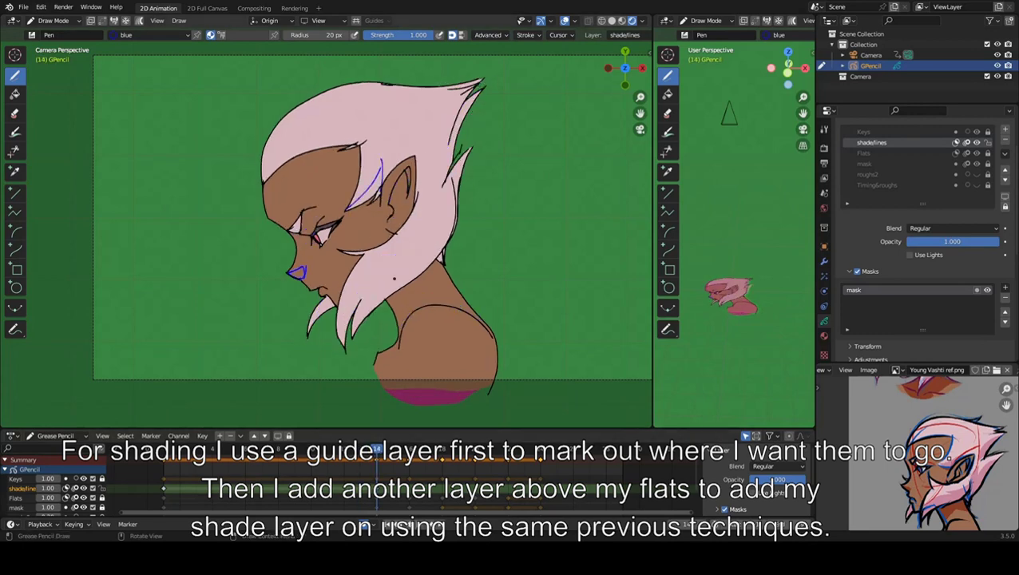
key(Up)
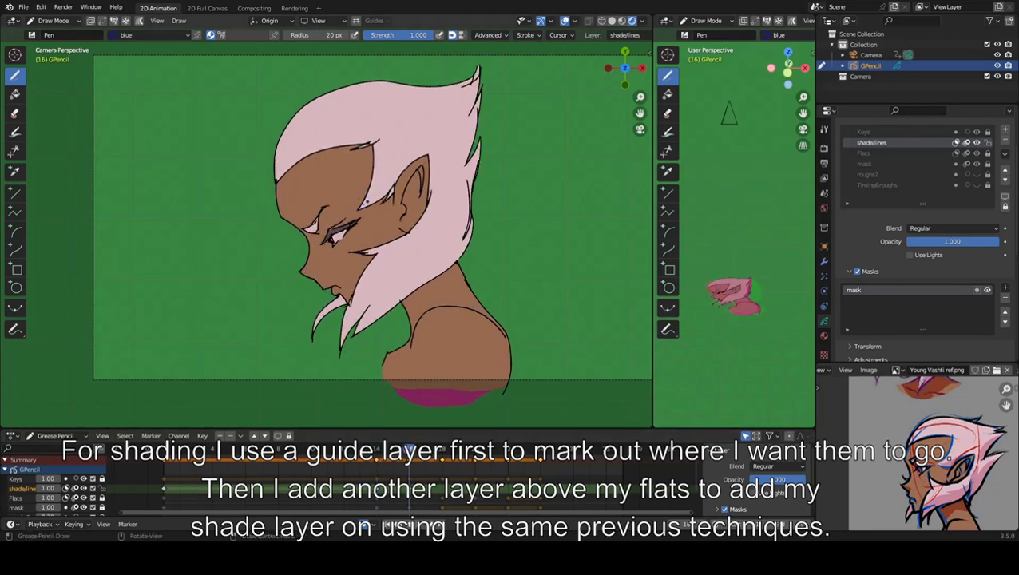
key(Up)
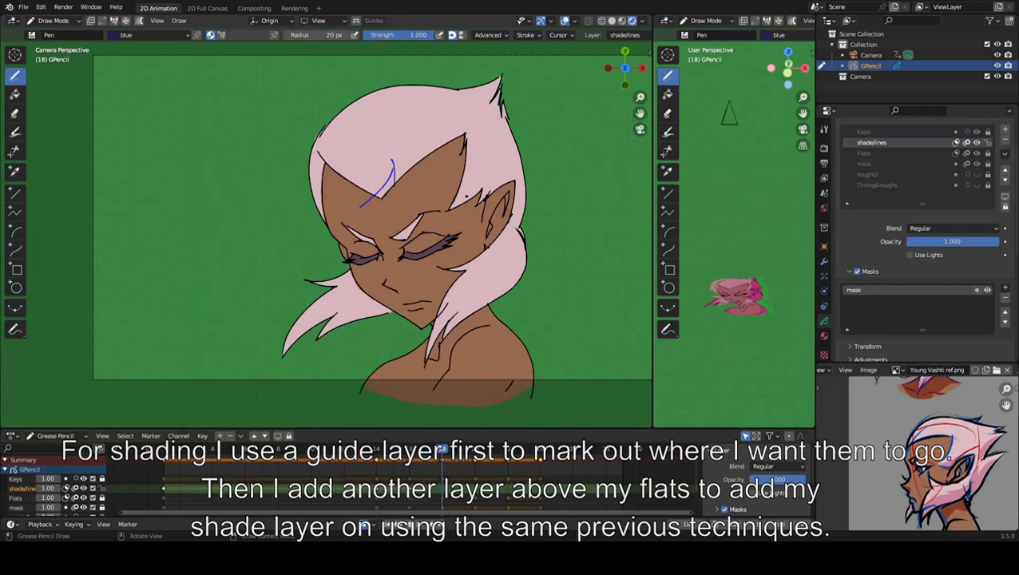
key(ctrl+z)
drag(452, 208, 491, 134)
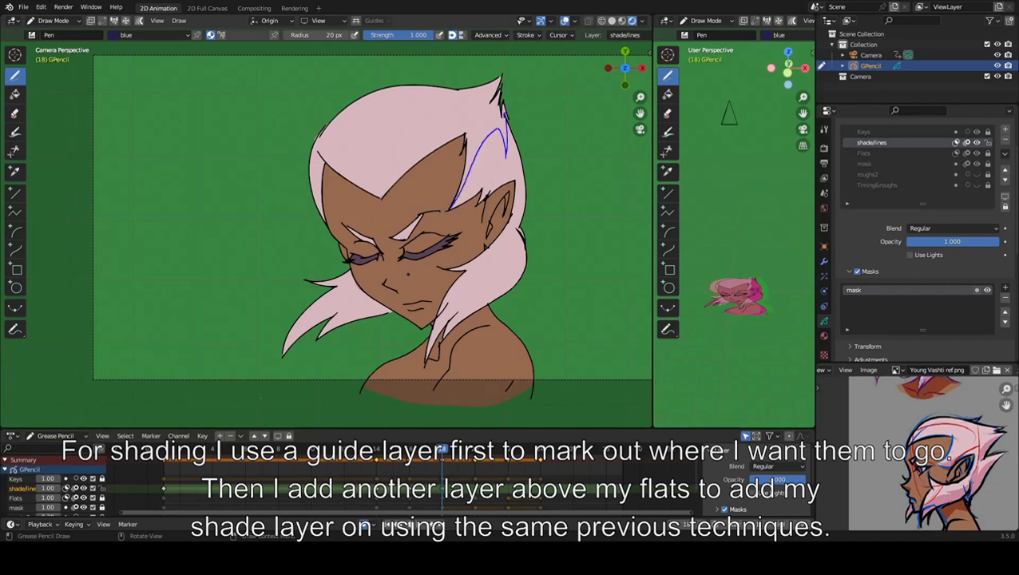
Step through keyframes 20, 22 and 24, fit the camera view, and play back to frame 14.
scroll(413, 279, up, 2)
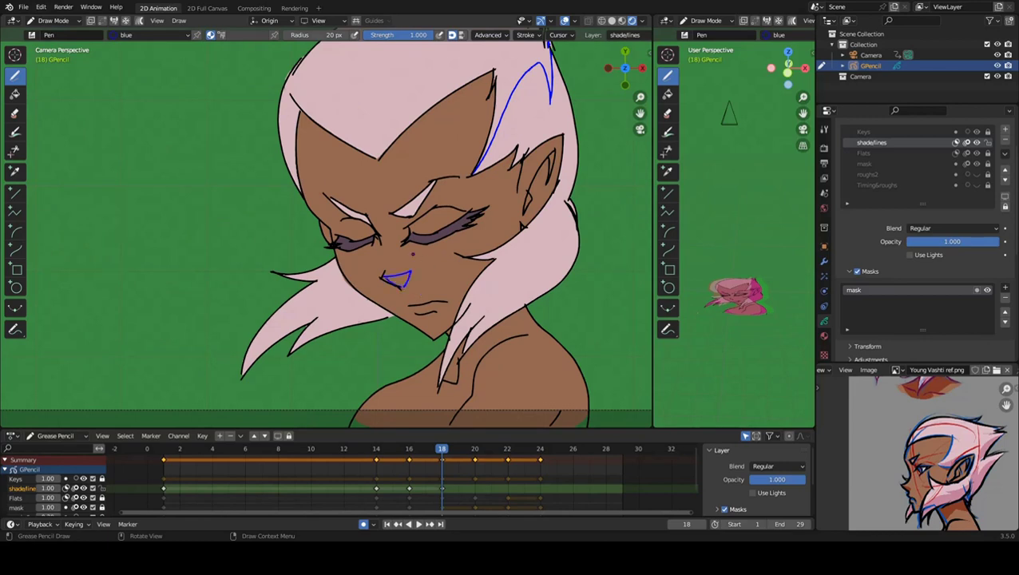
scroll(326, 227, down, 1)
key(Up)
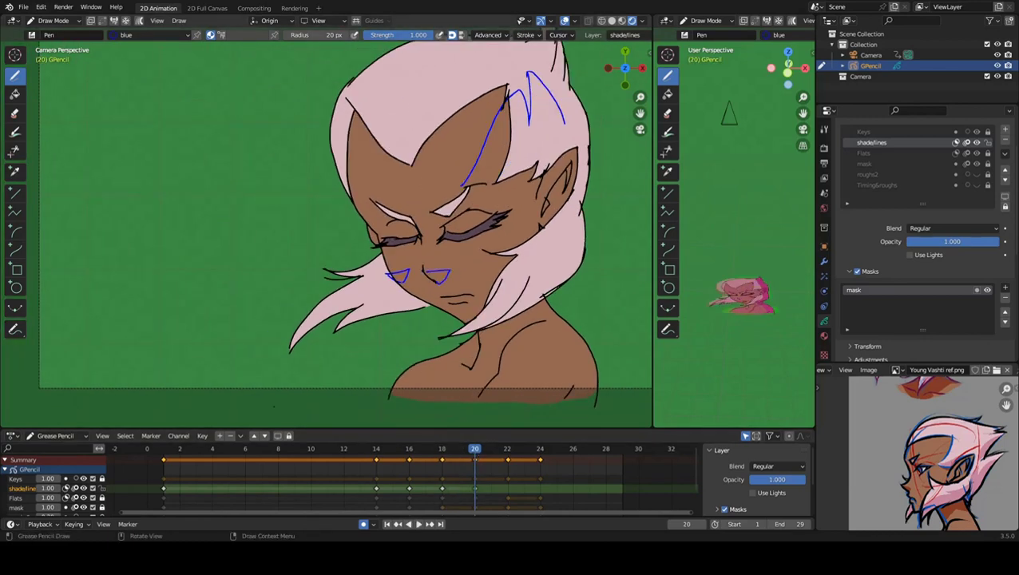
key(Right)
key(Right)
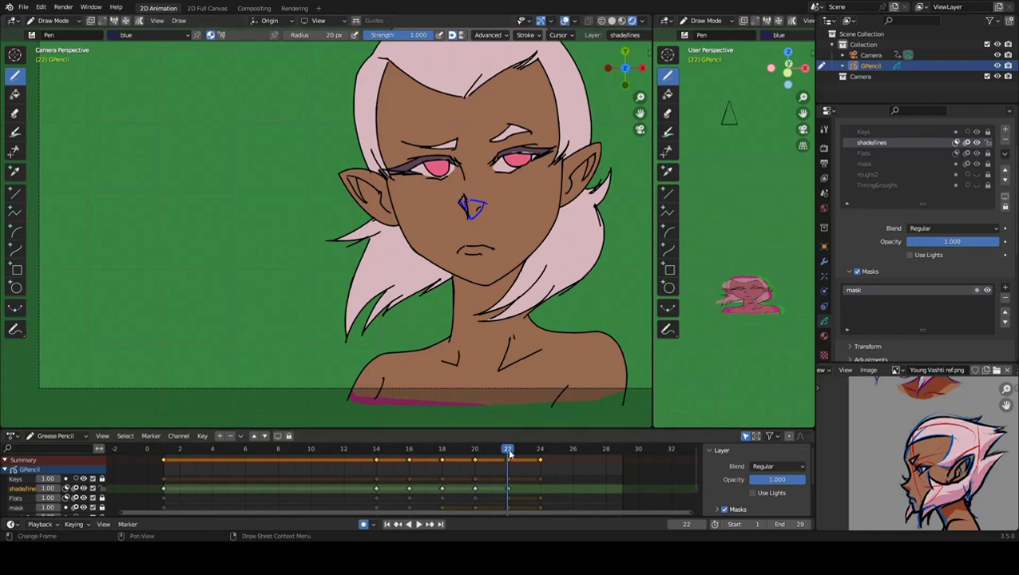
key(Up)
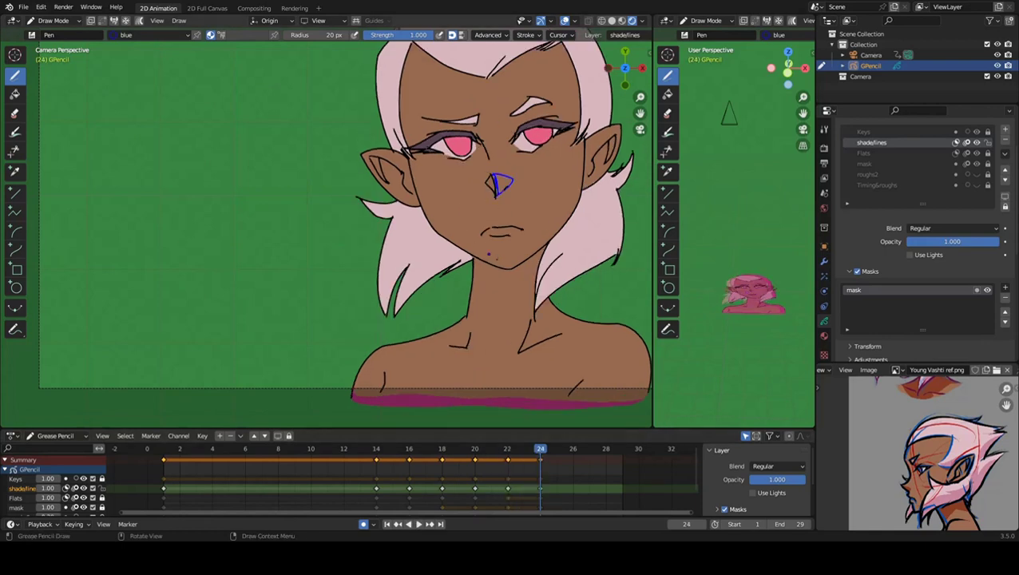
key(Home)
click(395, 449)
key(space)
key(space)
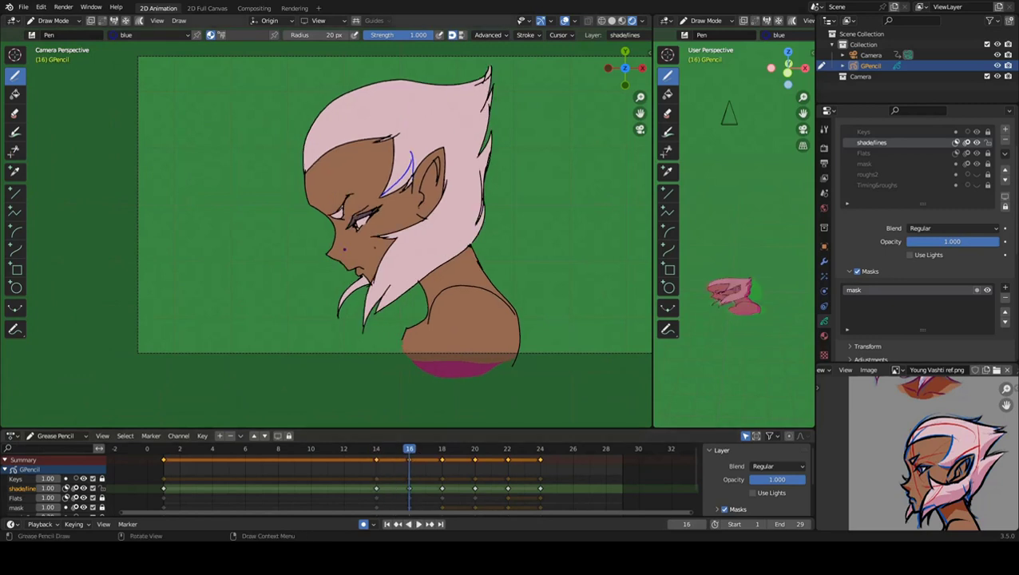
key(space)
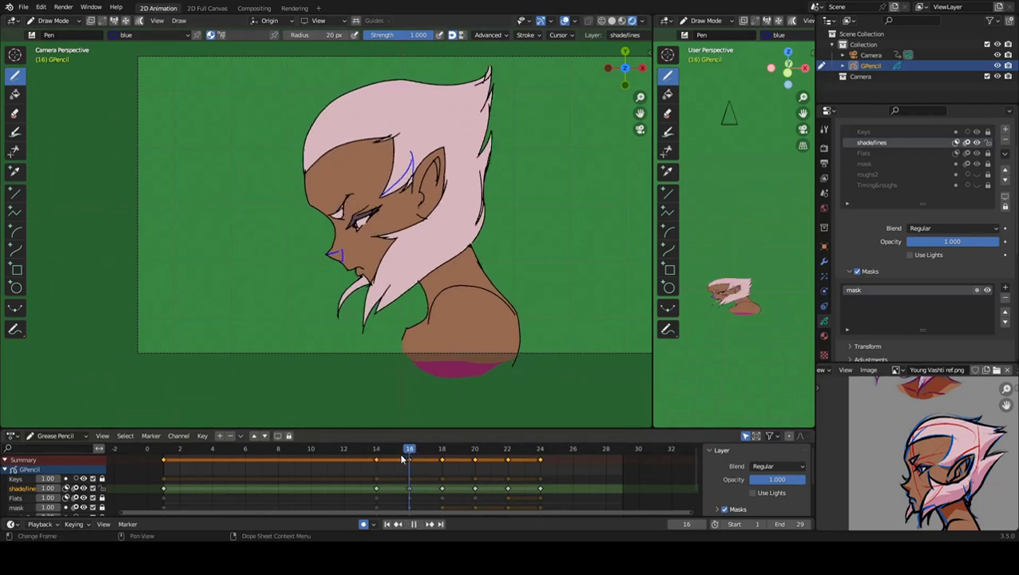
drag(401, 454, 373, 458)
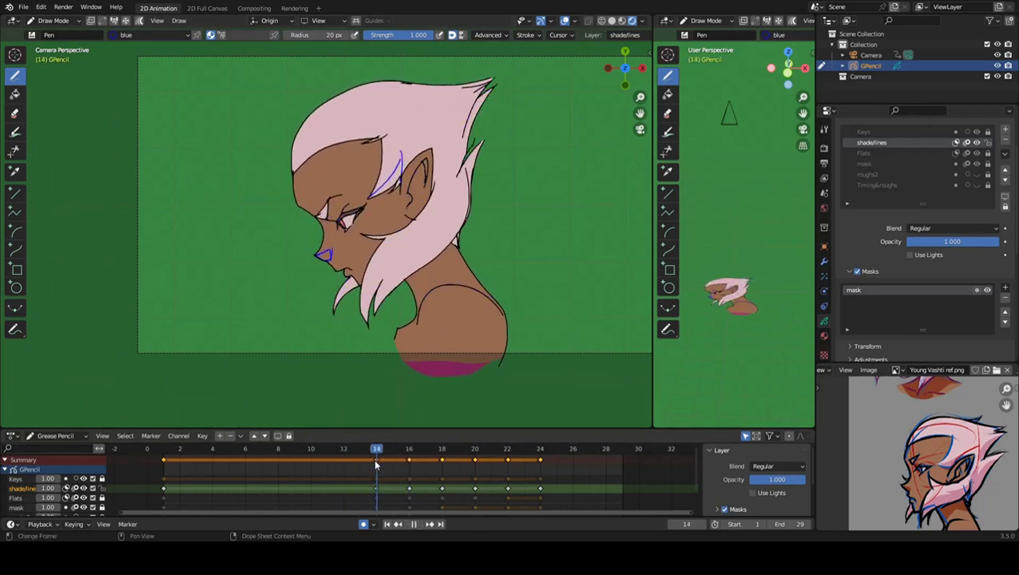
key(space)
Draw a neck guide on frame 14 and collarbone guides on frames 22 and 24.
drag(436, 279, 417, 310)
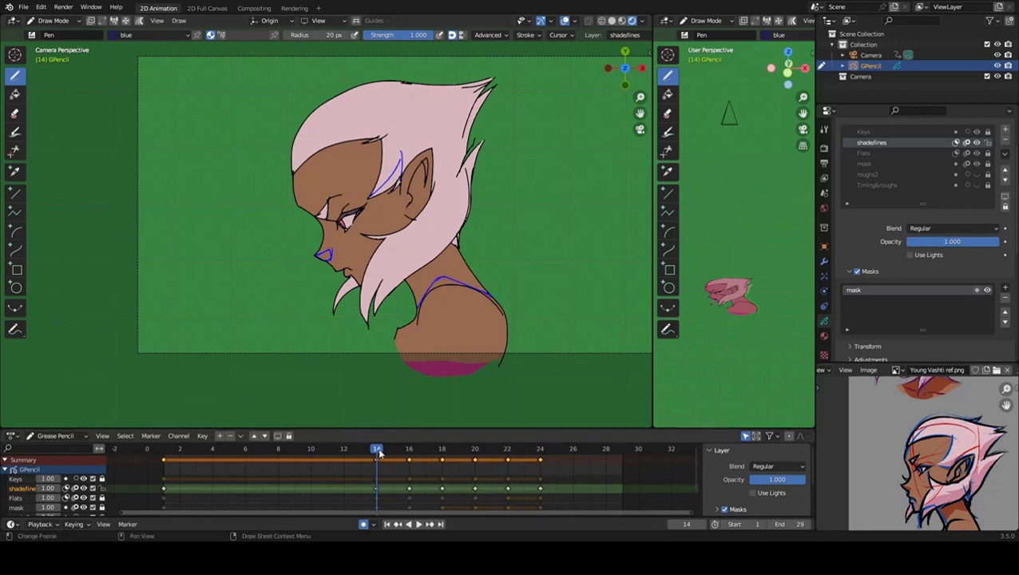
drag(375, 459, 442, 453)
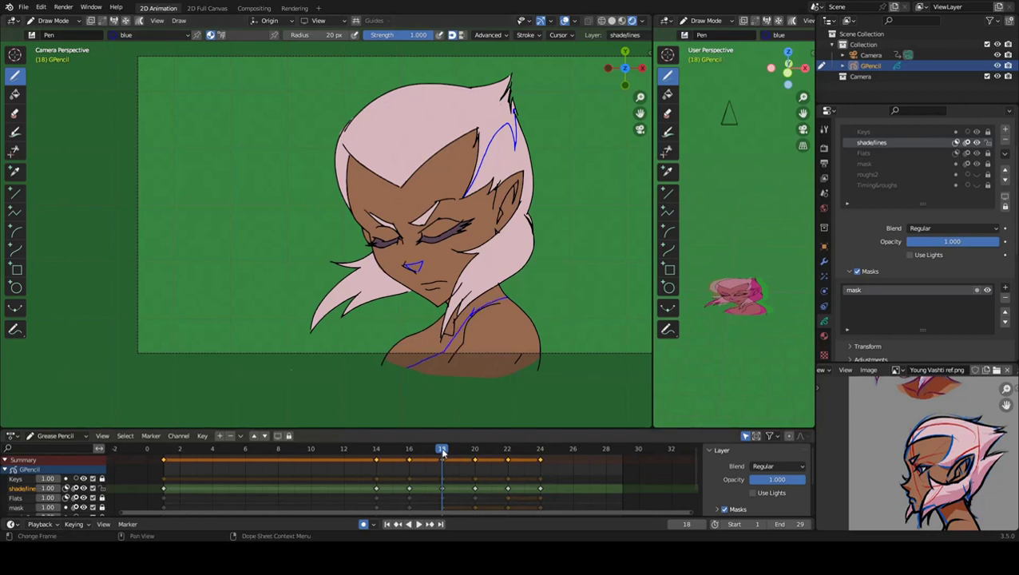
key(Up)
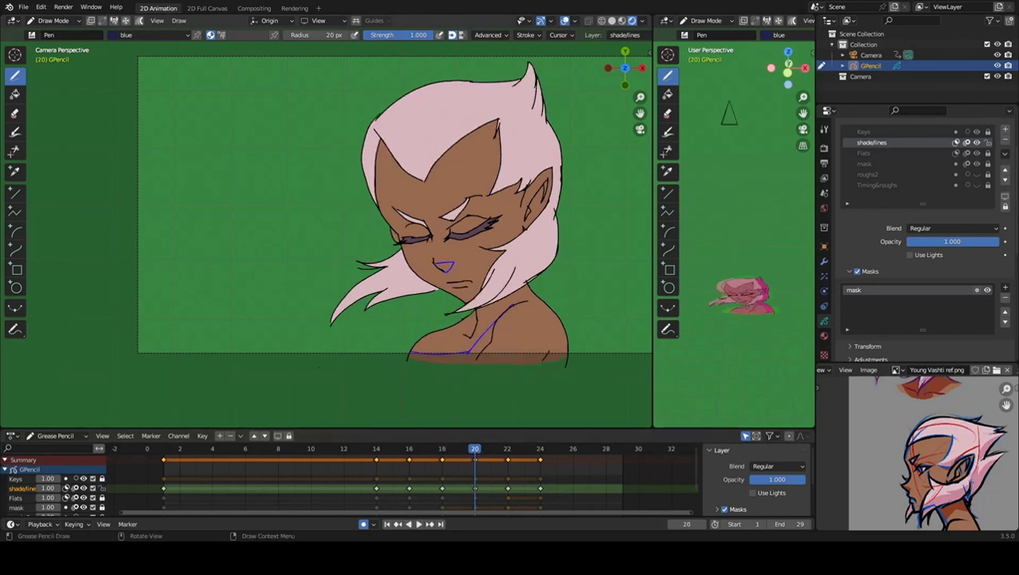
drag(481, 447, 507, 449)
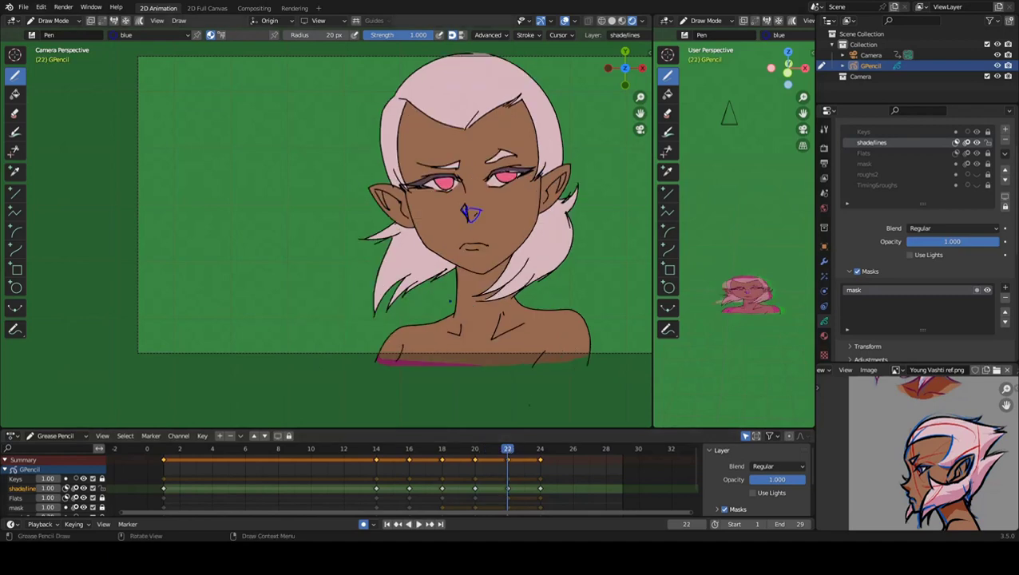
drag(406, 328, 495, 336)
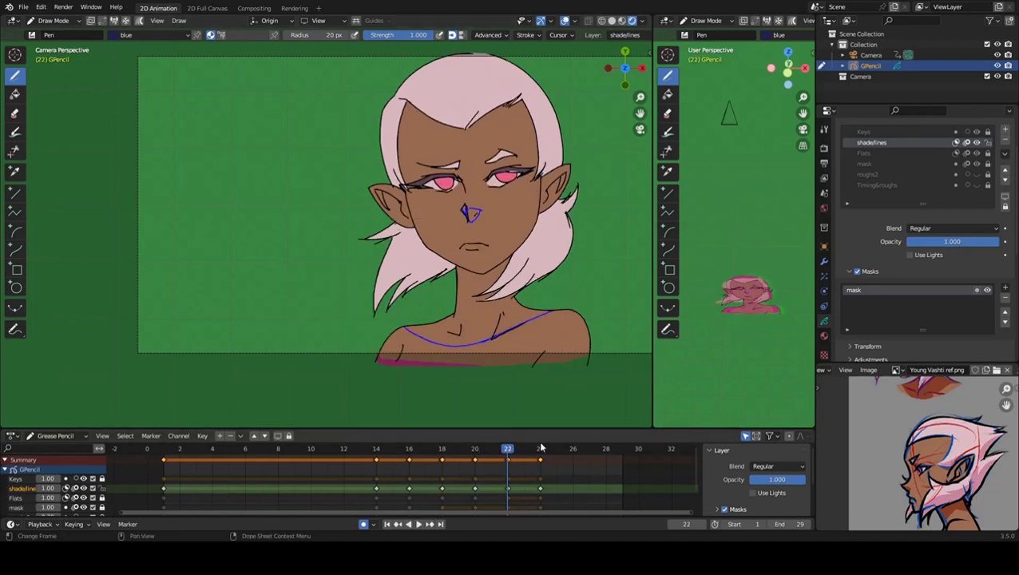
key(Up)
drag(407, 322, 563, 304)
Review the animation, then zoom into frame 14's ear and erase part of the blue scribble.
key(space)
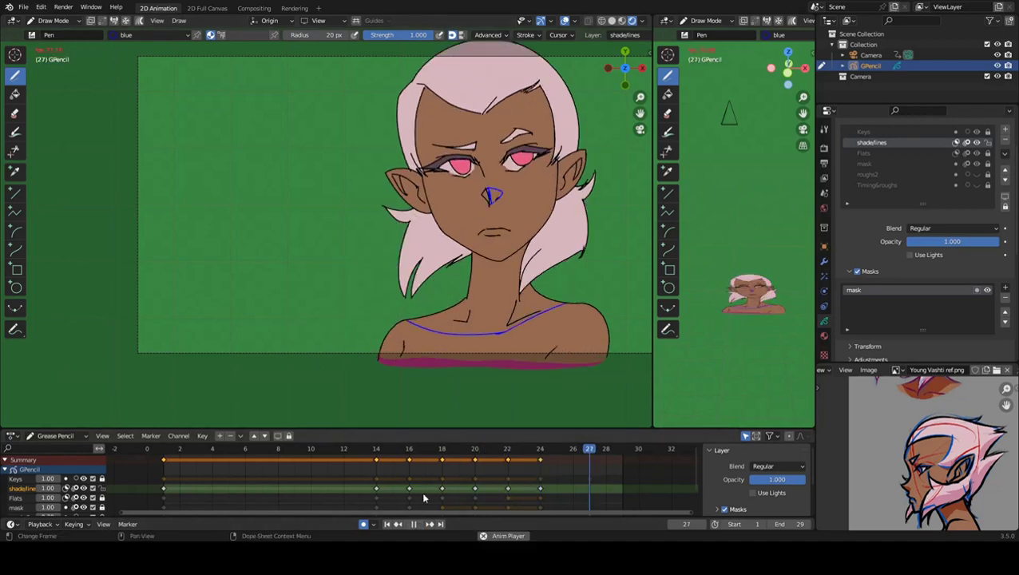
drag(489, 449, 366, 450)
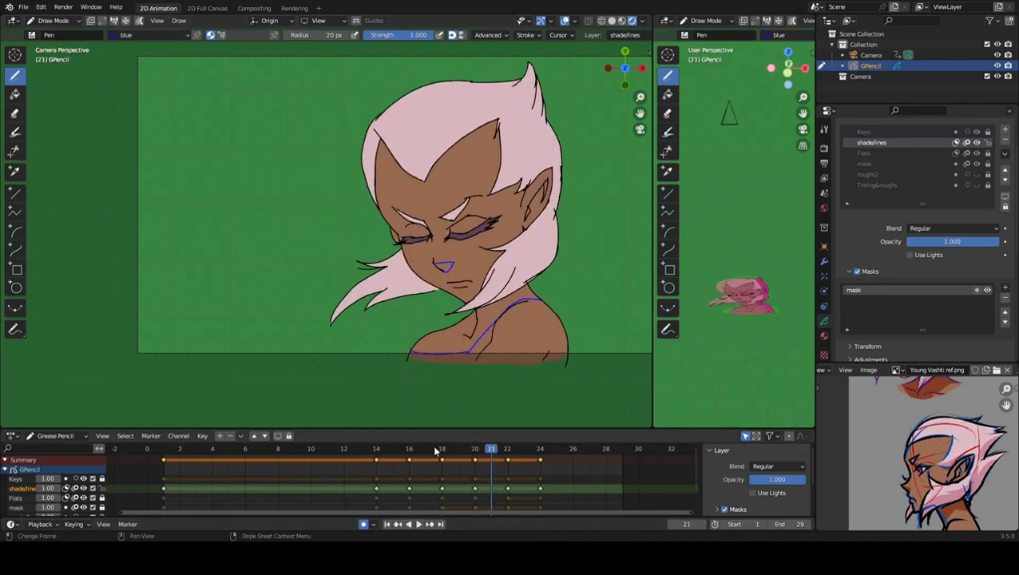
key(space)
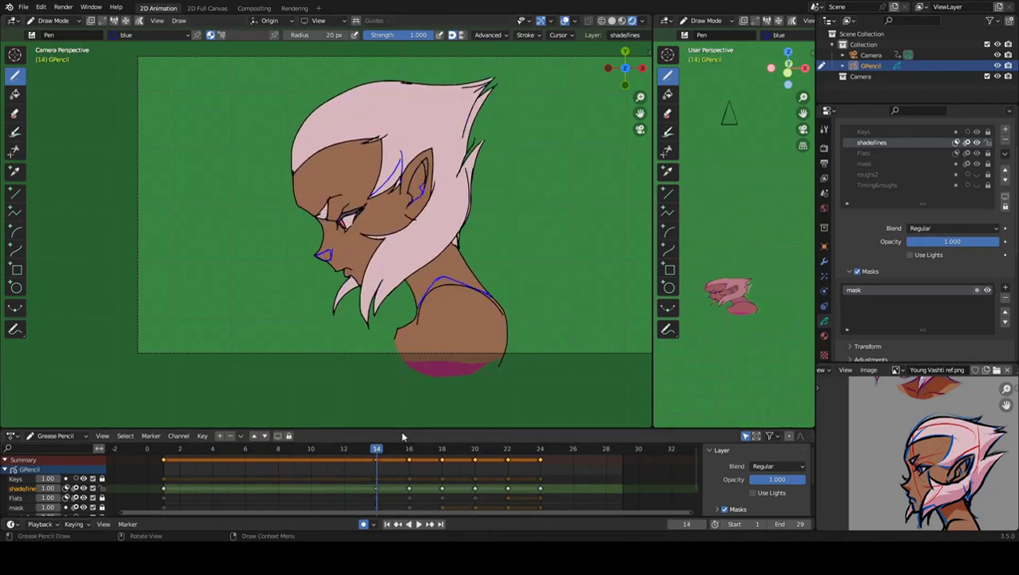
drag(376, 449, 373, 452)
ctrl+middle_drag(387, 405, 390, 352)
ctrl+drag(401, 274, 408, 292)
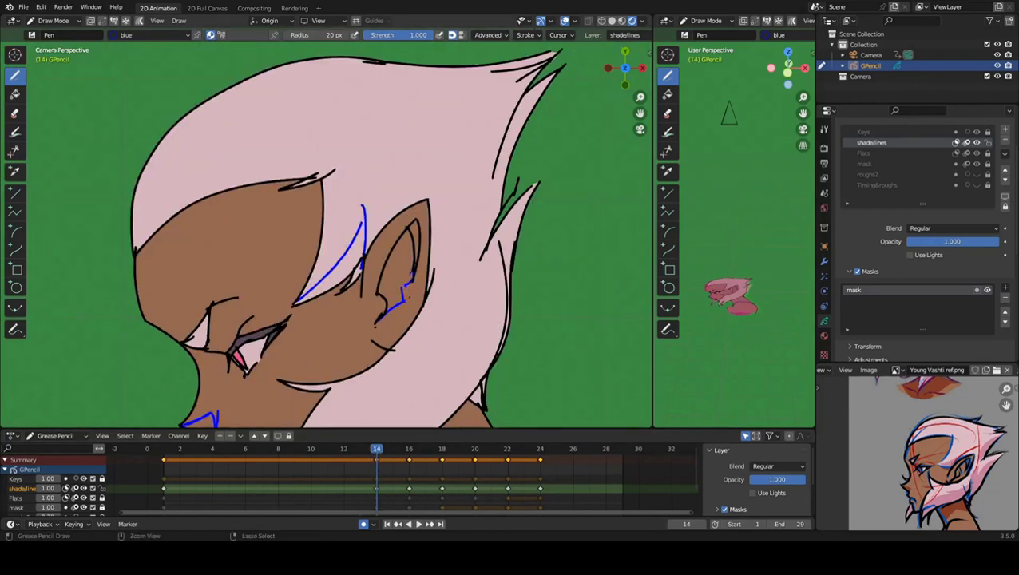
Play and scrub the animation to check poses, settling on the frame 18 keyframe.
key(space)
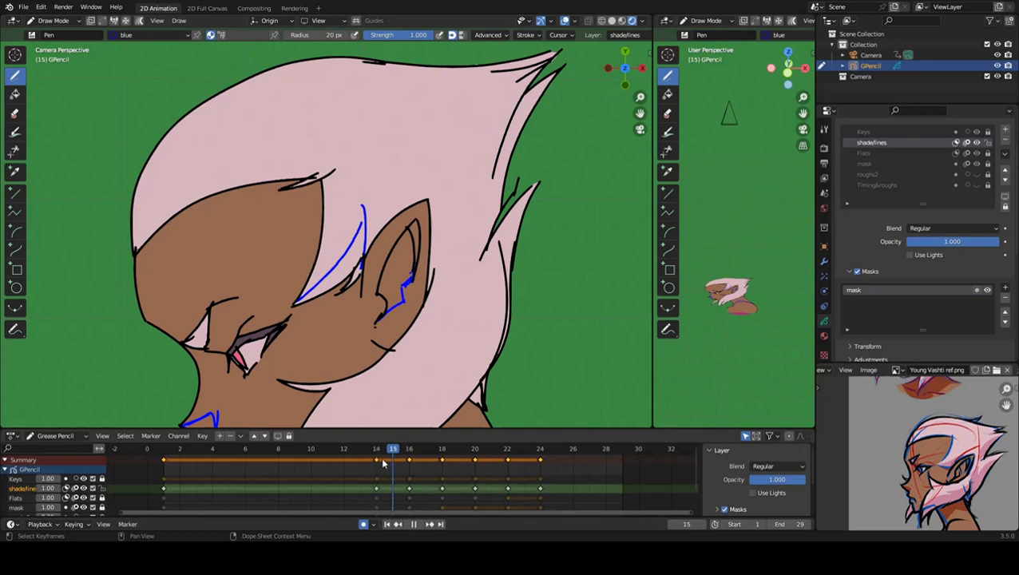
key(space)
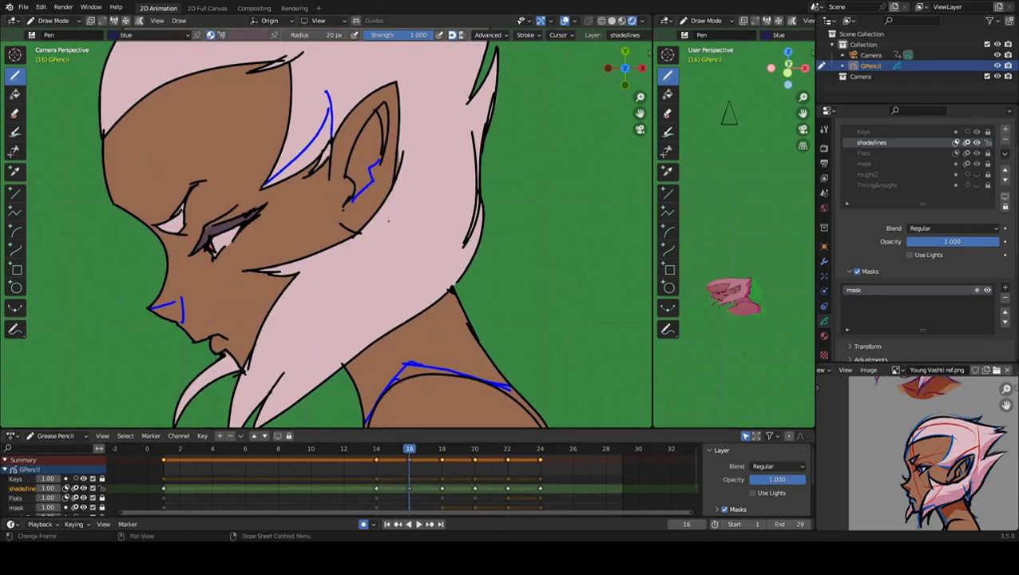
drag(409, 453, 540, 452)
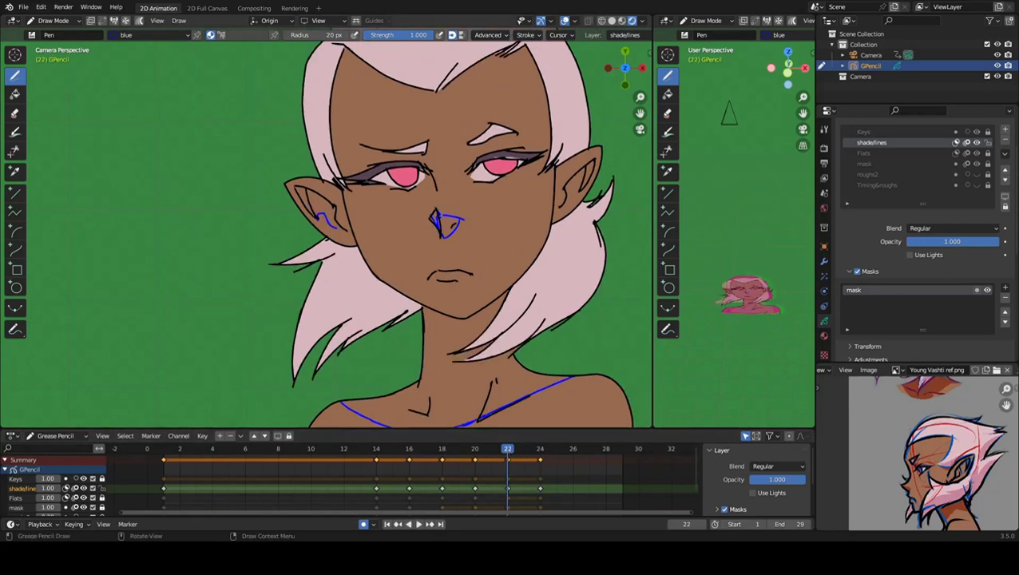
key(space)
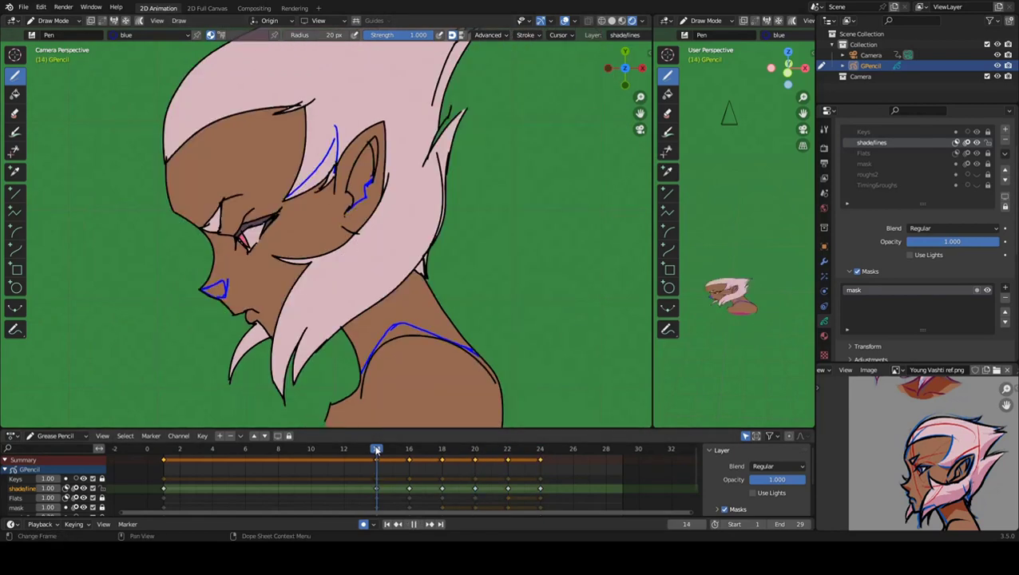
key(space)
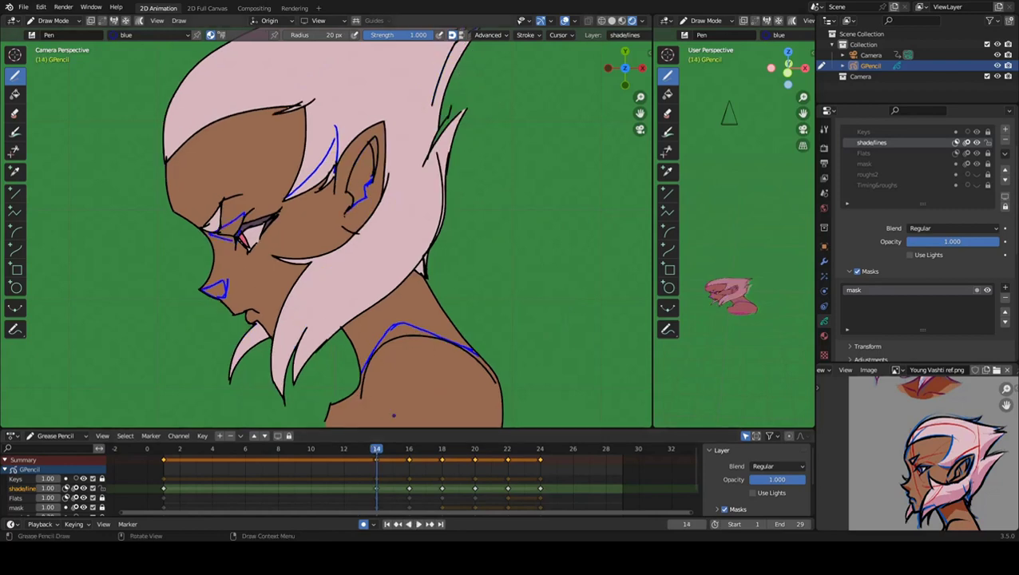
drag(379, 449, 409, 449)
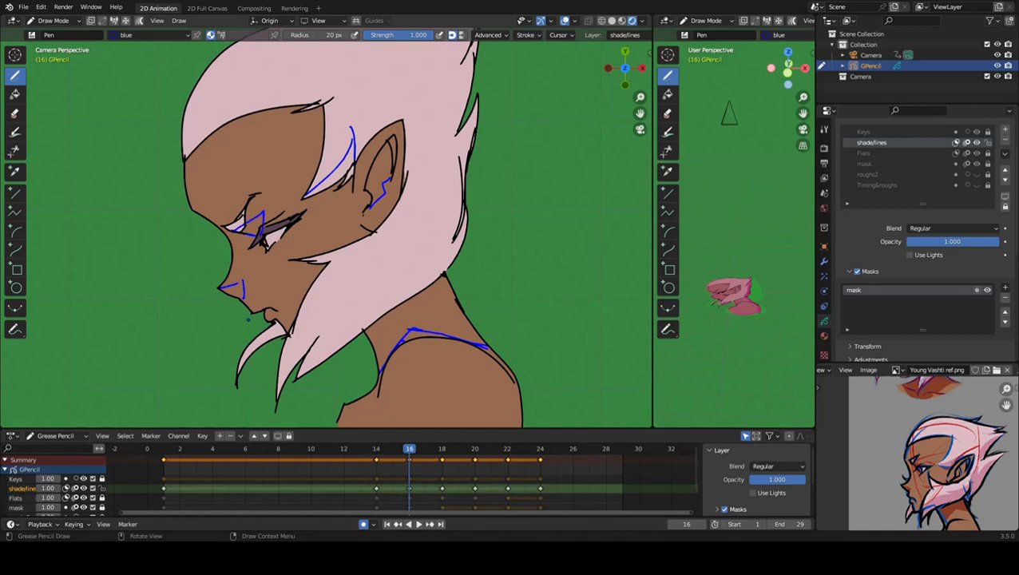
click(442, 449)
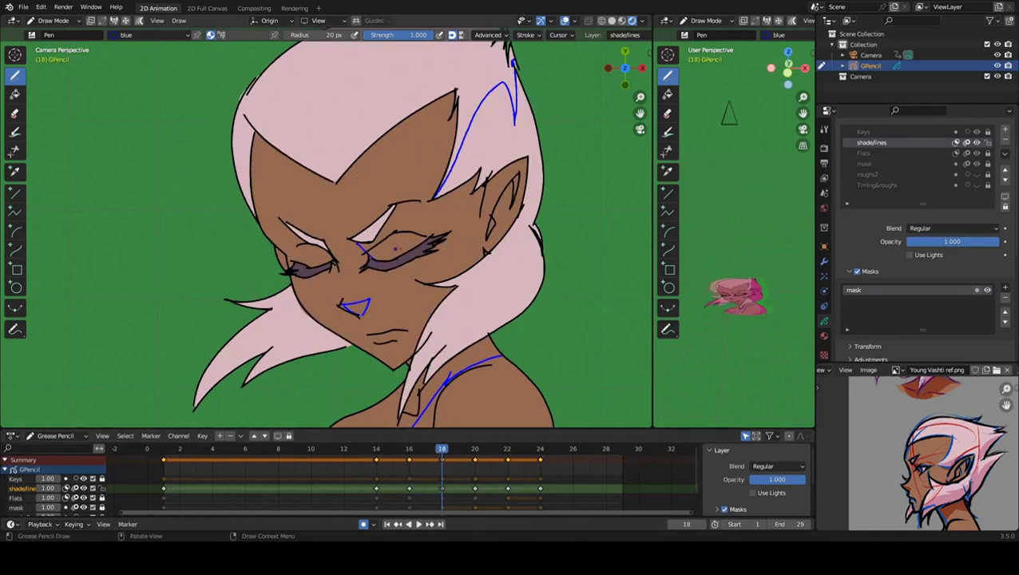
Draw shadow guide lines over both closed eyes on frames 18, 20, 22 and 24.
drag(375, 255, 414, 230)
drag(296, 248, 329, 261)
drag(285, 243, 314, 241)
drag(444, 449, 474, 447)
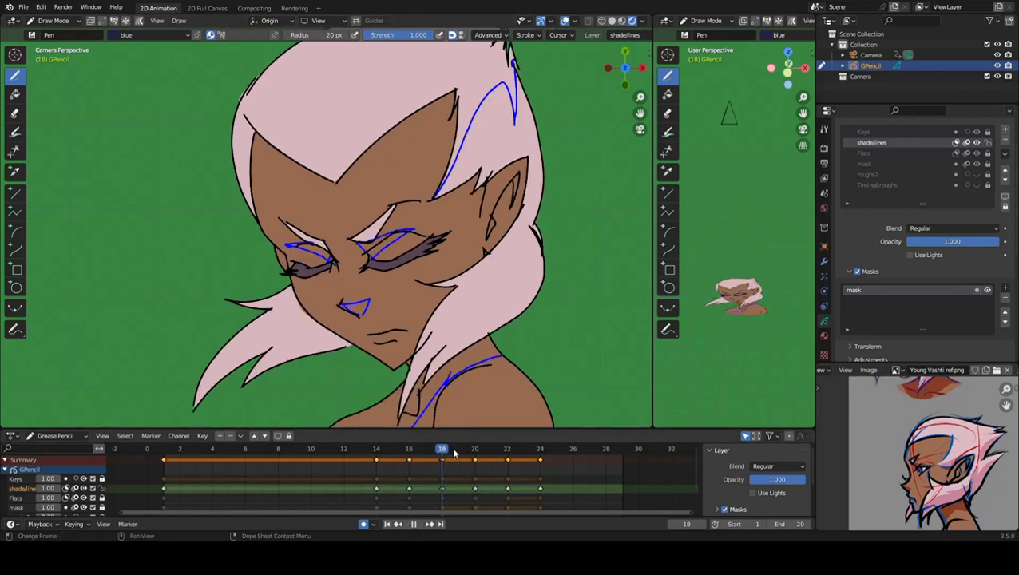
drag(415, 251, 460, 225)
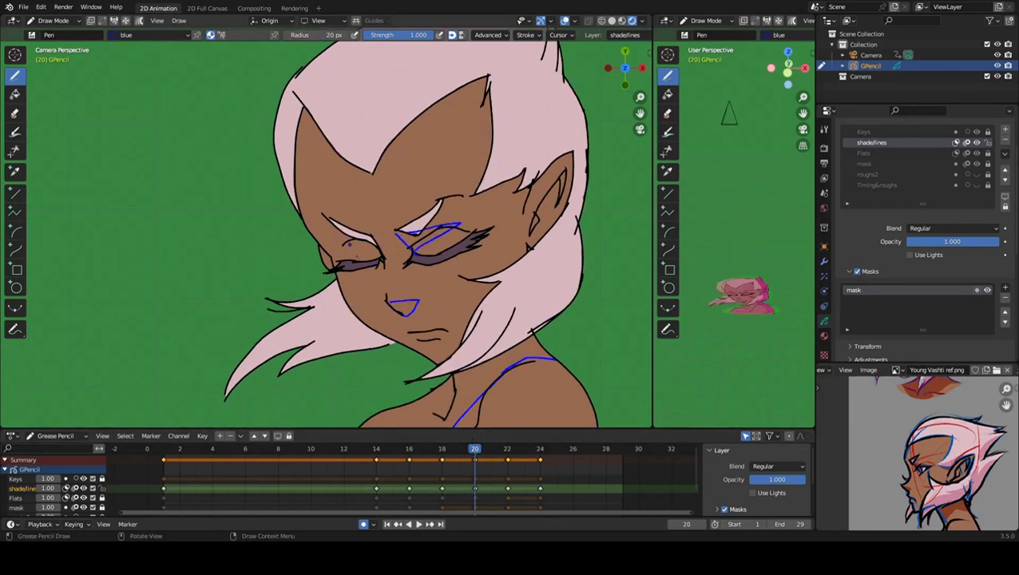
key(Up)
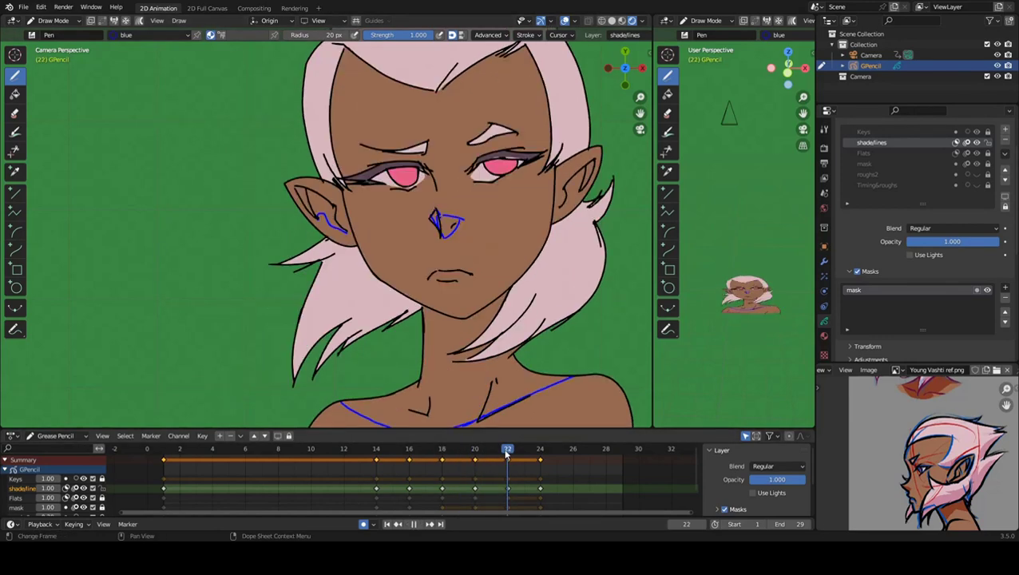
drag(421, 254, 479, 249)
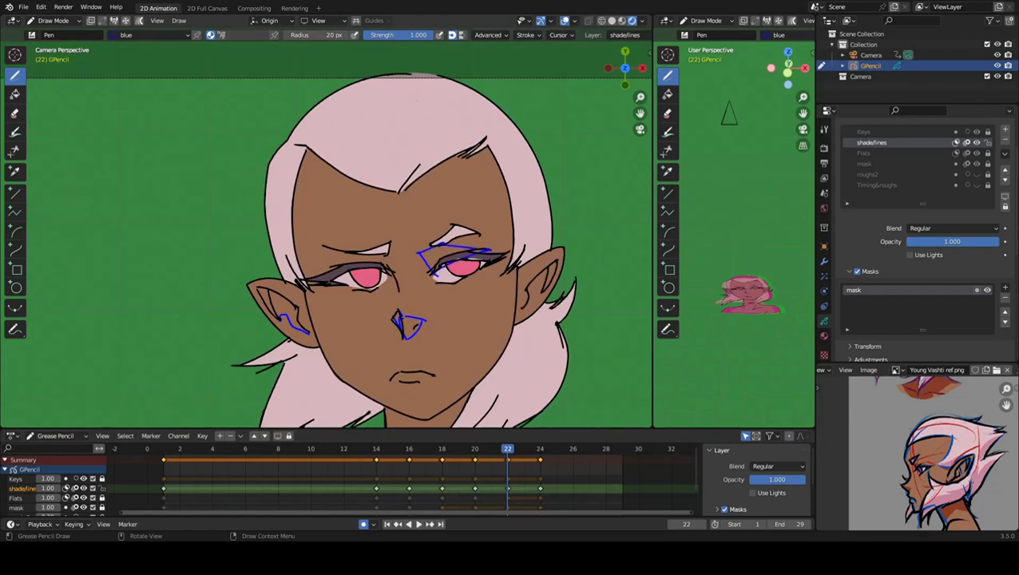
drag(325, 264, 392, 267)
drag(331, 262, 397, 255)
key(Up)
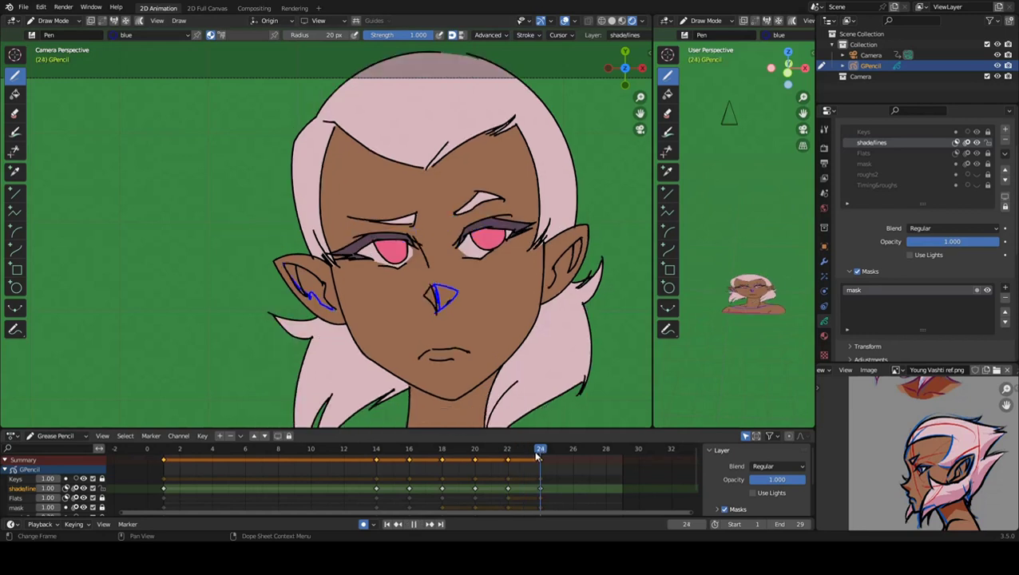
drag(448, 217, 521, 221)
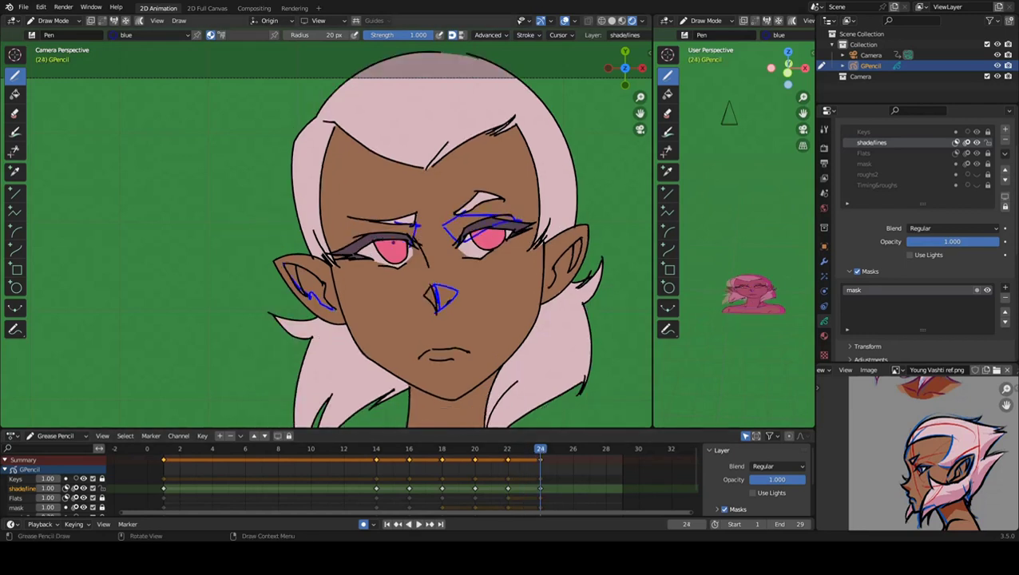
drag(349, 237, 419, 225)
Preview the animation, then add zigzag hair shadow strokes on frame 20.
key(space)
drag(508, 452, 475, 452)
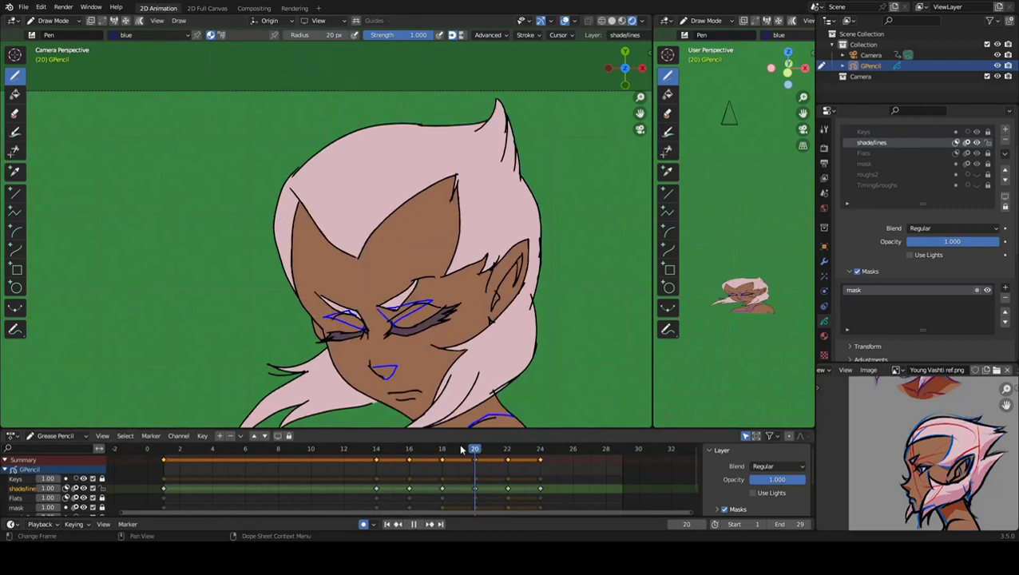
key(space)
drag(446, 272, 516, 205)
shift+middle_drag(517, 201, 483, 148)
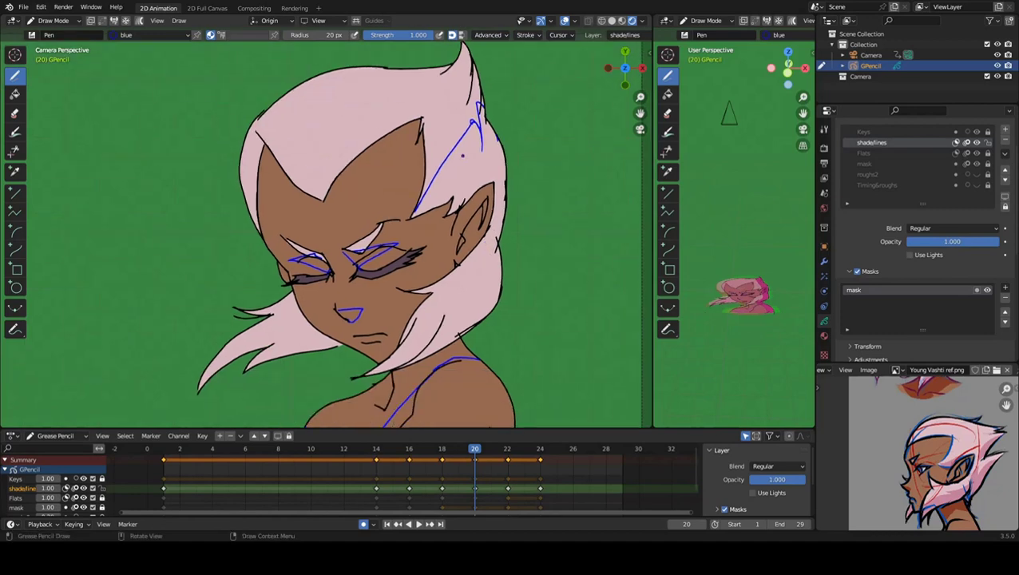
drag(466, 110, 453, 163)
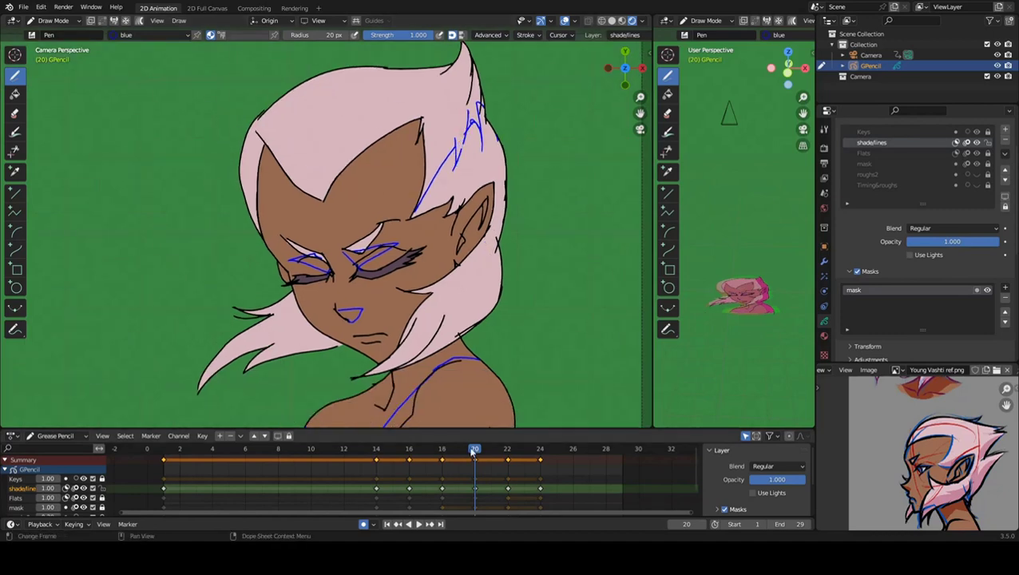
mouse_move(475, 448)
mouse_down()
mouse_move(504, 449)
mouse_move(361, 453)
mouse_up()
On frame 18, draw shadow lines on the forehead, across the cheek and through the hair.
key(shift+Left)
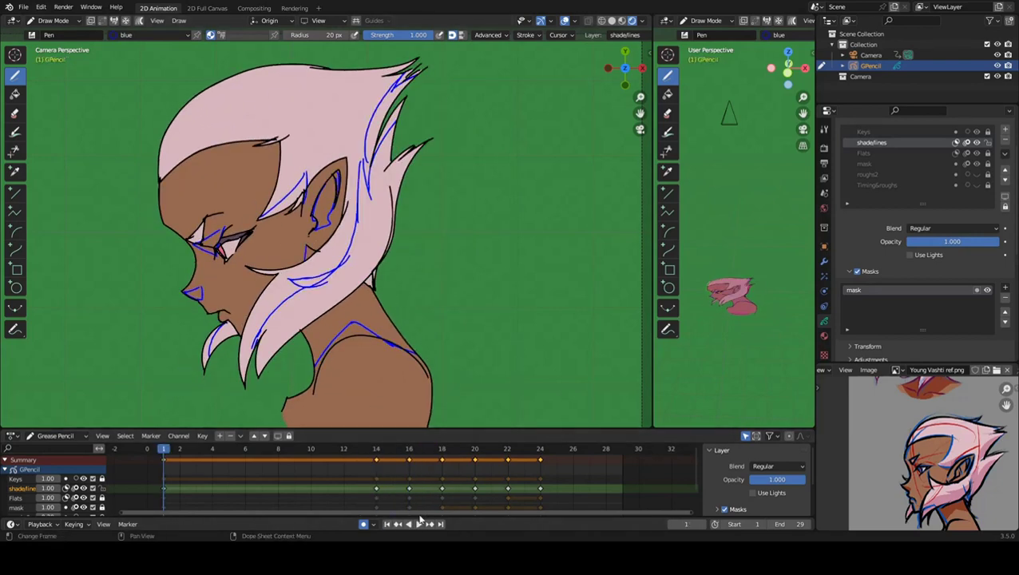
key(Up)
key(Up)
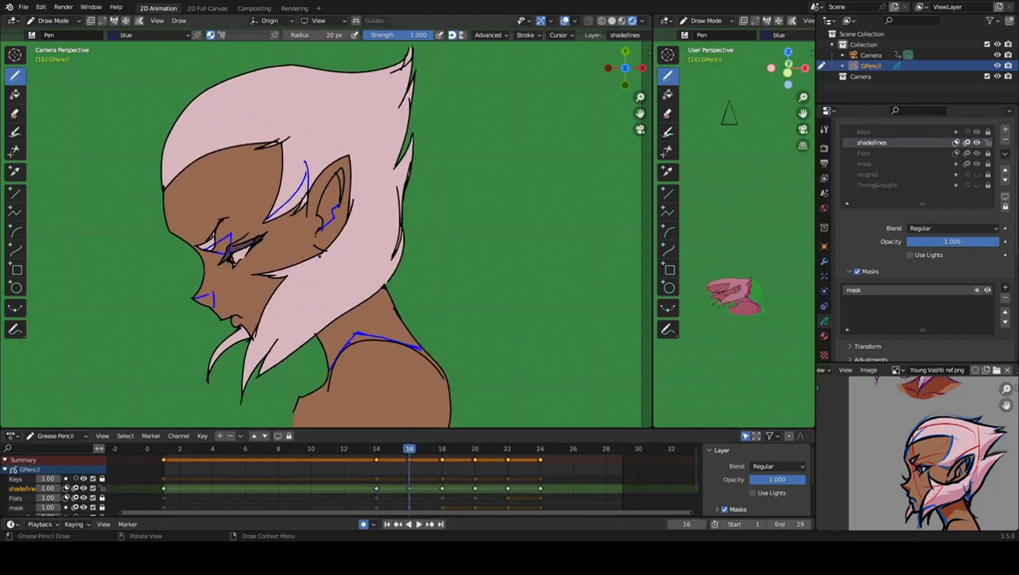
key(Up)
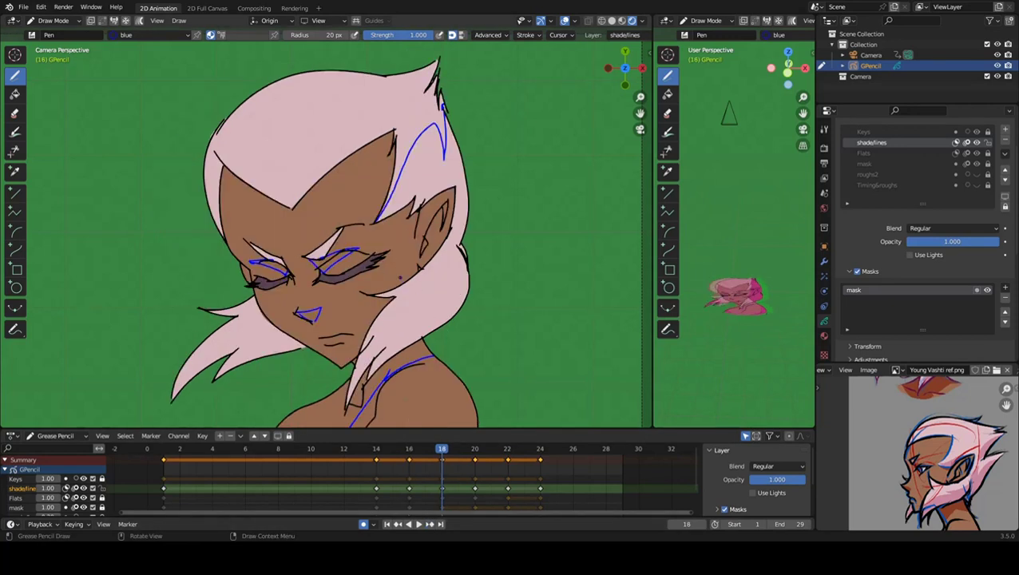
mouse_move(370, 232)
mouse_down()
mouse_move(361, 255)
mouse_move(376, 293)
mouse_move(364, 352)
mouse_up()
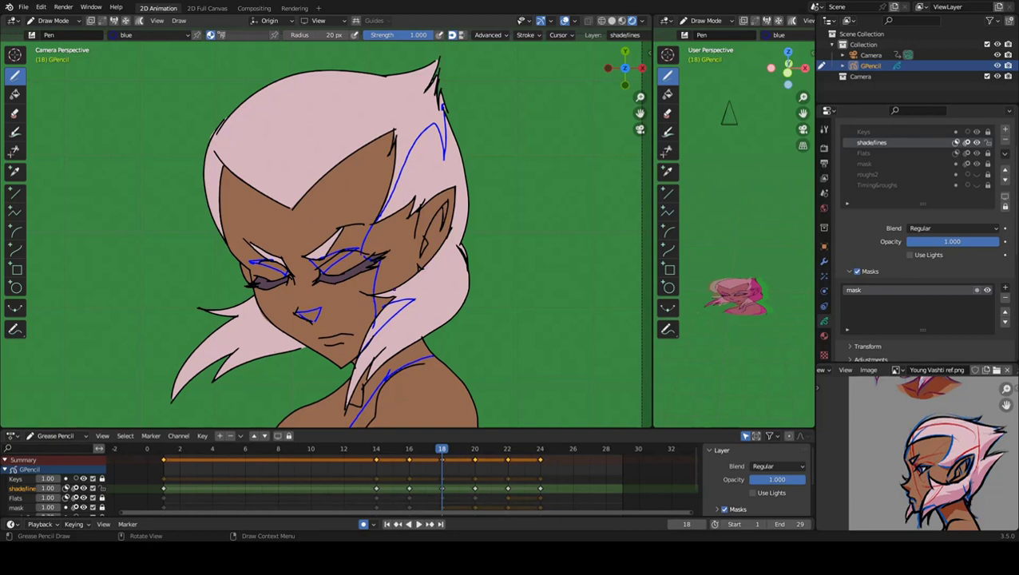
drag(381, 293, 421, 267)
drag(378, 111, 298, 196)
drag(394, 130, 301, 193)
mouse_move(397, 101)
mouse_down()
mouse_move(399, 134)
mouse_move(367, 122)
mouse_up()
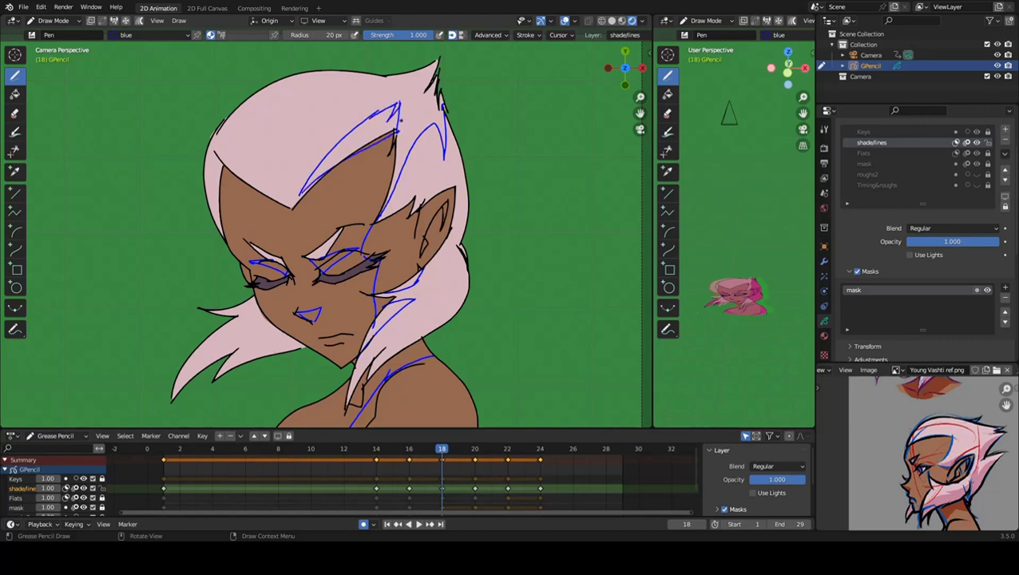
scroll(407, 226, down, 1)
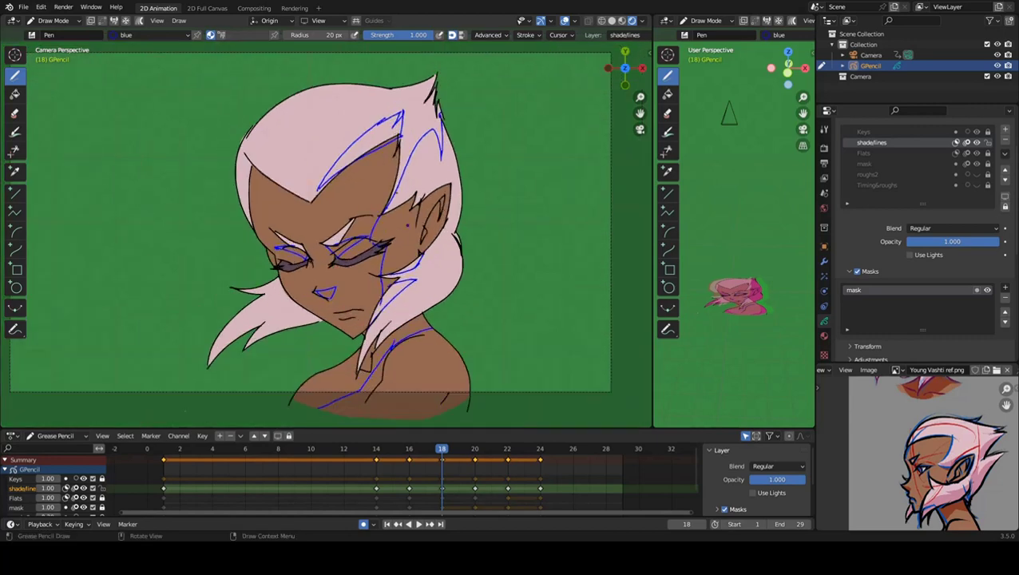
Add hair shadow strokes on frame 20, and hair, eye and cheek lines on frame 22.
key(space)
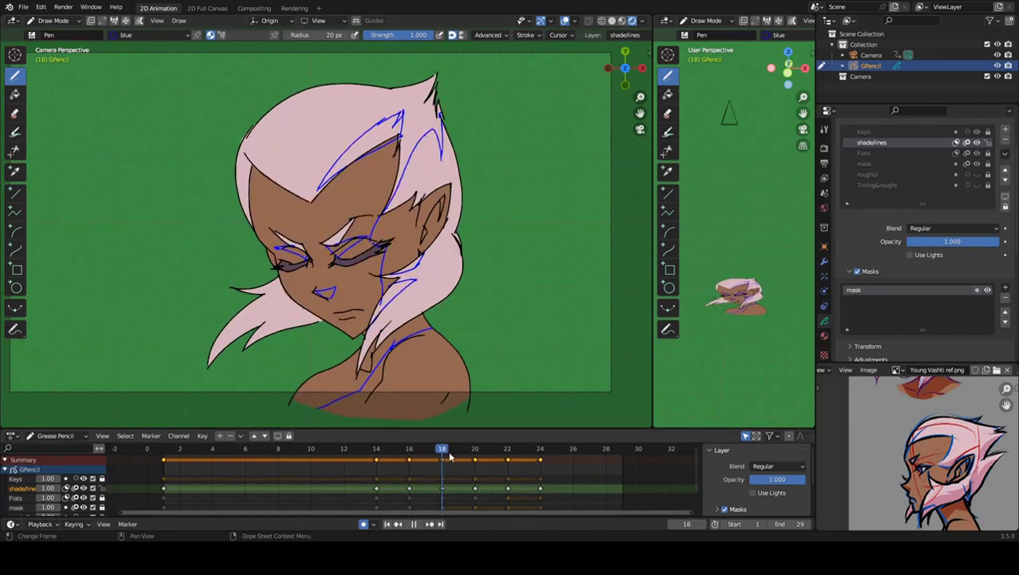
key(space)
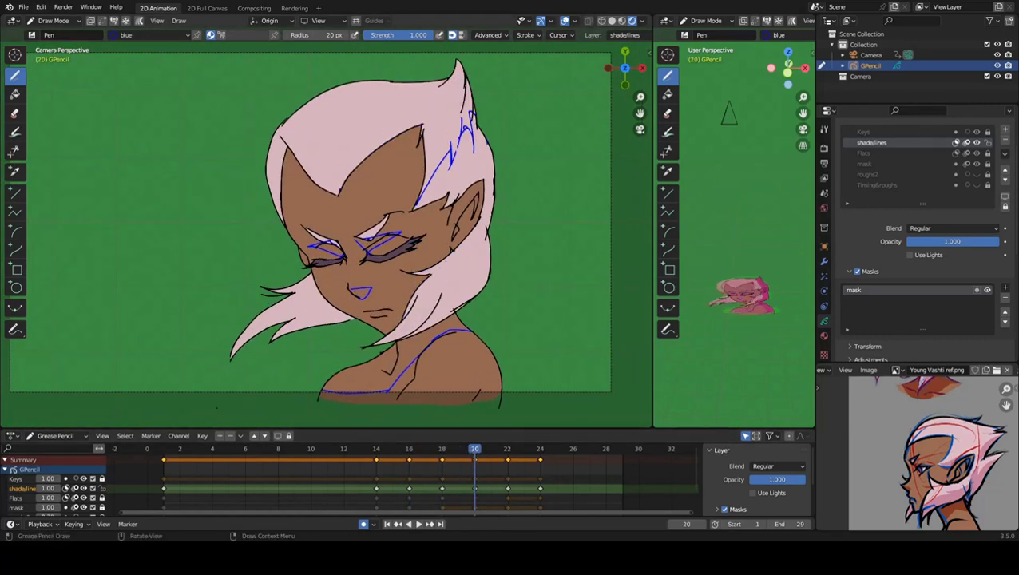
mouse_move(417, 135)
mouse_down()
mouse_move(342, 182)
mouse_move(430, 106)
mouse_up()
drag(489, 452, 506, 453)
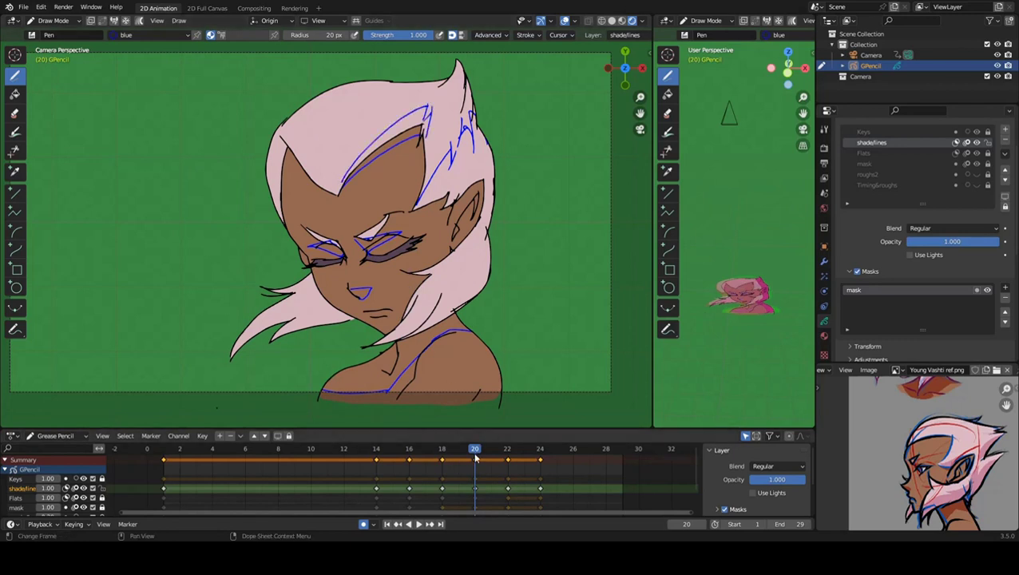
mouse_move(390, 201)
mouse_down()
mouse_move(436, 193)
mouse_move(448, 259)
mouse_up()
mouse_move(391, 274)
mouse_down()
mouse_move(426, 345)
mouse_move(396, 374)
mouse_up()
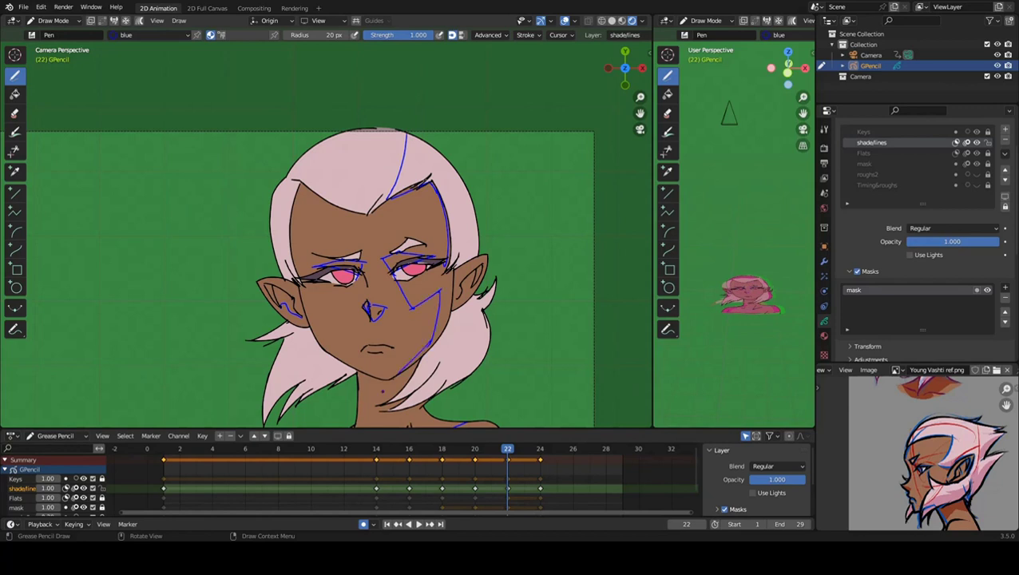
scroll(400, 375, down, 1)
shift+middle_drag(641, 404, 642, 302)
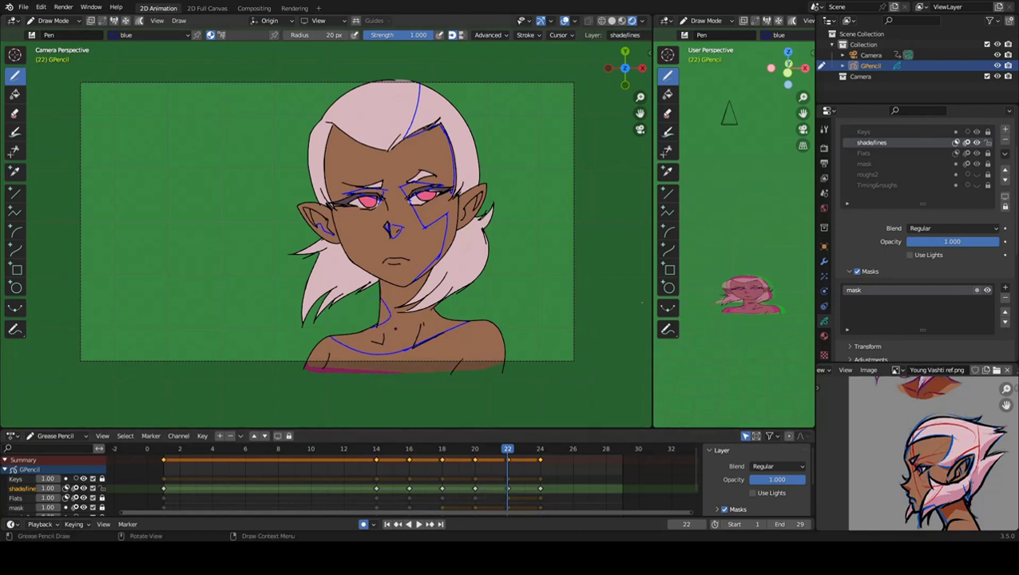
Draw a forehead-to-cheek shadow line on frame 24 and replay the animation to review it.
key(space)
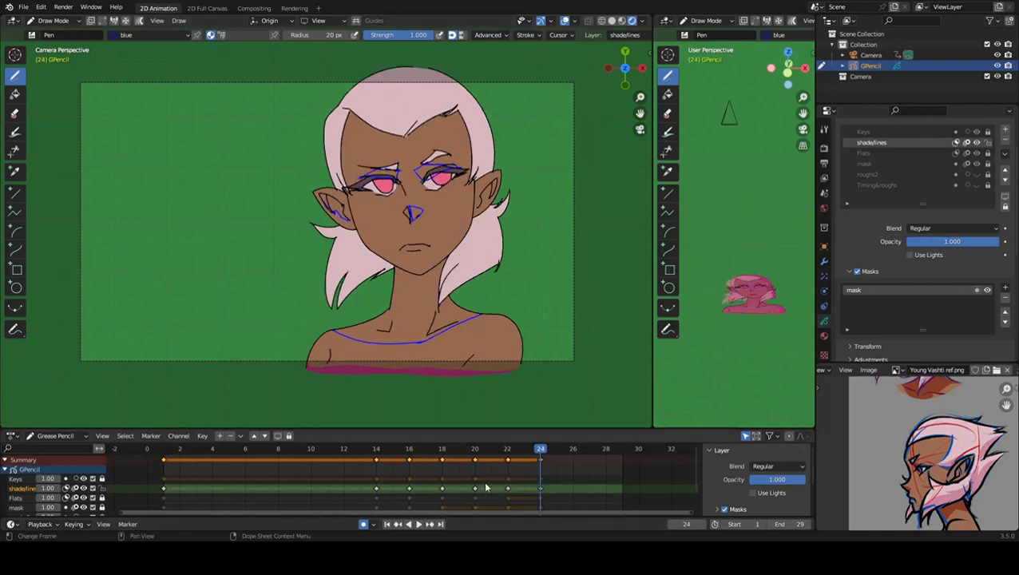
key(space)
drag(462, 209, 432, 257)
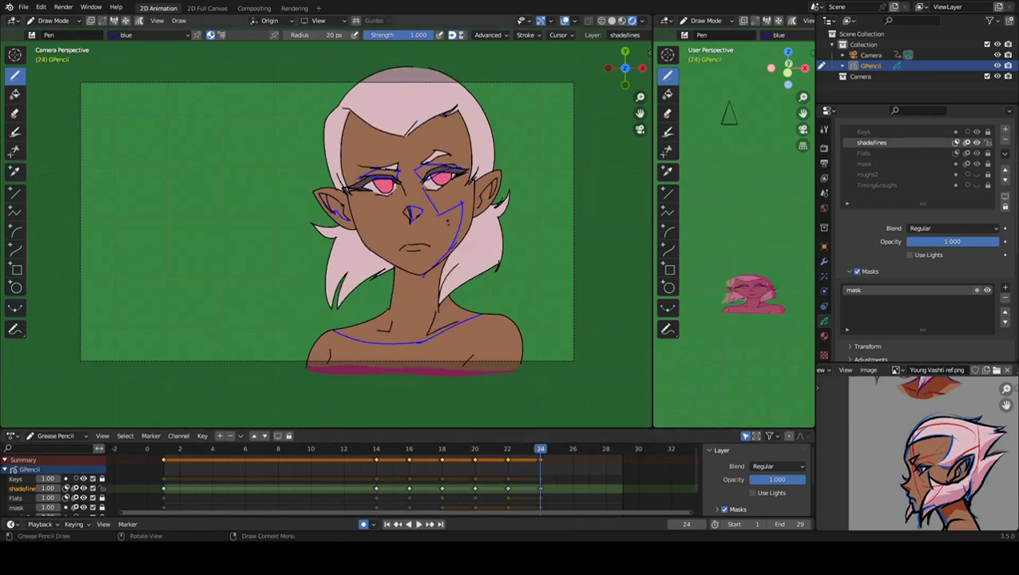
key(space)
key(space)
shift+middle_drag(531, 314, 513, 416)
key(space)
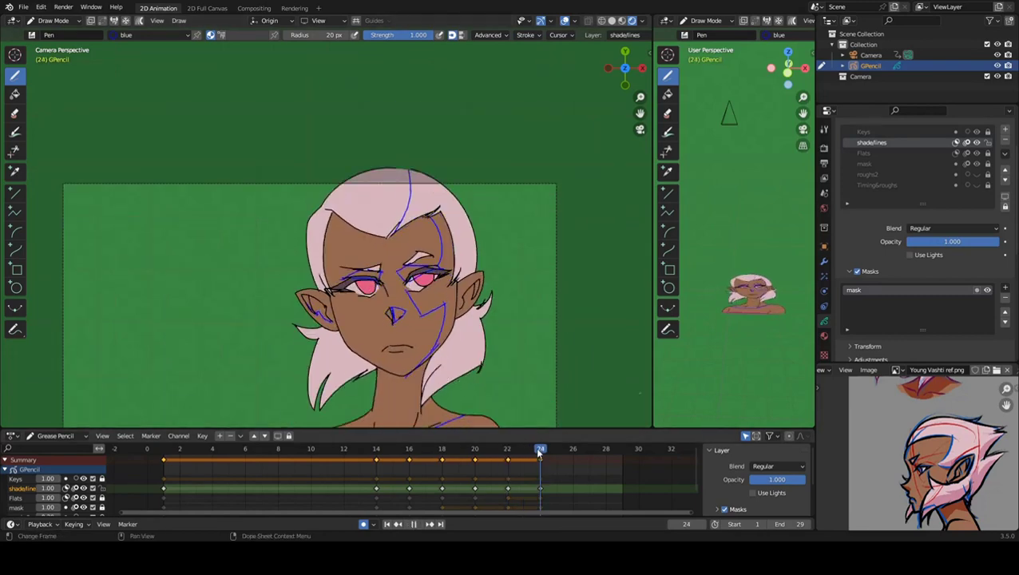
key(space)
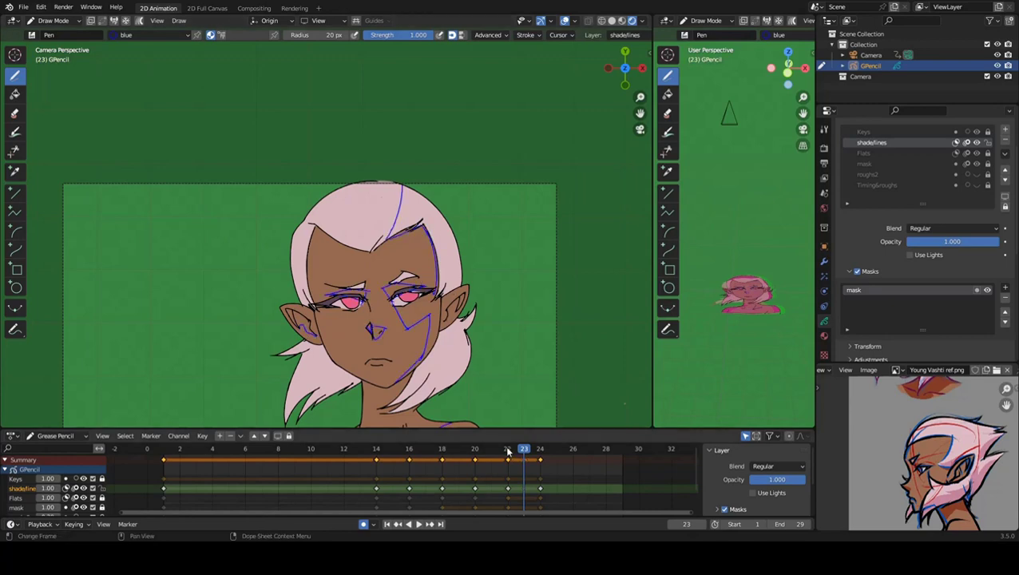
key(Left)
key(space)
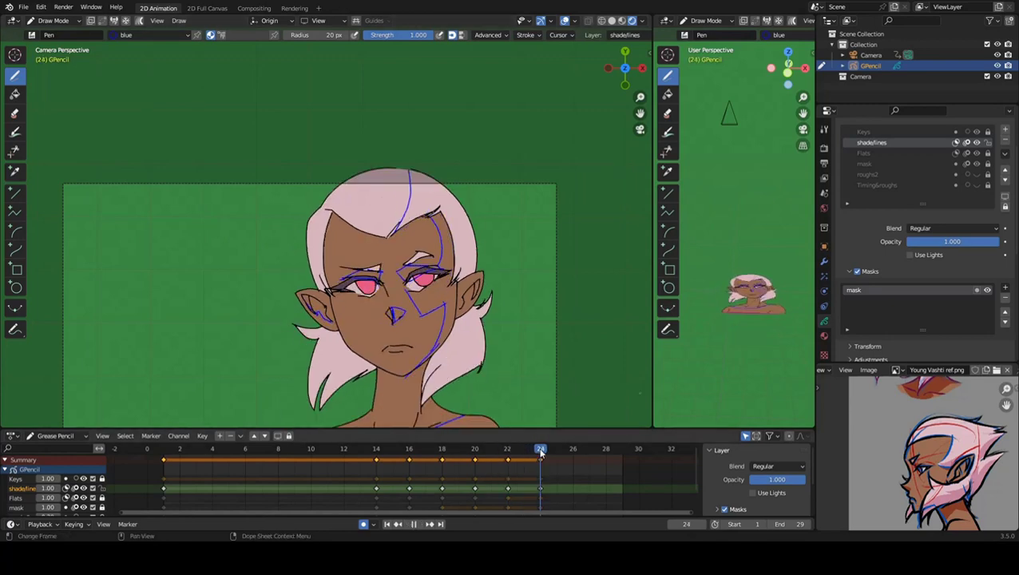
key(space)
scroll(407, 417, down, 1)
key(space)
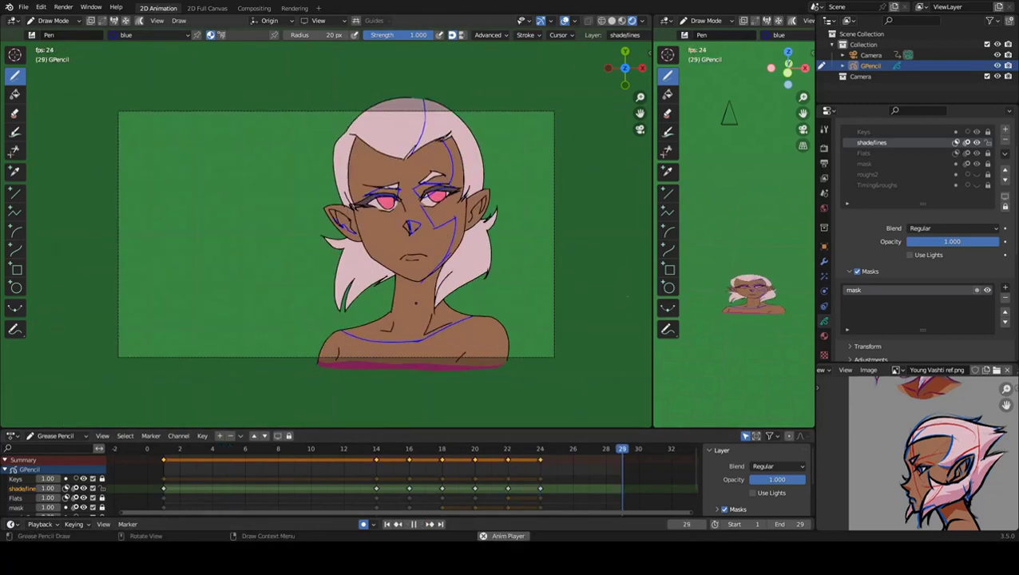
On frame 14, draw a shadow guide across the neck and hair, comparing with the previous frame.
key(space)
click(376, 452)
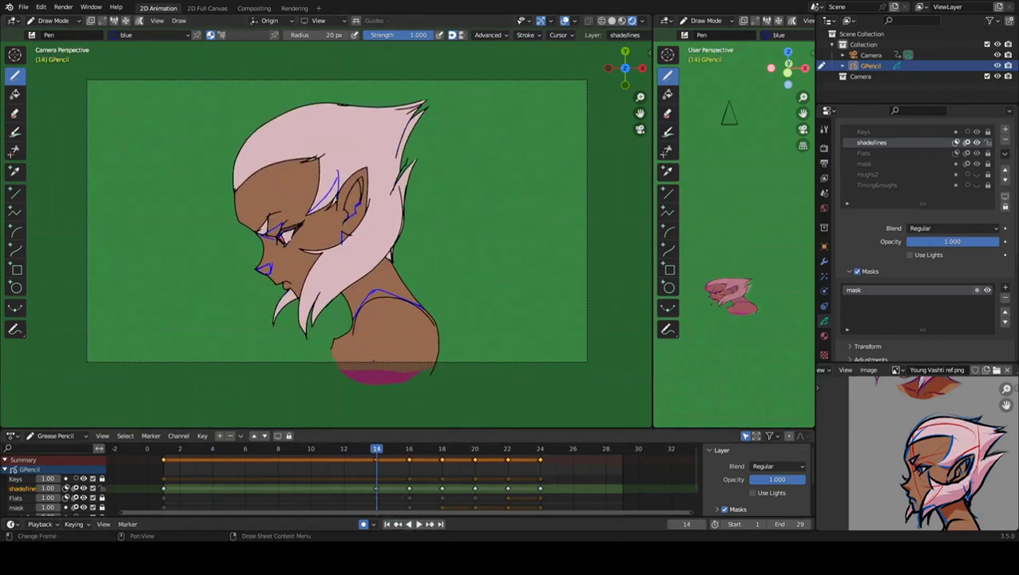
mouse_move(370, 235)
mouse_down()
mouse_move(329, 258)
mouse_move(315, 324)
mouse_up()
click(360, 452)
click(376, 452)
drag(378, 458, 376, 457)
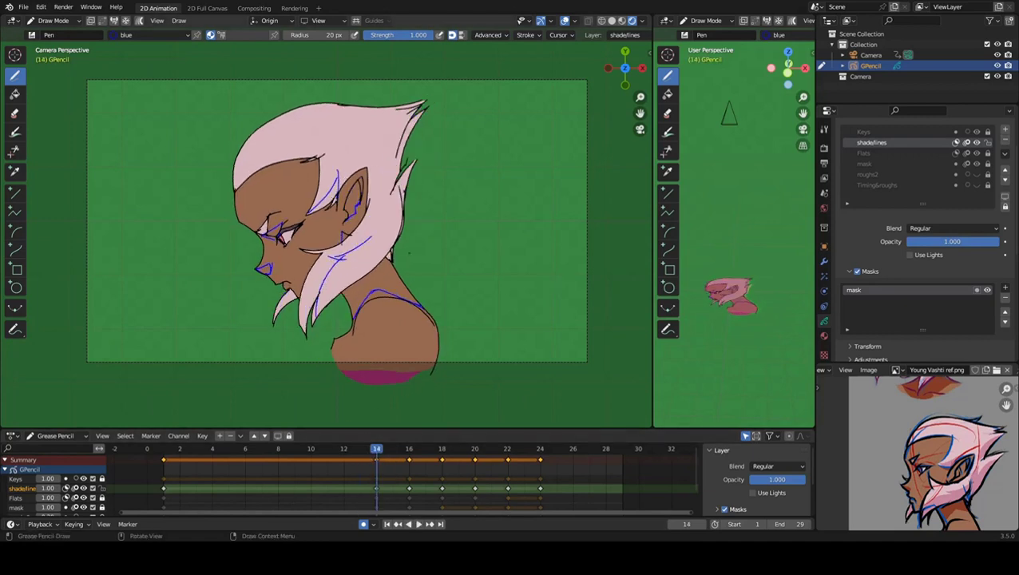
Add guide strokes on frame 14's hair near the ear, along its right edge and lower-left strand.
drag(383, 183, 369, 236)
drag(392, 149, 380, 199)
mouse_move(376, 455)
mouse_down()
mouse_move(361, 456)
mouse_move(376, 456)
mouse_up()
drag(410, 116, 385, 161)
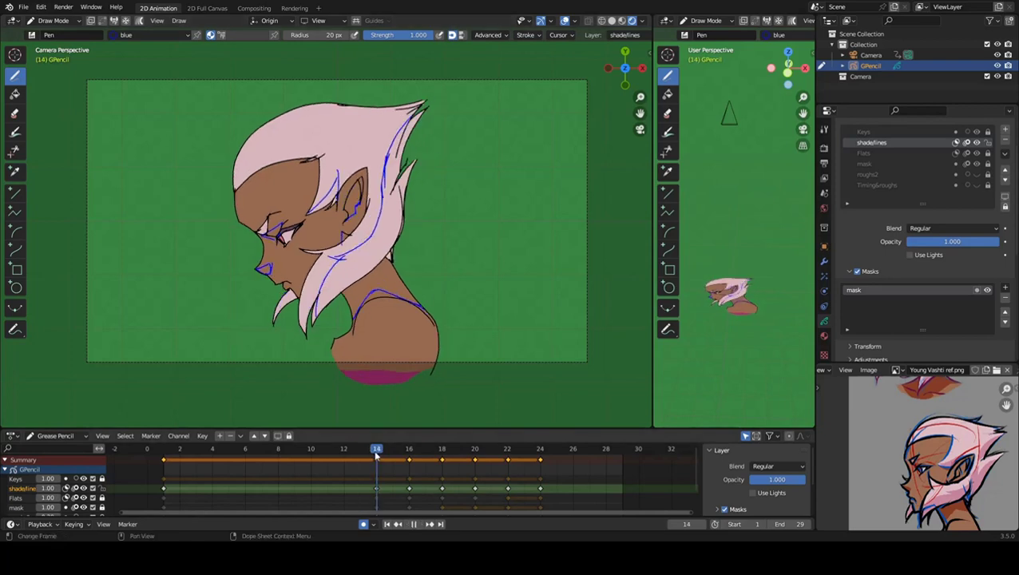
key(space)
key(space)
scroll(266, 330, up, 2)
drag(286, 299, 305, 272)
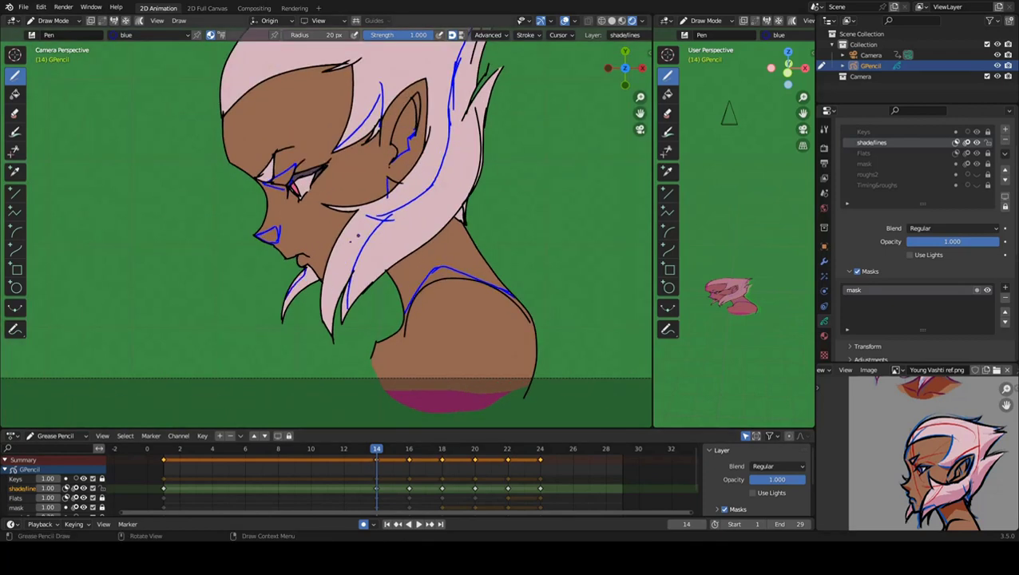
scroll(437, 400, down, 2)
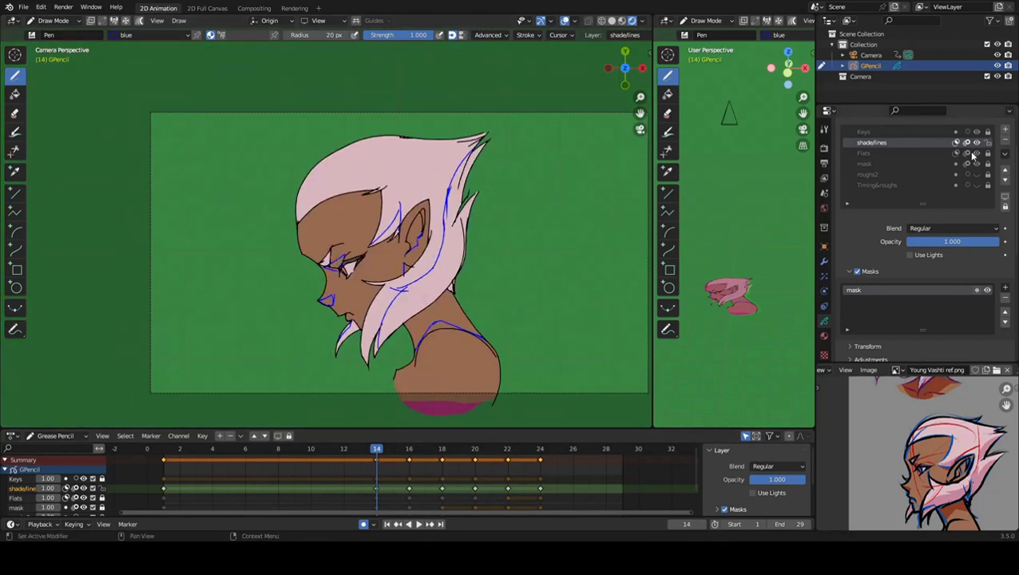
Lower the shadelines layer opacity to 0.548 and preview the animation with the faded guides.
drag(985, 246, 944, 246)
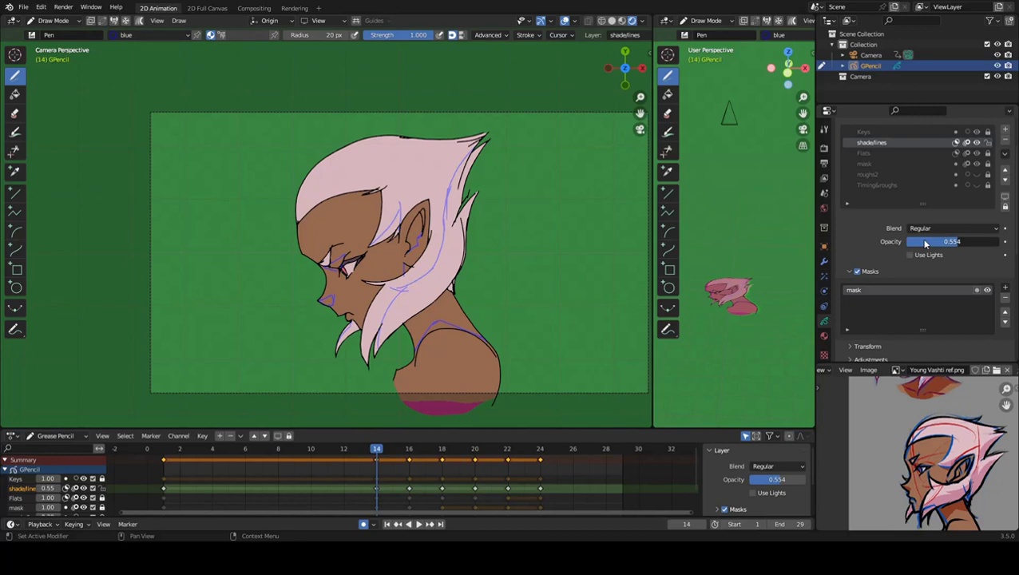
click(418, 524)
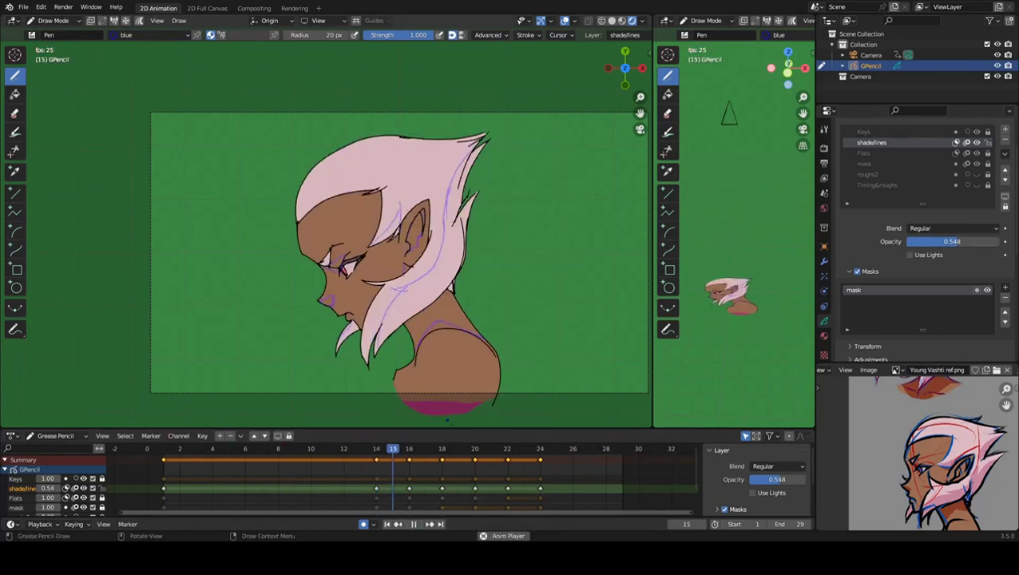
key(Escape)
key(Up)
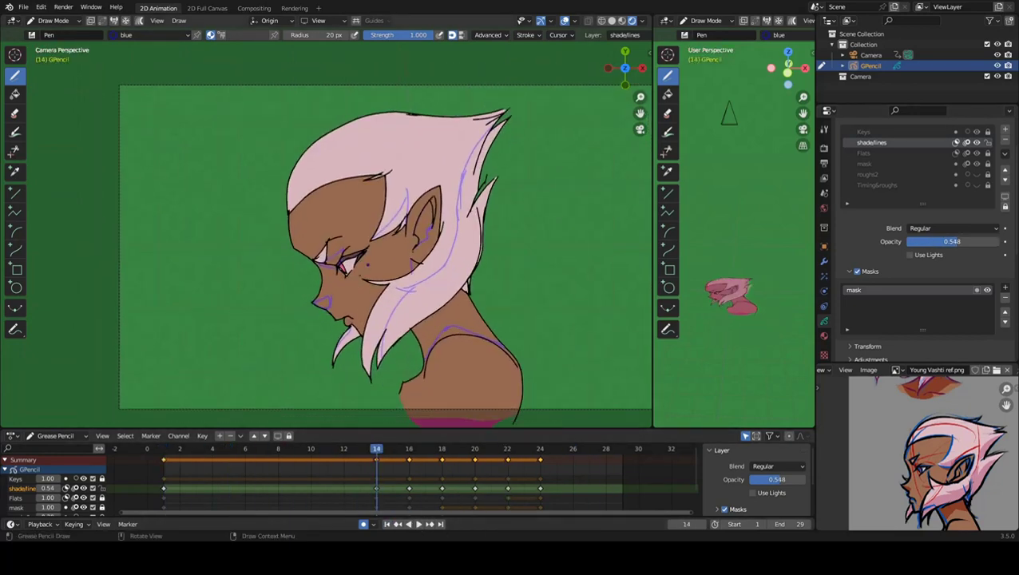
key(Down)
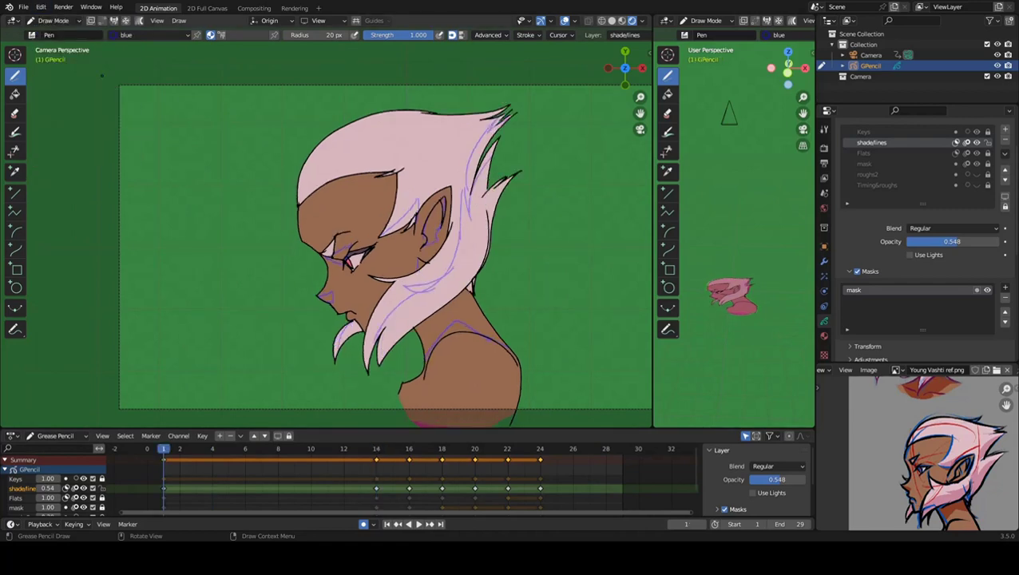
key(Home)
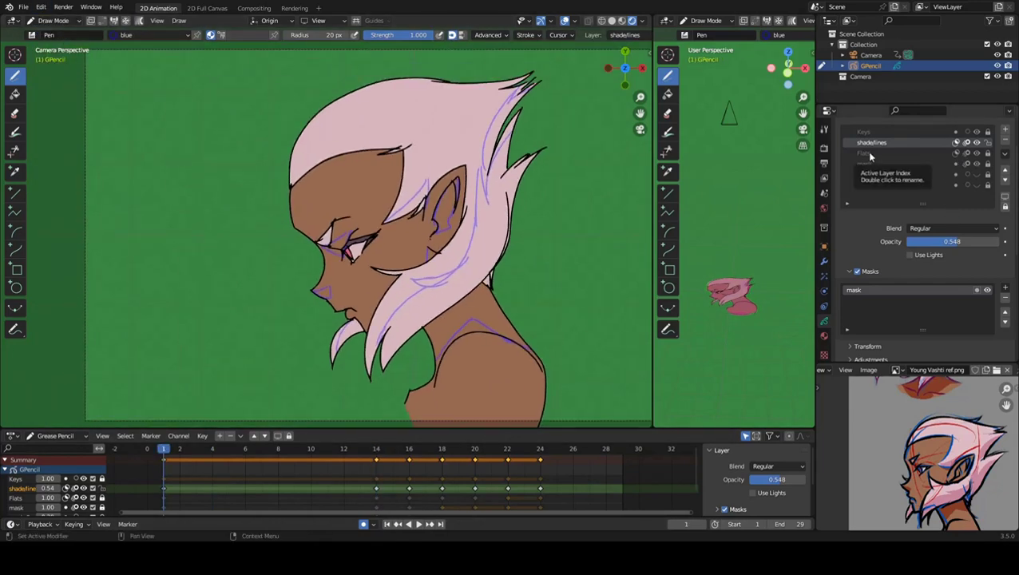
Add a new layer named Shade, pick a reddish vertex paint colour, and mask it with the mask layer.
click(1005, 130)
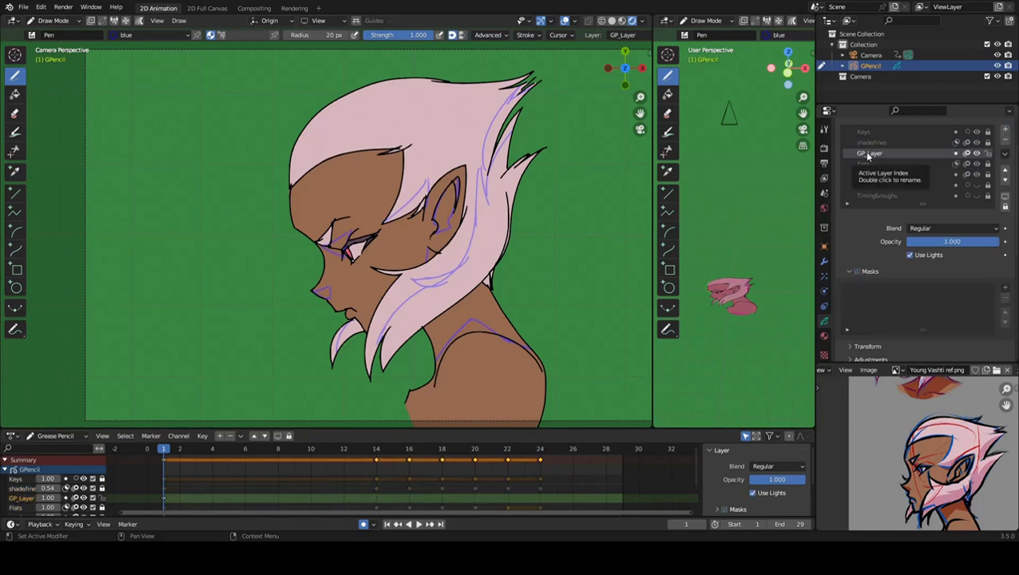
double_click(869, 154)
text(Shado)
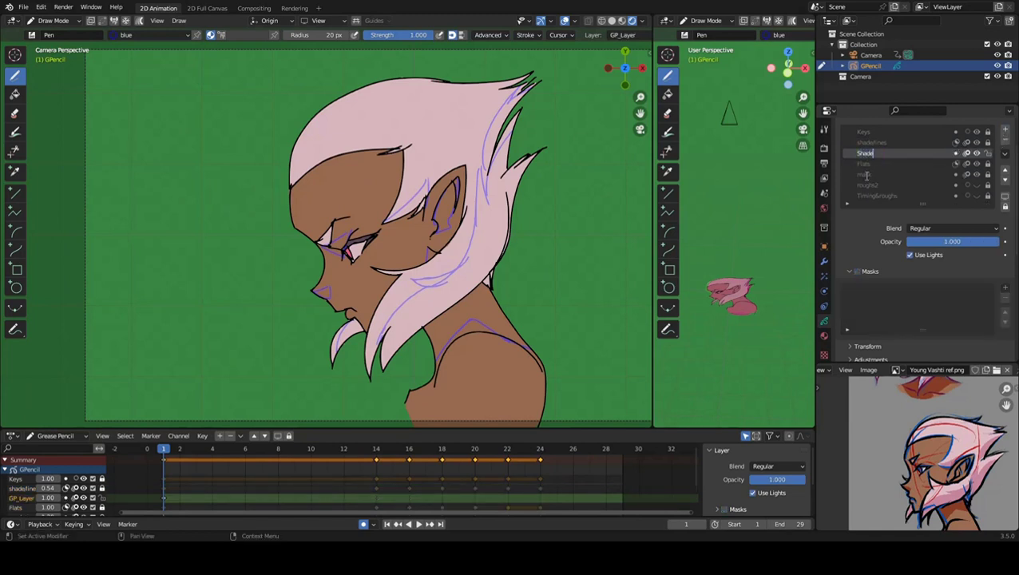
key(Return)
click(222, 35)
click(247, 35)
click(246, 79)
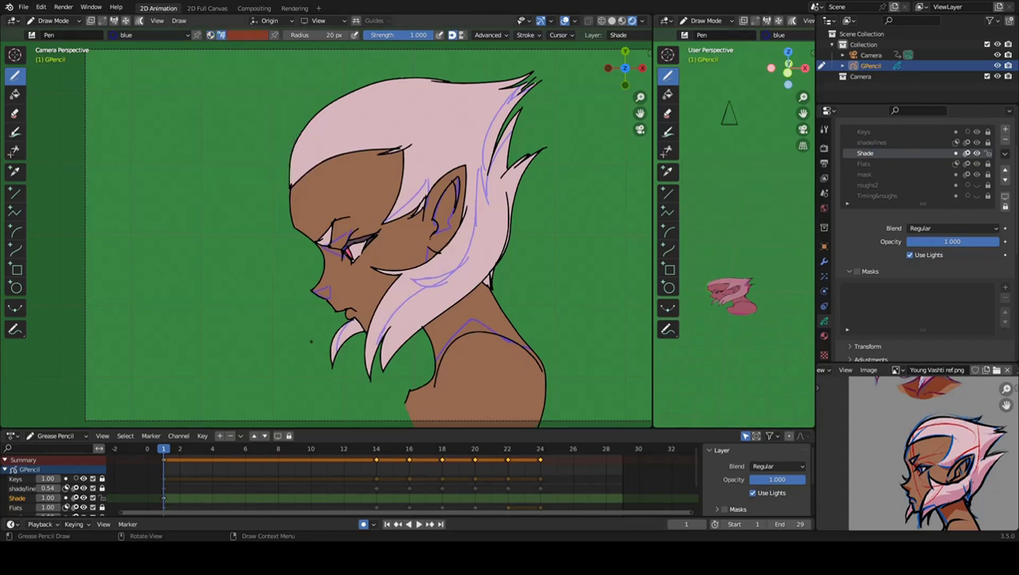
scroll(327, 336, up, 4)
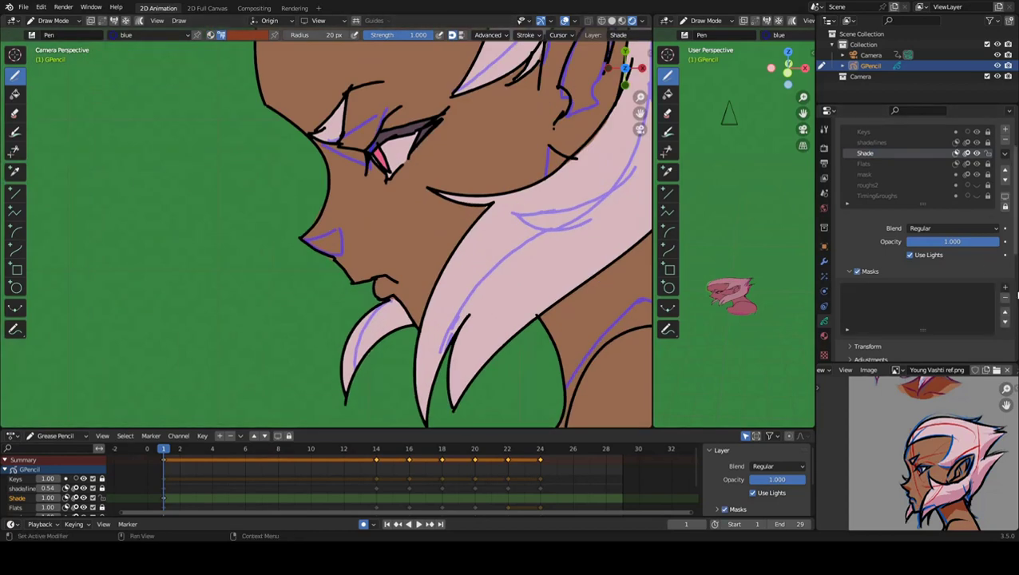
click(1005, 287)
click(943, 320)
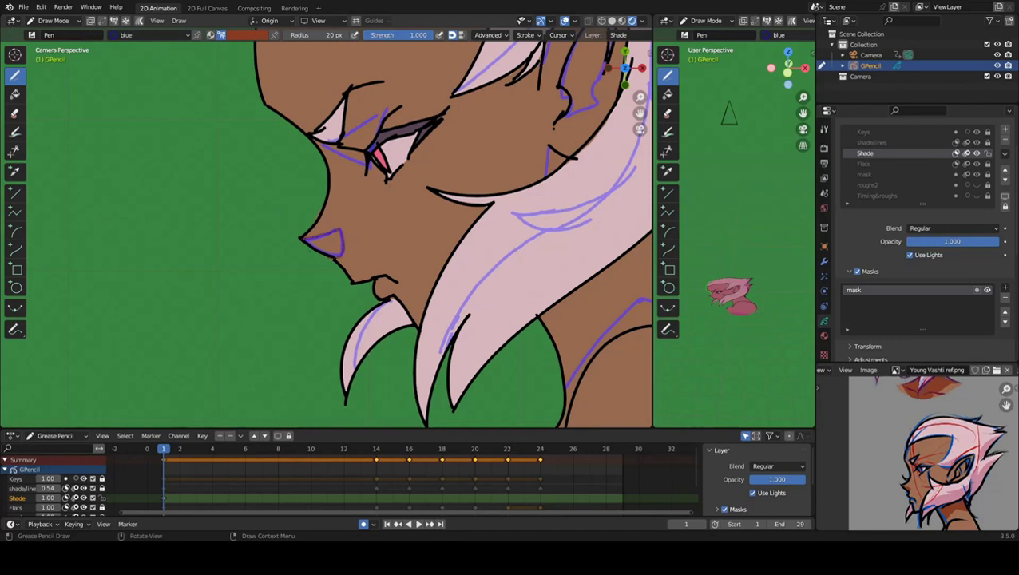
Undo the accidental lip fill, turn off vertex colour painting, and switch to the Fills material.
key(ctrl+z)
click(153, 36)
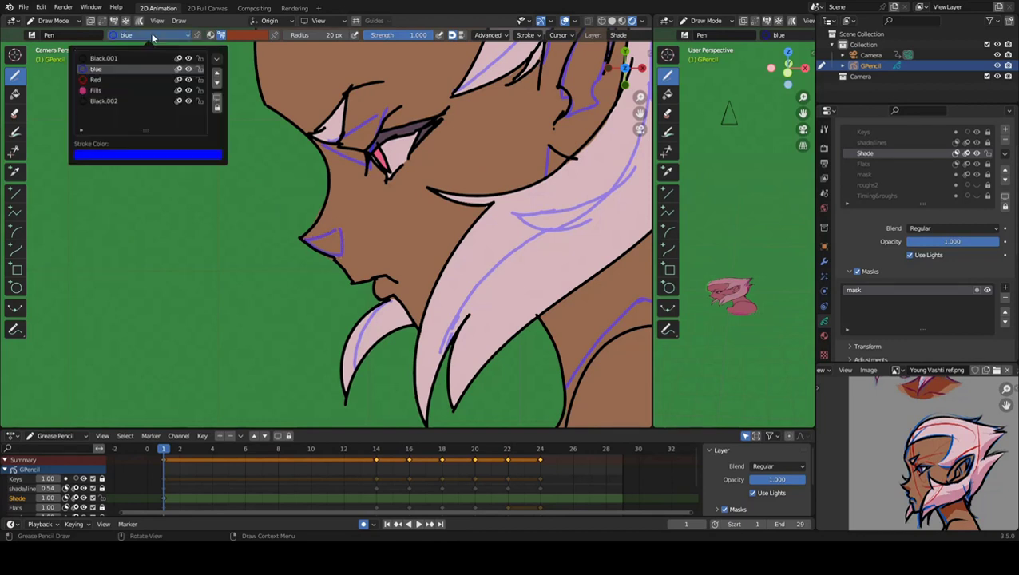
click(221, 35)
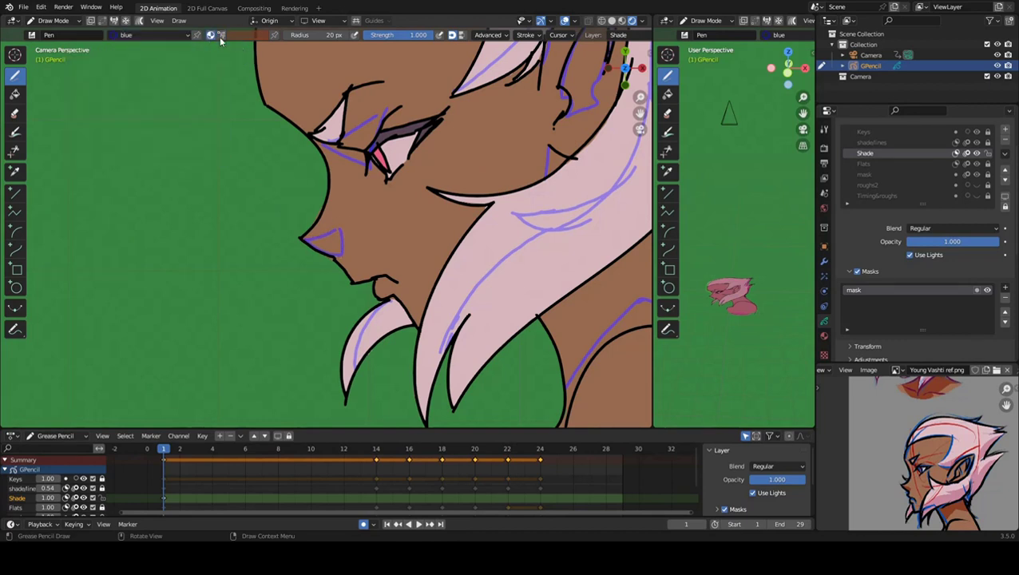
click(153, 36)
click(98, 91)
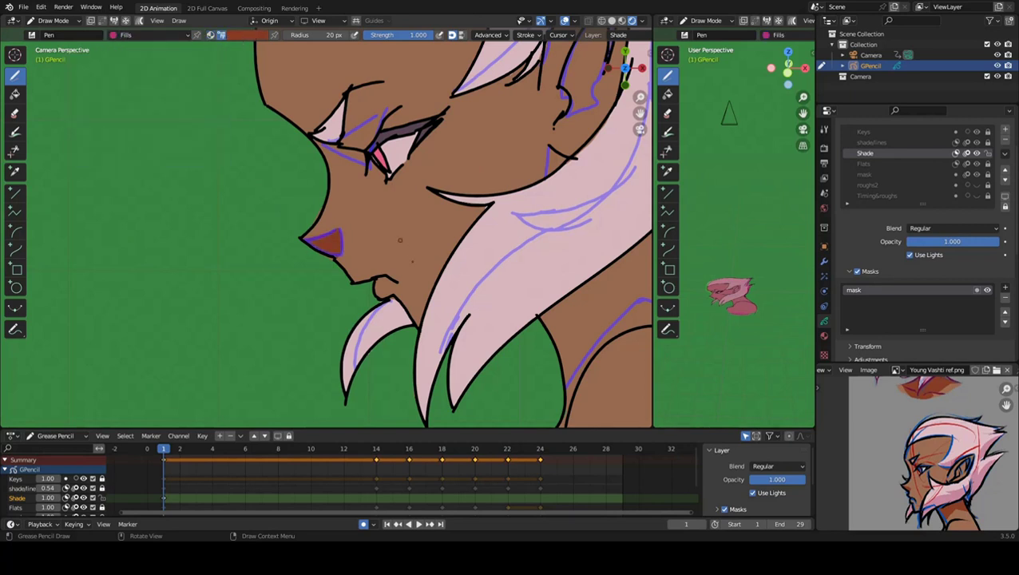
Paint darker Shade fills over the neck, inner ear and around the eye.
scroll(399, 239, down, 3)
mouse_move(426, 188)
mouse_down()
mouse_move(371, 276)
mouse_move(443, 188)
mouse_move(492, 271)
mouse_up()
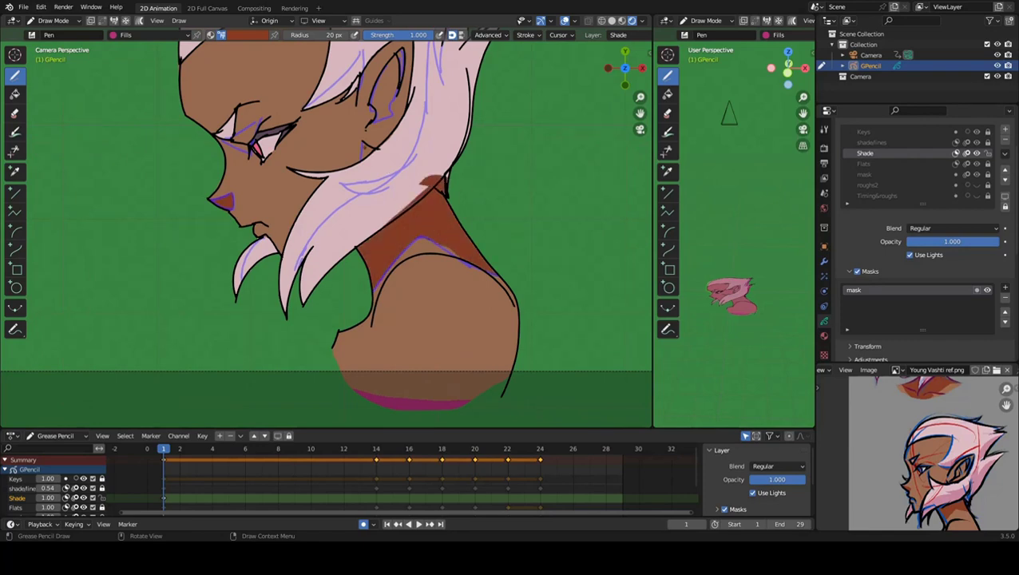
scroll(364, 250, up, 3)
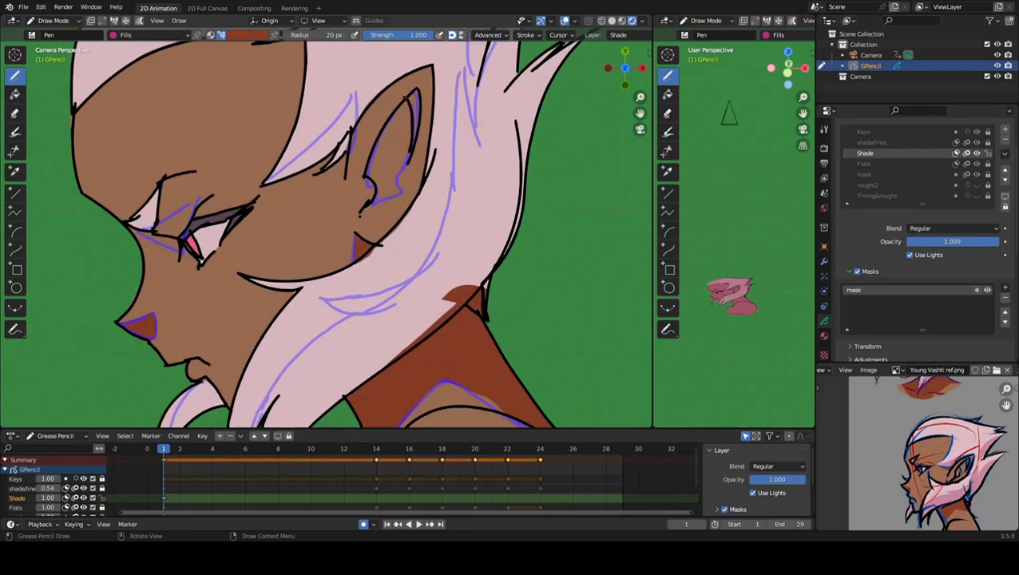
mouse_move(376, 128)
mouse_down()
mouse_move(379, 180)
mouse_move(412, 96)
mouse_move(380, 192)
mouse_up()
drag(177, 231, 144, 246)
drag(192, 204, 146, 243)
scroll(281, 180, down, 5)
On frame 14, shade the lips, eye socket, inside the ear and the neck below the jaw.
key(Up)
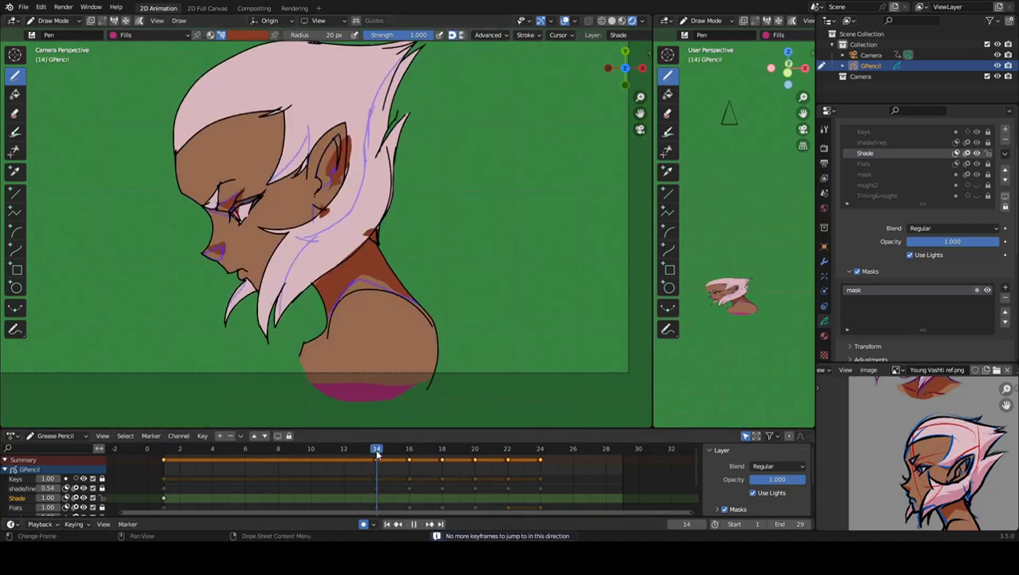
scroll(268, 318, up, 5)
mouse_move(271, 288)
mouse_down()
mouse_move(297, 296)
mouse_move(294, 305)
mouse_up()
drag(316, 204, 283, 232)
drag(311, 212, 292, 226)
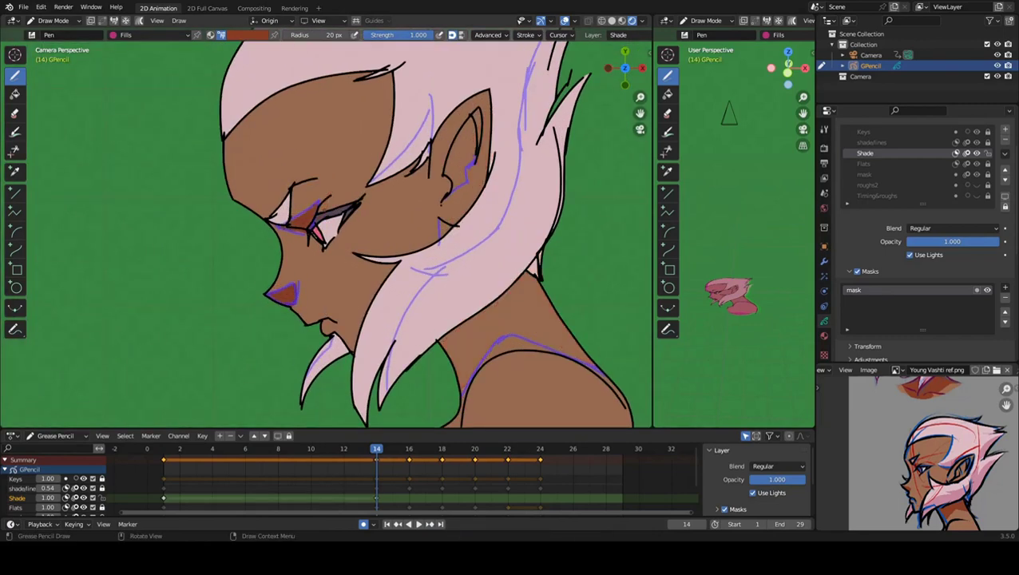
drag(441, 219, 446, 236)
drag(465, 176, 449, 195)
drag(478, 117, 444, 192)
shift+middle_drag(547, 342, 464, 203)
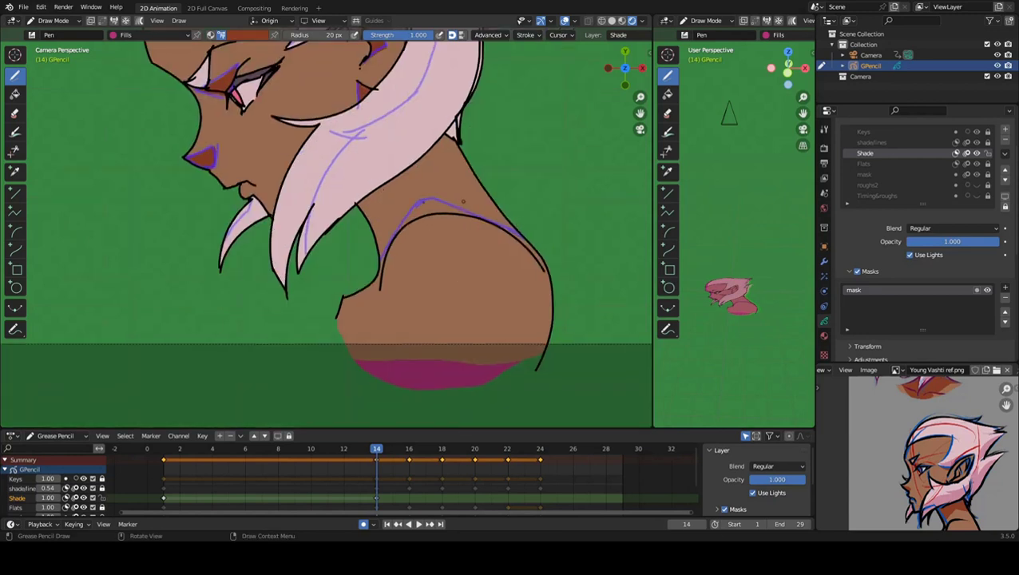
mouse_move(435, 142)
mouse_down()
mouse_move(384, 183)
mouse_move(374, 248)
mouse_move(441, 141)
mouse_move(504, 223)
mouse_up()
shift+middle_drag(319, 200, 376, 343)
scroll(326, 228, down, 1)
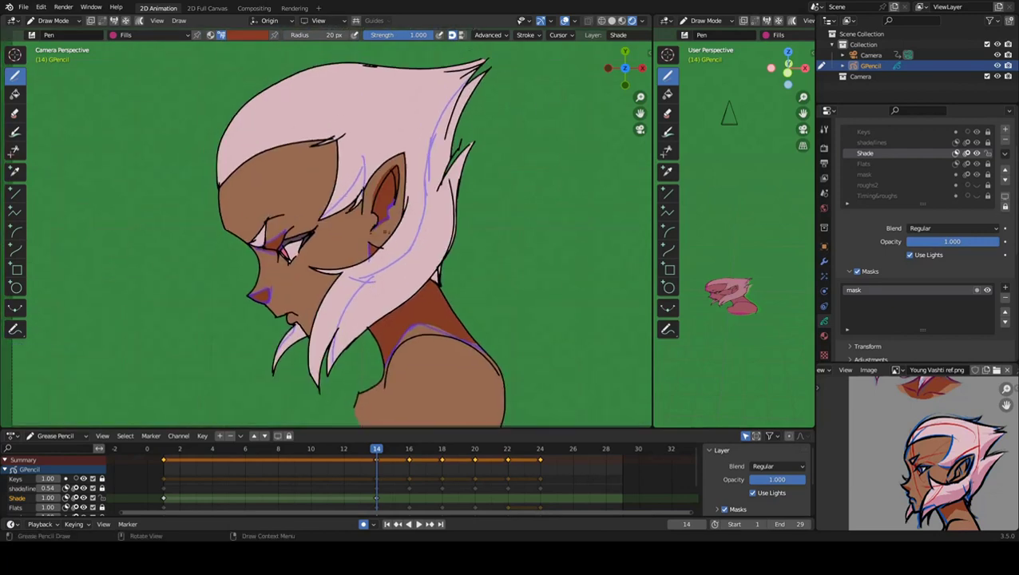
On frame 16, shade the nose, eye, inner ear and the neck below the hair.
click(409, 449)
scroll(215, 320, up, 1)
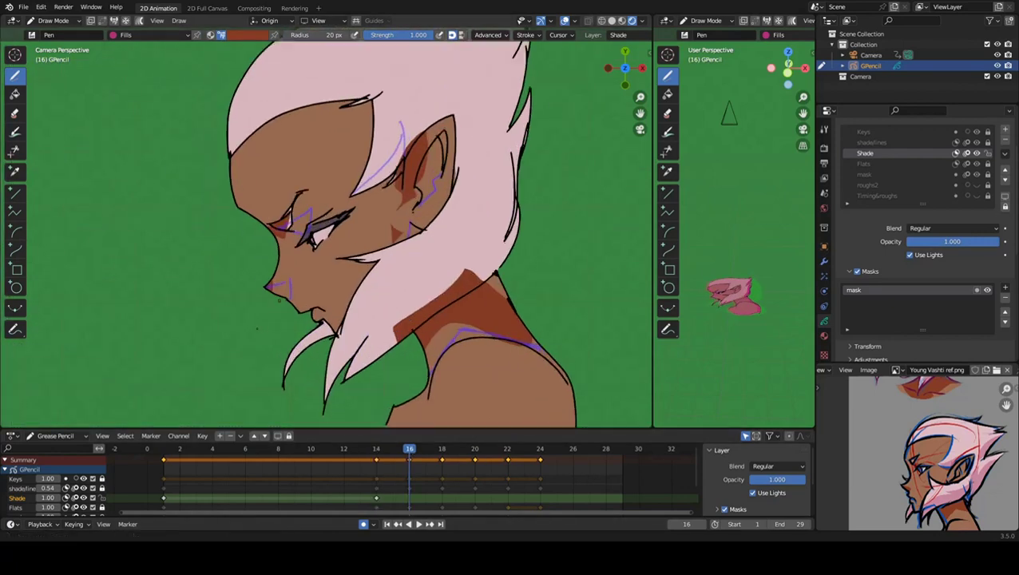
scroll(216, 319, up, 2)
mouse_move(271, 273)
mouse_down()
mouse_move(297, 280)
mouse_move(294, 288)
mouse_up()
mouse_move(288, 206)
mouse_down()
mouse_move(321, 195)
mouse_move(324, 178)
mouse_up()
shift+middle_drag(384, 224, 280, 267)
mouse_move(376, 145)
mouse_down()
mouse_move(361, 210)
mouse_move(369, 213)
mouse_move(358, 206)
mouse_up()
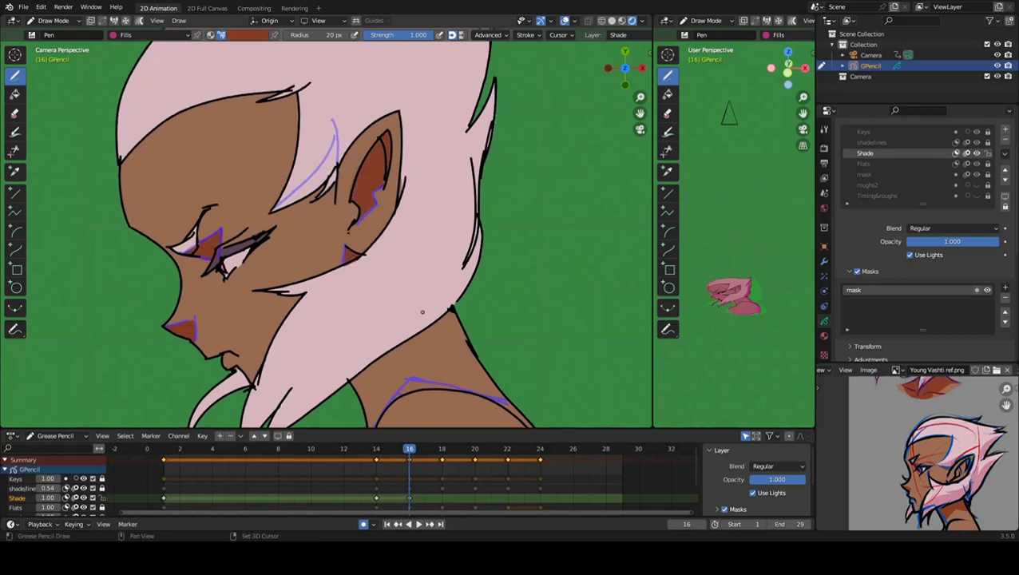
shift+middle_drag(359, 319, 320, 196)
mouse_move(404, 190)
mouse_down()
mouse_move(320, 271)
mouse_move(328, 304)
mouse_move(366, 260)
mouse_up()
mouse_move(461, 194)
mouse_down()
mouse_move(384, 276)
mouse_move(379, 254)
mouse_up()
drag(352, 257, 319, 303)
On frame 18, paint a darker shadow across the chest and neck.
key(Home)
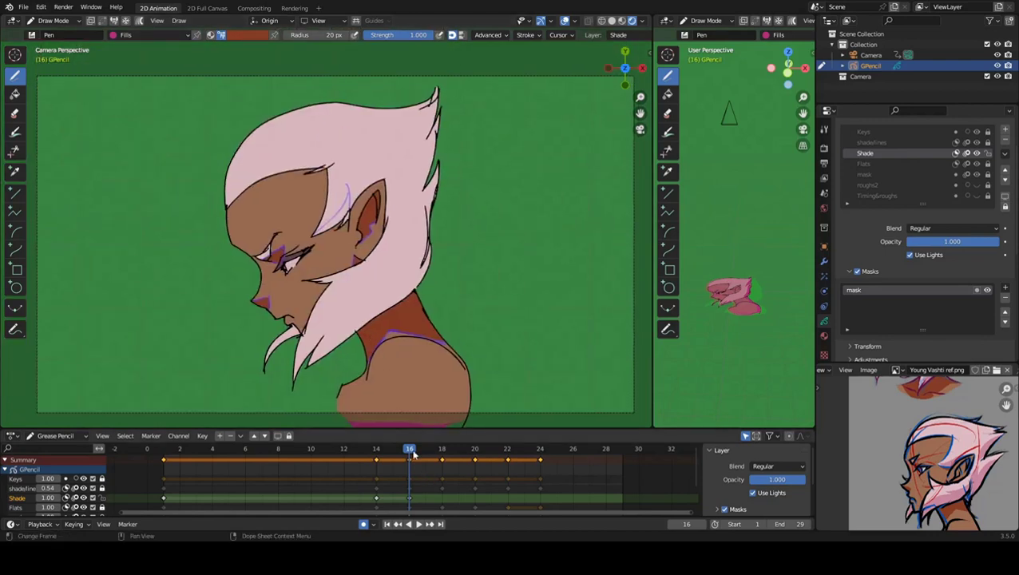
key(Up)
shift+middle_drag(320, 239, 299, 181)
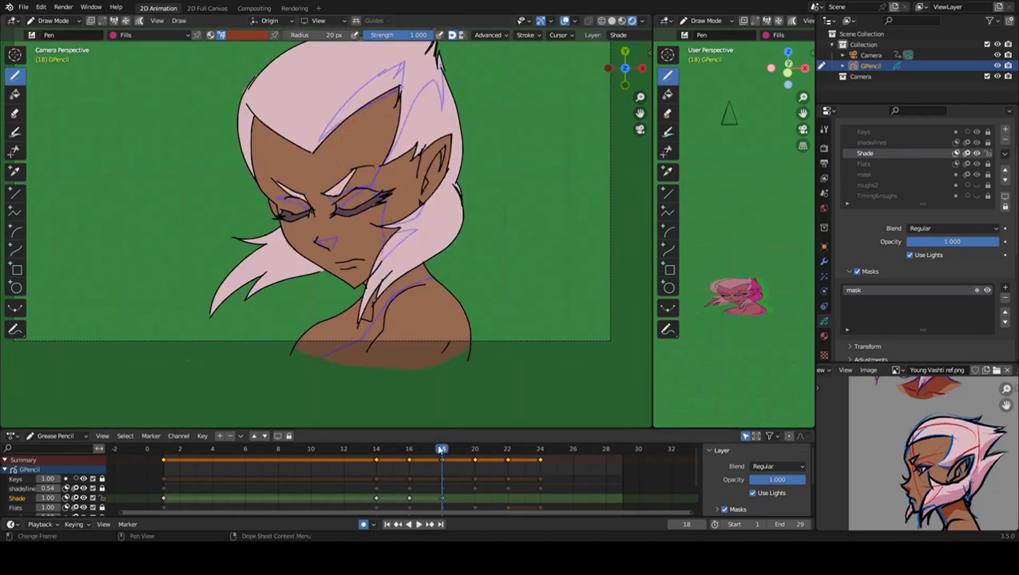
key(Down)
key(Up)
scroll(369, 332, up, 2)
mouse_move(461, 254)
mouse_down()
mouse_move(276, 367)
mouse_move(264, 361)
mouse_move(364, 262)
mouse_up()
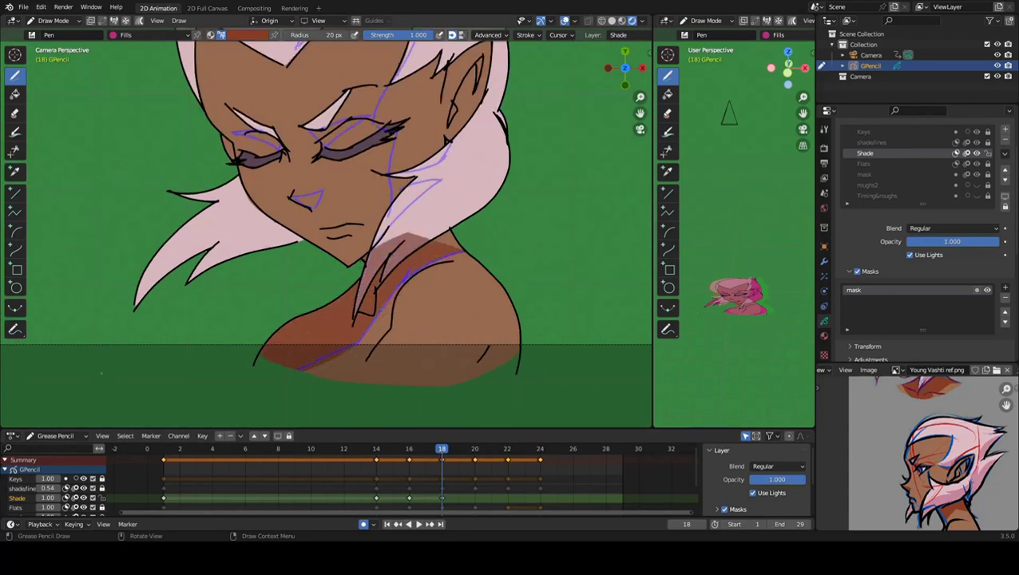
drag(457, 224, 271, 344)
scroll(275, 344, up, 2)
Shade the nose, eyelids, and right side of the face and ear on frame 18.
mouse_move(322, 242)
mouse_down()
mouse_move(285, 262)
mouse_move(308, 254)
mouse_up()
shift+middle_drag(339, 177, 323, 239)
drag(297, 239, 361, 211)
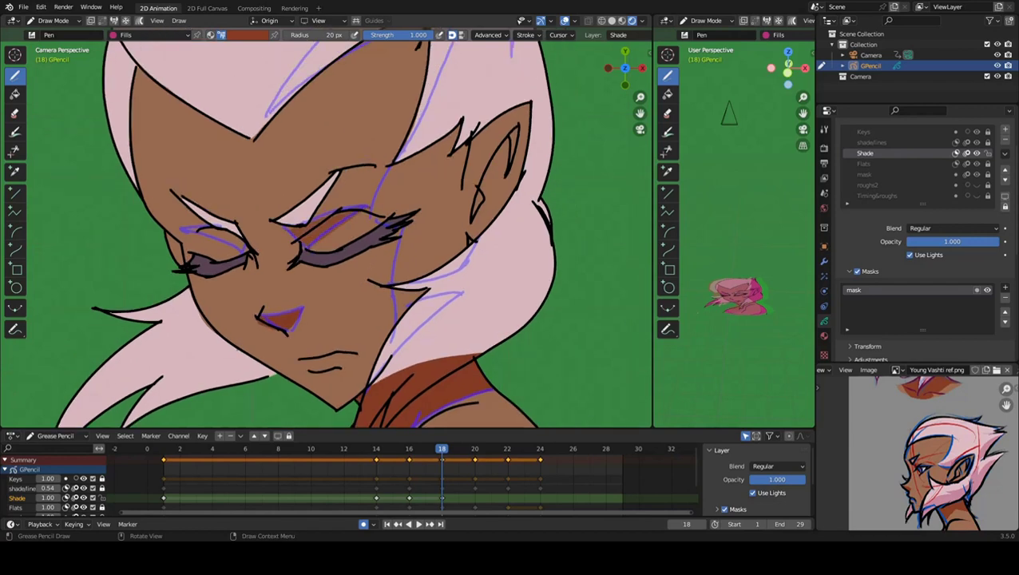
mouse_move(182, 237)
mouse_down()
mouse_move(246, 249)
mouse_move(240, 232)
mouse_up()
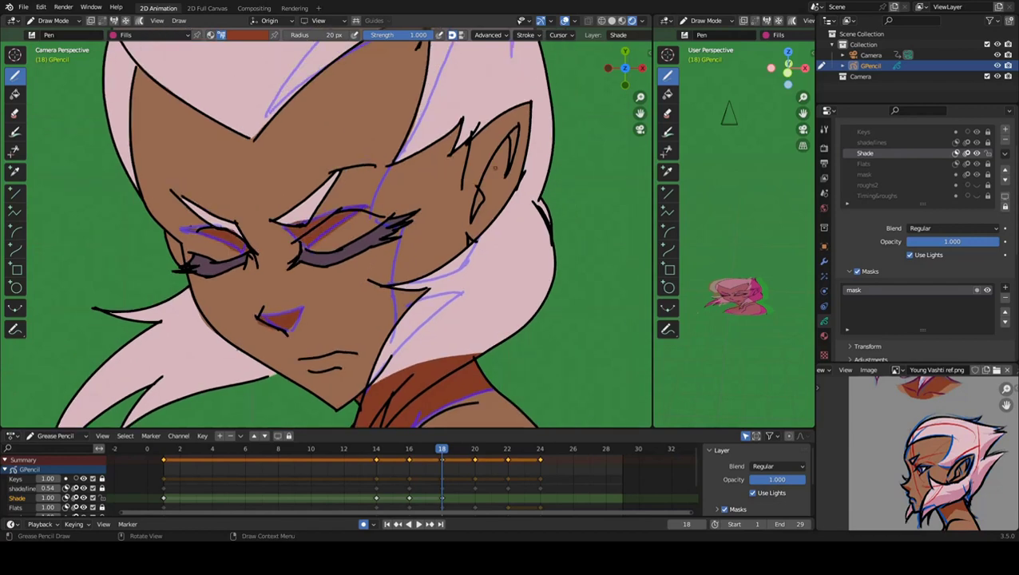
shift+middle_drag(490, 157, 434, 209)
scroll(434, 210, down, 2)
drag(390, 194, 363, 305)
mouse_move(390, 195)
mouse_down()
mouse_move(374, 321)
mouse_move(390, 307)
mouse_up()
key(ctrl+z)
key(ctrl+z)
drag(390, 195, 432, 247)
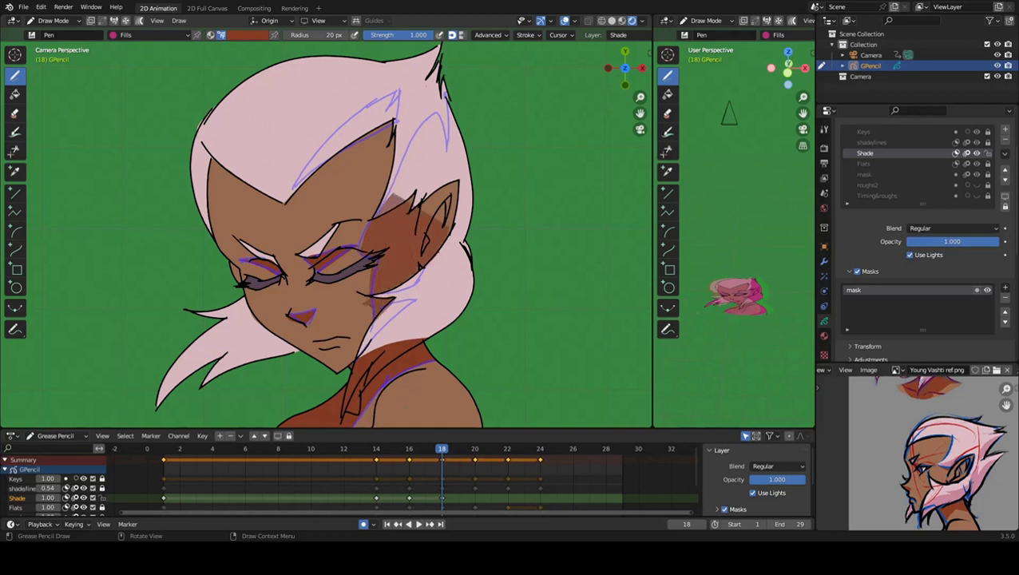
drag(459, 177, 376, 232)
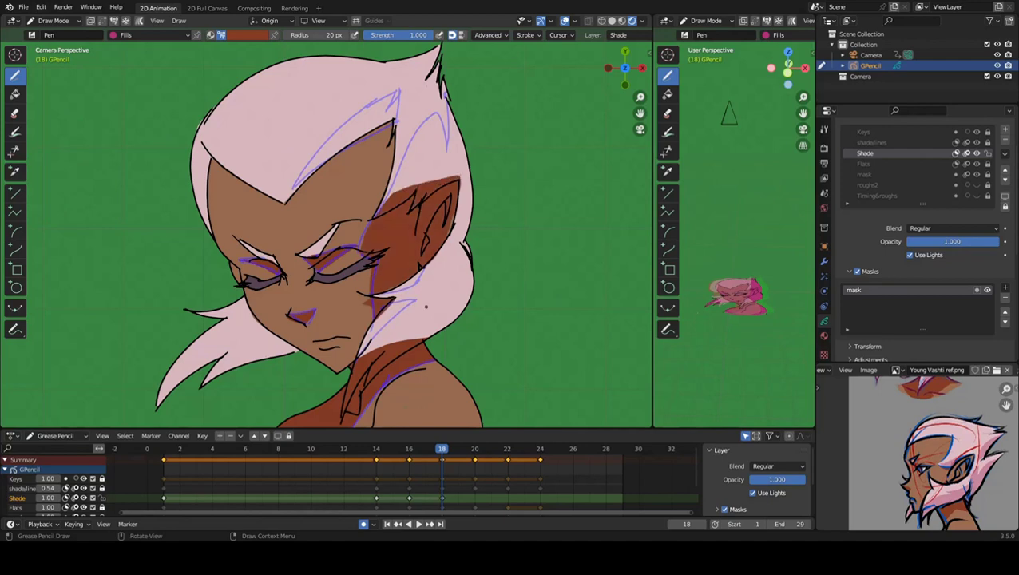
shift+middle_drag(479, 400, 457, 339)
Start a new Shade drawing on frame 20 with shadow over the neck and shoulder.
drag(441, 451, 474, 452)
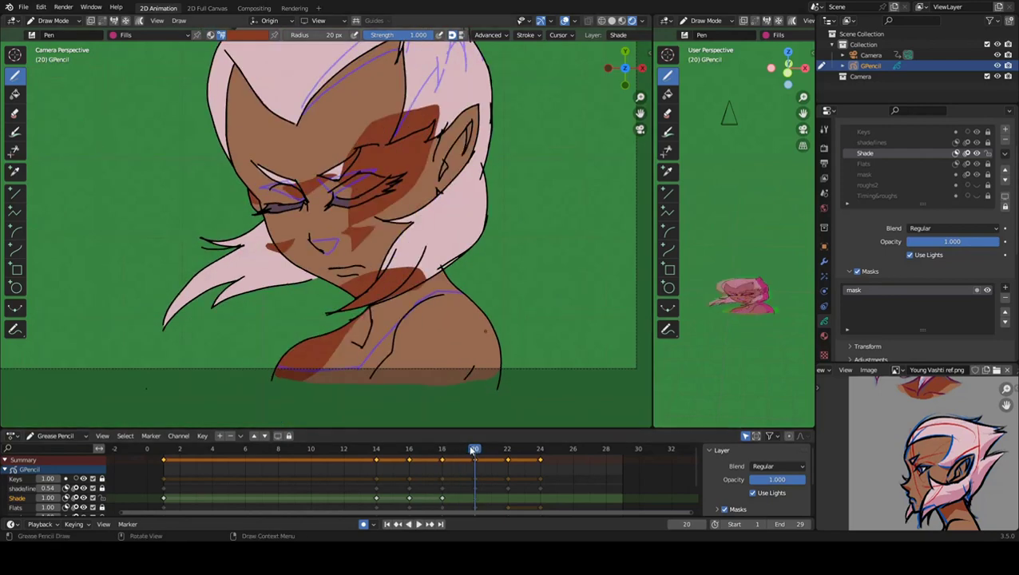
click(453, 274)
drag(461, 294, 280, 377)
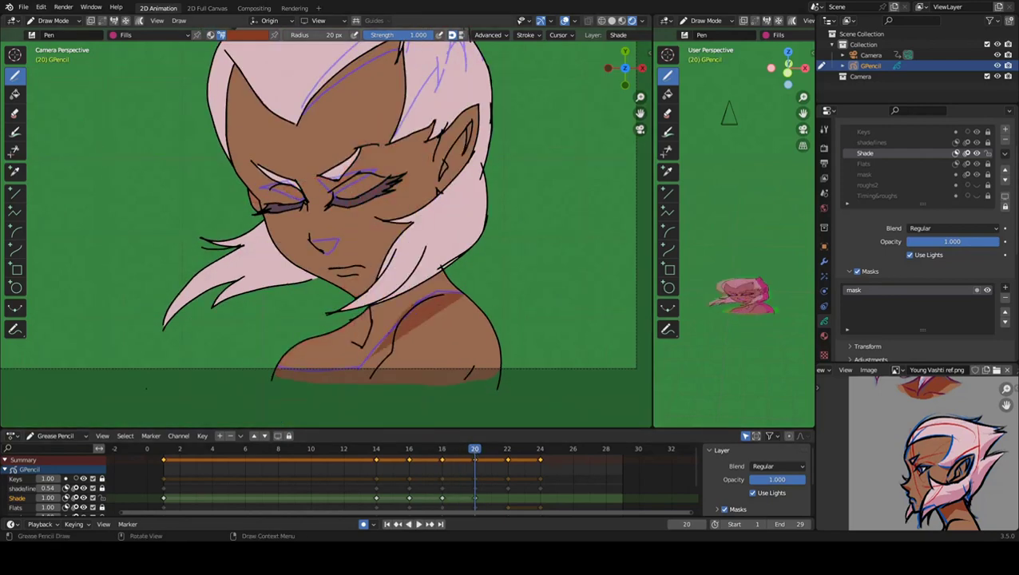
mouse_move(457, 288)
mouse_down()
mouse_move(380, 300)
mouse_move(426, 284)
mouse_up()
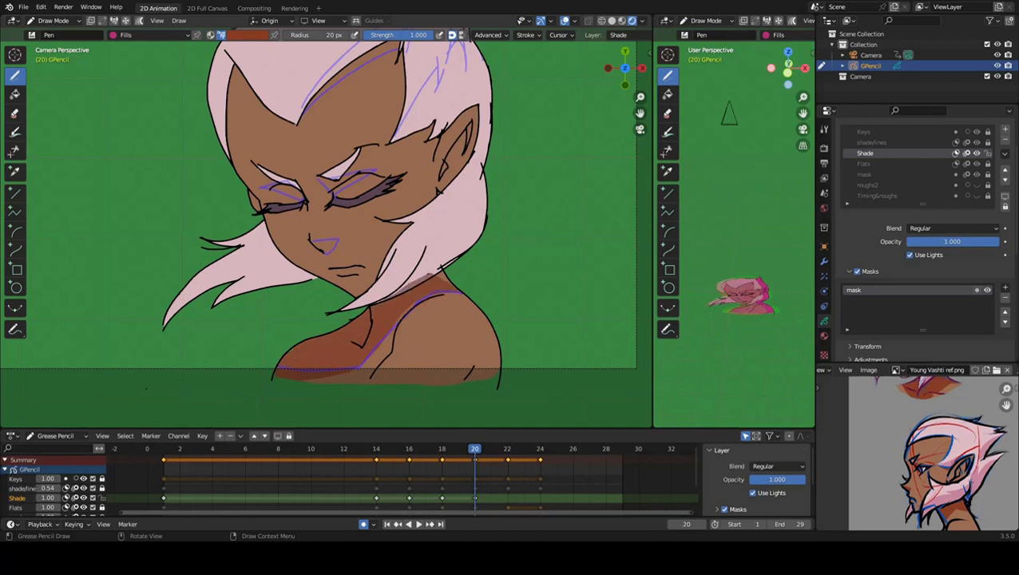
scroll(358, 285, up, 1)
scroll(358, 285, up, 2)
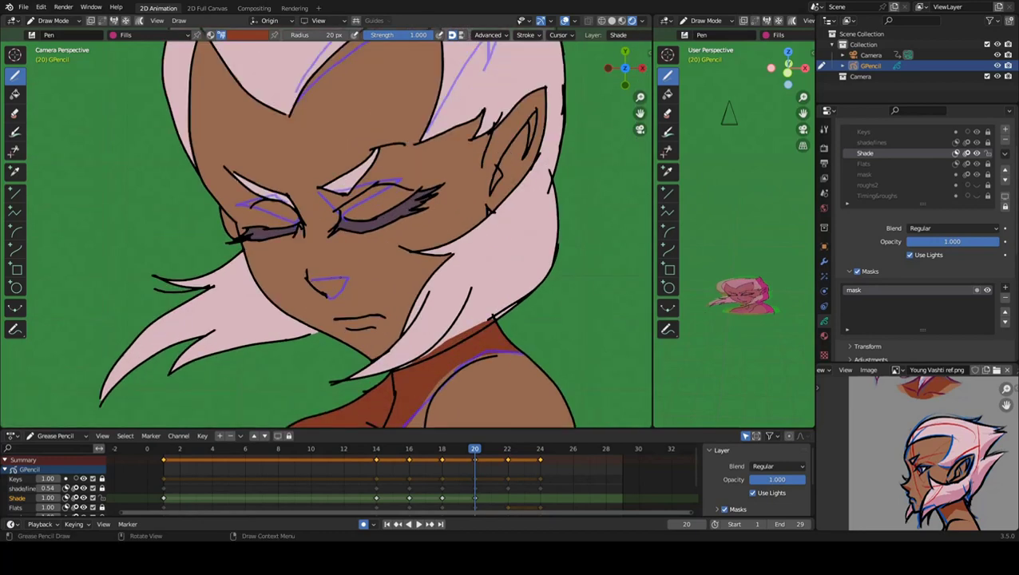
shift+middle_drag(328, 286, 240, 366)
Review the animation, shade the face's right side on frame 20, then move to frame 22.
key(space)
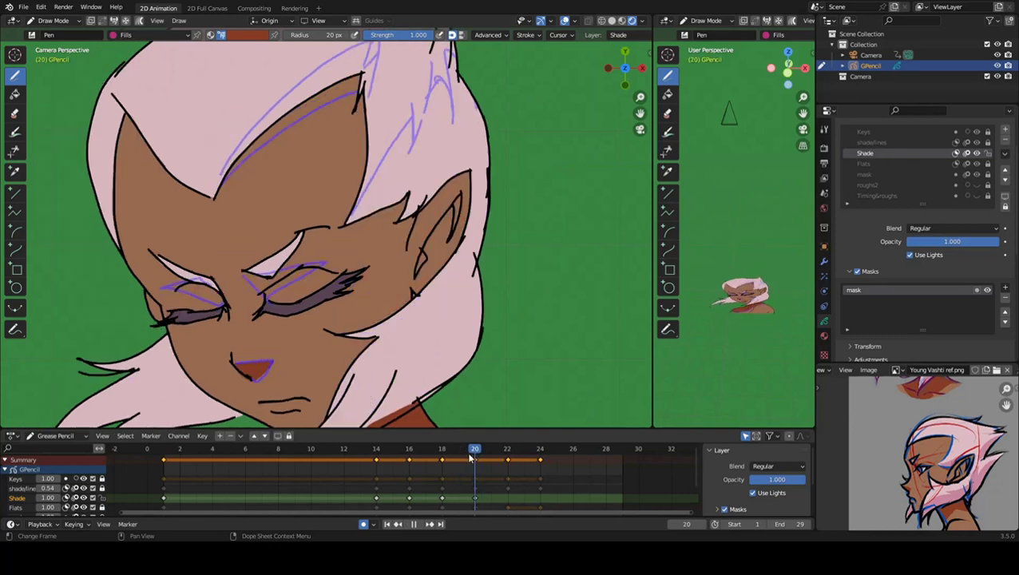
key(Escape)
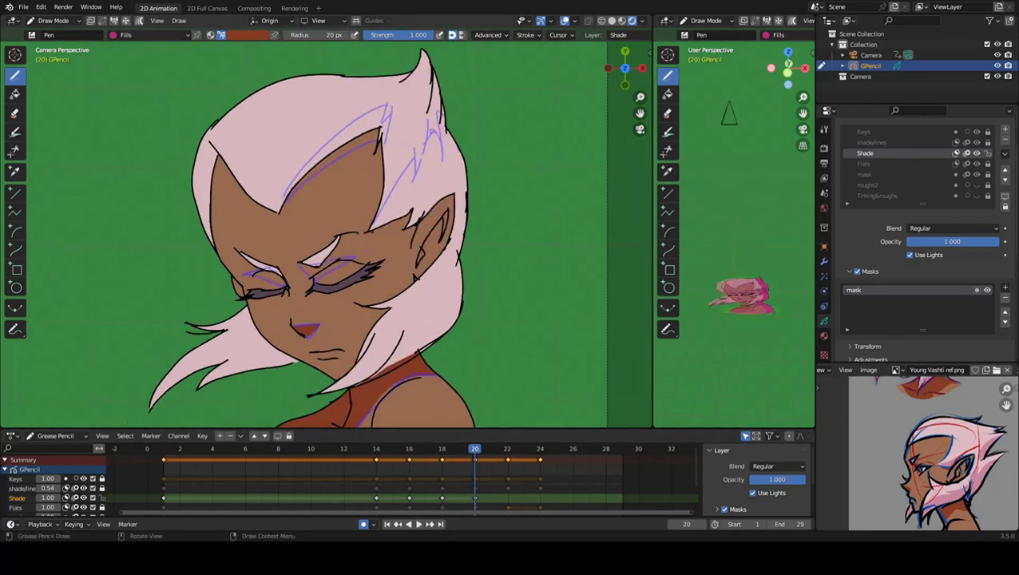
key(Left)
key(Right)
mouse_move(369, 227)
mouse_down()
mouse_move(363, 268)
mouse_move(399, 276)
mouse_move(440, 236)
mouse_move(455, 195)
mouse_move(410, 328)
mouse_up()
shift+scroll(133, 384, down, 3)
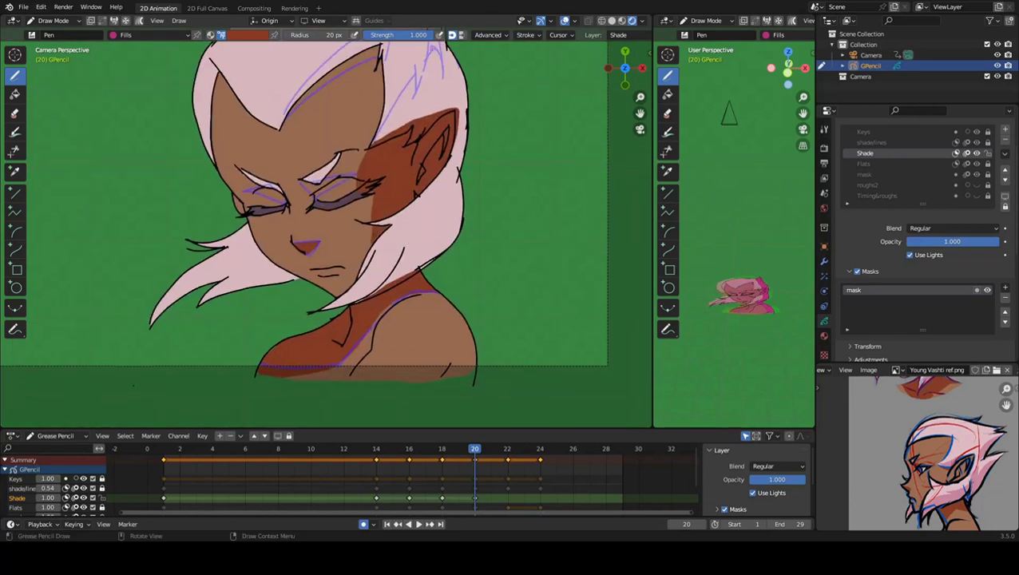
scroll(132, 384, up, 2)
scroll(133, 384, up, 1)
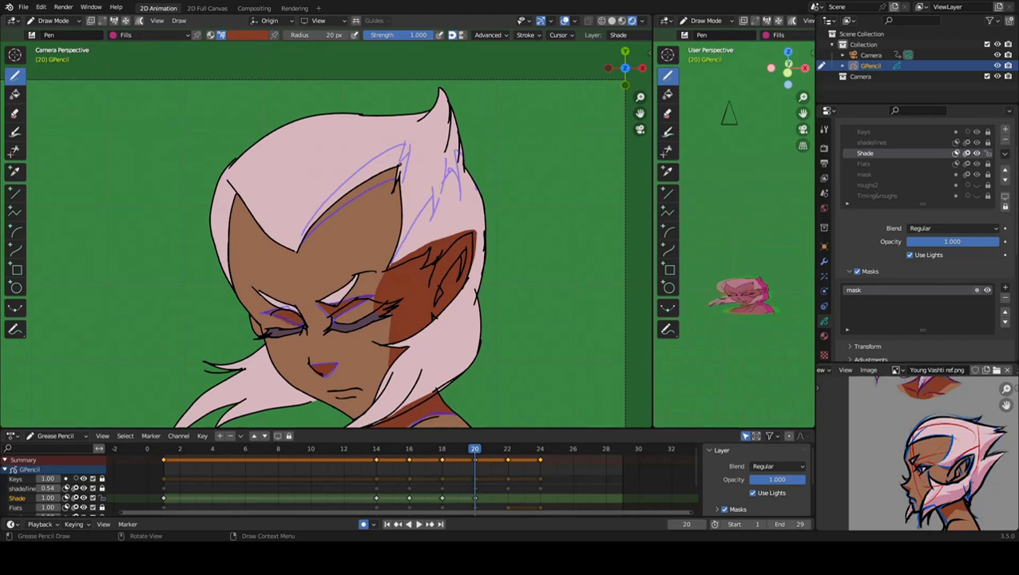
shift+scroll(313, 227, down, 3)
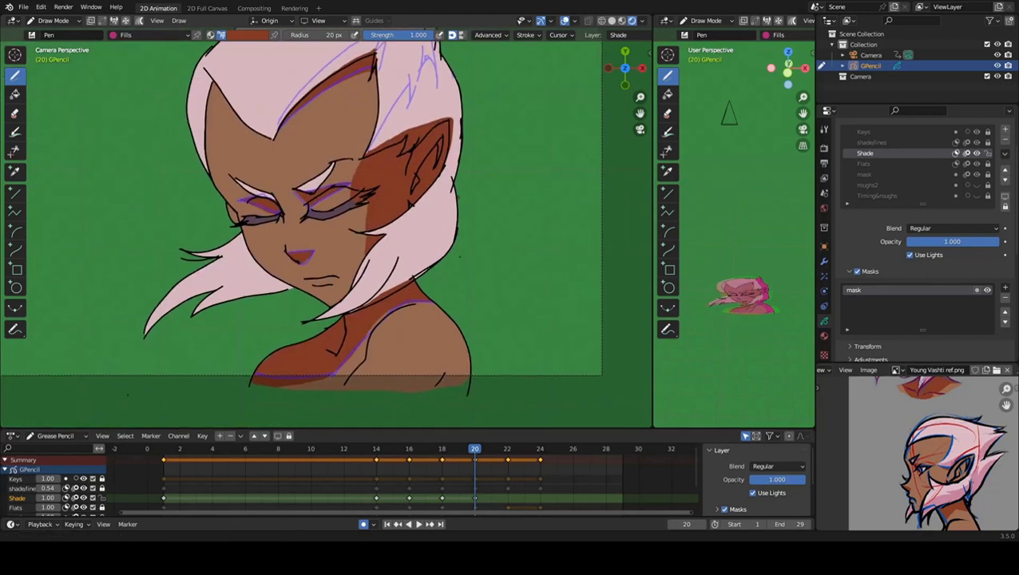
key(Up)
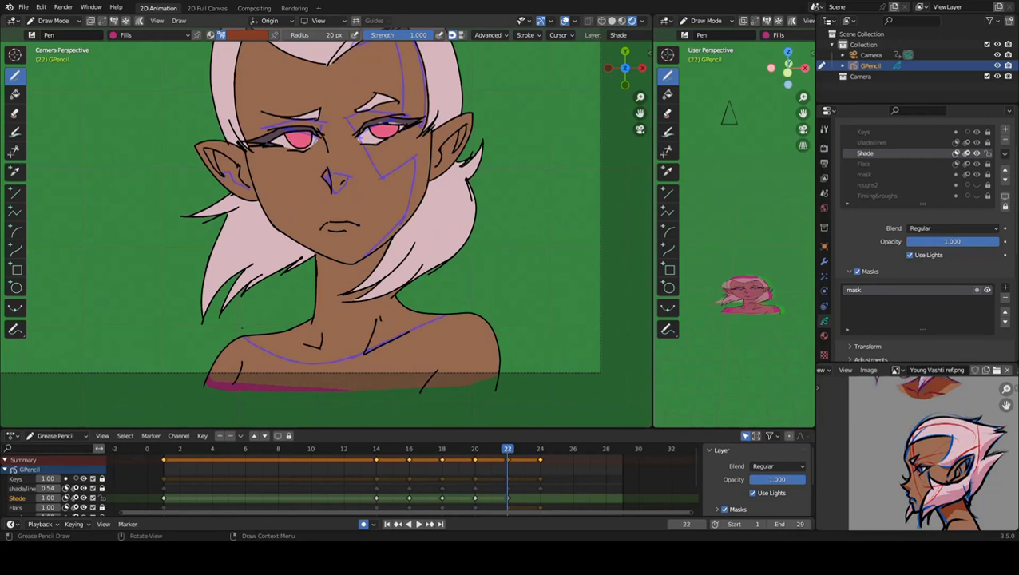
On frame 22, shade the neck and collarbone and a narrow band along the hair edge.
mouse_move(243, 328)
mouse_down()
mouse_move(318, 294)
mouse_move(322, 270)
mouse_move(340, 257)
mouse_up()
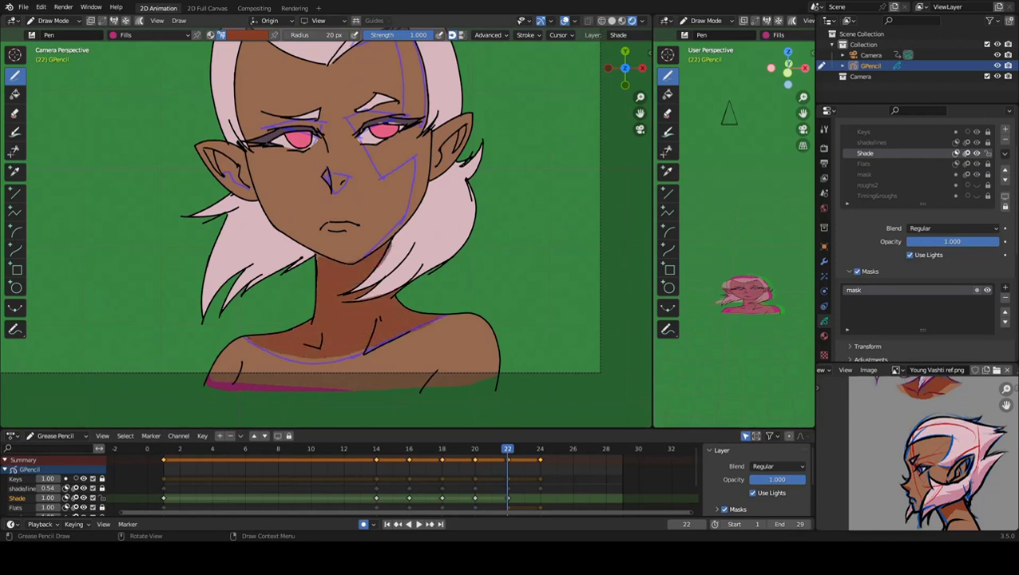
shift+middle_drag(332, 240, 300, 316)
mouse_move(348, 99)
mouse_down()
mouse_move(344, 188)
mouse_move(320, 200)
mouse_move(329, 209)
mouse_up()
key(ctrl+z)
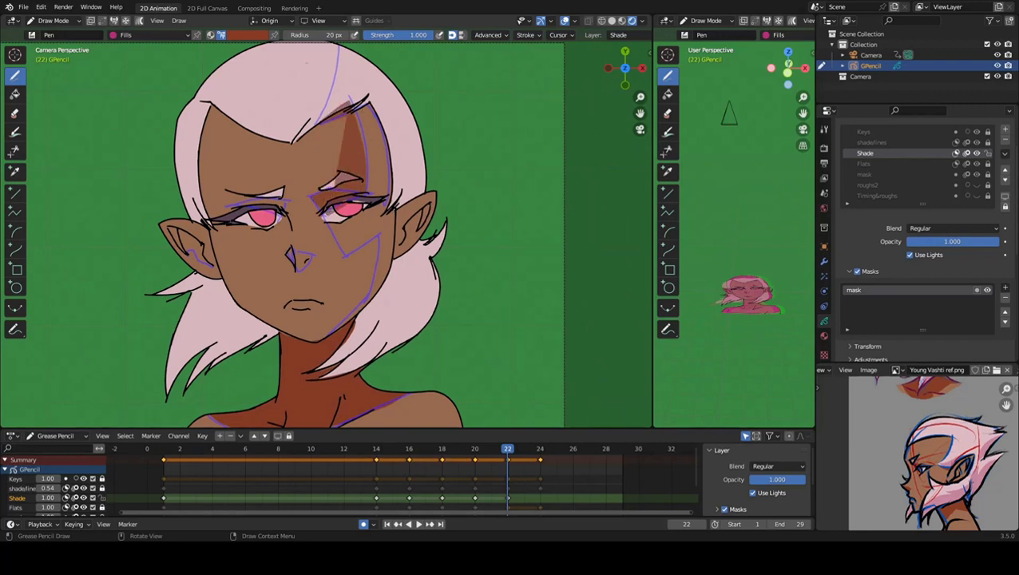
key(ctrl+z)
mouse_move(369, 104)
mouse_down()
mouse_move(377, 190)
mouse_move(323, 198)
mouse_move(336, 252)
mouse_up()
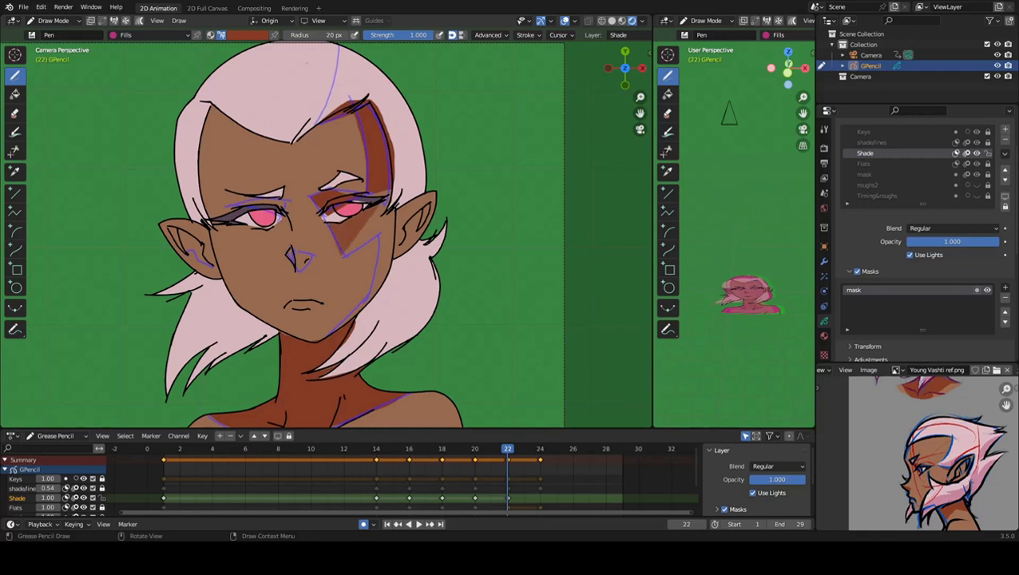
Shade the cheek, side of the face near the ear, nose and inside the left ear.
drag(376, 209, 372, 304)
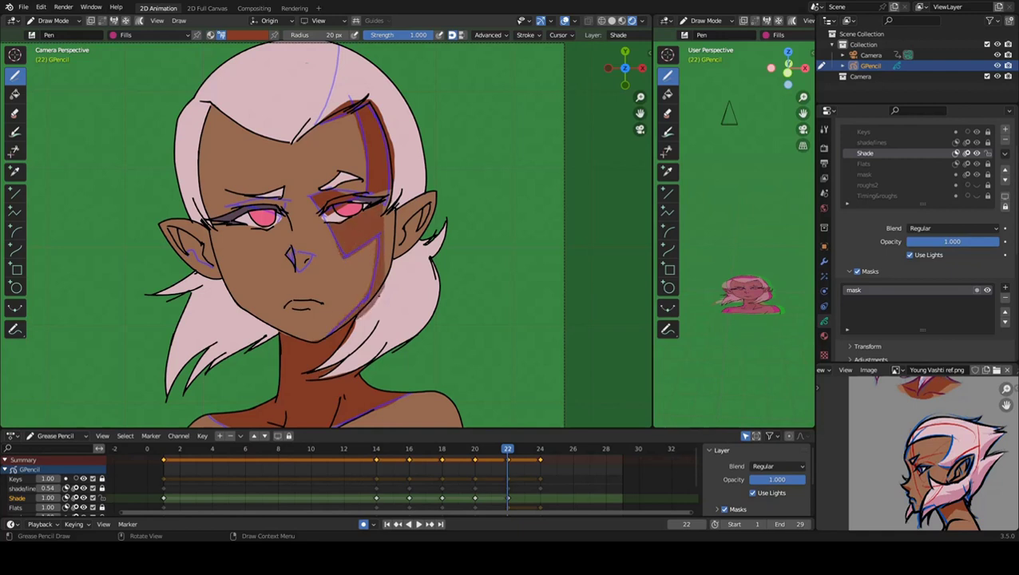
drag(383, 264, 436, 189)
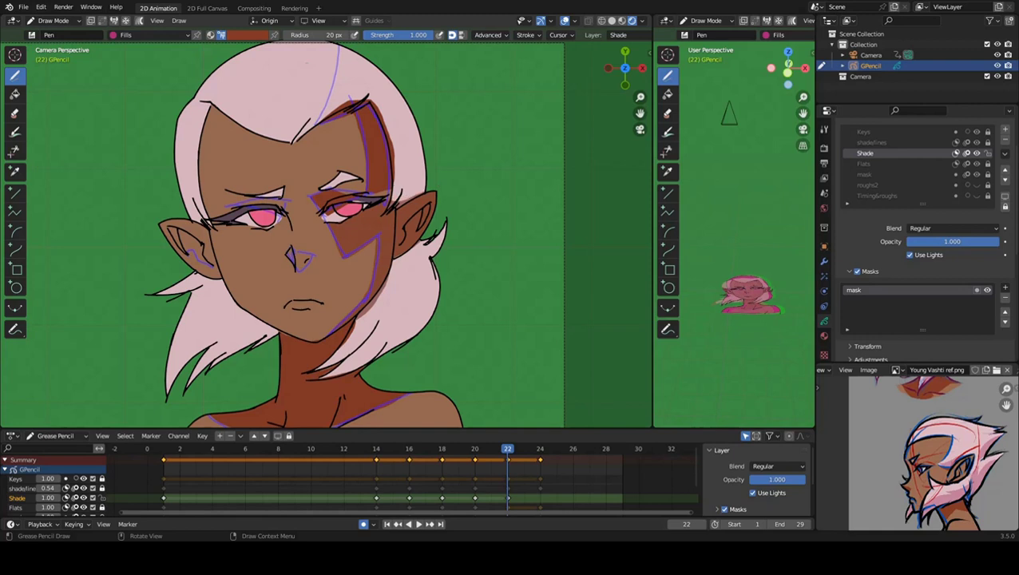
shift+middle_drag(320, 240, 292, 168)
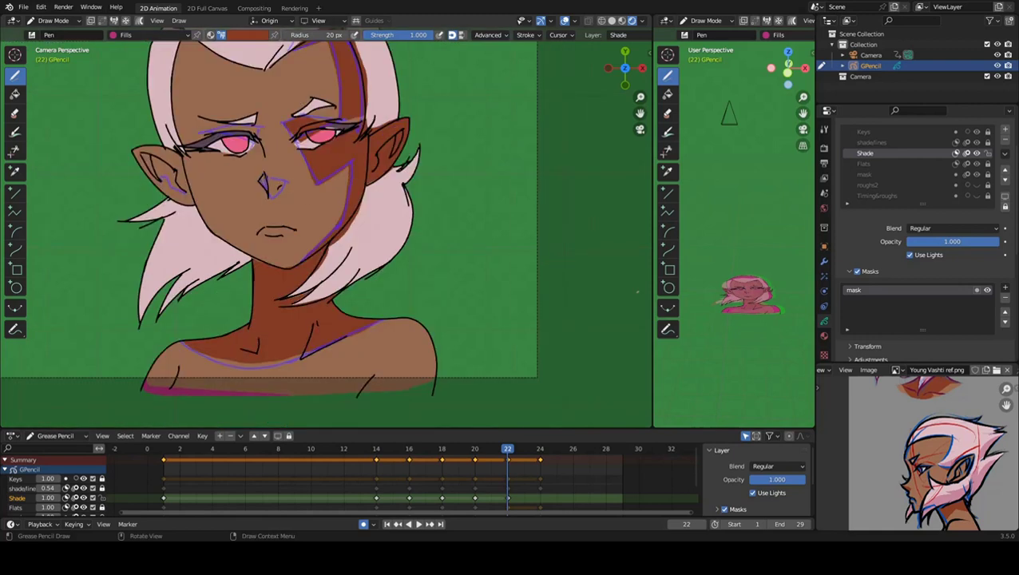
drag(279, 195, 270, 177)
drag(139, 152, 169, 169)
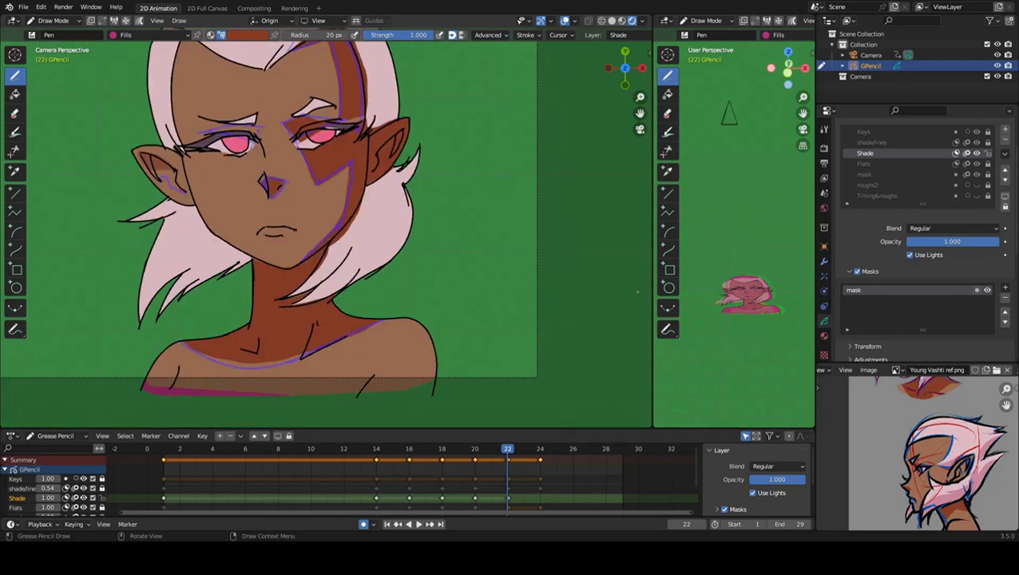
Start a Shade drawing on frame 24 covering the right hairline, cheek, jaw and neck.
shift+middle_drag(320, 224, 318, 244)
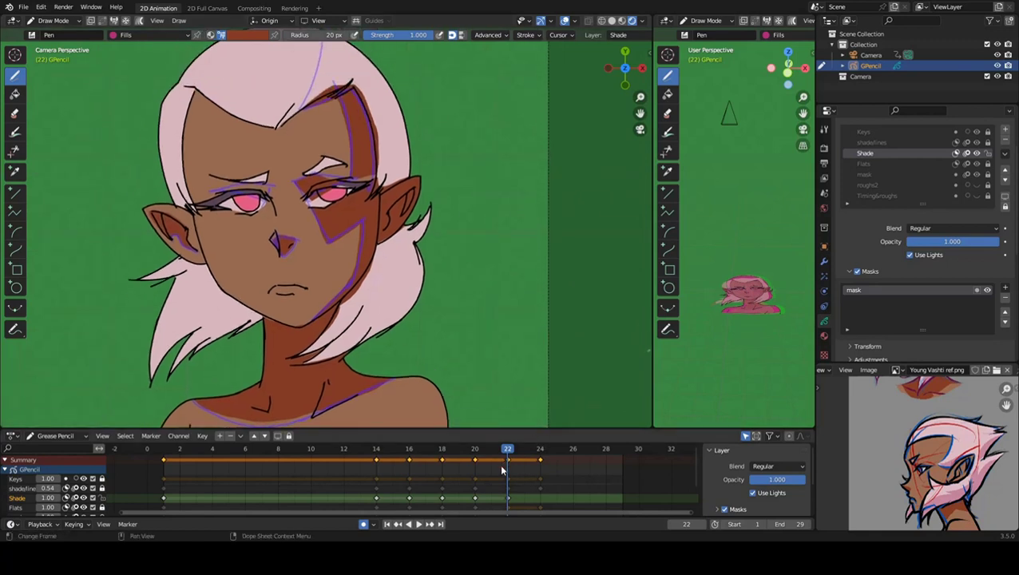
drag(508, 449, 540, 449)
click(308, 106)
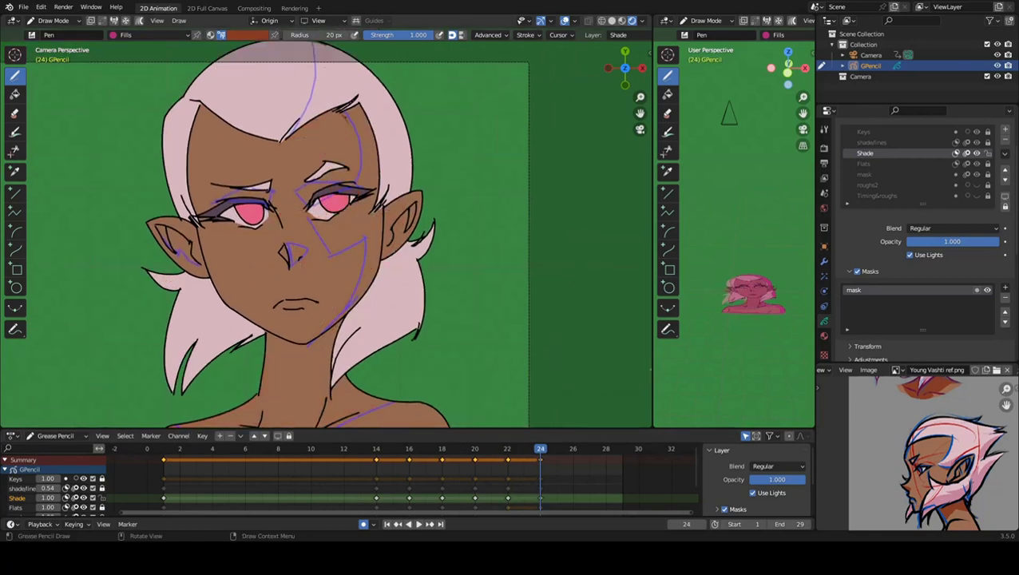
drag(344, 114, 363, 235)
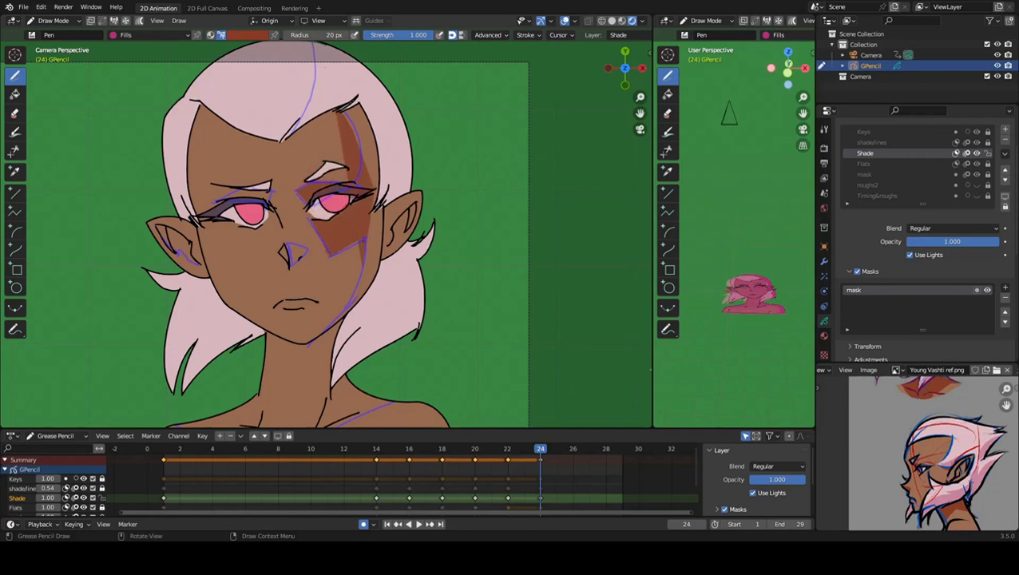
drag(367, 199, 256, 424)
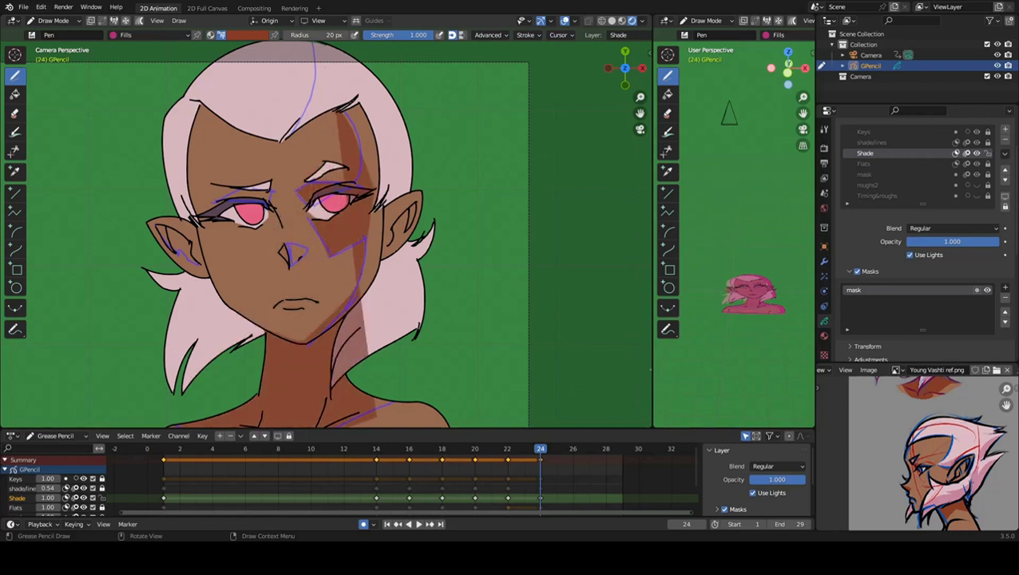
key(ctrl+z)
drag(376, 152, 391, 260)
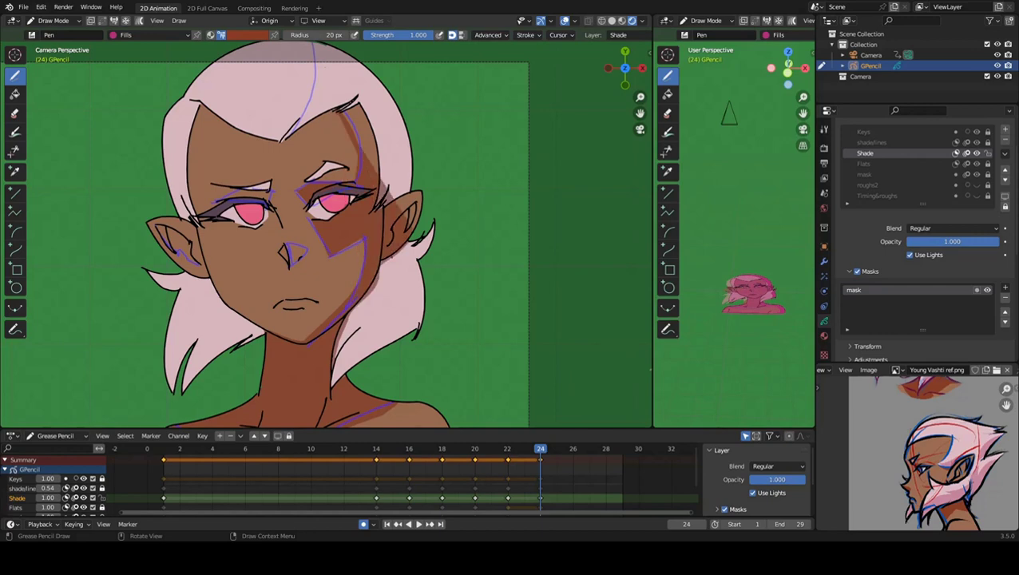
drag(351, 96, 320, 154)
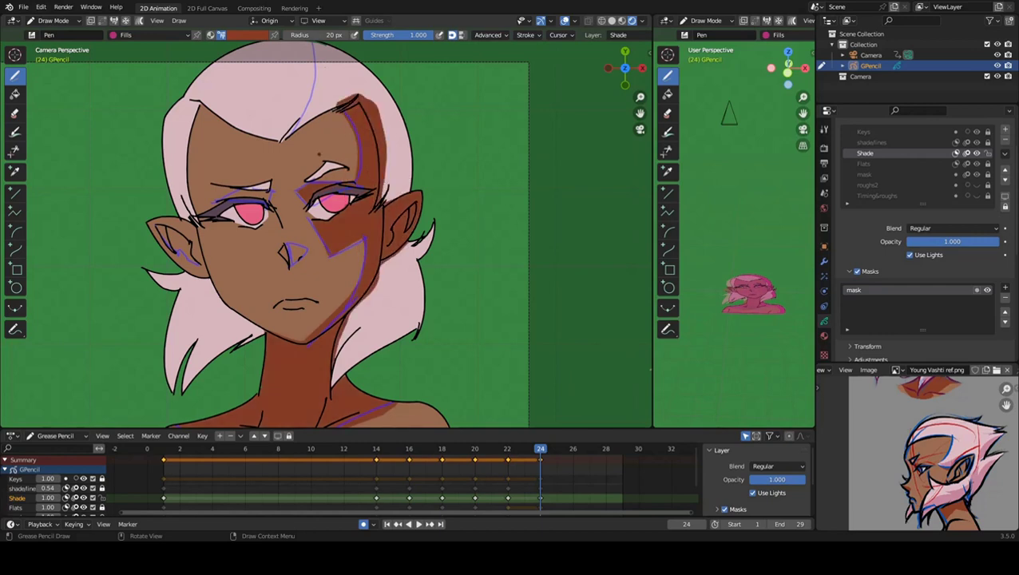
Add darker shadow on the nose and inside the left ear on frame 24.
scroll(319, 154, down, 1)
scroll(336, 200, up, 1)
scroll(347, 236, up, 1)
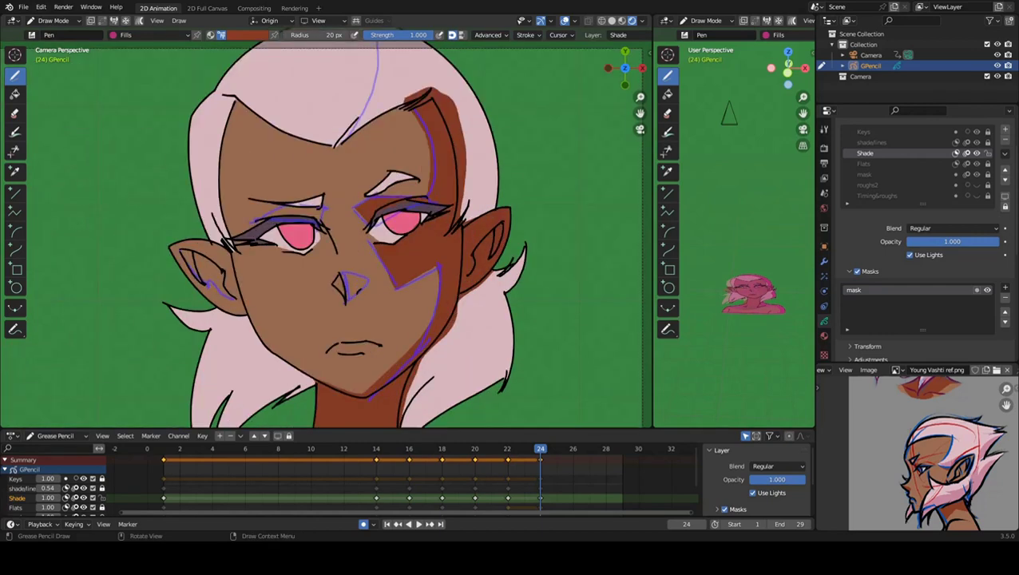
drag(355, 302, 351, 277)
drag(180, 251, 220, 281)
scroll(415, 148, down, 1)
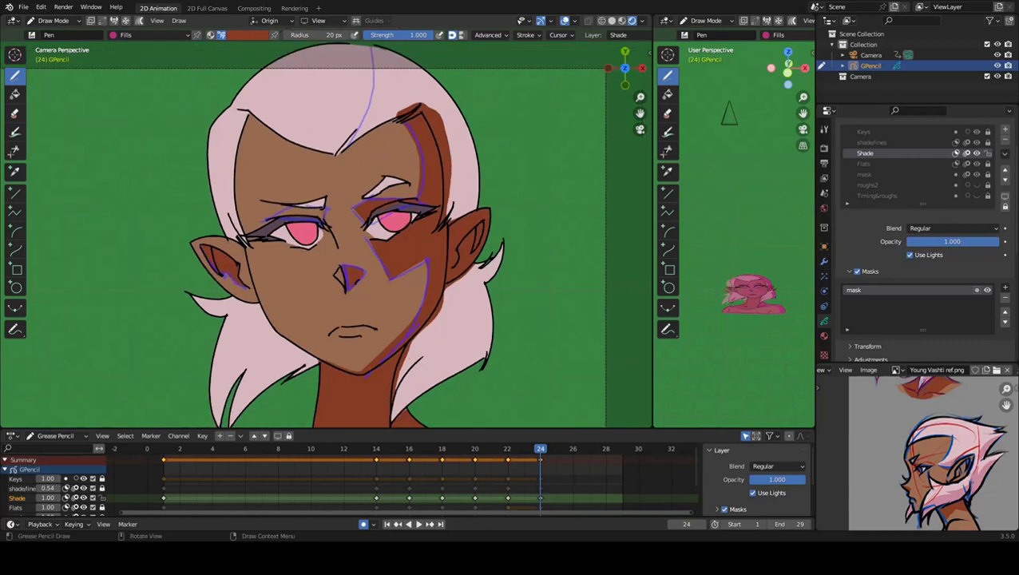
Add a shadow along the mouth line on frame 22 and darken the upper lip on frame 24.
key(Left)
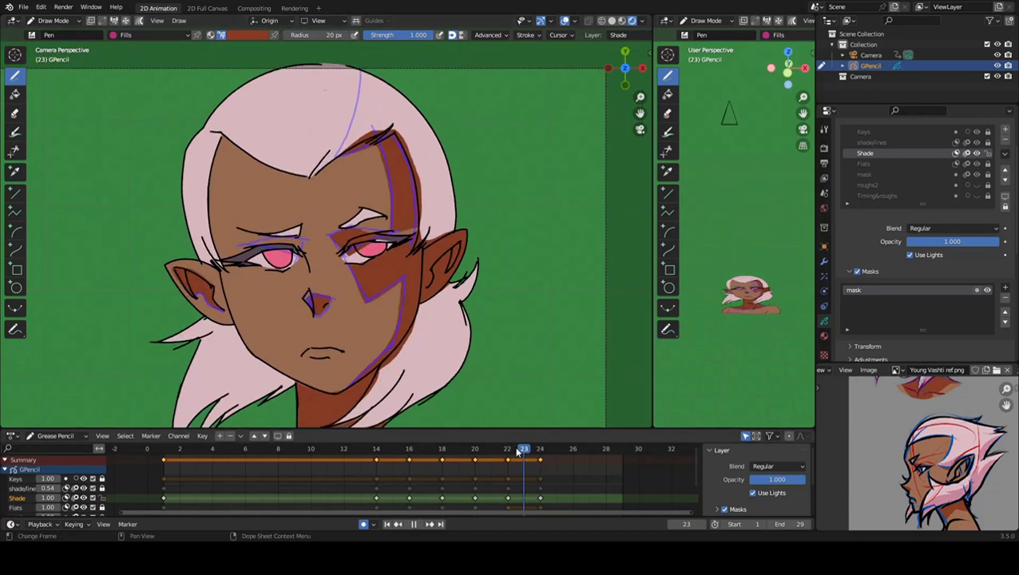
key(Left)
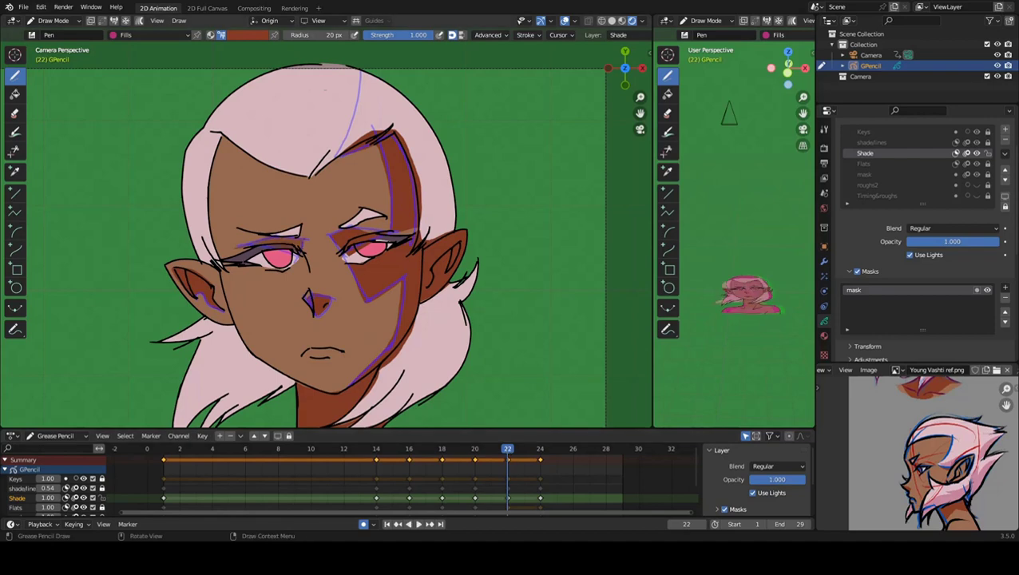
scroll(335, 240, down, 2)
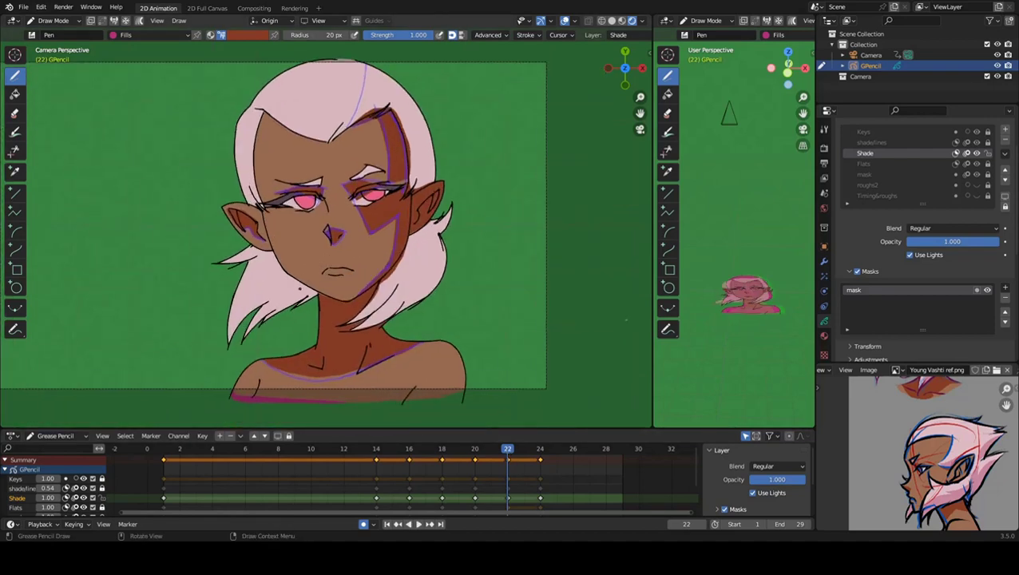
scroll(345, 266, up, 1)
scroll(345, 266, up, 2)
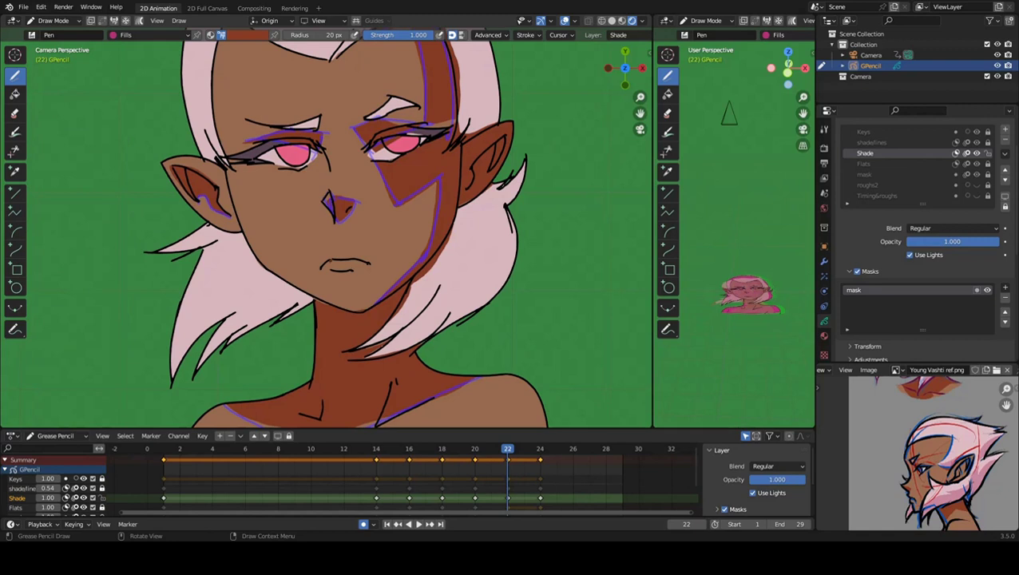
drag(324, 263, 368, 258)
key(Up)
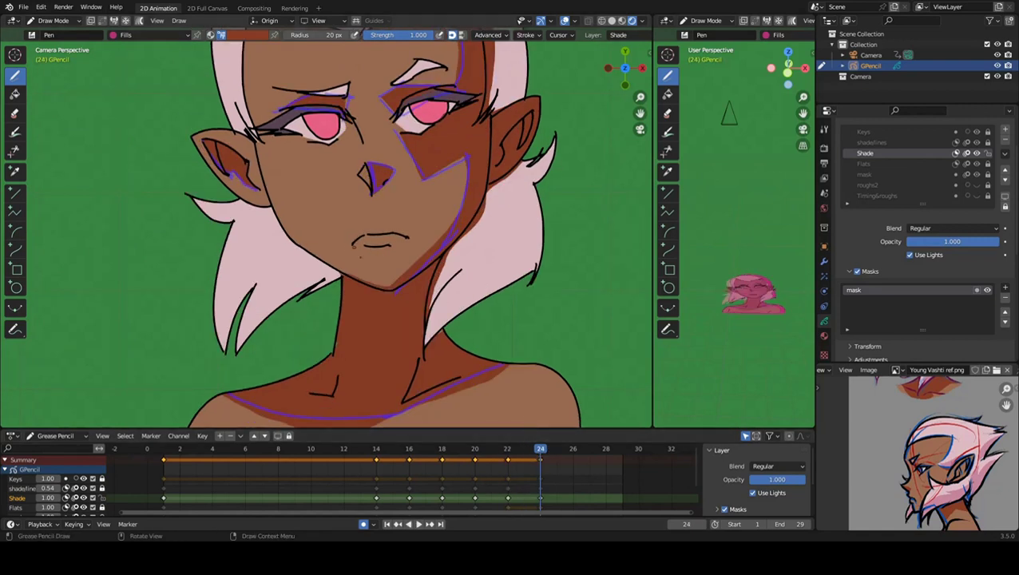
drag(363, 234, 398, 233)
scroll(326, 236, down, 2)
scroll(326, 236, down, 1)
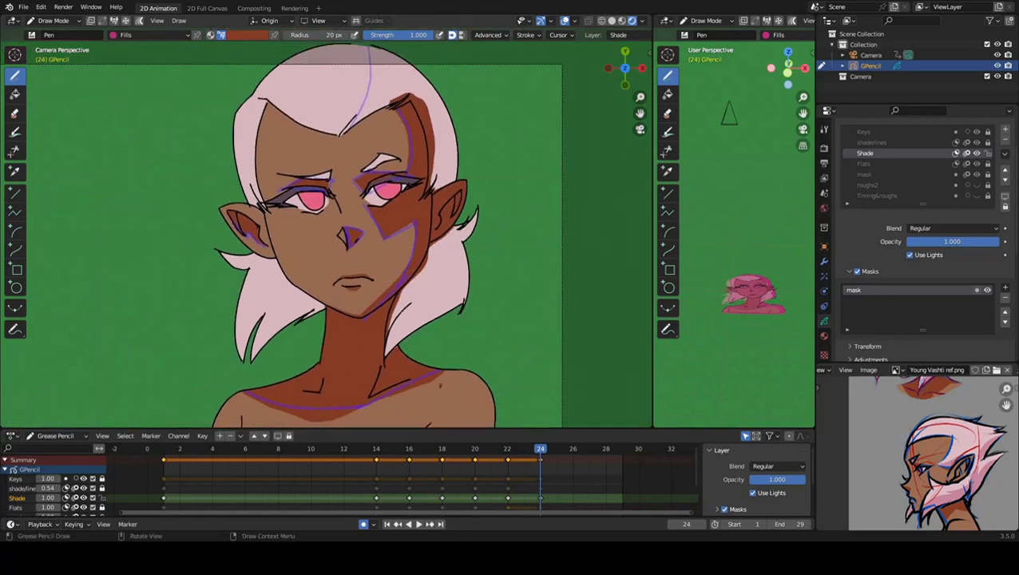
Review playback, then on frame 1 smooth the inner-ear shadow outline in Sculpt Mode.
click(416, 521)
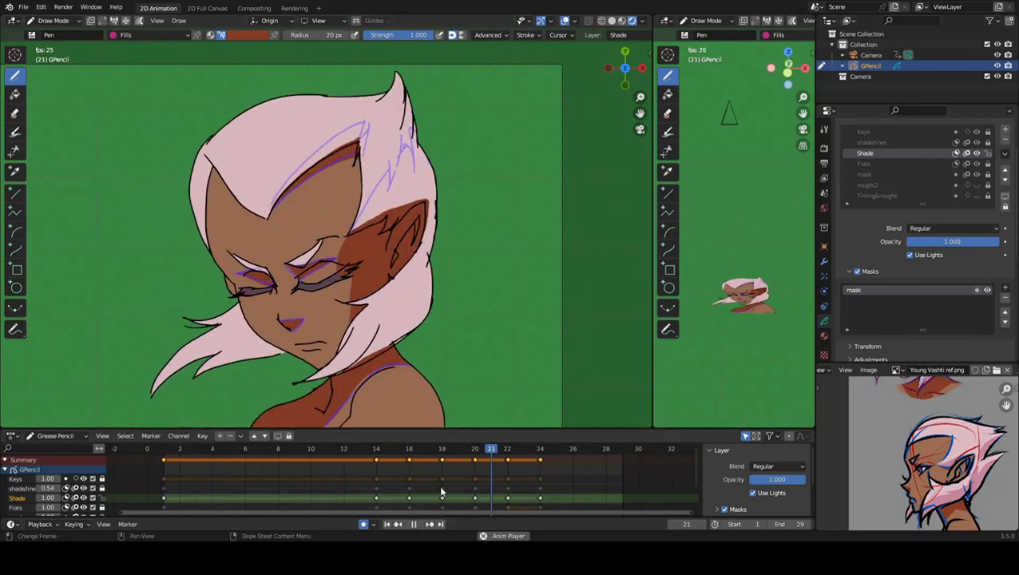
key(Escape)
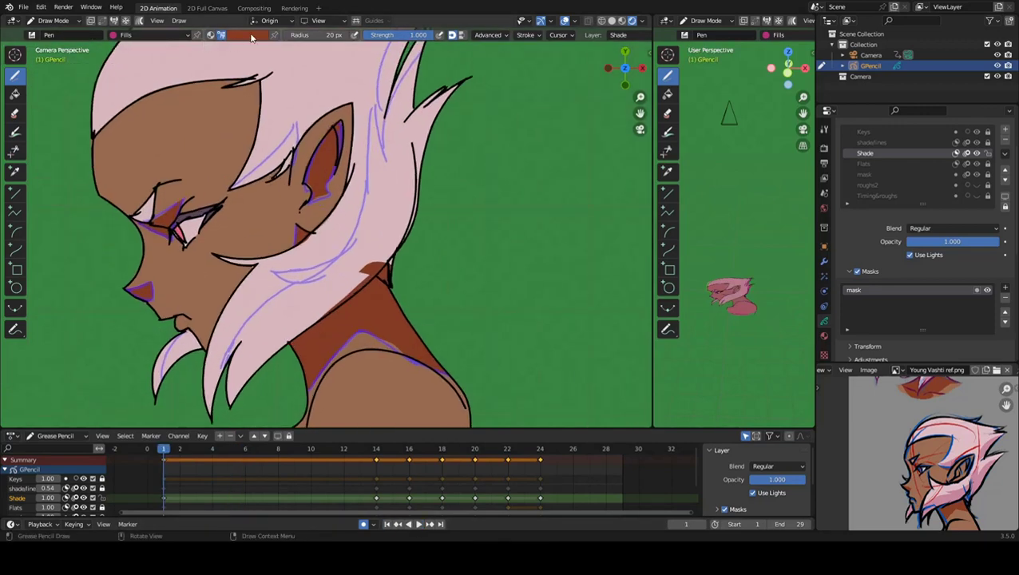
click(53, 20)
click(53, 63)
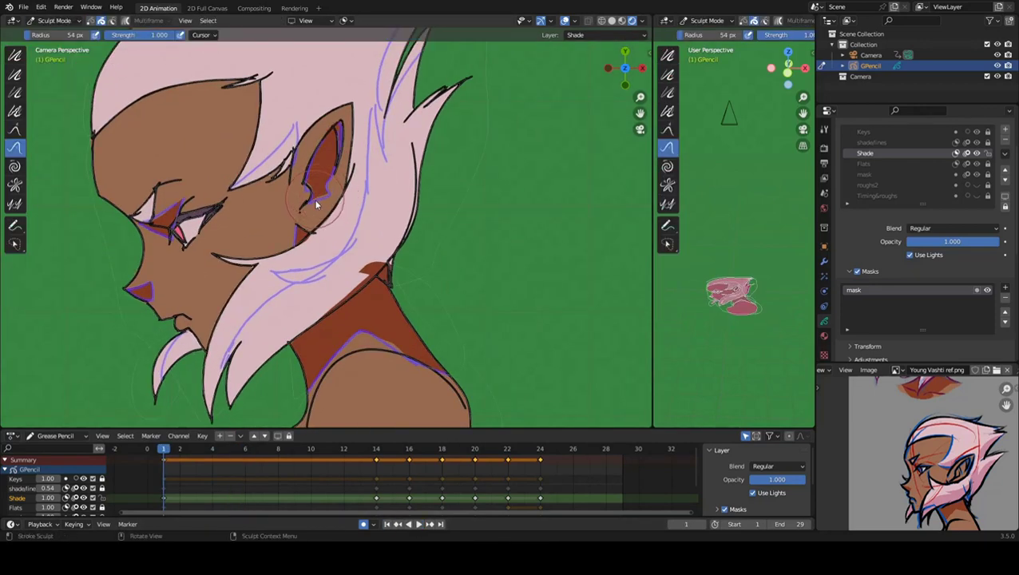
drag(316, 205, 323, 192)
click(102, 20)
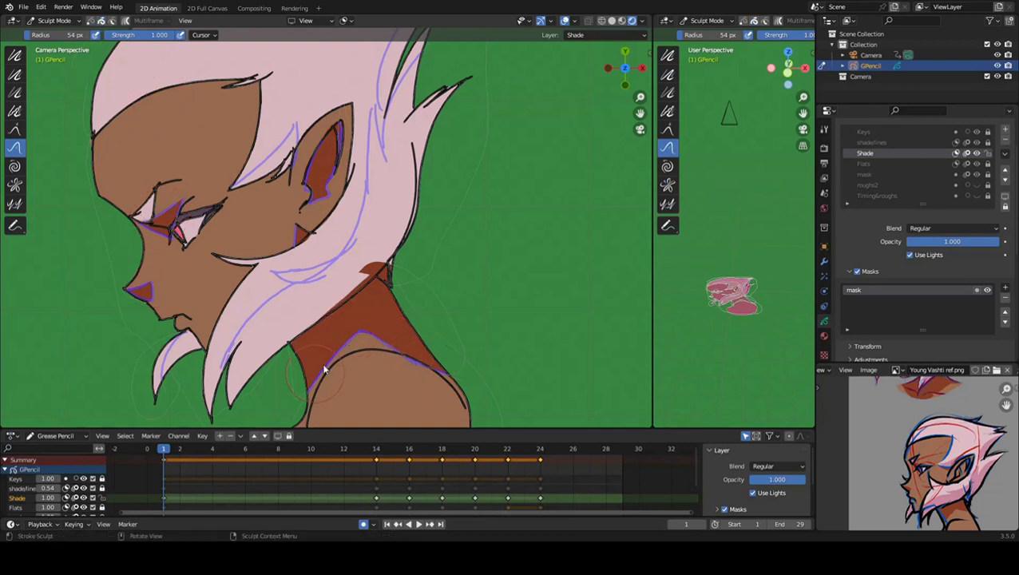
Return to Draw Mode and choose pink from the palette for hair shadows.
shift+middle_drag(324, 369, 376, 397)
click(60, 20)
click(56, 87)
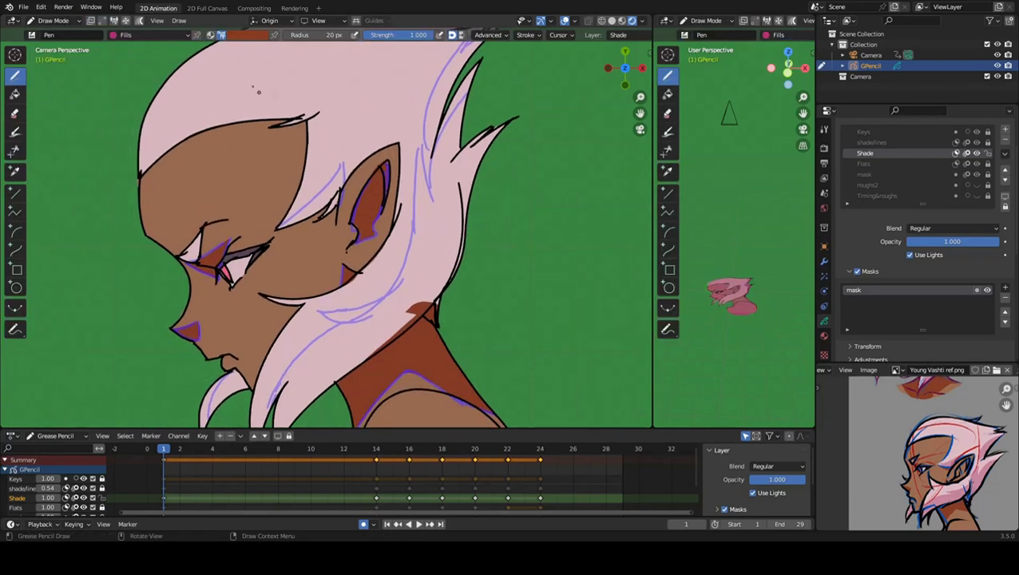
click(241, 35)
click(229, 152)
On frame 1, draw darker pink shadows along the right hair edge, lower hair and chin lock.
key(Home)
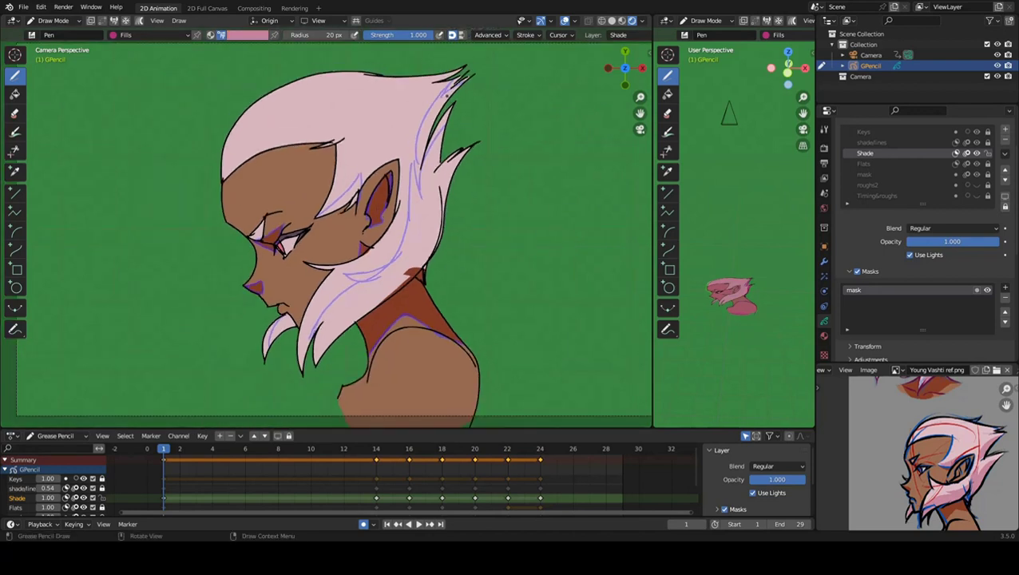
mouse_move(449, 89)
mouse_down()
mouse_move(411, 156)
mouse_move(413, 190)
mouse_up()
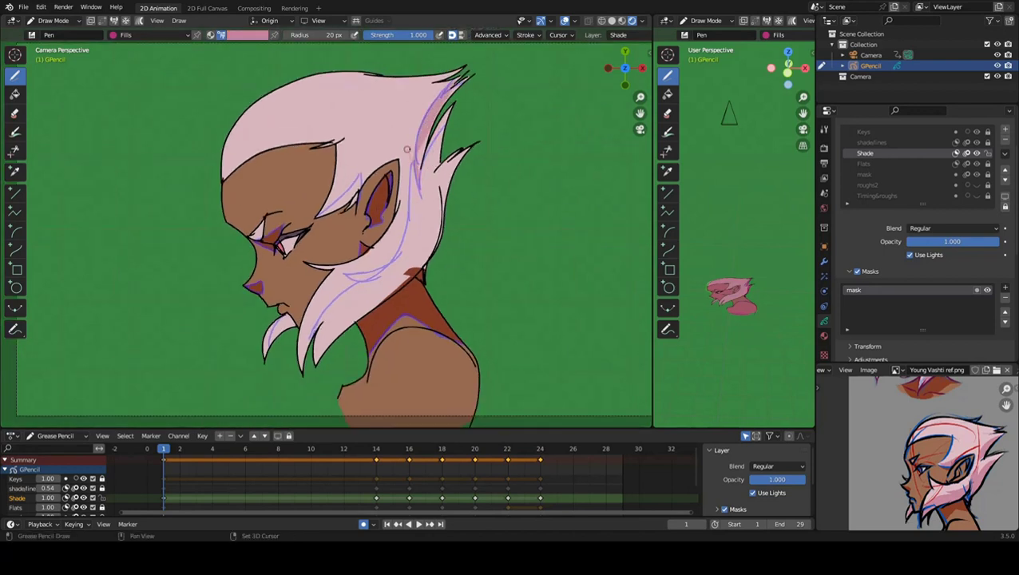
mouse_move(439, 118)
mouse_down()
mouse_move(400, 229)
mouse_move(306, 344)
mouse_up()
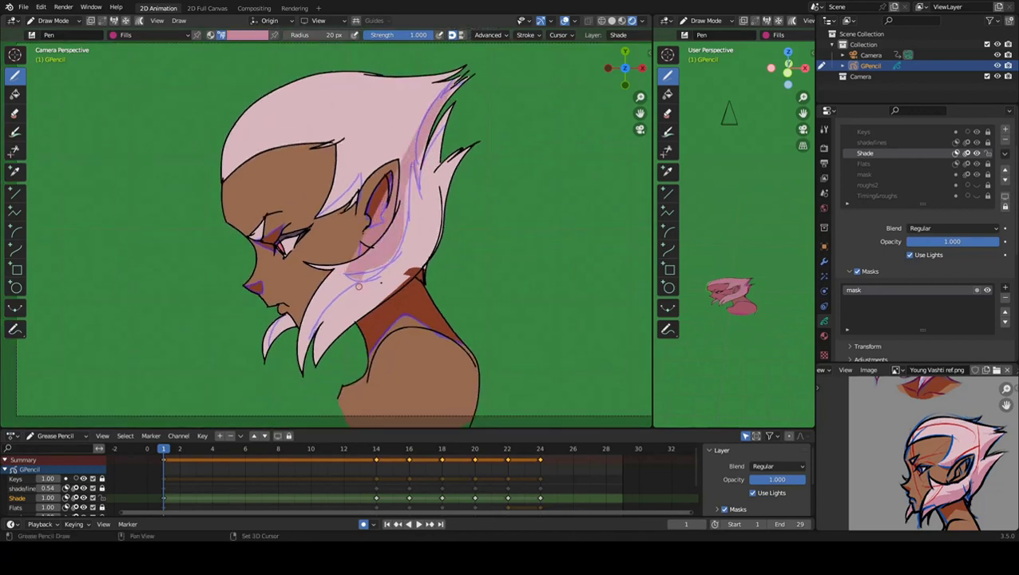
drag(441, 119, 361, 320)
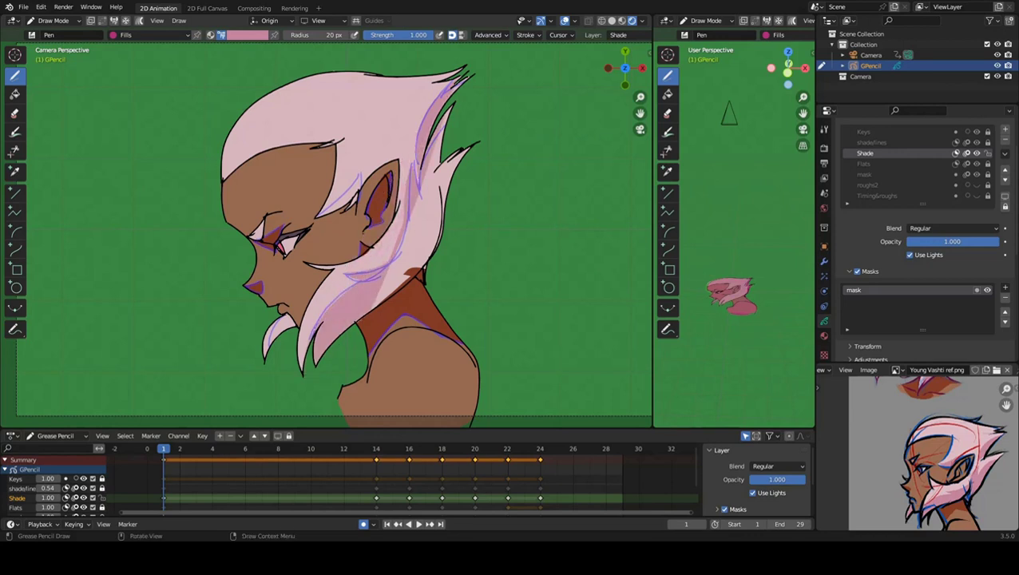
drag(463, 147, 408, 280)
drag(447, 132, 319, 355)
scroll(272, 328, up, 2)
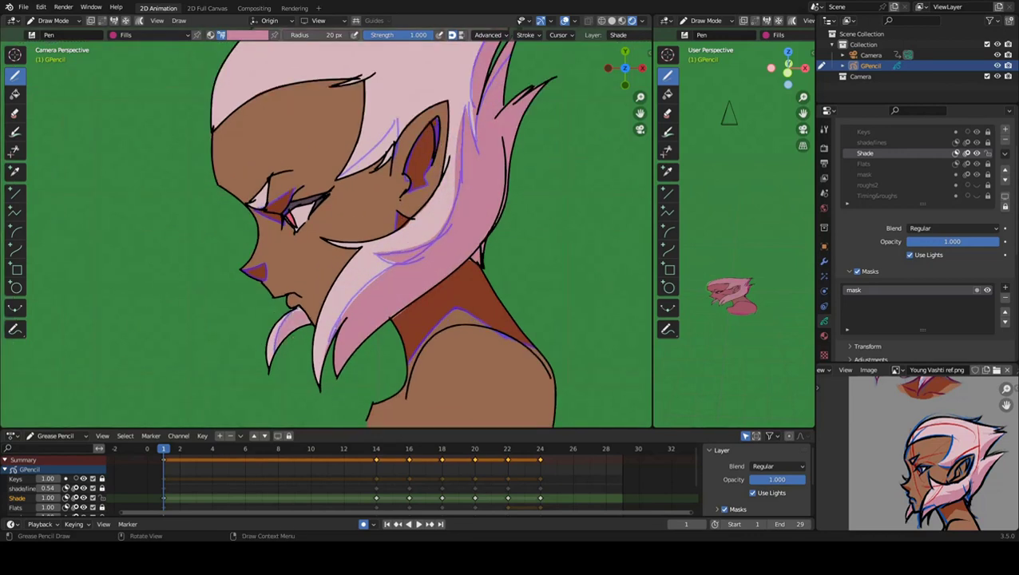
drag(296, 309, 280, 345)
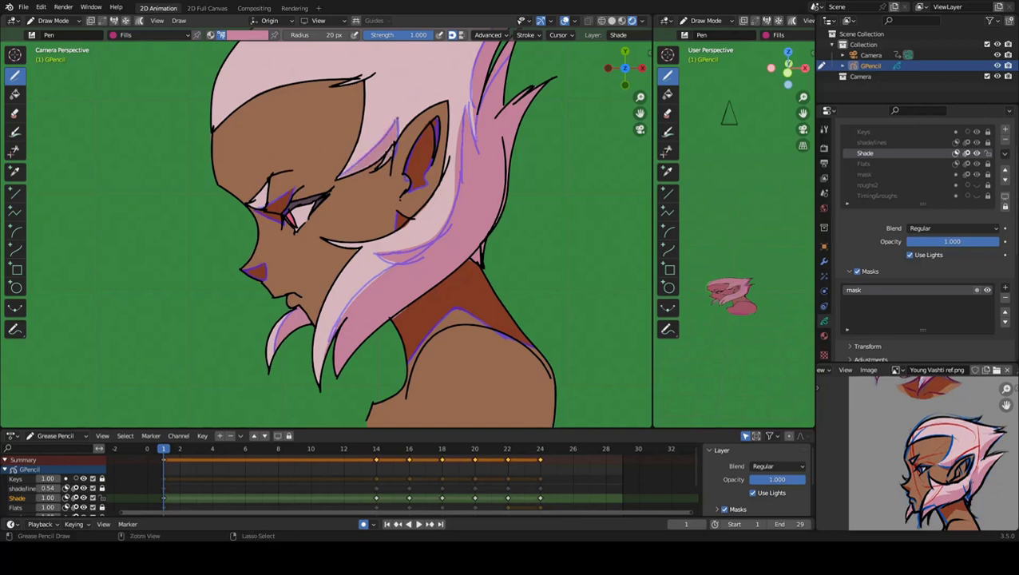
Fill a darker pink hair shadow on keyframe 14, then advance to frame 16.
key(Home)
key(Up)
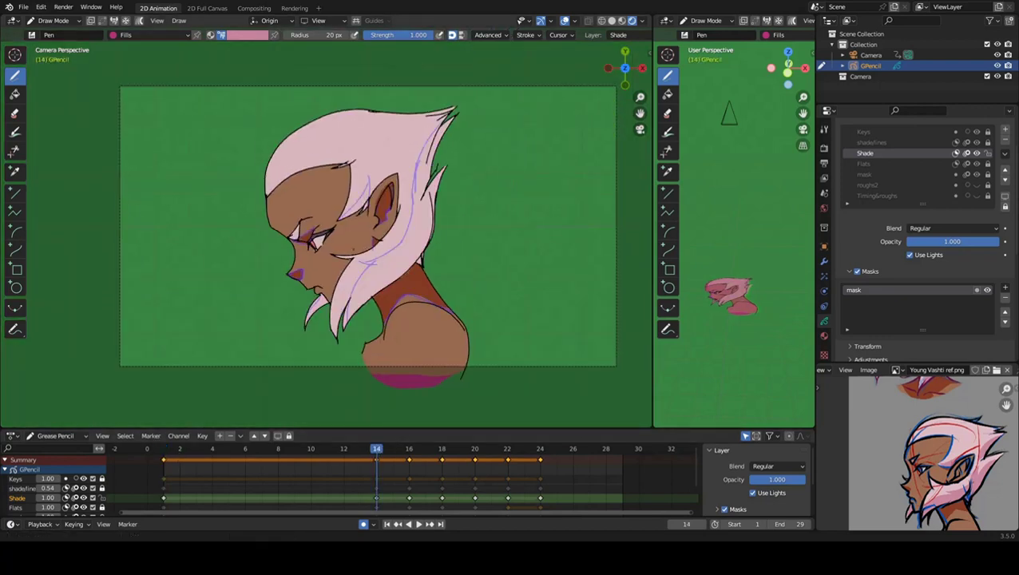
scroll(356, 171, up, 2)
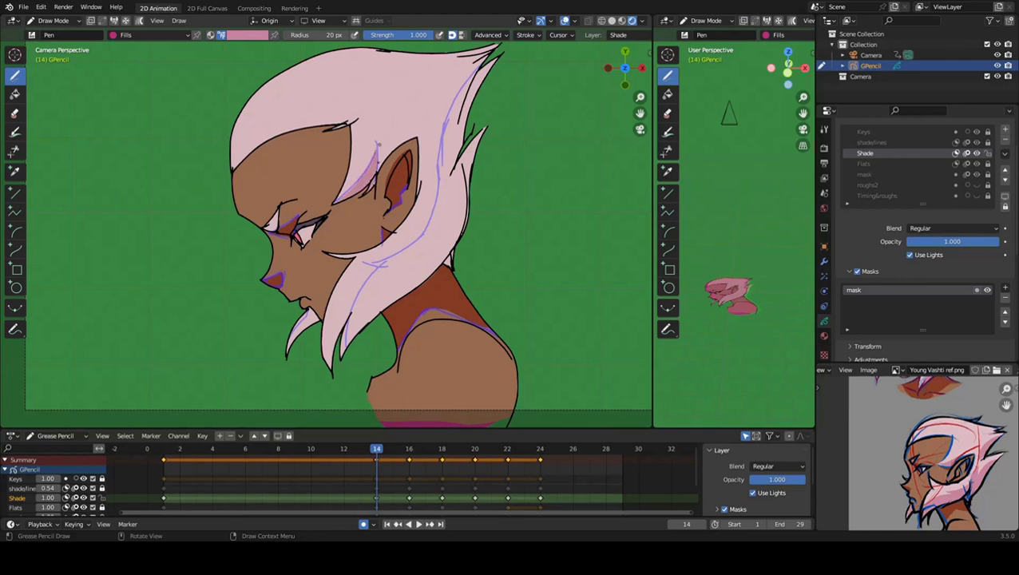
mouse_move(476, 71)
mouse_down()
mouse_move(379, 267)
mouse_move(365, 345)
mouse_up()
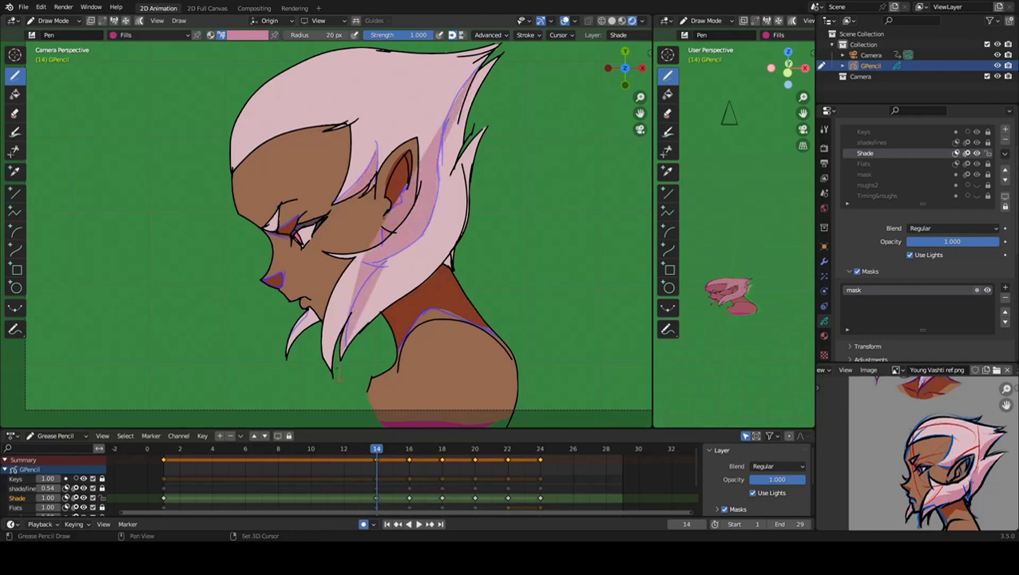
key(ctrl+z)
key(ctrl+z)
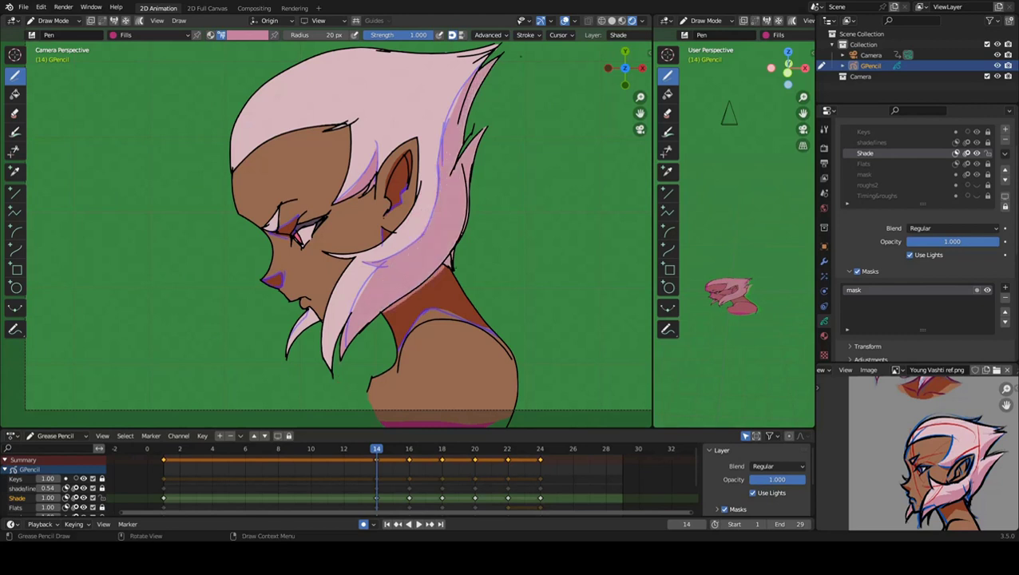
key(ctrl+shift+z)
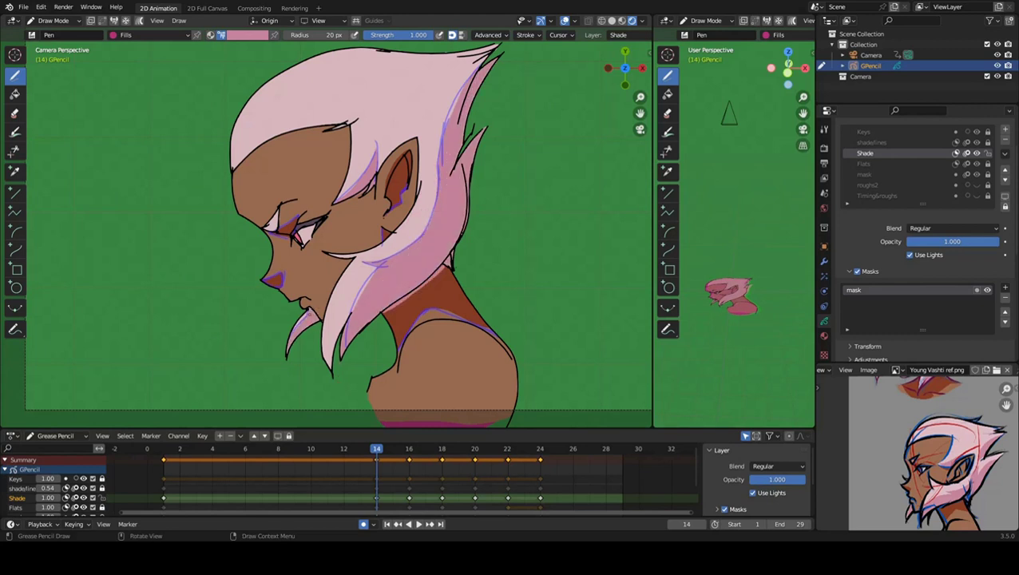
key(Home)
key(Up)
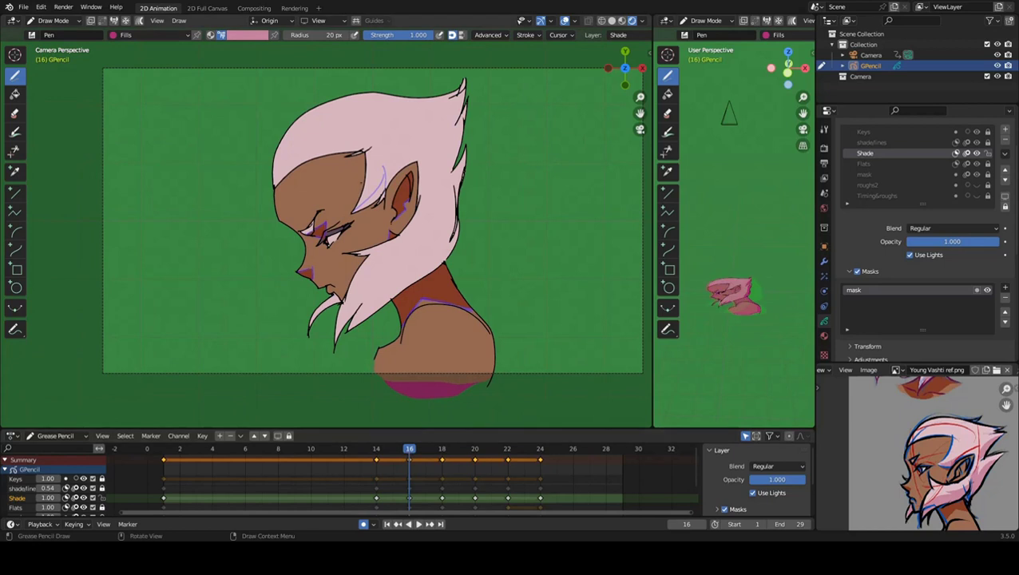
Make the shadelines layer active, compare frames 15 and 16, and settle on frame 16.
click(152, 35)
click(120, 64)
click(872, 142)
click(393, 451)
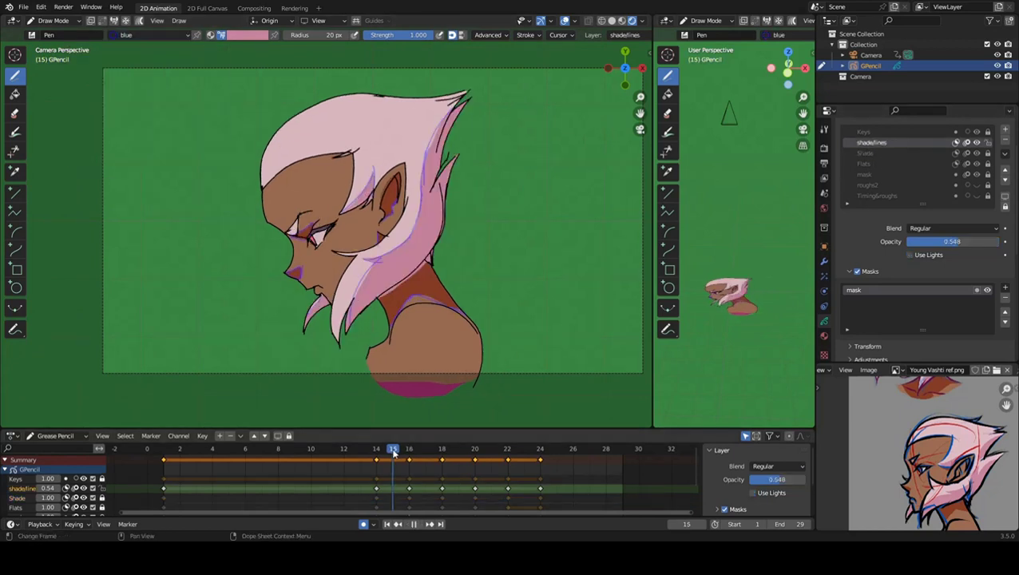
key(Right)
key(Left)
key(Right)
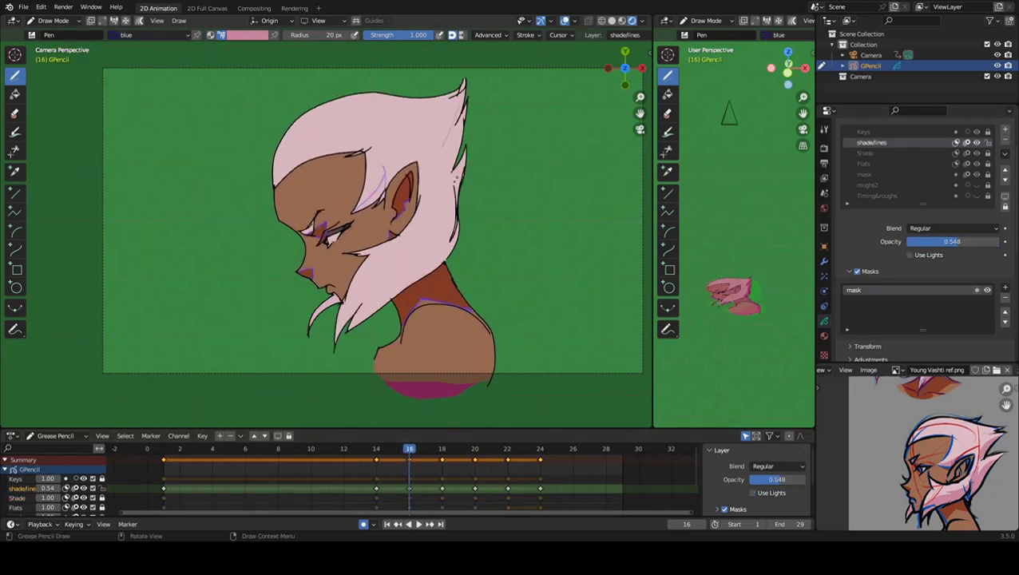
Draw a purple Material-colour shade line down the hair, preview playback, and select the Shade layer.
click(210, 35)
drag(448, 154, 352, 324)
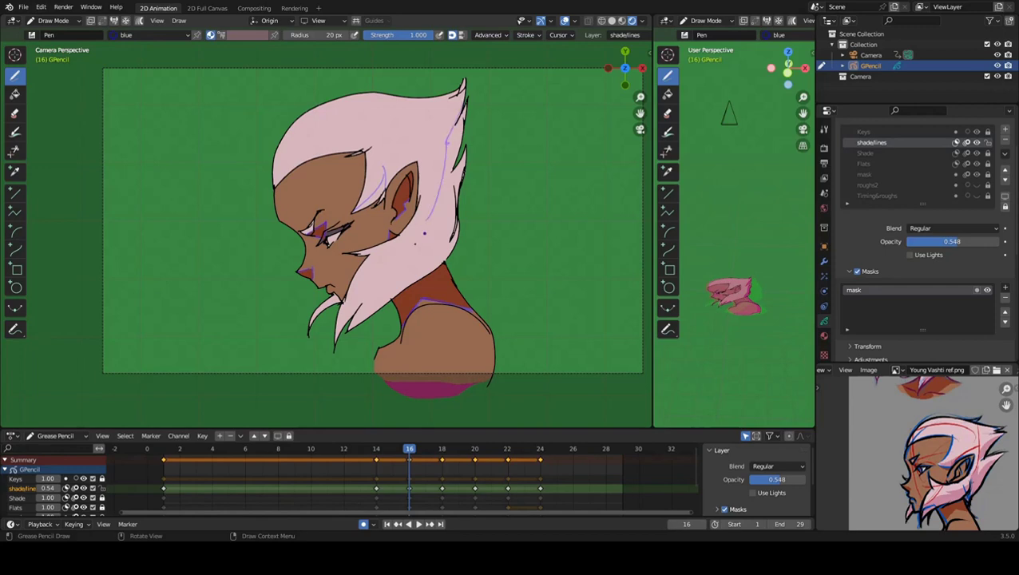
key(space)
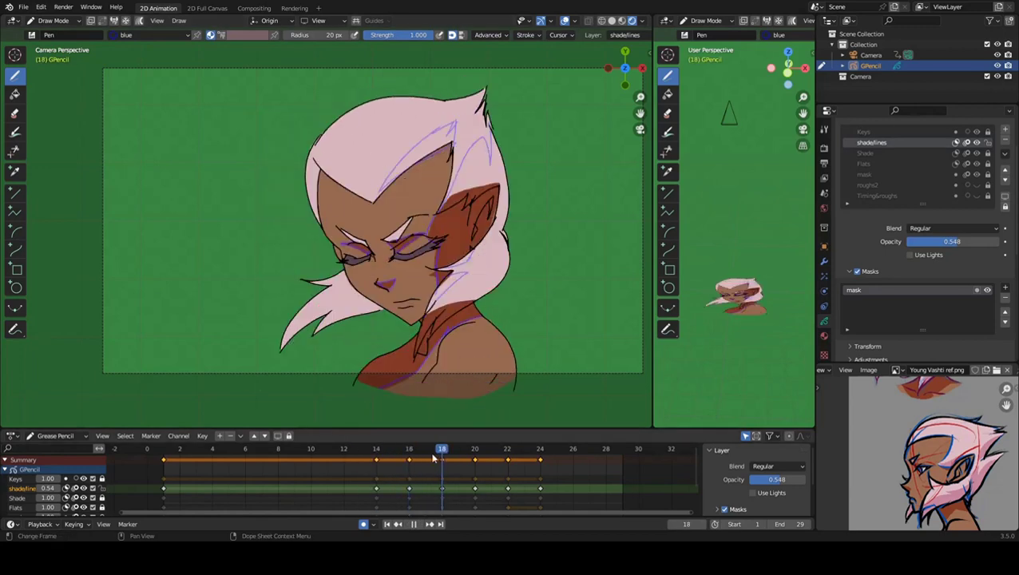
key(Escape)
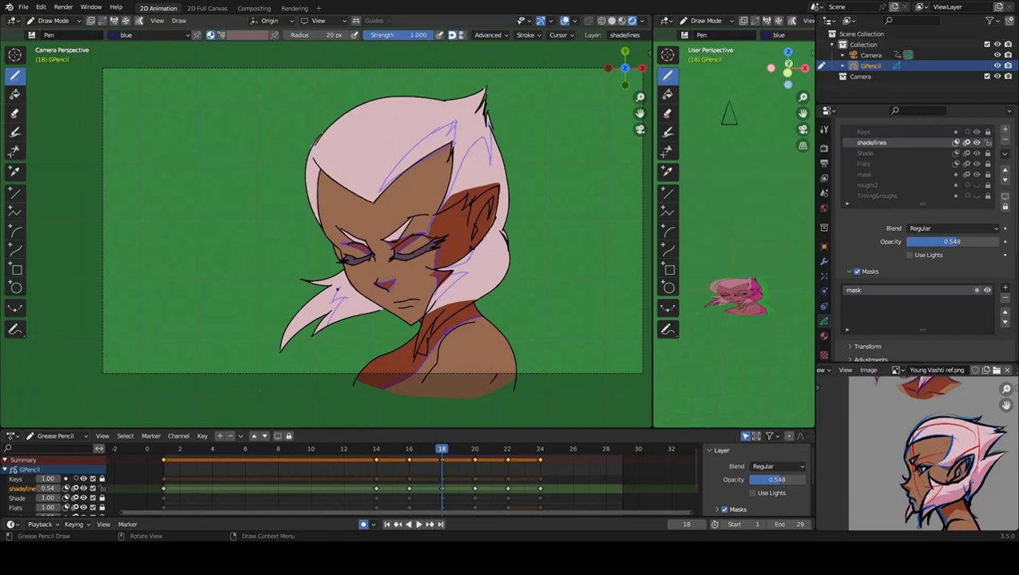
click(32, 497)
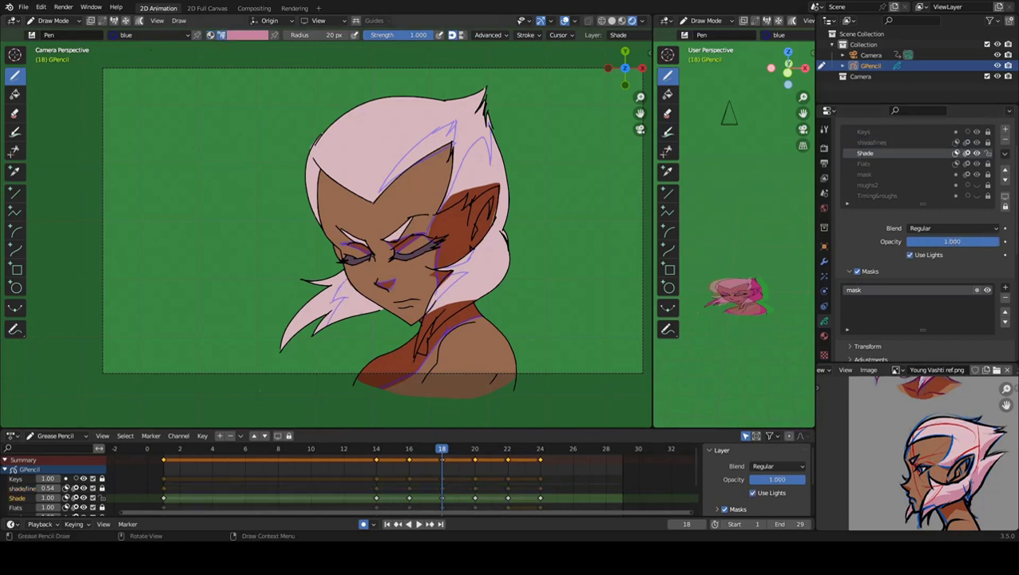
Switch to the Fills material and try a pink fill on the lower-left hair, then undo it.
click(152, 35)
click(148, 153)
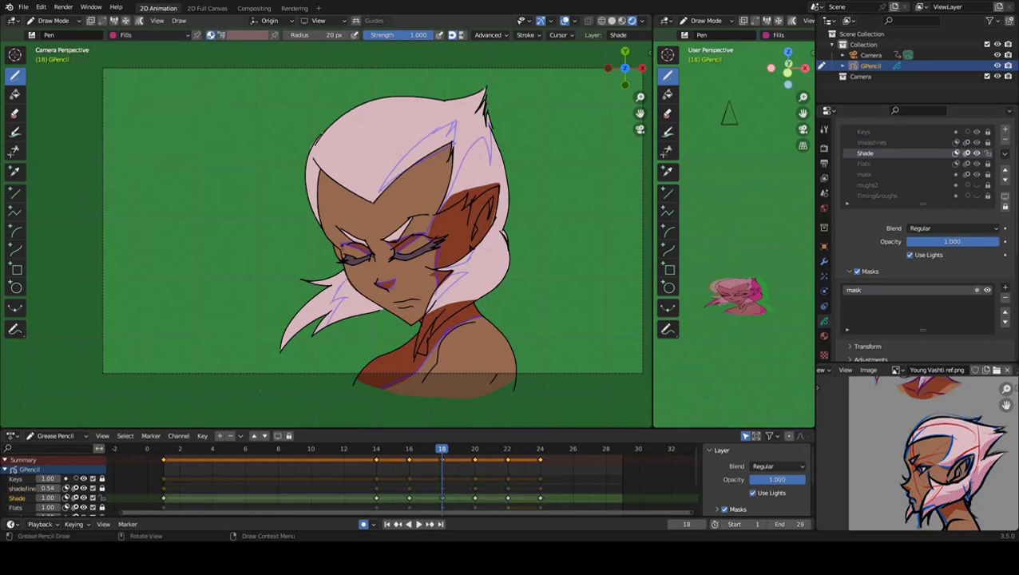
mouse_move(336, 298)
mouse_down()
mouse_move(342, 318)
mouse_move(371, 300)
mouse_up()
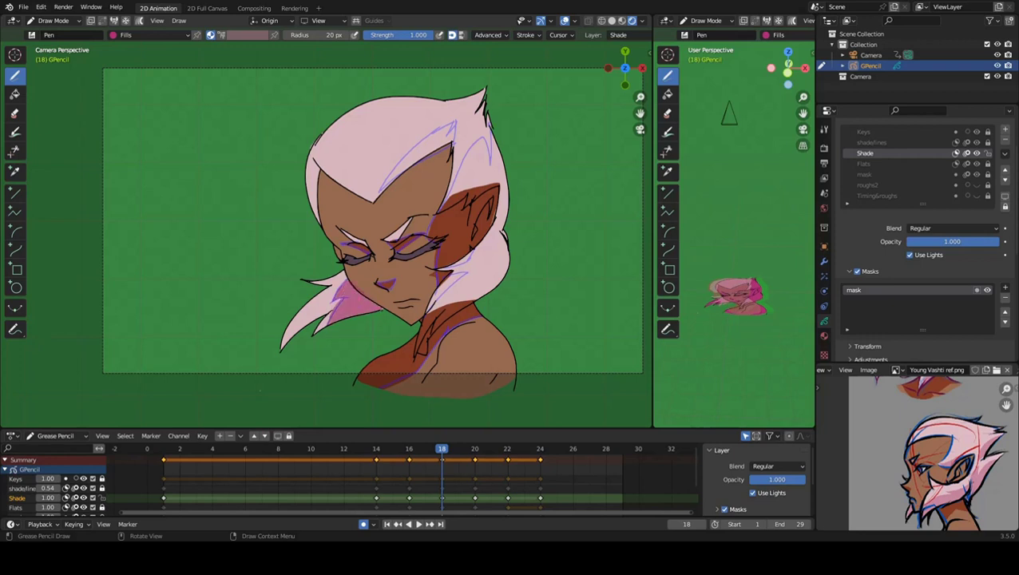
key(ctrl+z)
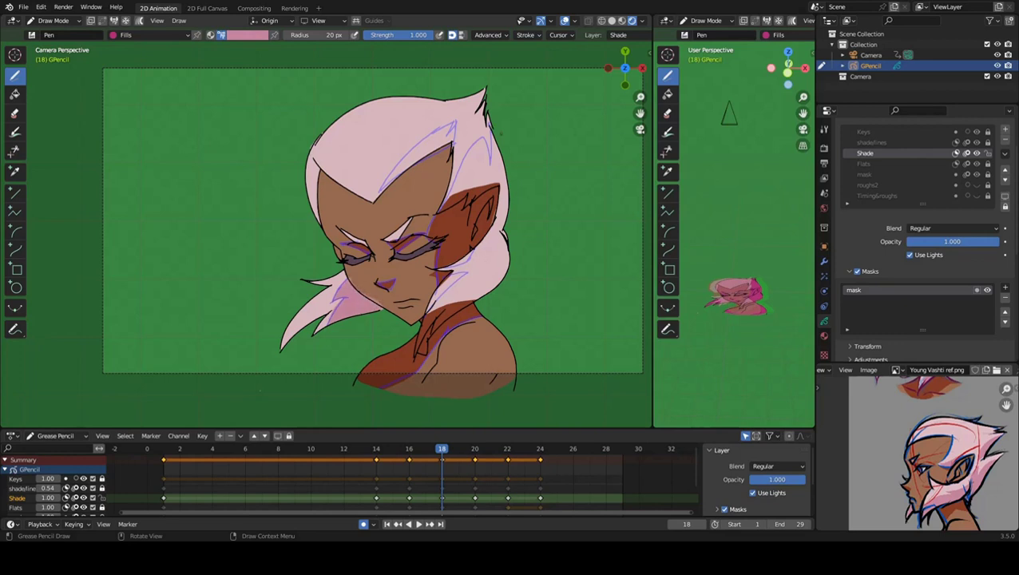
Shade the right side of the hair pink on frame 18, undoing the pink that covered the face.
mouse_move(486, 134)
mouse_down()
mouse_move(449, 190)
mouse_move(461, 206)
mouse_move(487, 192)
mouse_up()
drag(482, 127, 447, 256)
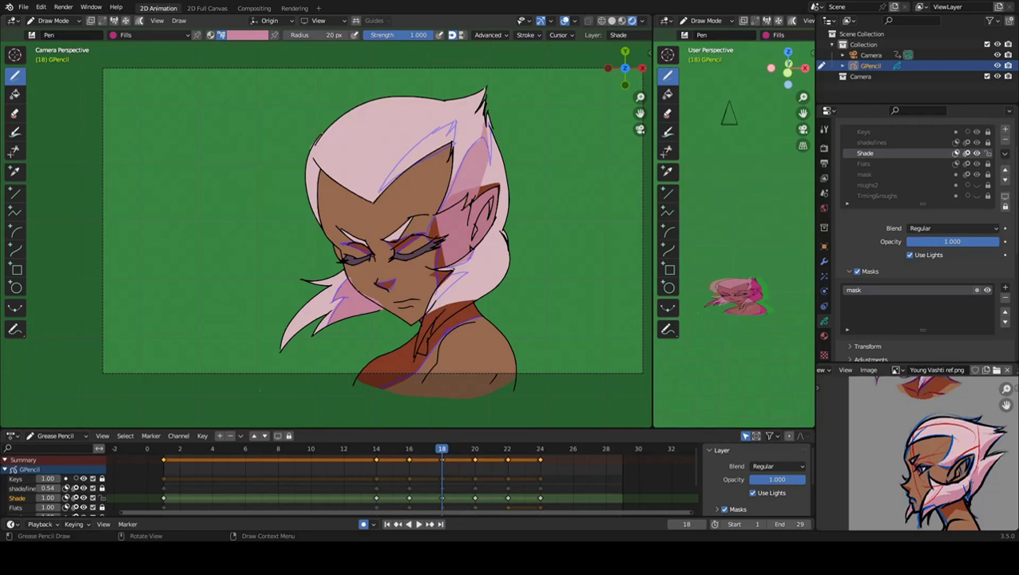
drag(477, 124, 435, 264)
key(ctrl+z)
key(ctrl+z)
key(ctrl+z)
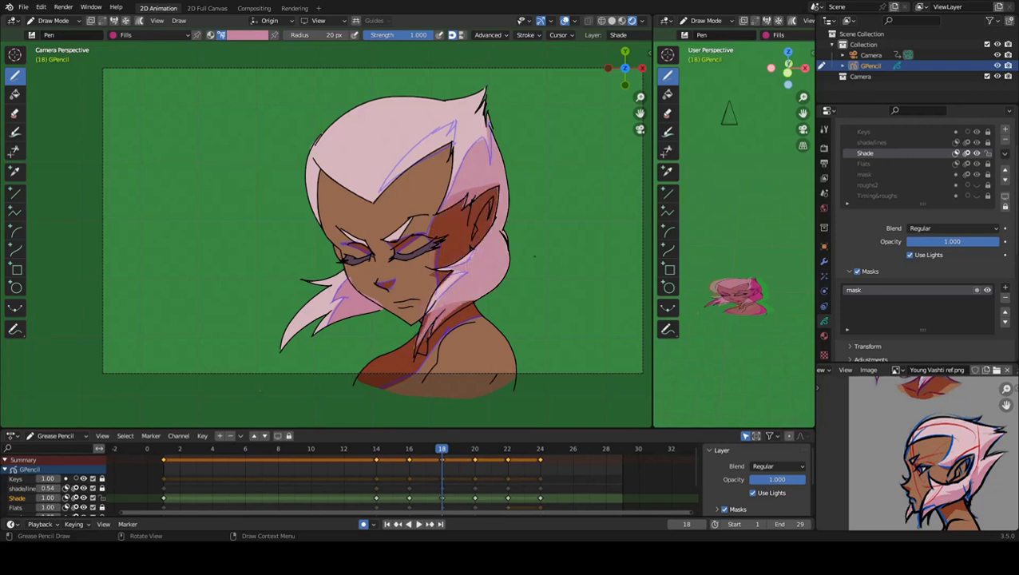
key(ctrl+z)
key(ctrl+z)
key(ctrl+z)
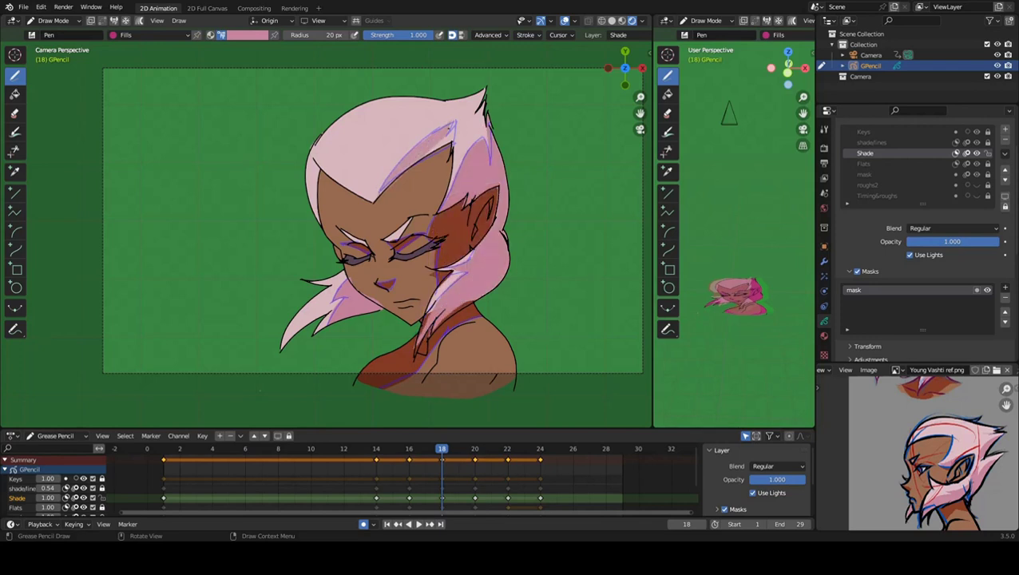
key(ctrl+z)
key(ctrl+z)
key(ctrl+z)
shift+middle_drag(260, 390, 211, 402)
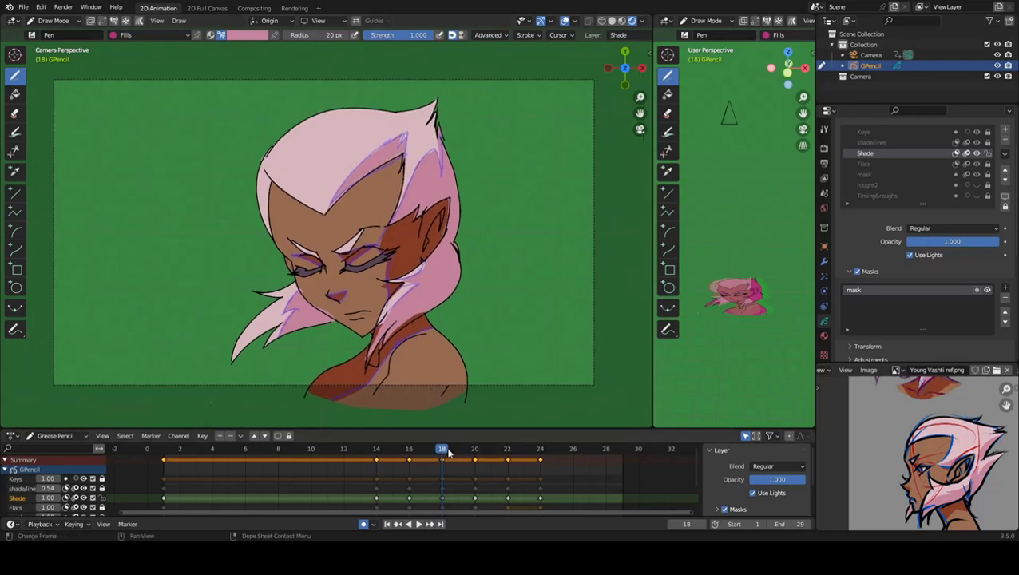
On frame 20, paint pink shadows on the left and right hair and darker shade over cheek and ear.
drag(449, 454, 474, 453)
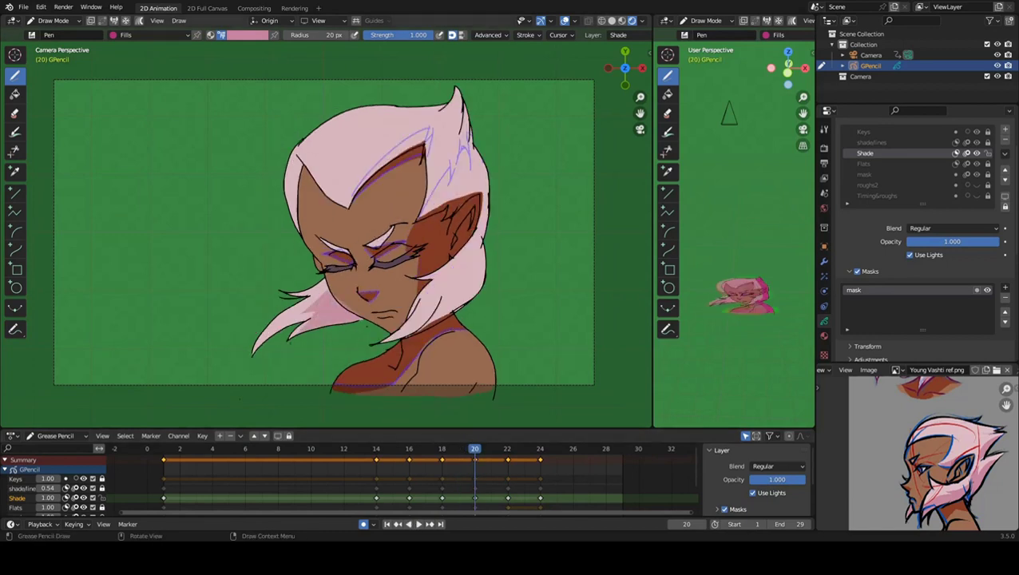
drag(351, 293, 308, 326)
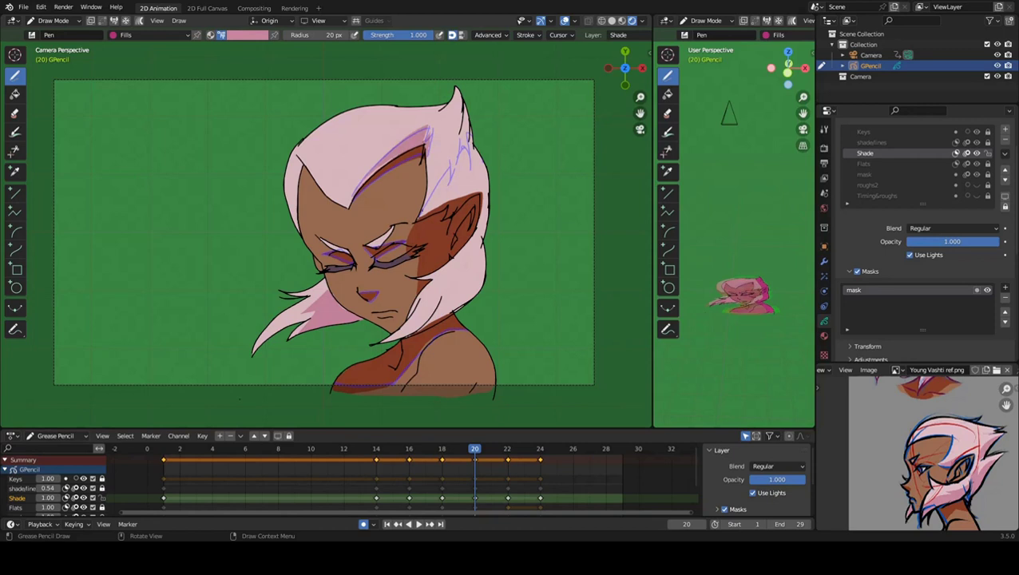
drag(435, 164, 482, 301)
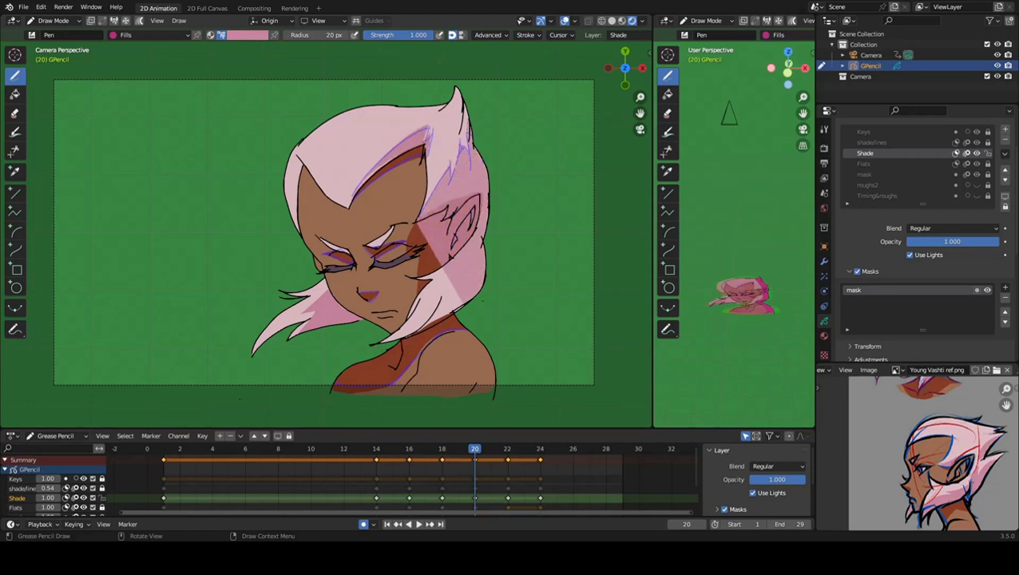
drag(399, 227, 403, 332)
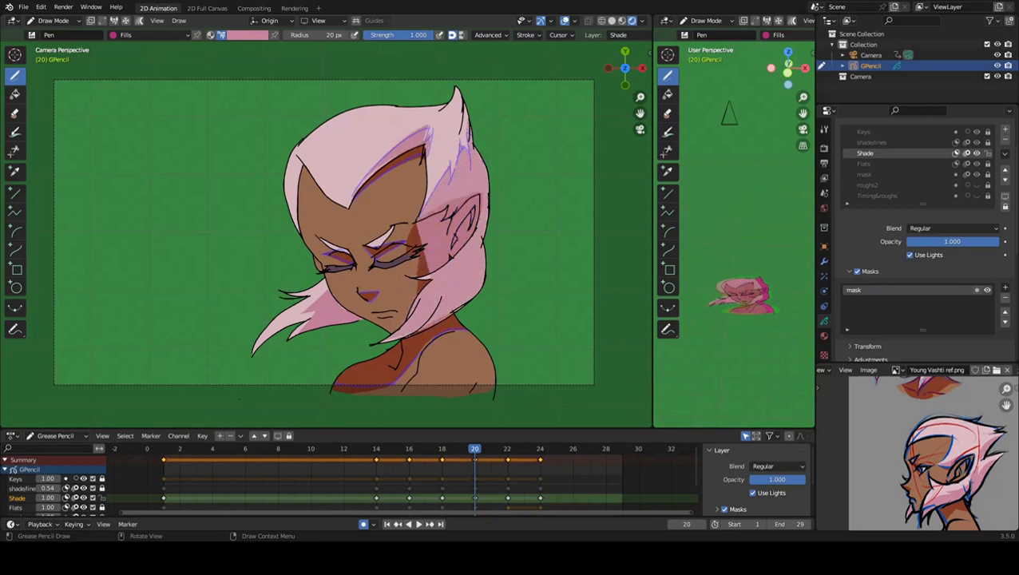
mouse_move(419, 278)
mouse_down()
mouse_move(471, 223)
mouse_move(435, 201)
mouse_up()
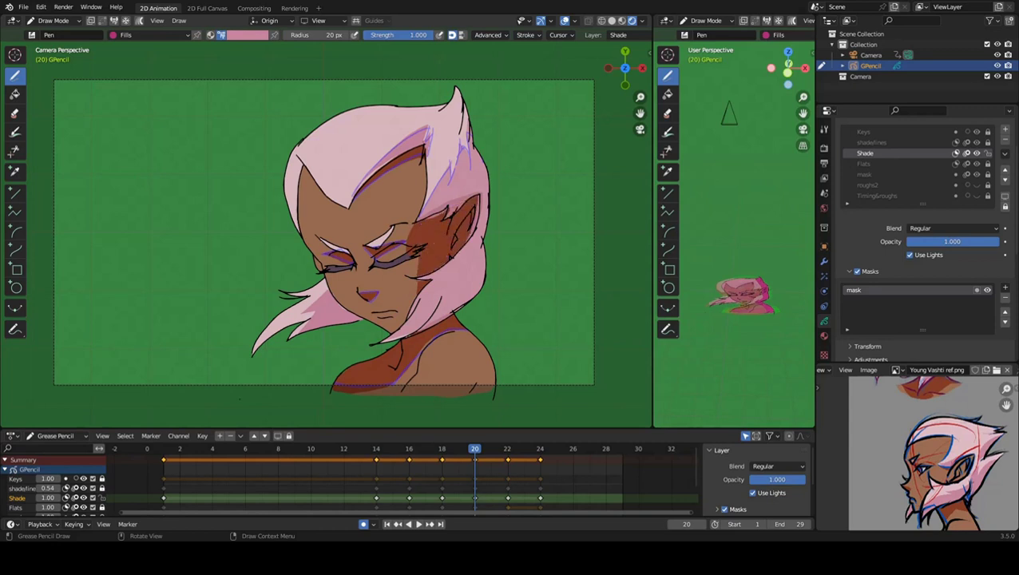
On frame 22, shade the right, upper and left hair strands pink, then start playback.
key(Up)
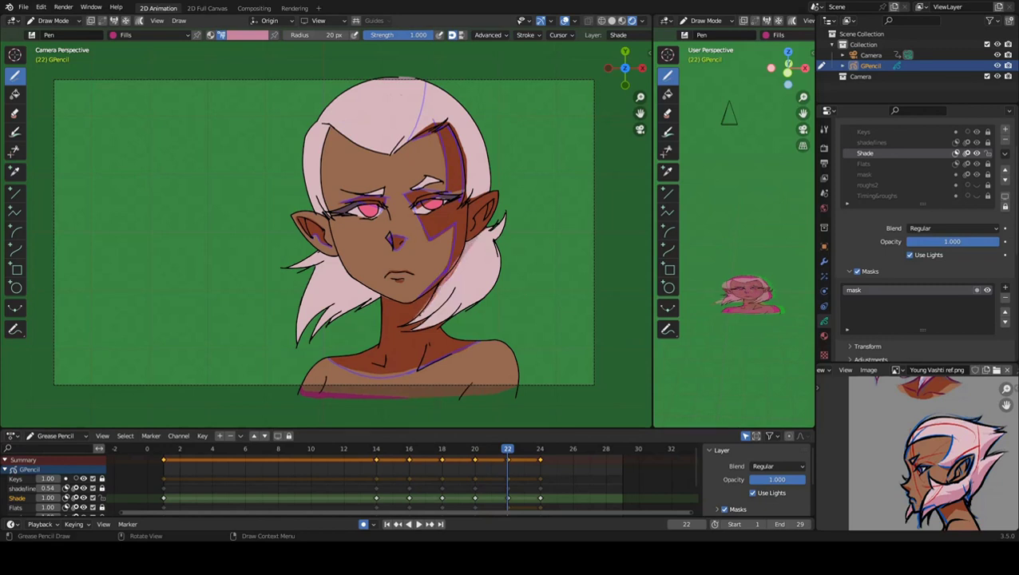
drag(479, 231, 436, 315)
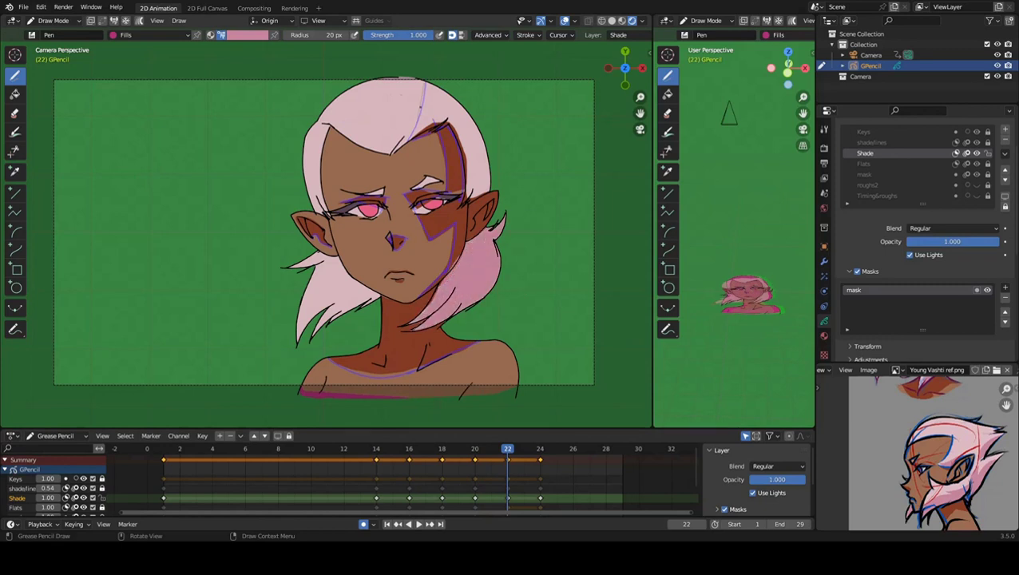
mouse_move(418, 87)
mouse_down()
mouse_move(411, 138)
mouse_move(441, 130)
mouse_move(460, 198)
mouse_move(449, 193)
mouse_up()
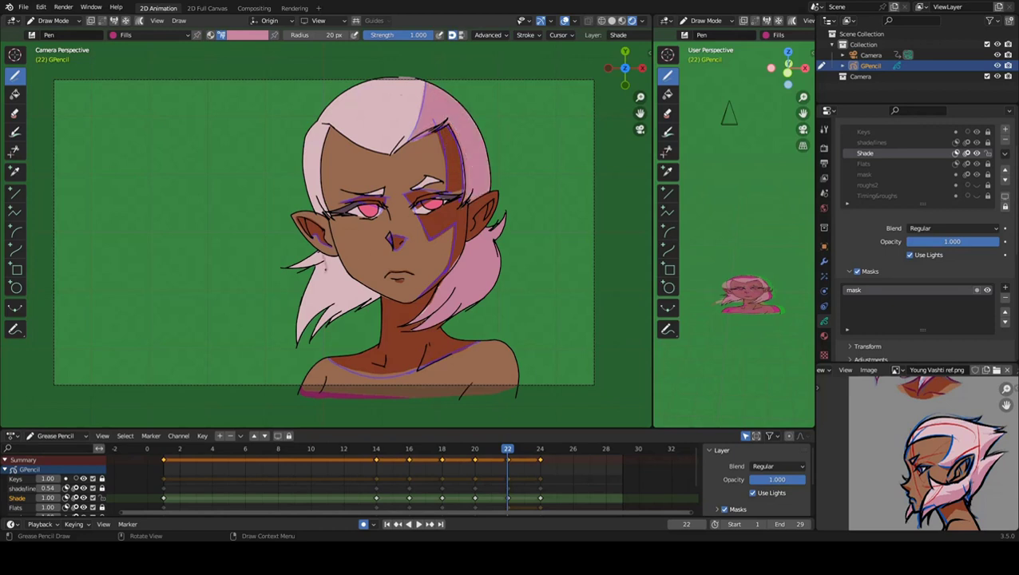
mouse_move(325, 263)
mouse_down()
mouse_move(315, 315)
mouse_move(351, 331)
mouse_up()
drag(327, 257, 375, 302)
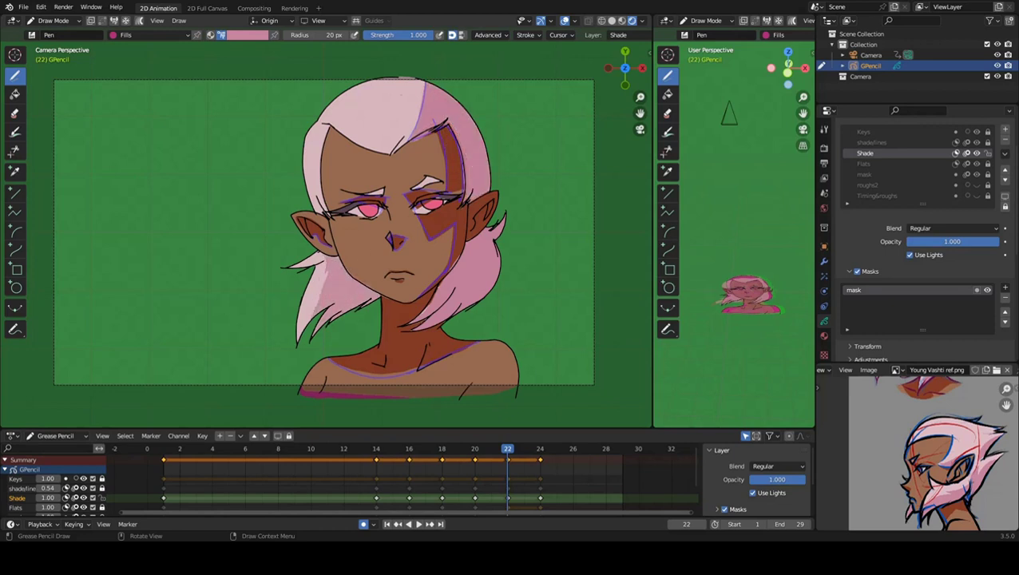
key(space)
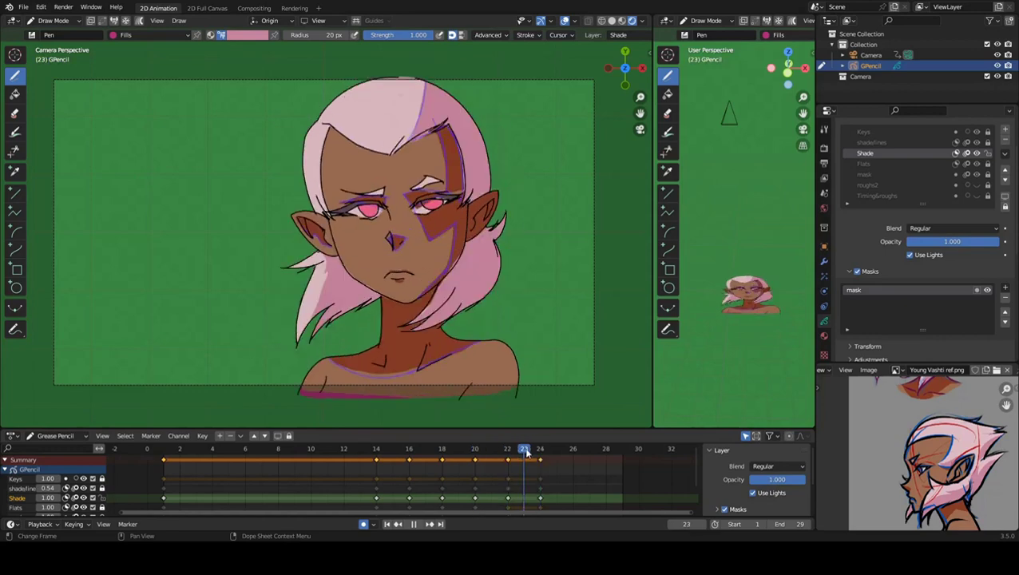
Stop playback and add darker pink shadows to the left and right hair strands on frame 24.
key(space)
drag(340, 252, 366, 327)
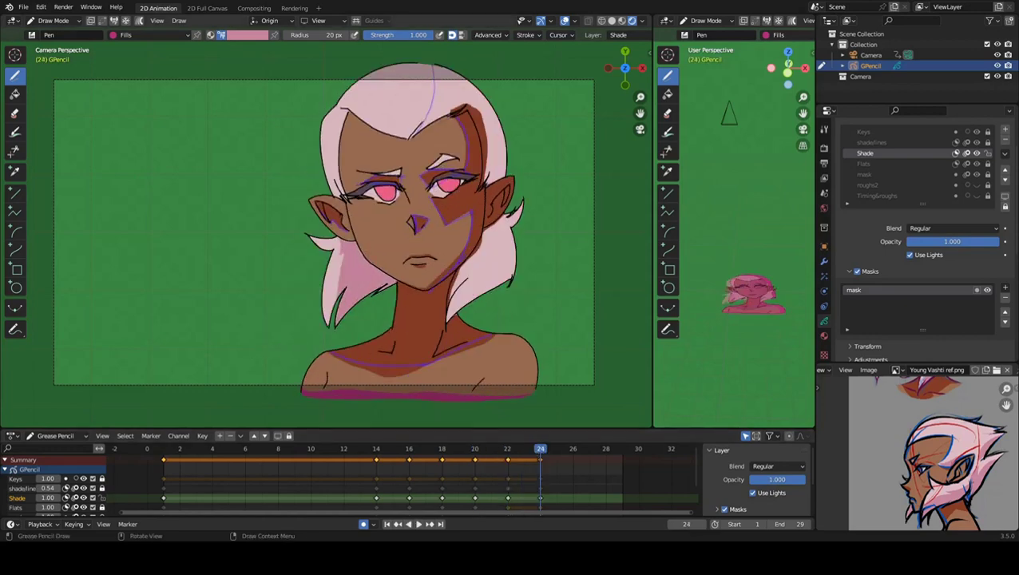
drag(479, 224, 495, 307)
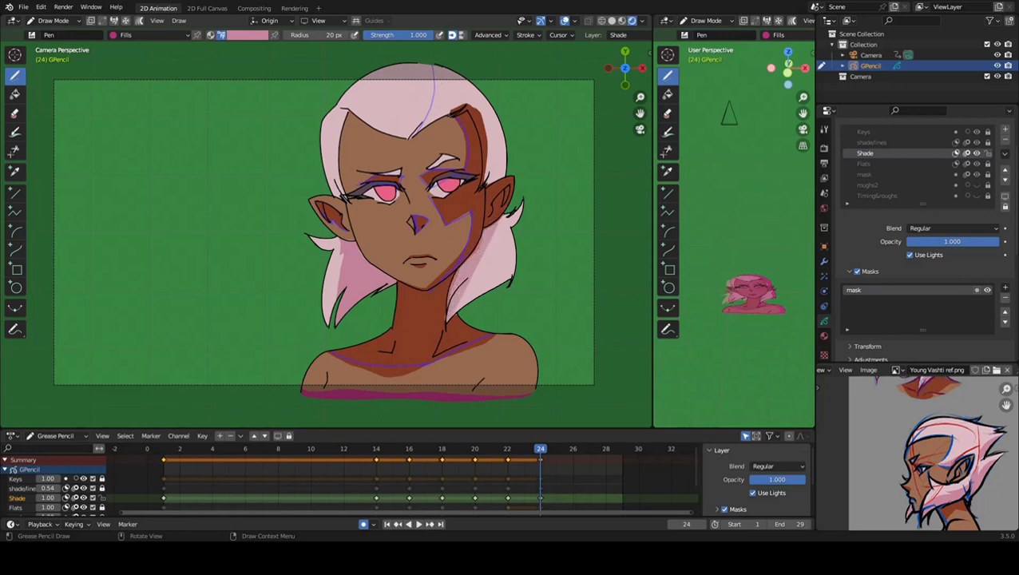
shift+middle_drag(479, 303, 437, 361)
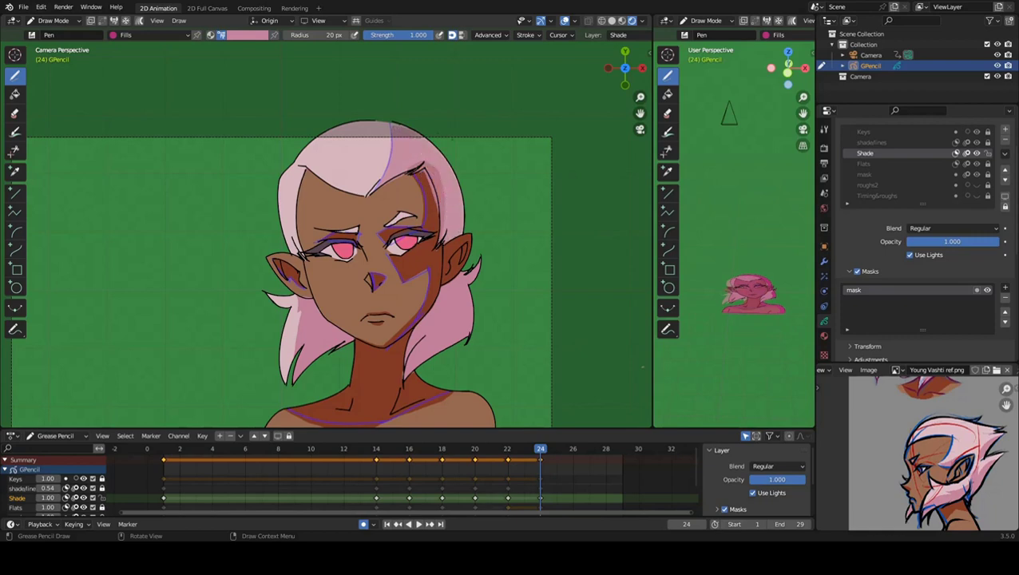
scroll(411, 240, down, 3)
scroll(411, 240, up, 2)
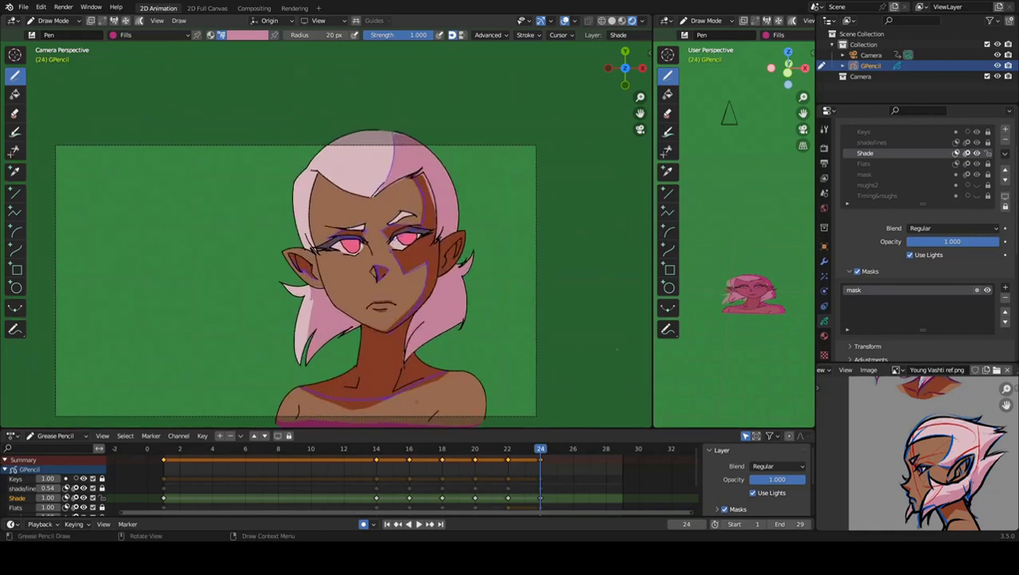
Play the animation to review the shading, then stop and return to frame 1.
click(418, 525)
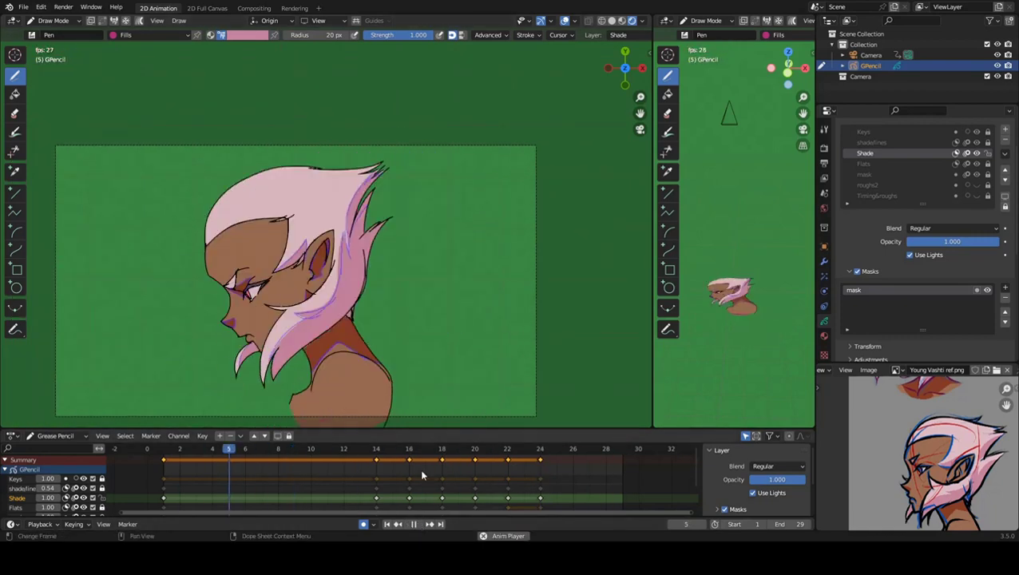
click(414, 525)
click(387, 525)
scroll(222, 320, up, 2)
scroll(222, 320, up, 1)
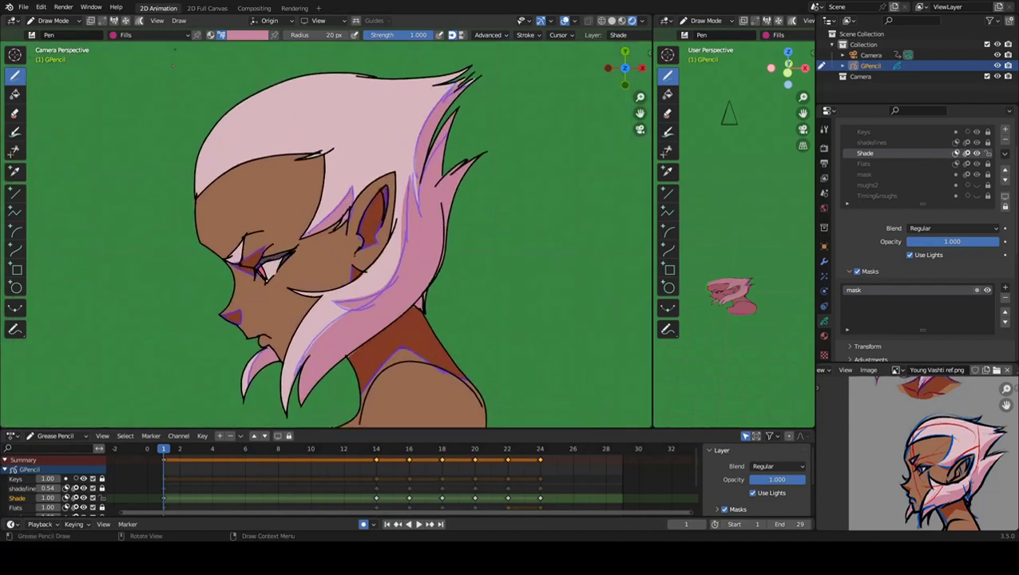
Switch the Grease Pencil object to Sculpt Mode.
click(60, 22)
click(55, 57)
scroll(323, 331, down, 4)
scroll(323, 331, up, 4)
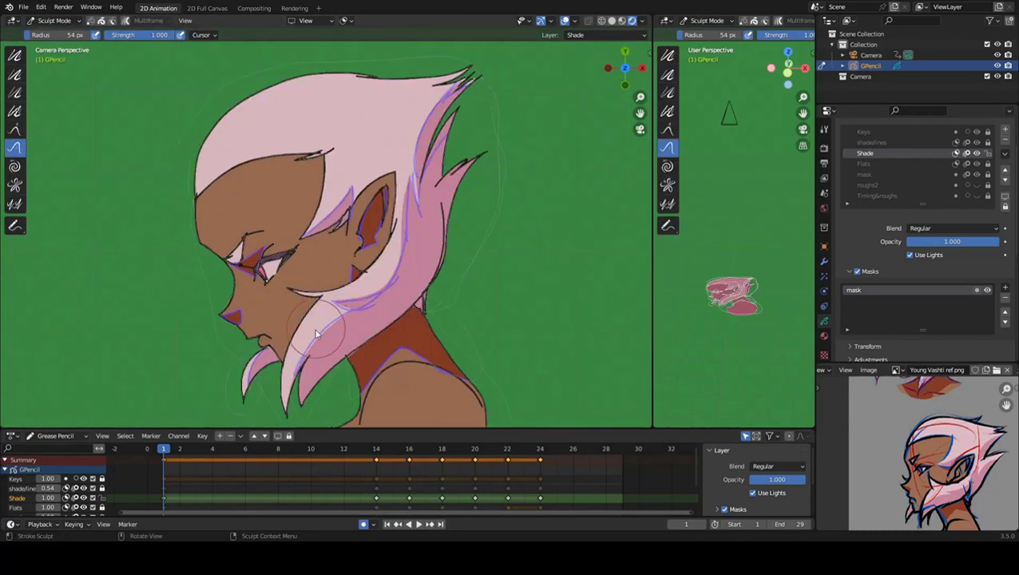
Enlarge the sculpt brush radius to 96 px.
scroll(319, 320, up, 2)
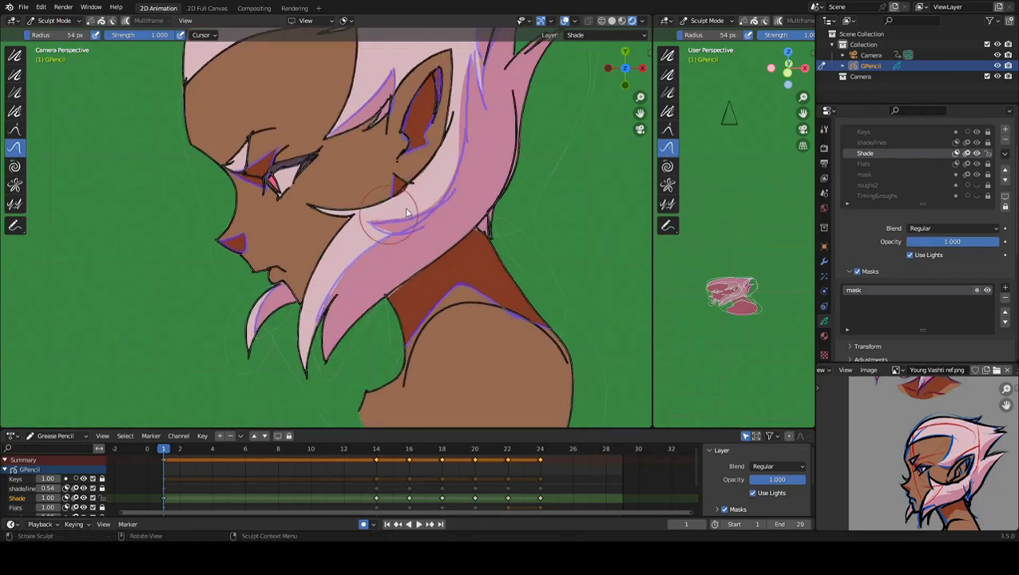
key(f)
click(476, 229)
mouse_move(476, 229)
shift+middle_down()
mouse_move(362, 297)
mouse_move(356, 268)
mouse_move(349, 290)
shift+middle_up()
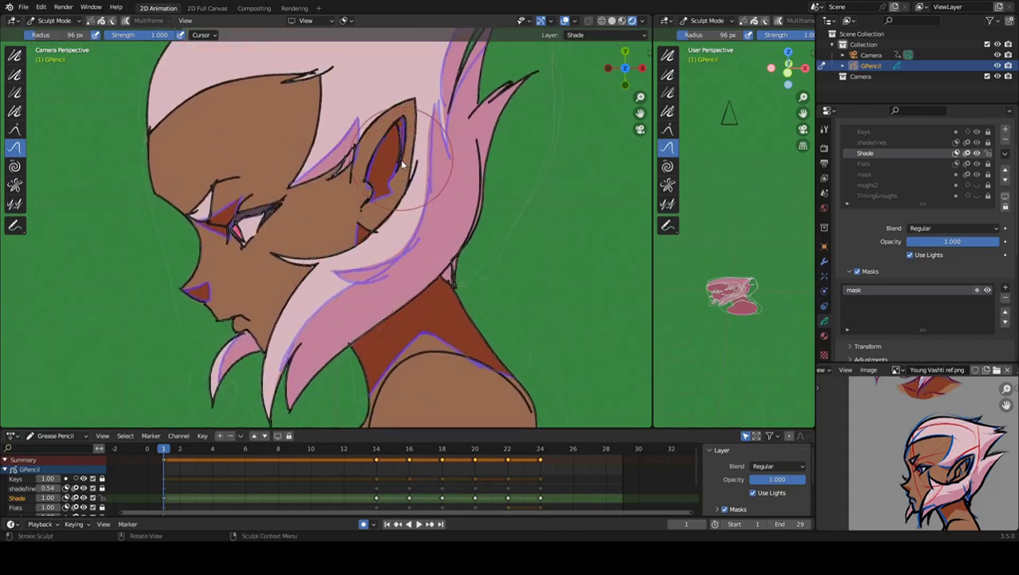
shift+middle_drag(358, 275, 354, 248)
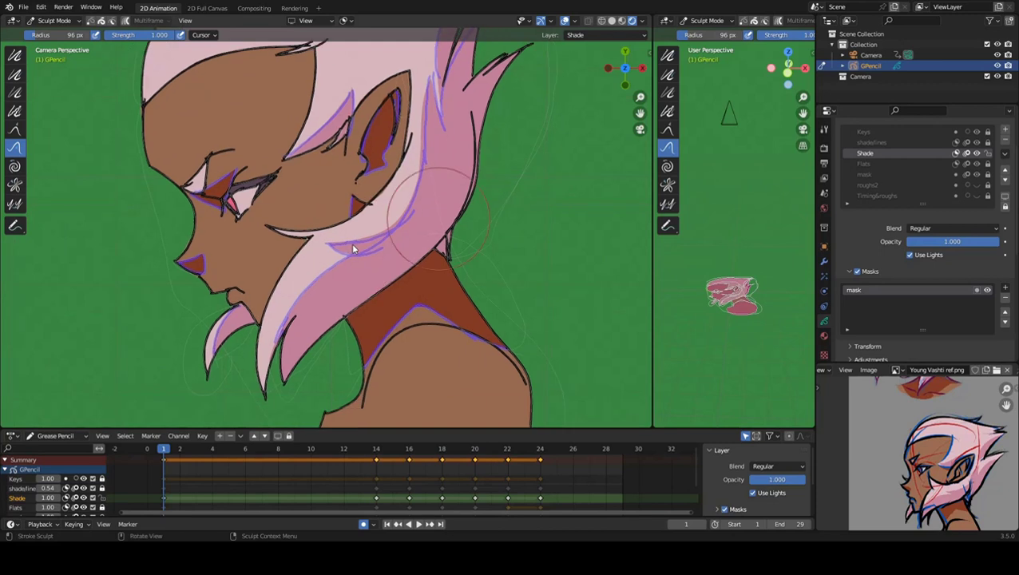
Lower the shadelines layer's opacity to 0.271.
click(891, 142)
drag(947, 241, 921, 242)
mouse_move(400, 255)
shift+middle_down()
mouse_move(351, 272)
mouse_move(392, 279)
shift+middle_up()
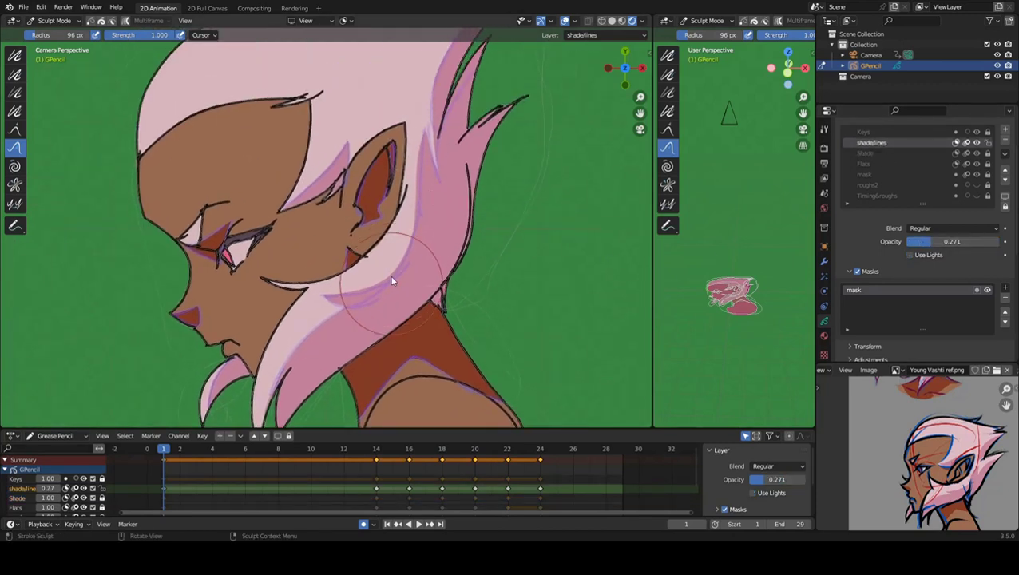
On keyframe 14, with Shade active and selection masking on, push the ear and hair shadows into place.
click(429, 525)
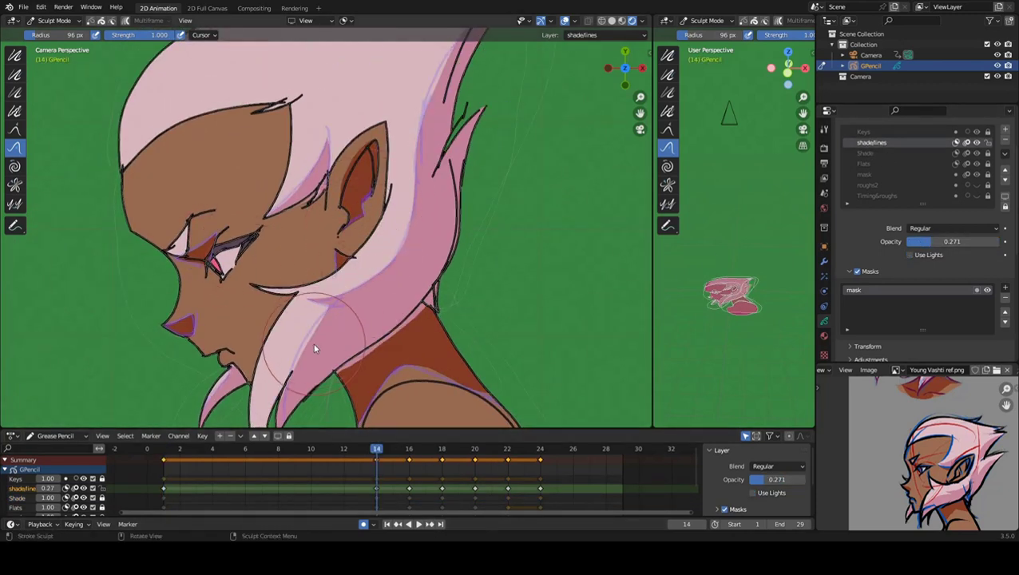
mouse_move(297, 369)
mouse_down()
mouse_move(338, 327)
mouse_move(435, 312)
mouse_move(356, 362)
mouse_move(376, 359)
mouse_move(355, 360)
mouse_up()
click(866, 153)
click(102, 21)
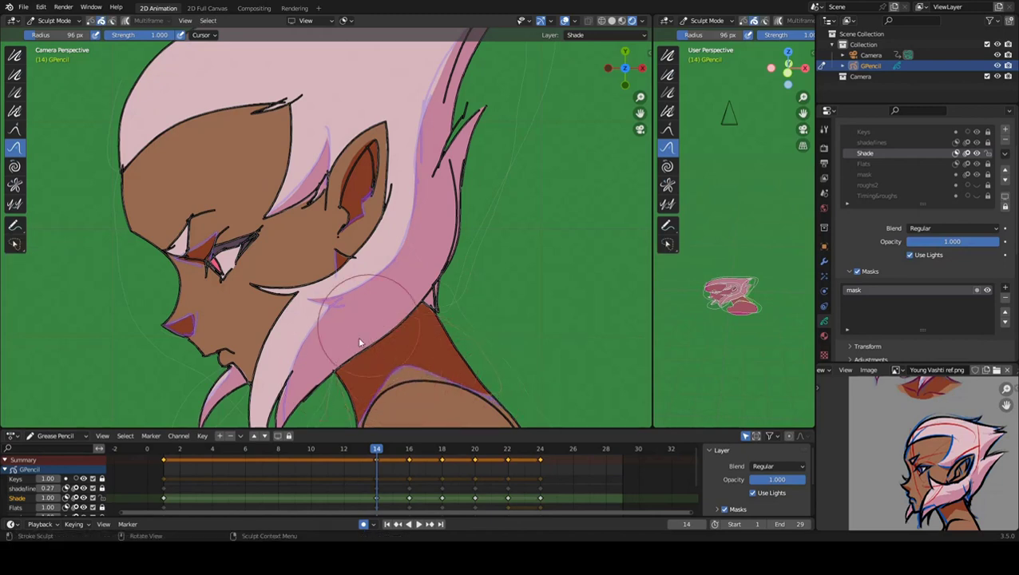
shift+middle_drag(359, 342, 339, 391)
mouse_move(316, 211)
mouse_down()
mouse_move(327, 244)
mouse_move(335, 238)
mouse_up()
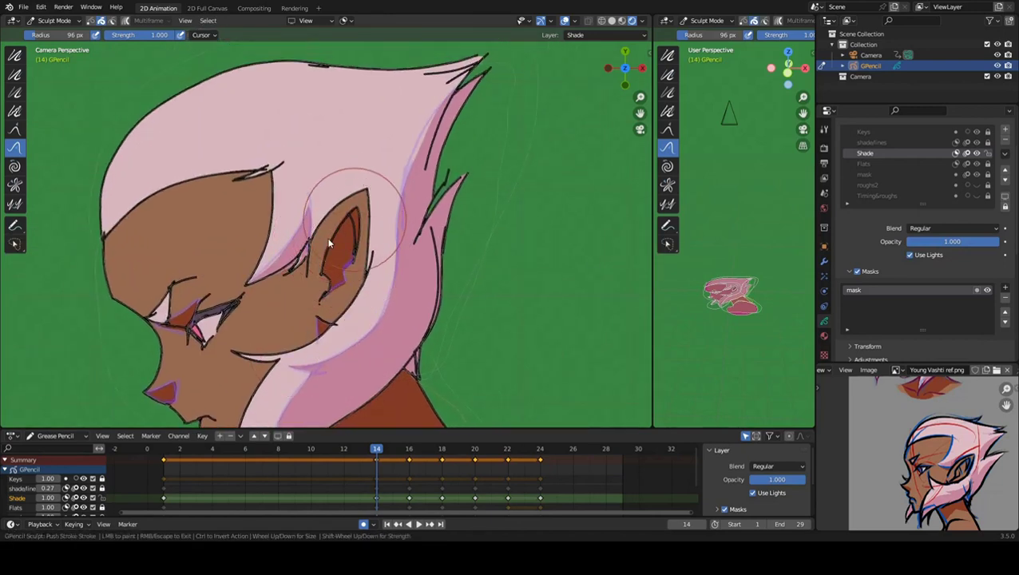
mouse_move(395, 156)
mouse_down()
mouse_move(391, 145)
mouse_move(421, 162)
mouse_move(422, 182)
mouse_up()
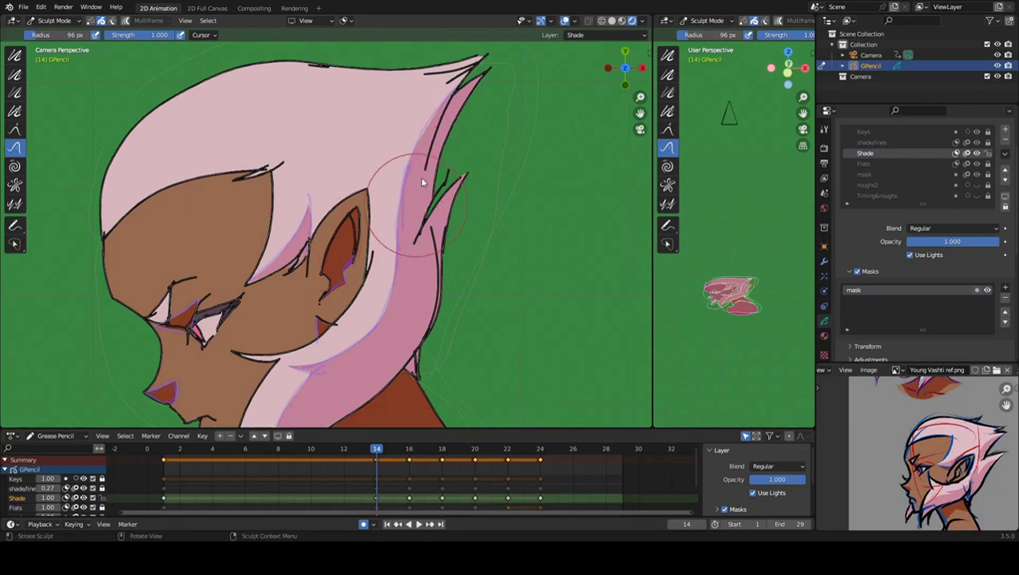
Step forward to keyframe 16.
key(Right)
key(Right)
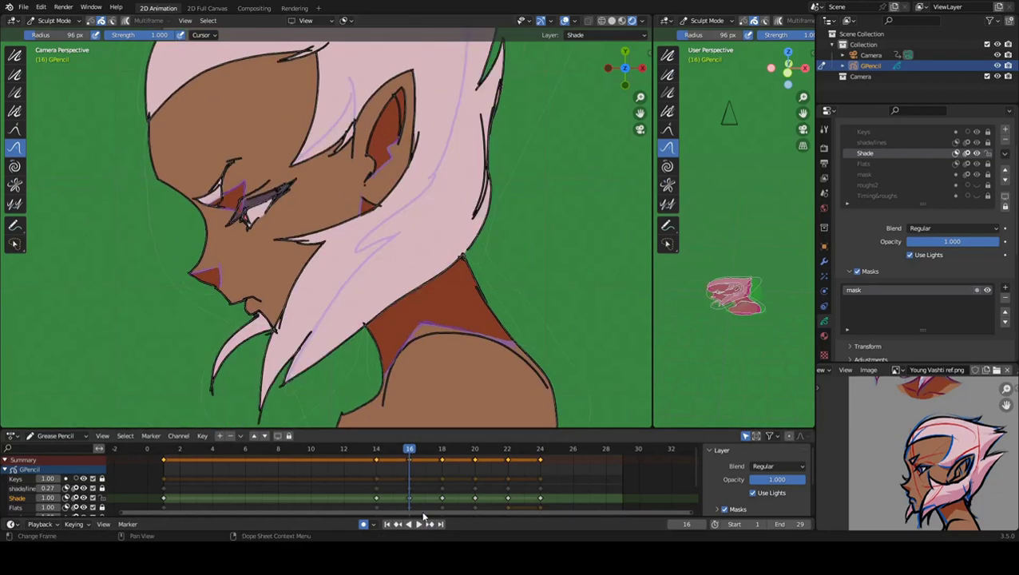
scroll(381, 217, down, 4)
click(54, 20)
In Draw Mode, paint darker-pink shadow down the right and lower hair on frame 16.
click(56, 69)
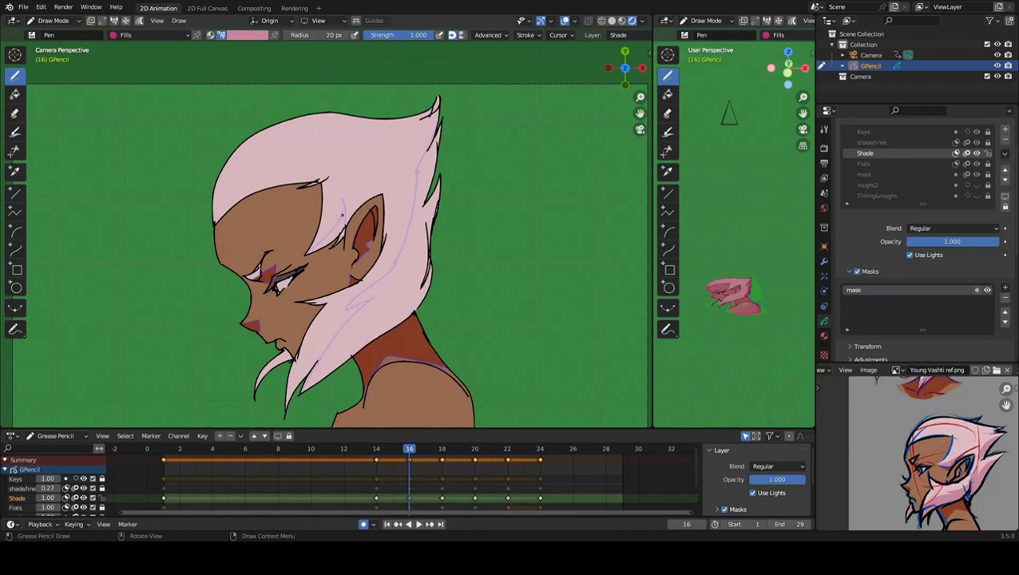
key(Home)
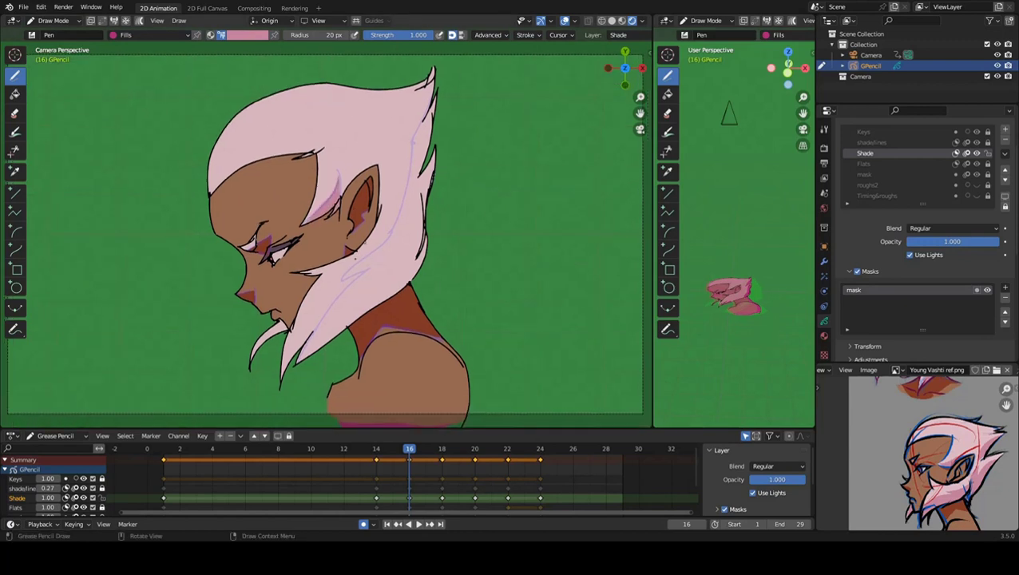
drag(419, 124, 366, 254)
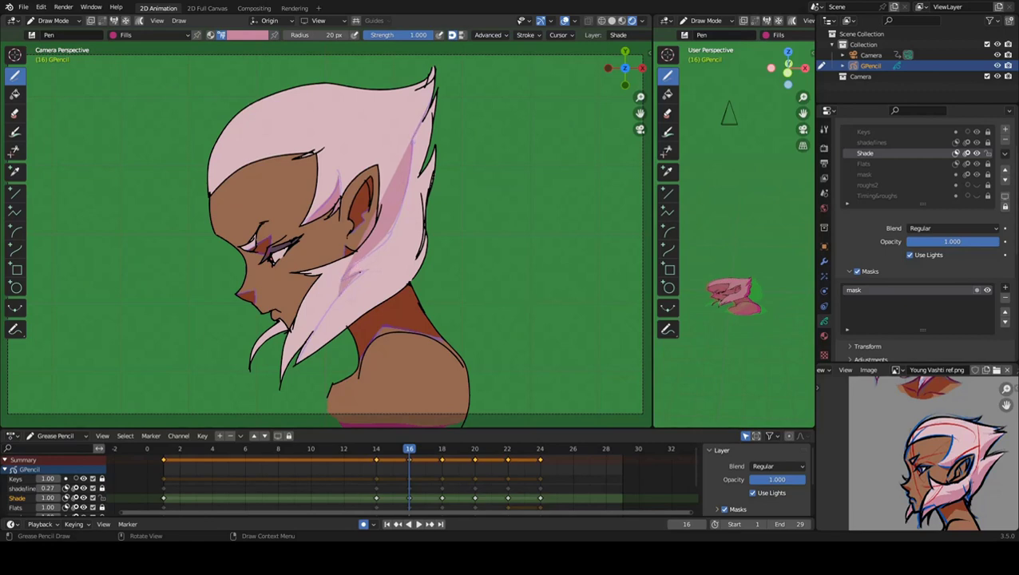
drag(369, 212, 313, 352)
mouse_move(417, 120)
mouse_down()
mouse_move(336, 343)
mouse_move(377, 304)
mouse_up()
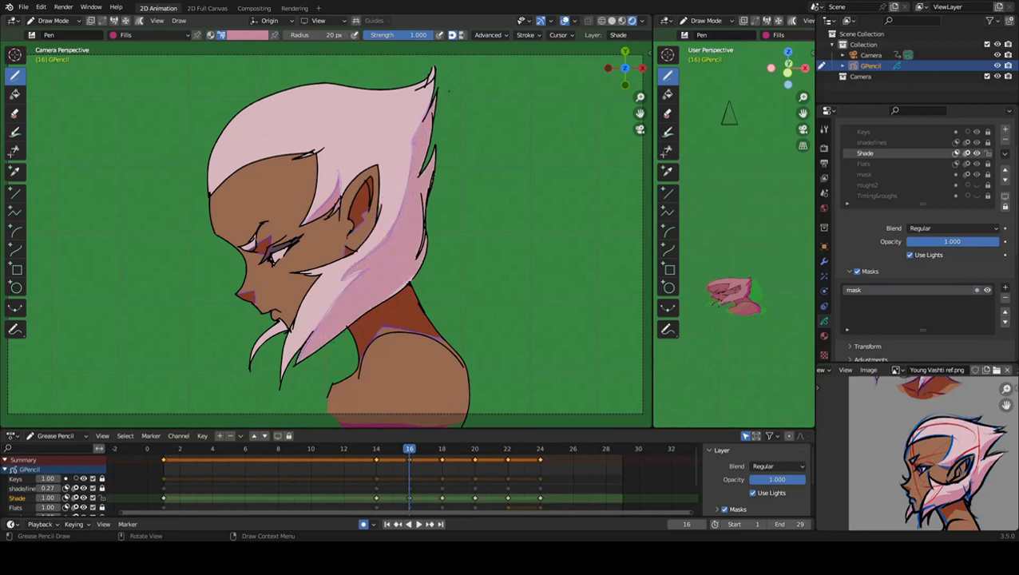
Review the shading in playback, then return to Sculpt Mode.
key(space)
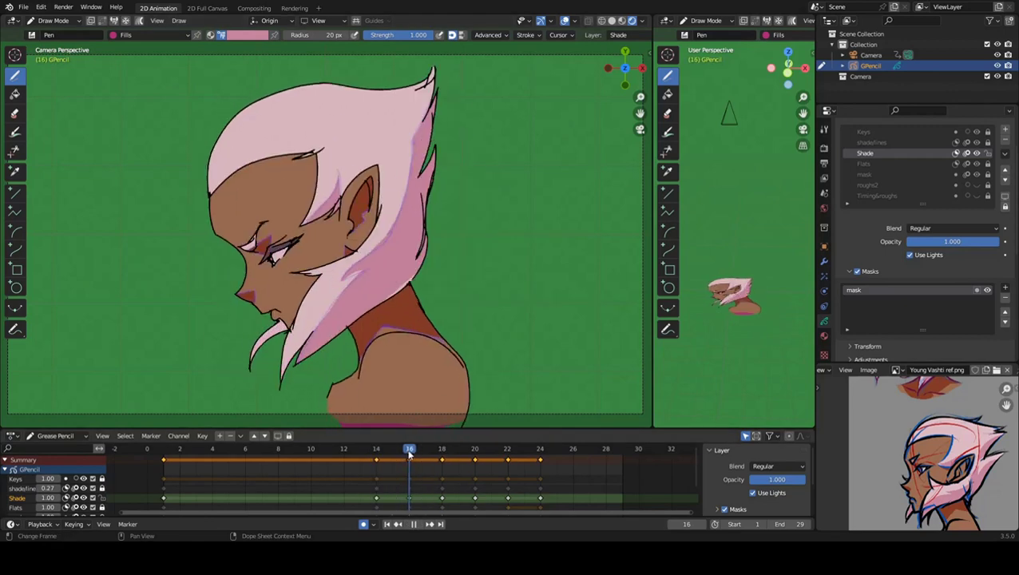
key(space)
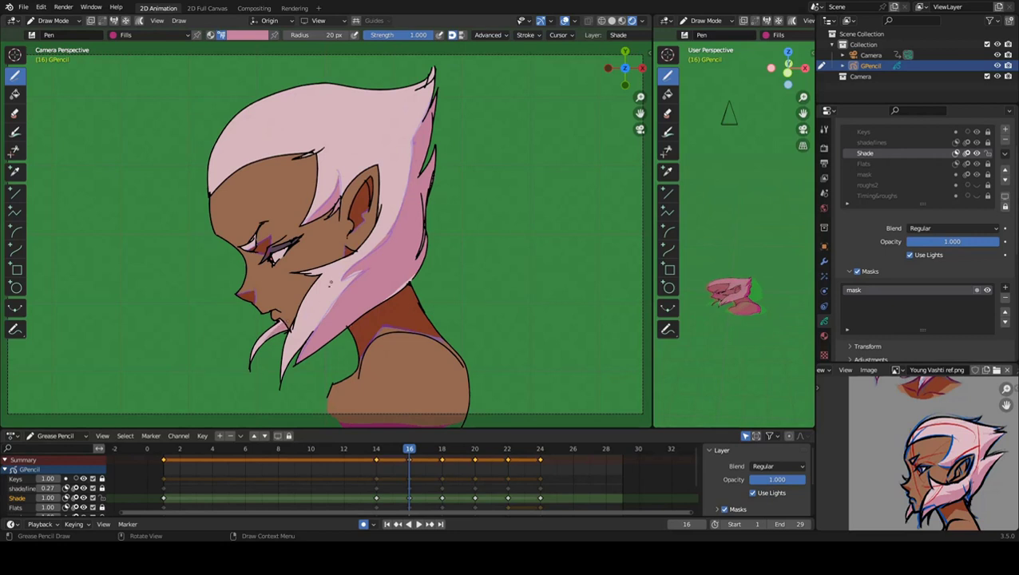
click(54, 20)
click(49, 48)
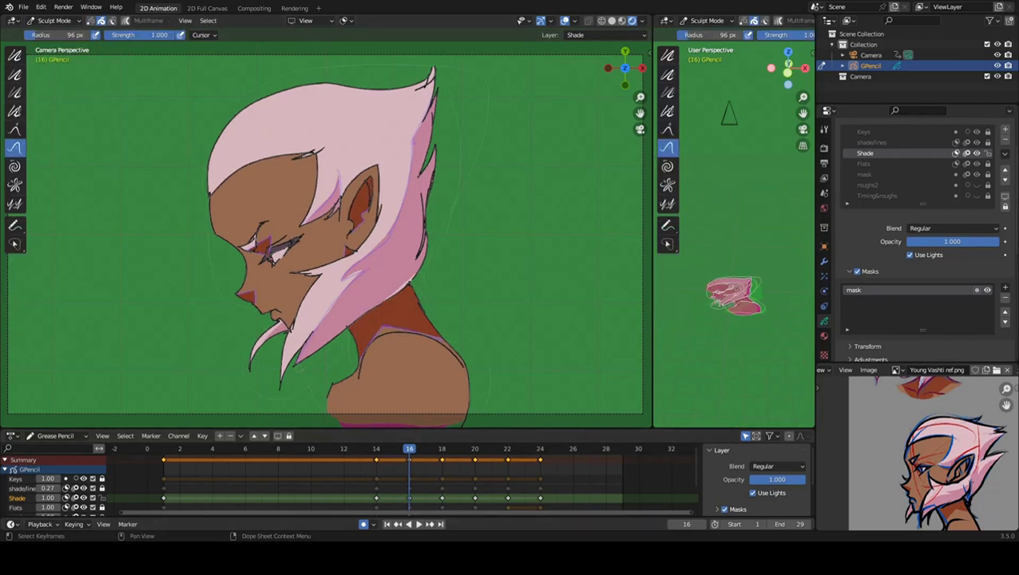
Centre the view on the head, jump to keyframe 18, and shrink the sculpt brush to 53 px.
scroll(396, 291, up, 2)
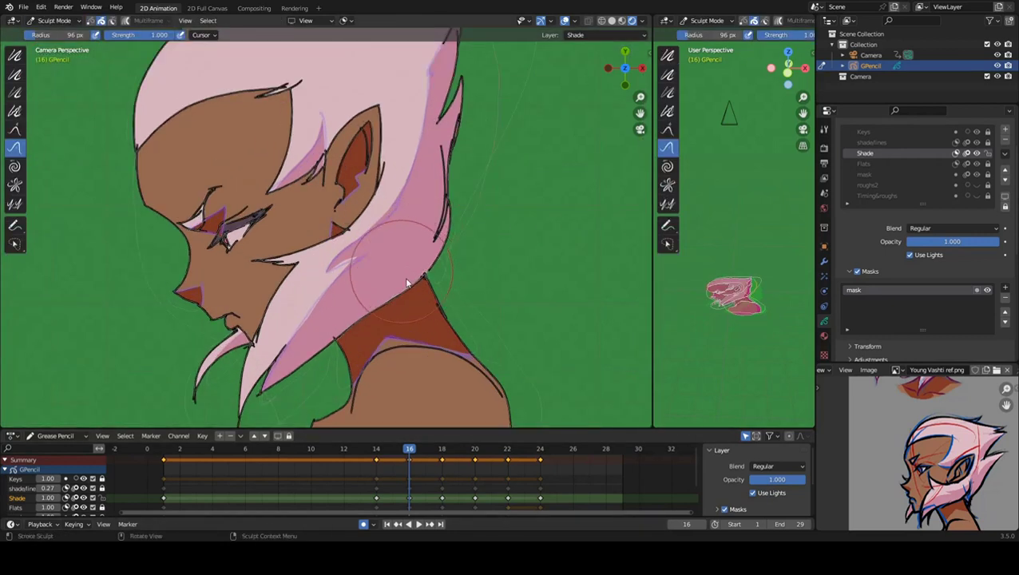
shift+middle_drag(312, 327, 353, 339)
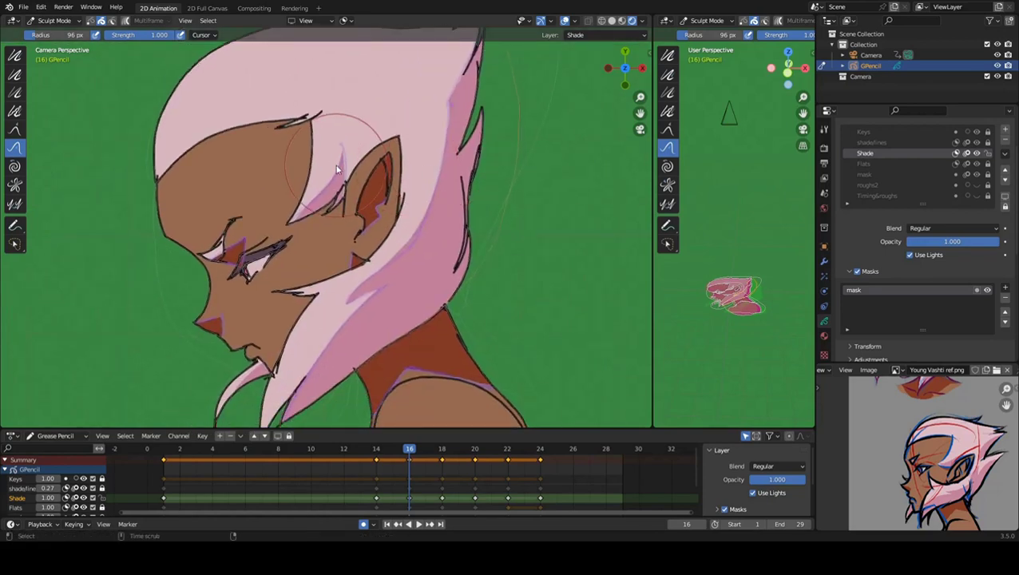
key(Up)
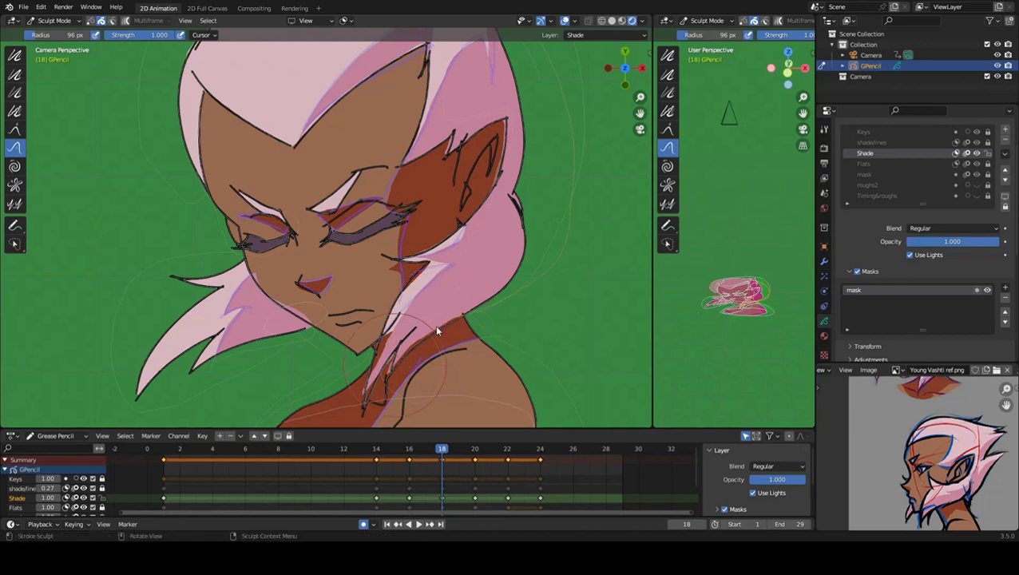
scroll(434, 325, up, 1)
scroll(428, 295, up, 1)
key(f)
click(414, 224)
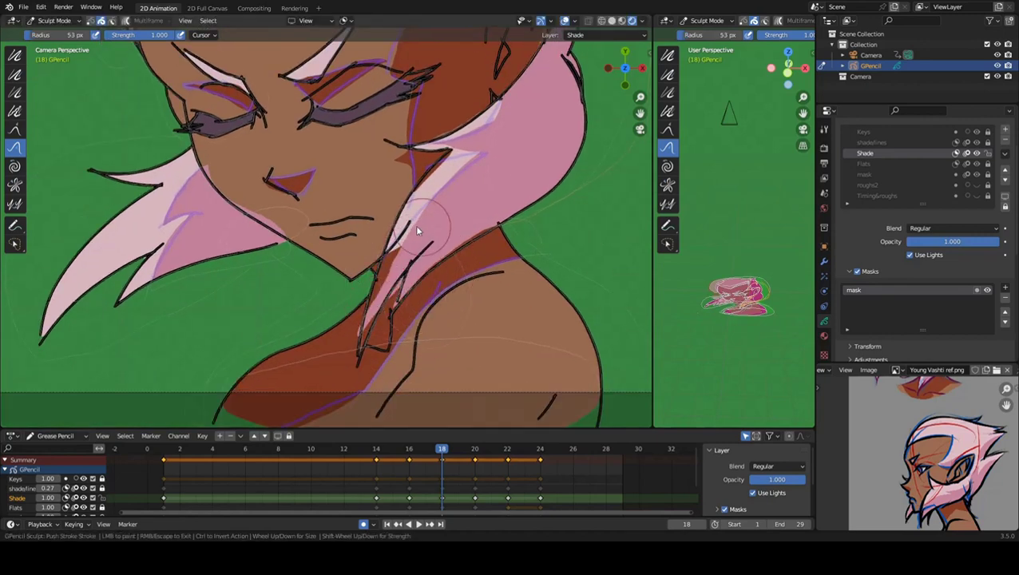
Push the hair, neck and right-strand shadow strokes into place on frame 18.
drag(417, 230, 372, 302)
drag(357, 336, 361, 346)
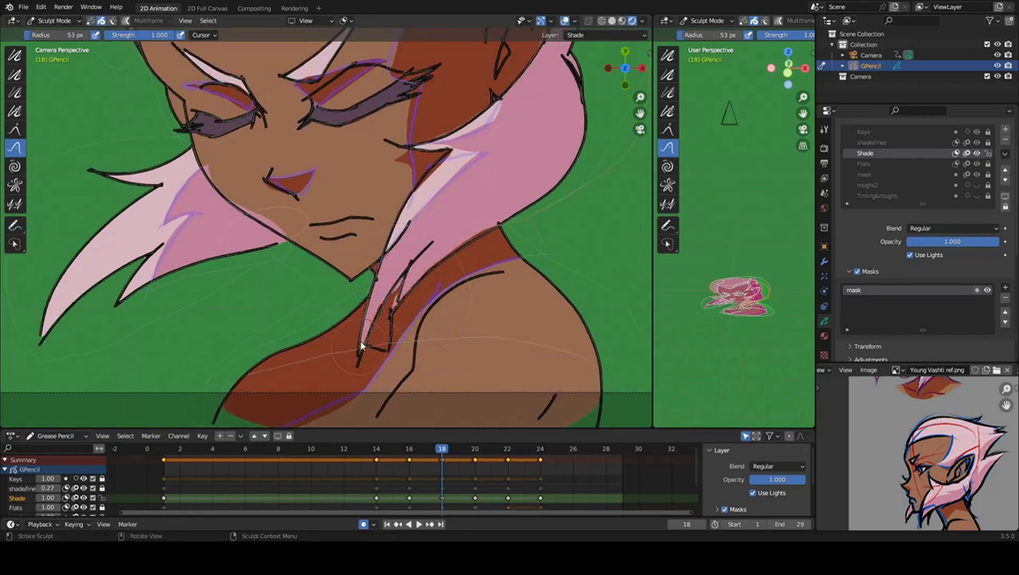
mouse_move(393, 281)
mouse_down()
mouse_move(403, 291)
mouse_move(467, 223)
mouse_move(472, 238)
mouse_move(458, 242)
mouse_up()
mouse_move(478, 154)
mouse_down()
mouse_move(491, 120)
mouse_move(474, 132)
mouse_up()
Push the shadows near the cheek and around the ear tip.
shift+middle_drag(200, 248, 345, 341)
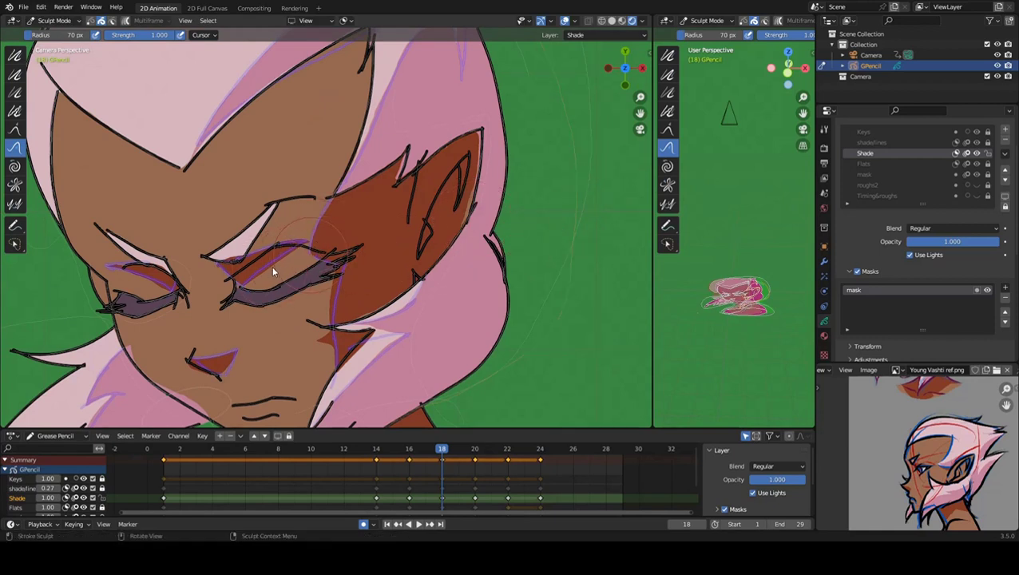
mouse_move(336, 275)
mouse_down()
mouse_move(317, 344)
mouse_move(408, 317)
mouse_up()
drag(466, 146, 479, 132)
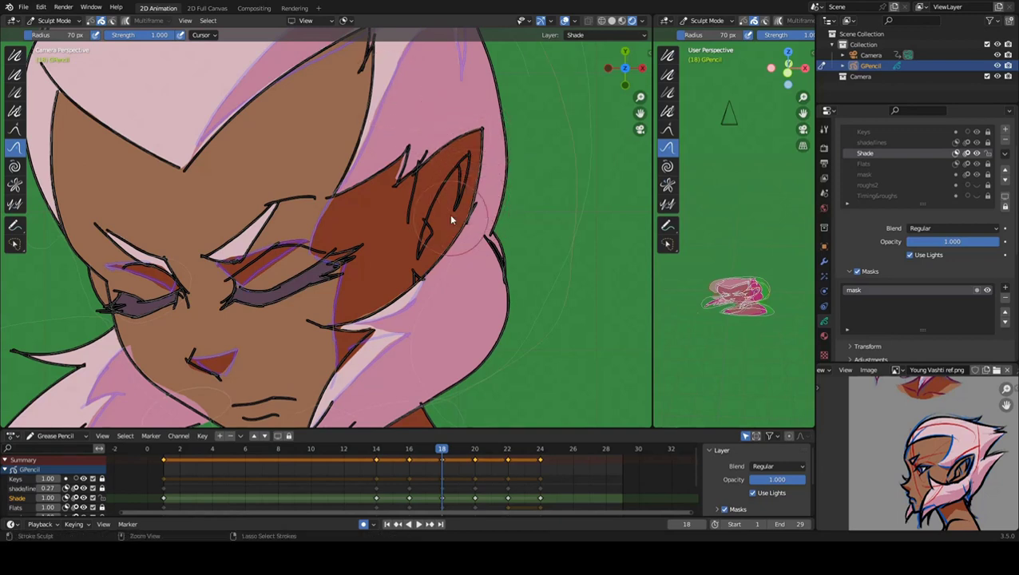
scroll(449, 214, down, 3)
scroll(294, 194, up, 4)
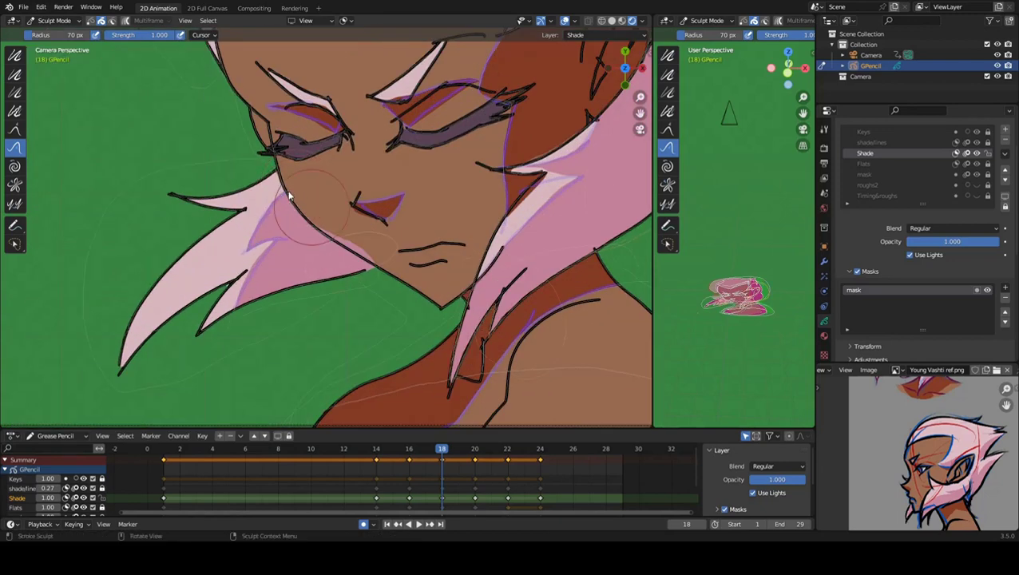
shift+scroll(402, 131, up, 5)
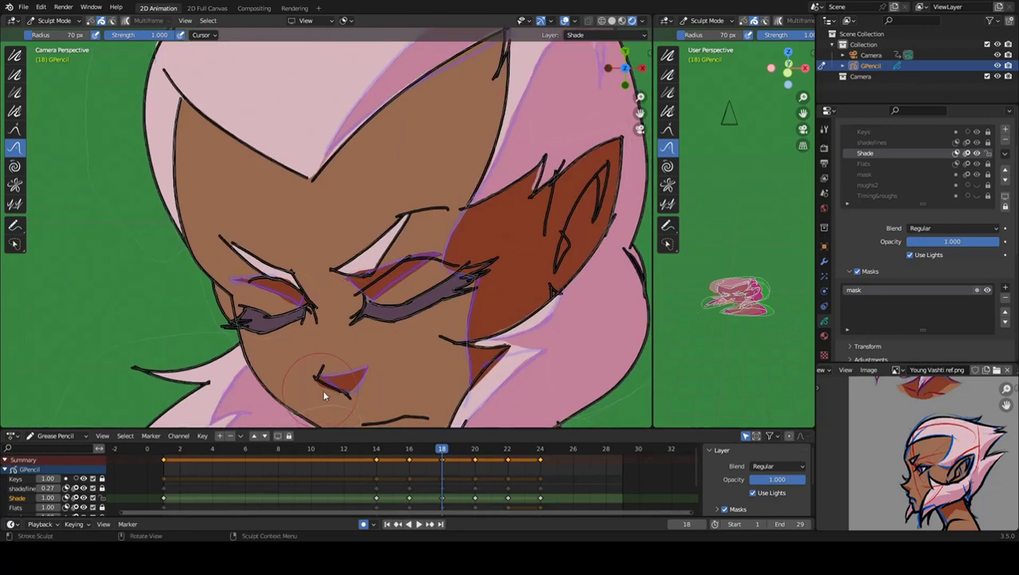
Enlarge the sculpt brush to 101 px and move to keyframe 20.
key(f)
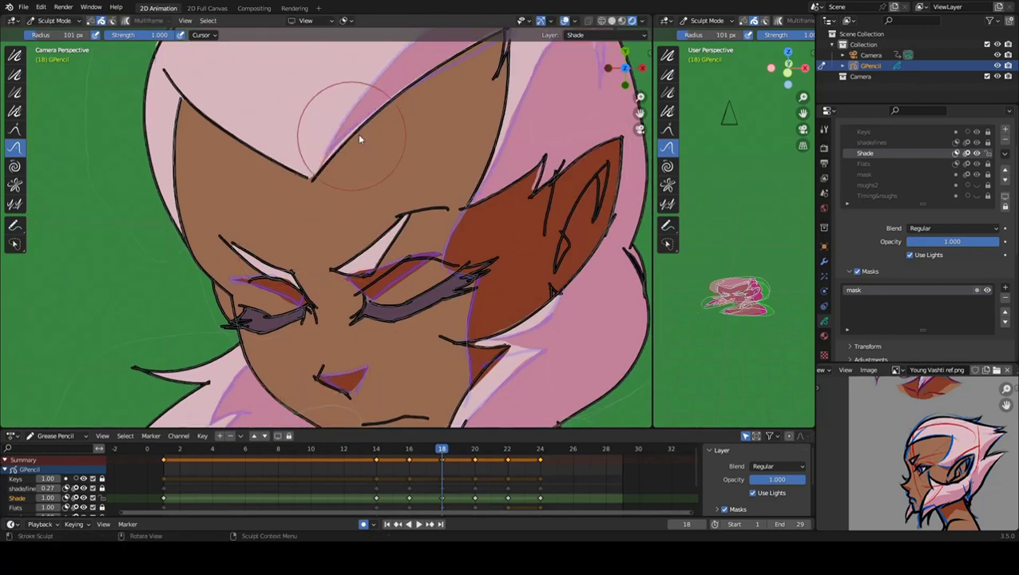
scroll(403, 169, down, 2)
scroll(403, 170, down, 1)
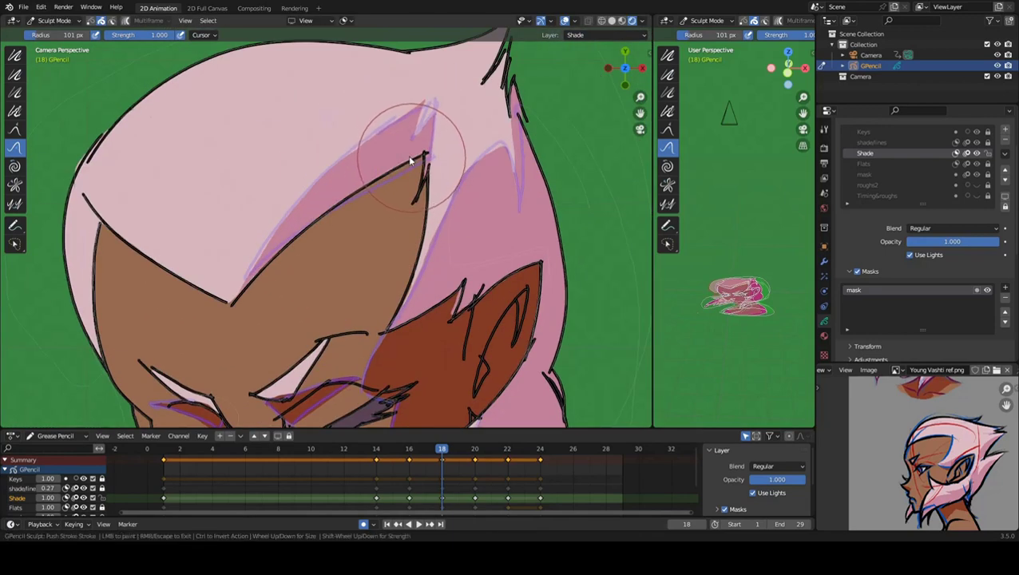
scroll(392, 171, down, 2)
drag(457, 448, 473, 449)
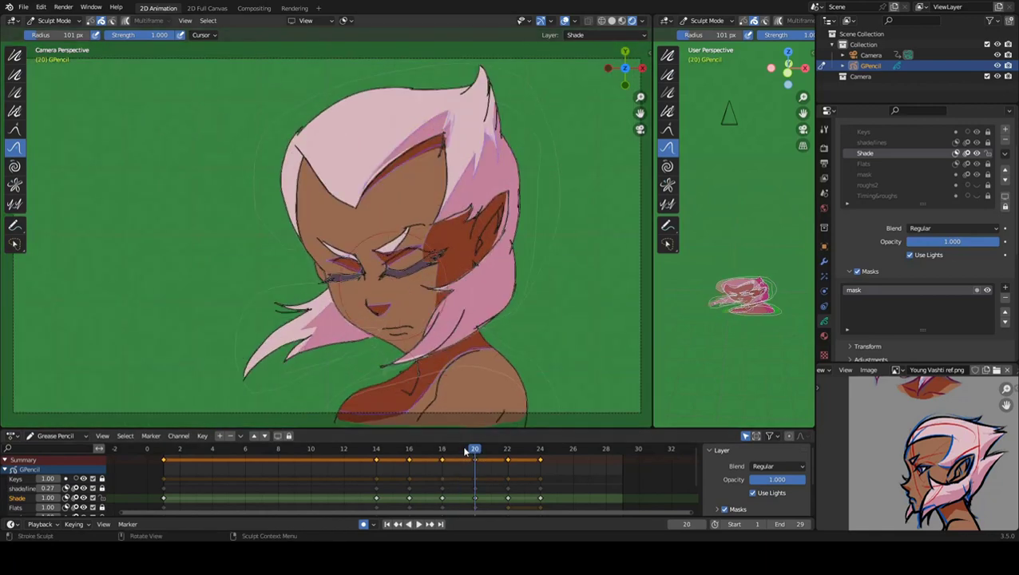
Frame the ear and set the sculpt brush radius to 51 px.
scroll(376, 288, up, 3)
shift+middle_drag(499, 315, 387, 272)
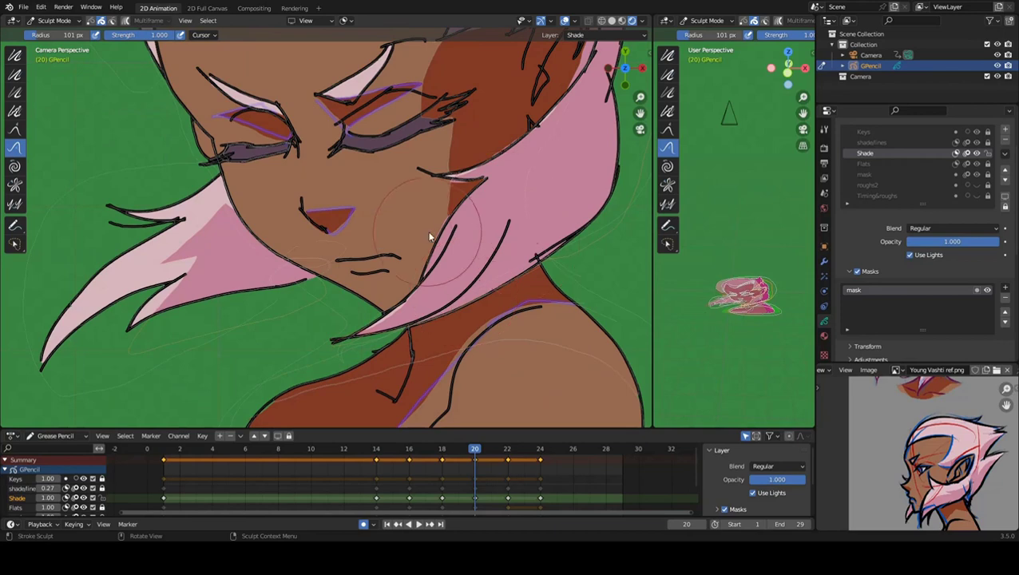
shift+middle_drag(433, 234, 414, 260)
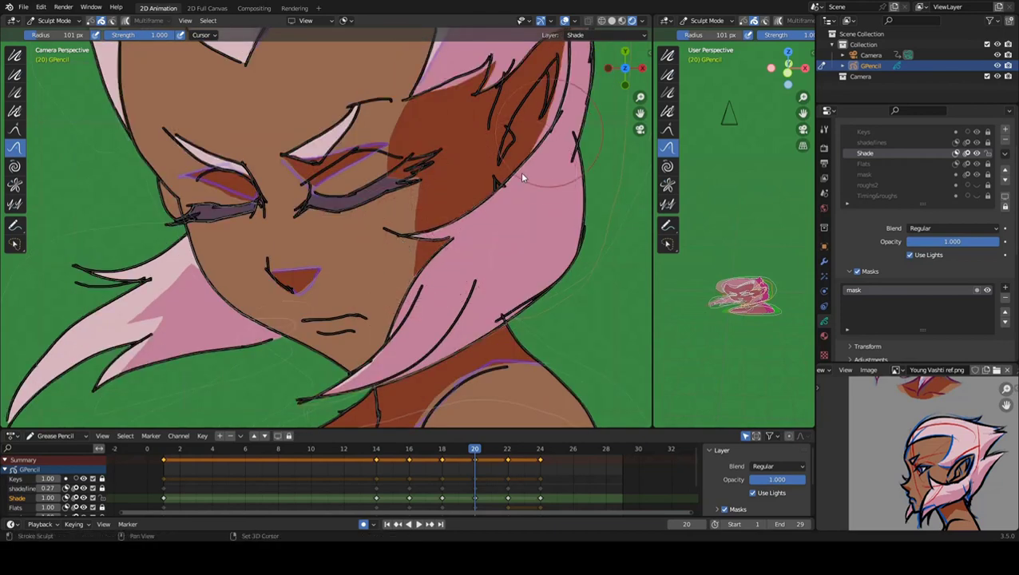
scroll(520, 172, up, 2)
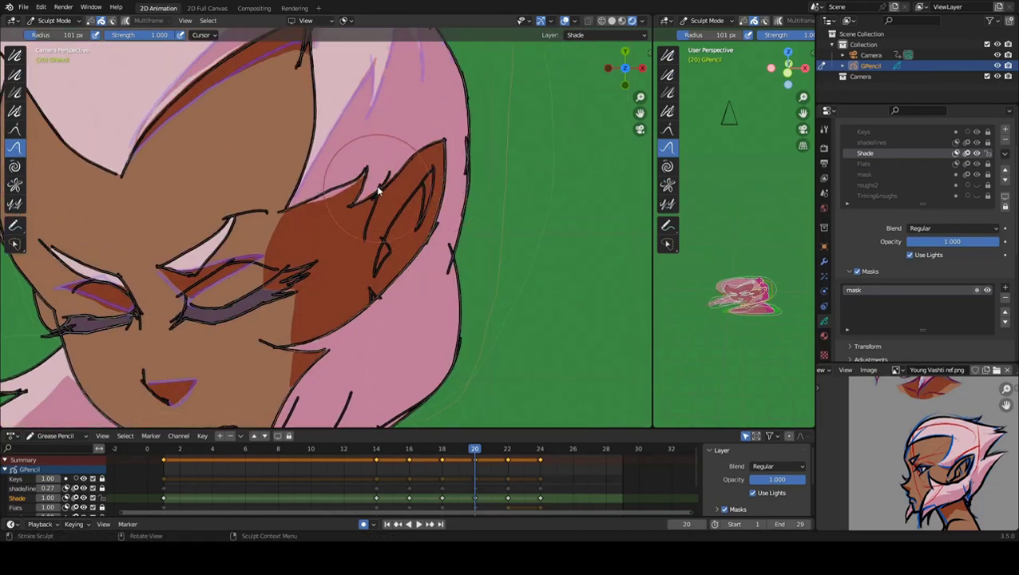
key(f)
click(343, 192)
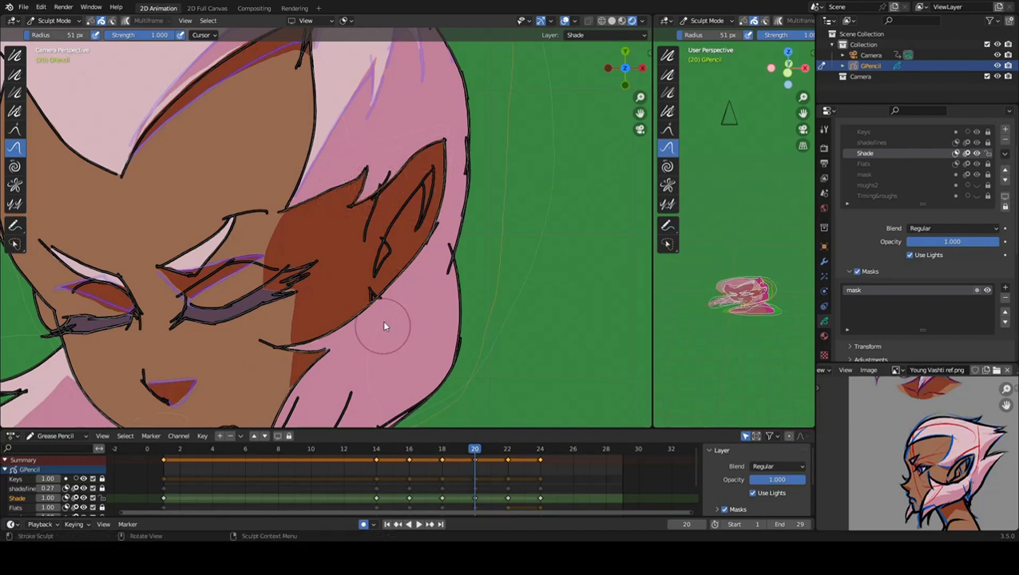
Enlarge the brush and push the shadow line up toward the hair tip.
scroll(383, 325, down, 3)
shift+middle_drag(419, 213, 343, 320)
scroll(285, 252, up, 4)
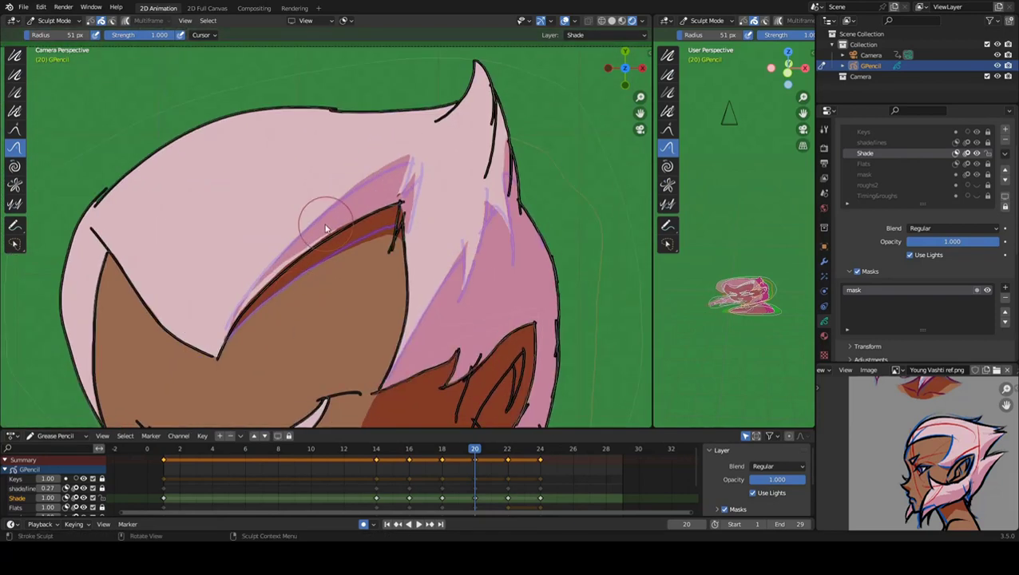
key(f)
click(259, 288)
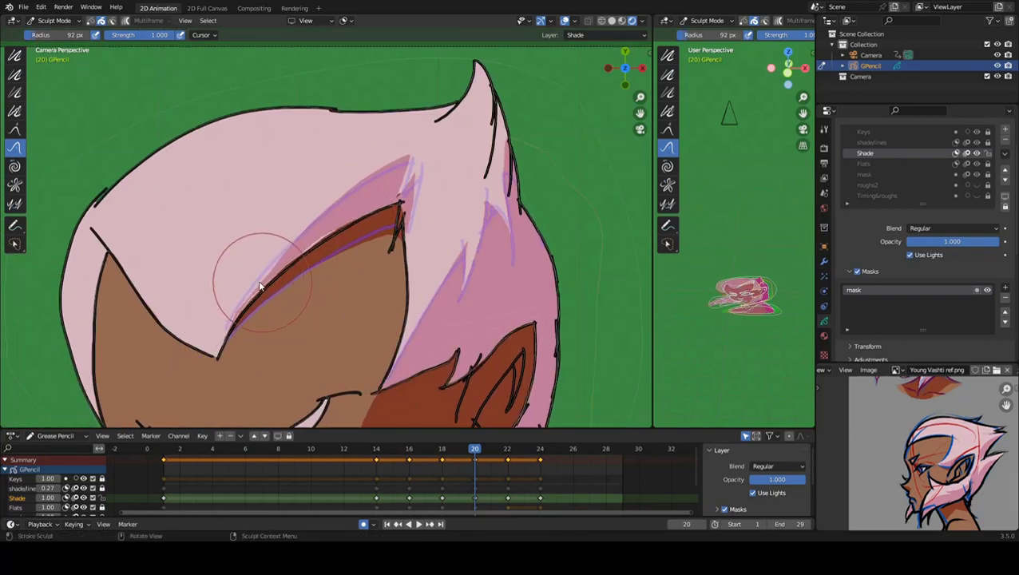
drag(296, 227, 410, 170)
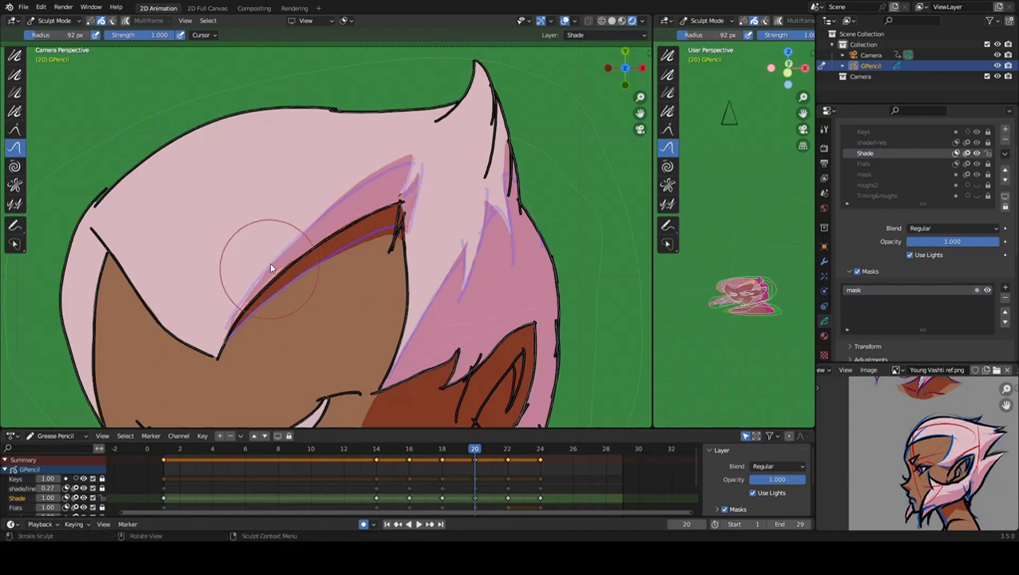
Move to frame 22 of the animation.
scroll(357, 301, down, 3)
scroll(357, 301, down, 1)
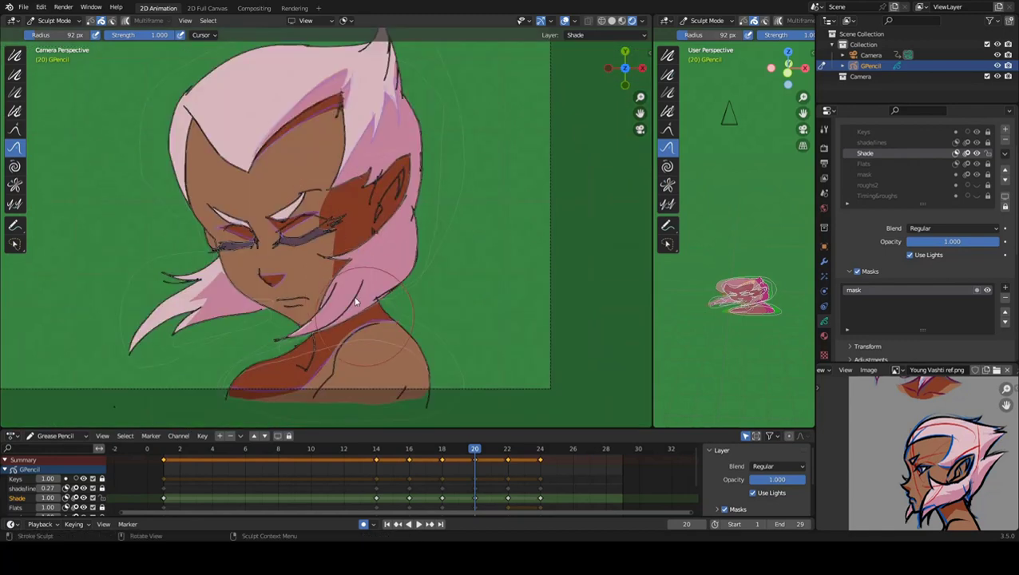
drag(477, 452, 505, 449)
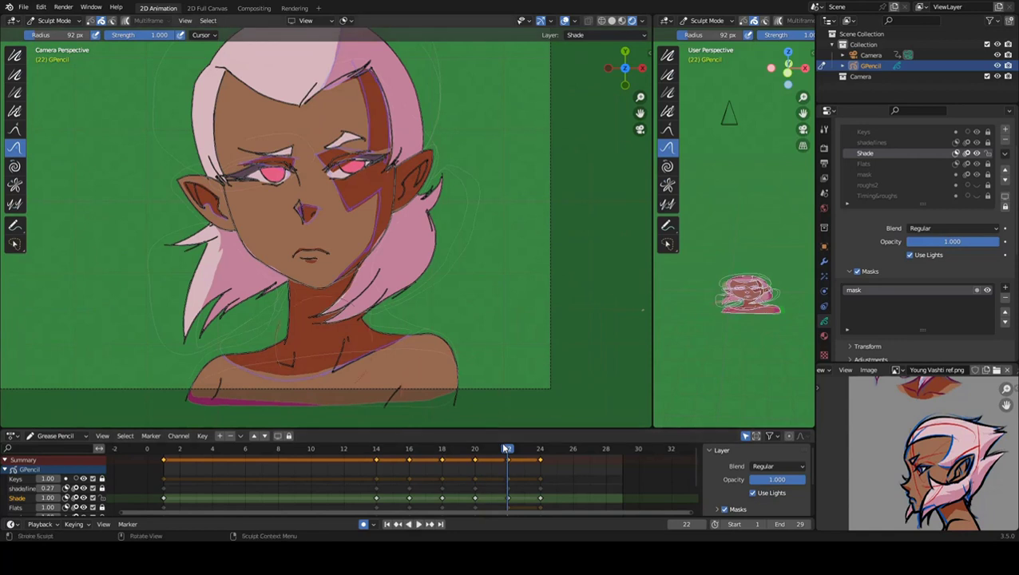
Push the cheek, jaw and hair-strand shadow strokes, resizing the sculpt brush.
scroll(265, 245, up, 3)
drag(294, 234, 248, 199)
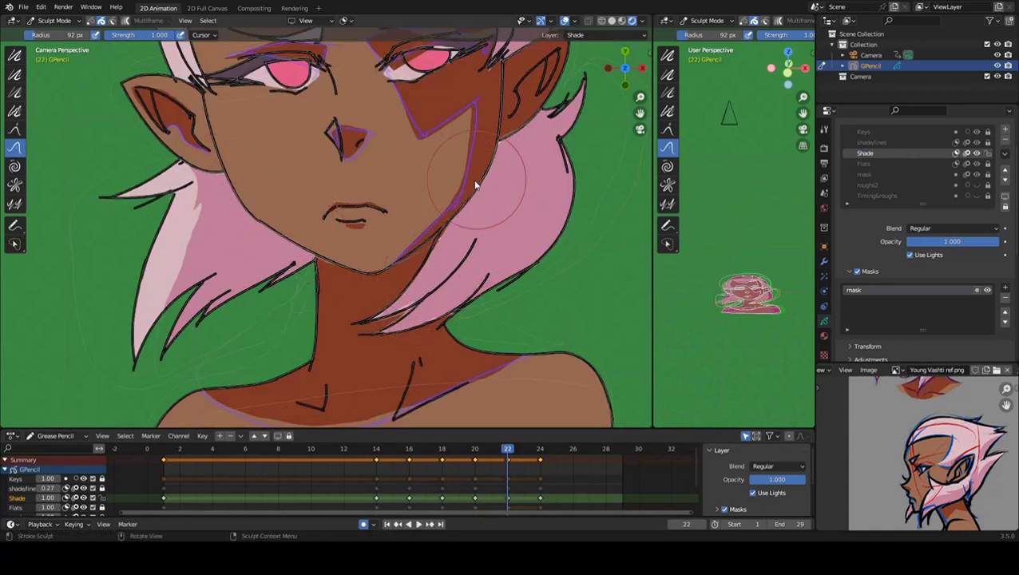
drag(479, 192, 498, 147)
key(f)
click(367, 325)
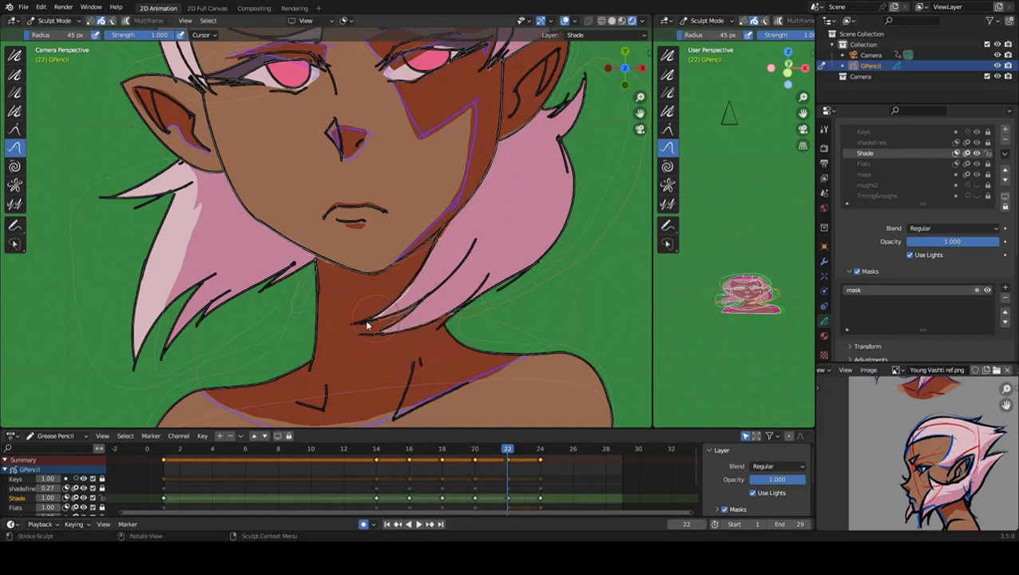
scroll(386, 311, down, 2)
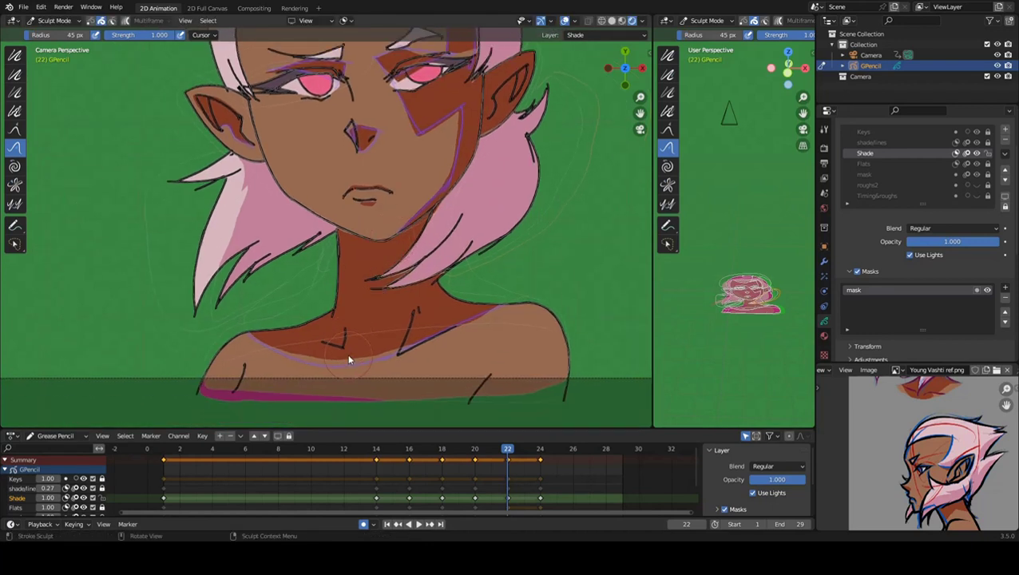
mouse_move(369, 354)
mouse_down()
mouse_move(344, 354)
mouse_move(341, 366)
mouse_up()
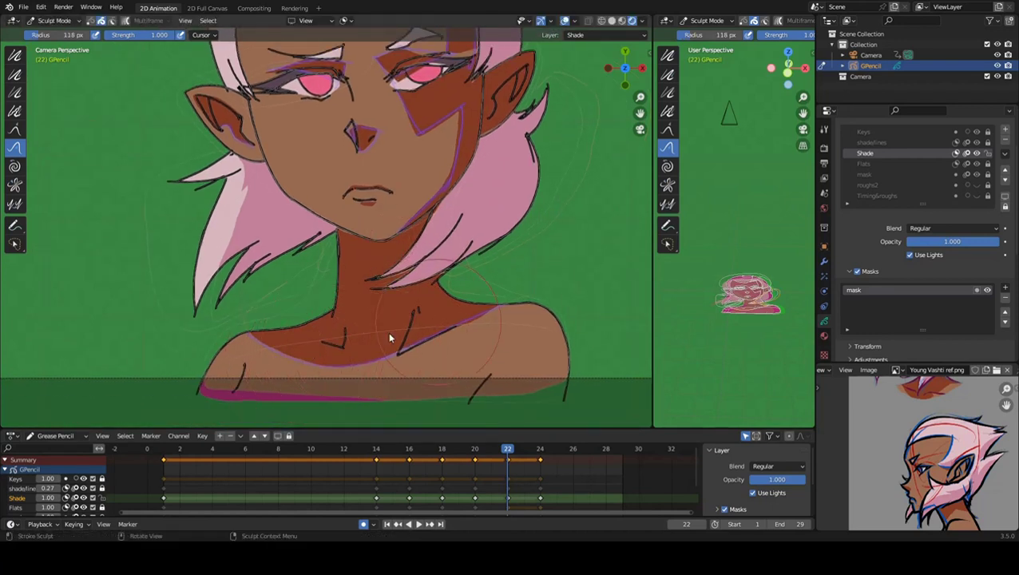
Nudge the shadow stroke near the right eye.
scroll(334, 261, up, 3)
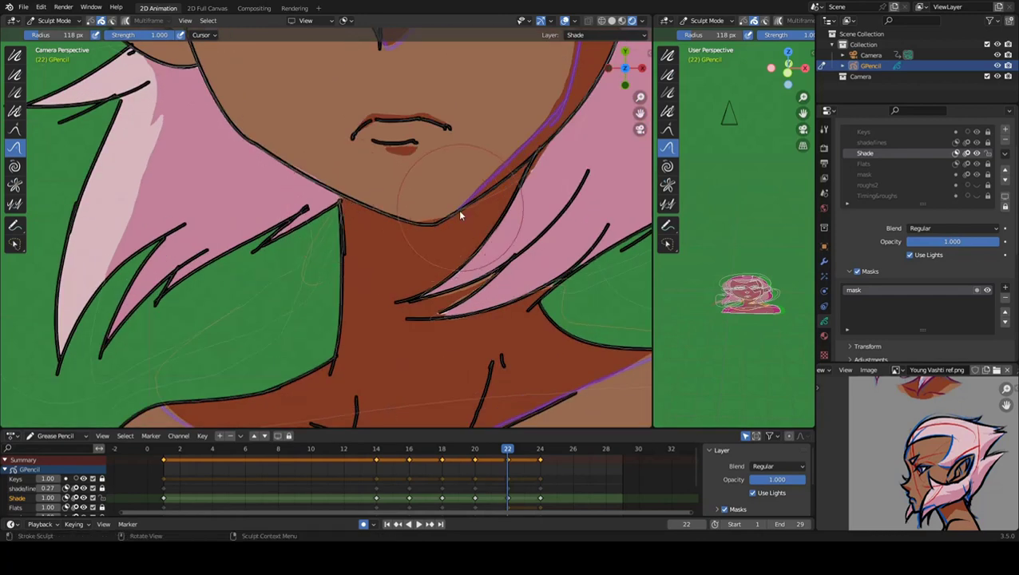
scroll(349, 253, up, 1)
scroll(299, 183, down, 2)
scroll(283, 253, down, 3)
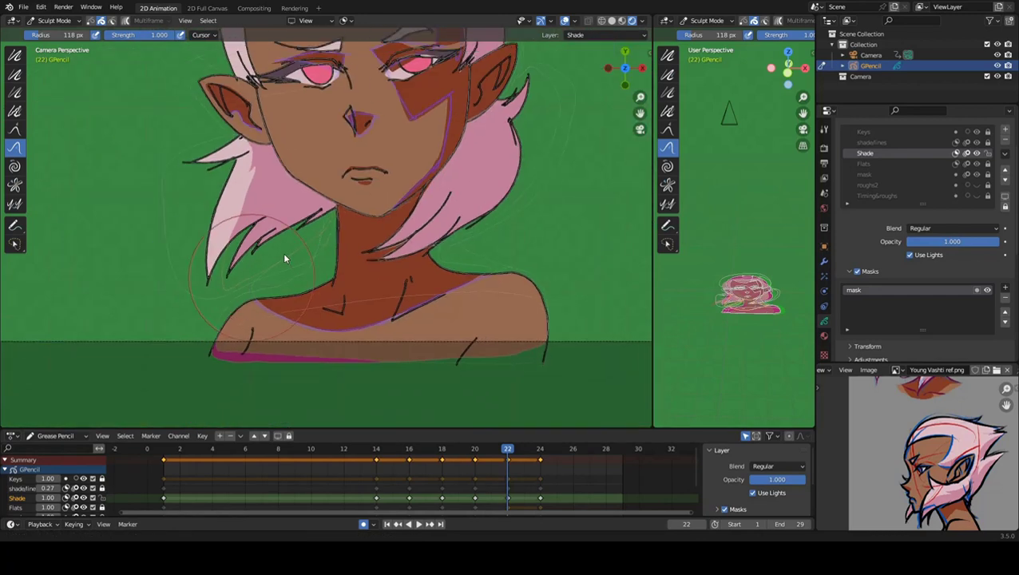
scroll(268, 323, up, 2)
scroll(312, 234, up, 3)
scroll(316, 240, up, 1)
scroll(335, 256, up, 1)
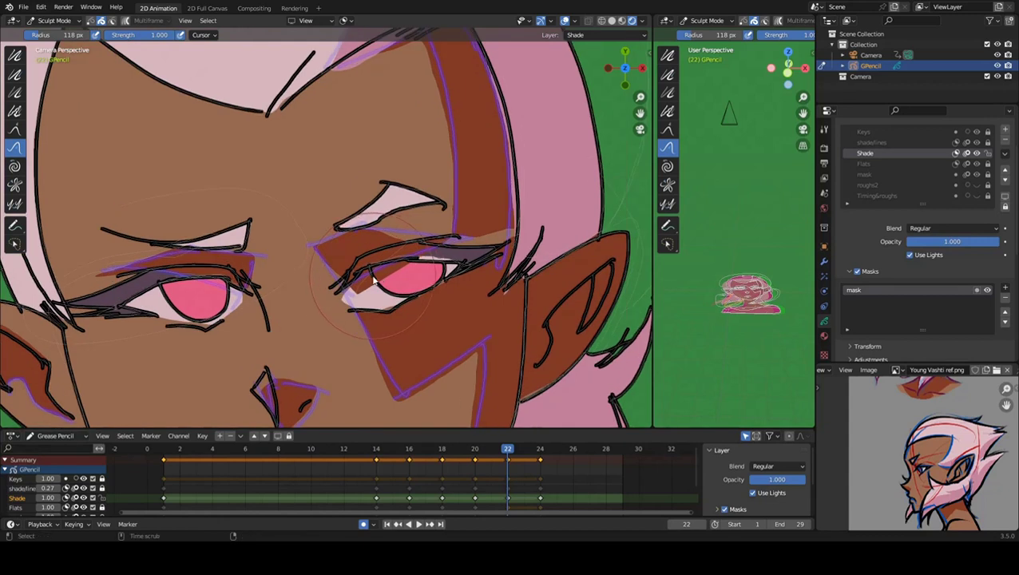
mouse_move(355, 276)
mouse_down()
mouse_move(405, 242)
mouse_move(418, 246)
mouse_up()
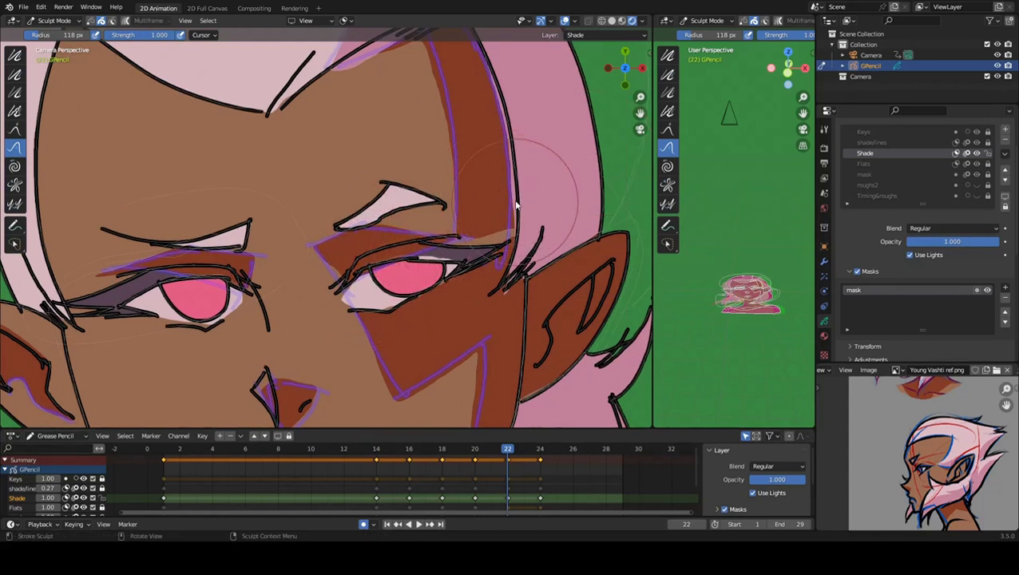
Shrink the sculpt brush to 71 px and zoom out to view the whole head.
shift+middle_drag(511, 215, 446, 242)
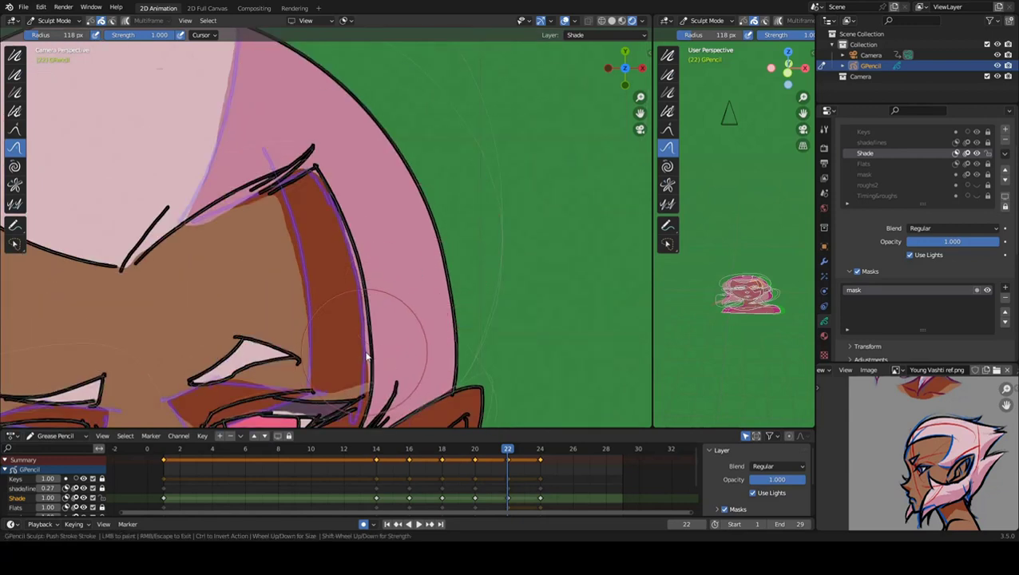
key(f)
click(318, 175)
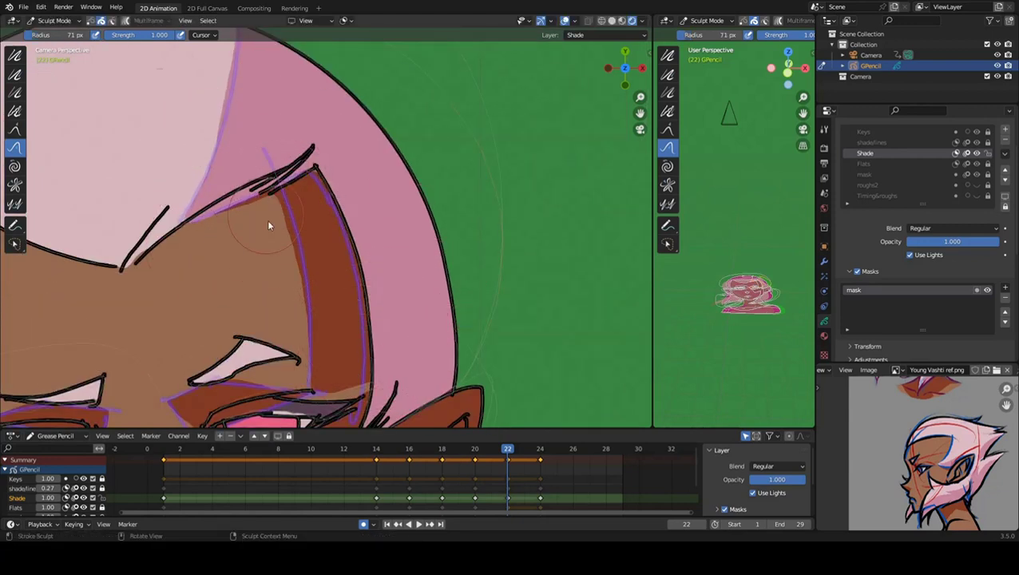
mouse_move(270, 159)
ctrl+middle_down()
mouse_move(287, 232)
mouse_move(375, 364)
ctrl+middle_up()
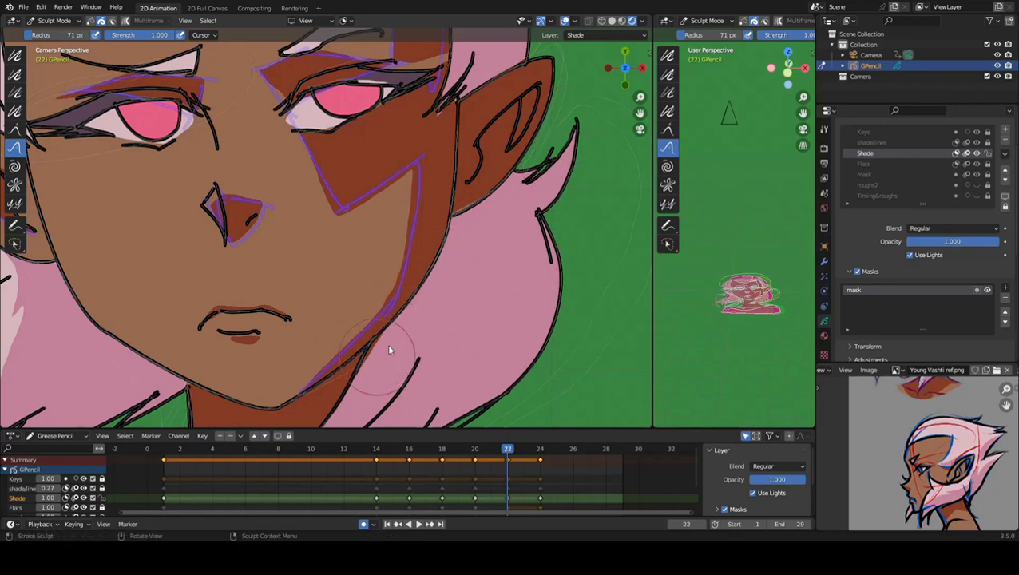
scroll(378, 348, down, 4)
scroll(357, 332, down, 3)
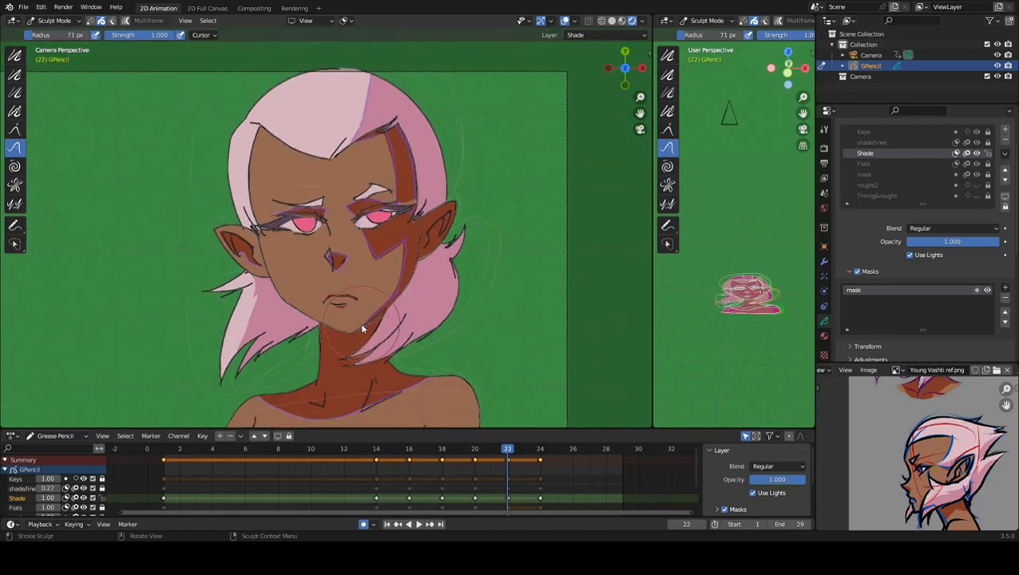
Jump to frame 24 and zoom in on the Shade layer's neck and hairline shadows.
drag(512, 454, 540, 454)
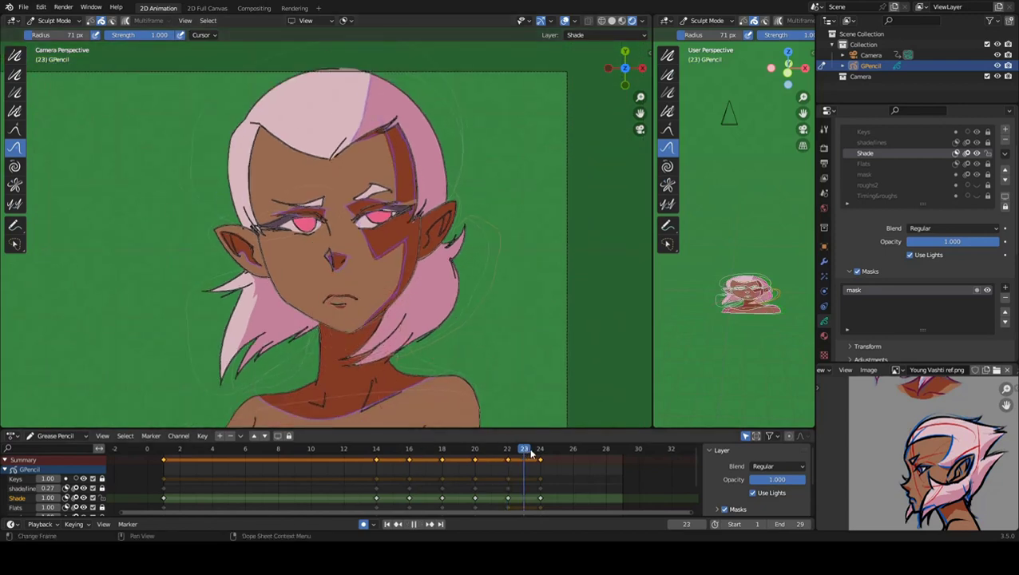
scroll(430, 253, up, 1)
scroll(430, 252, up, 4)
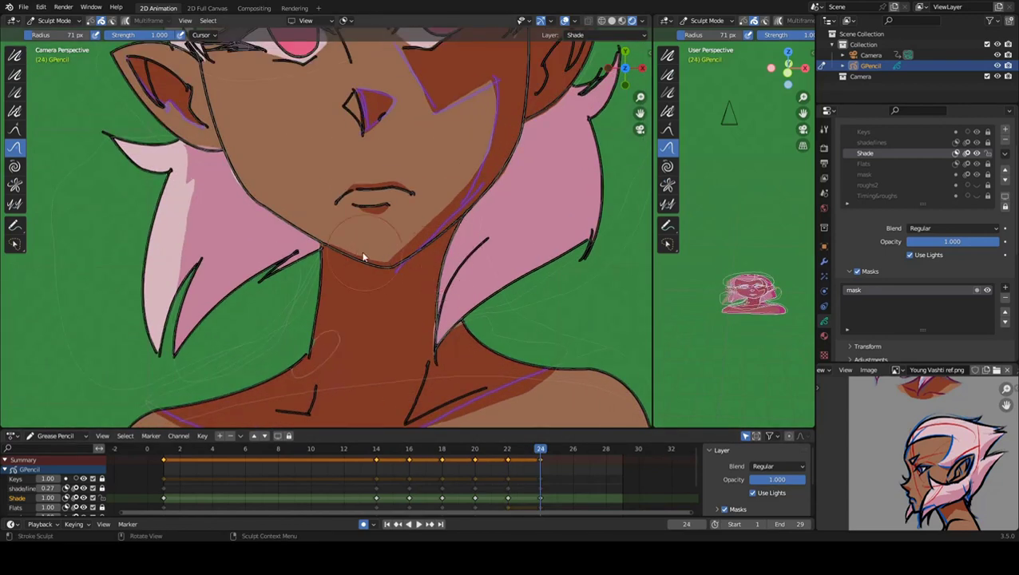
scroll(363, 257, down, 3)
scroll(357, 246, up, 3)
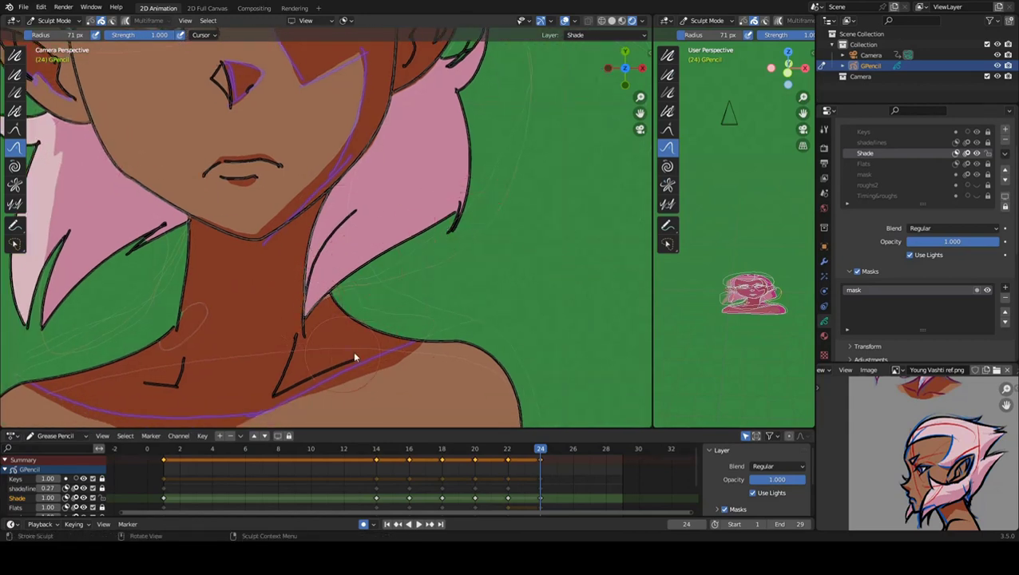
shift+scroll(343, 340, up, 2)
shift+scroll(352, 320, up, 3)
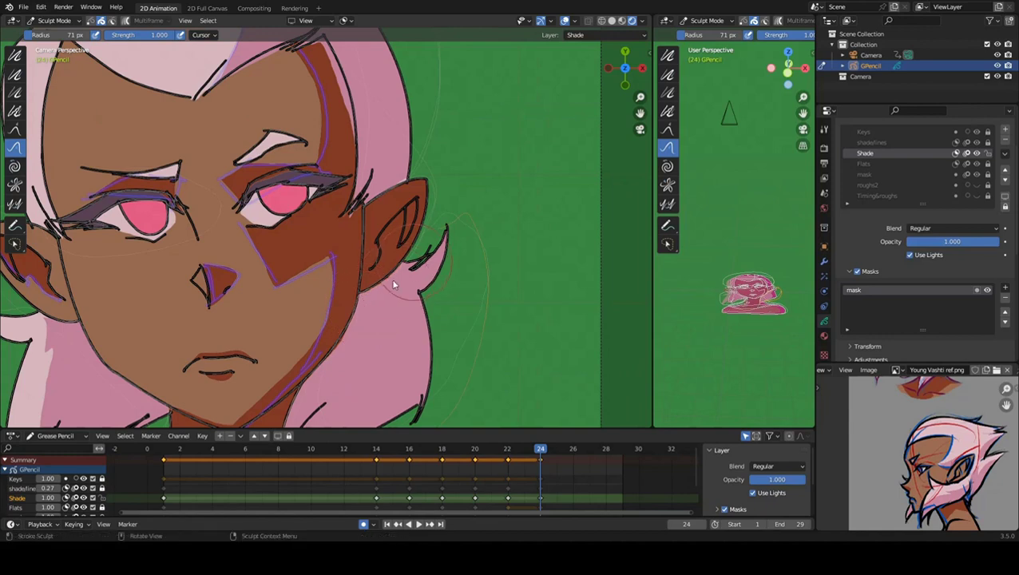
shift+scroll(393, 284, up, 2)
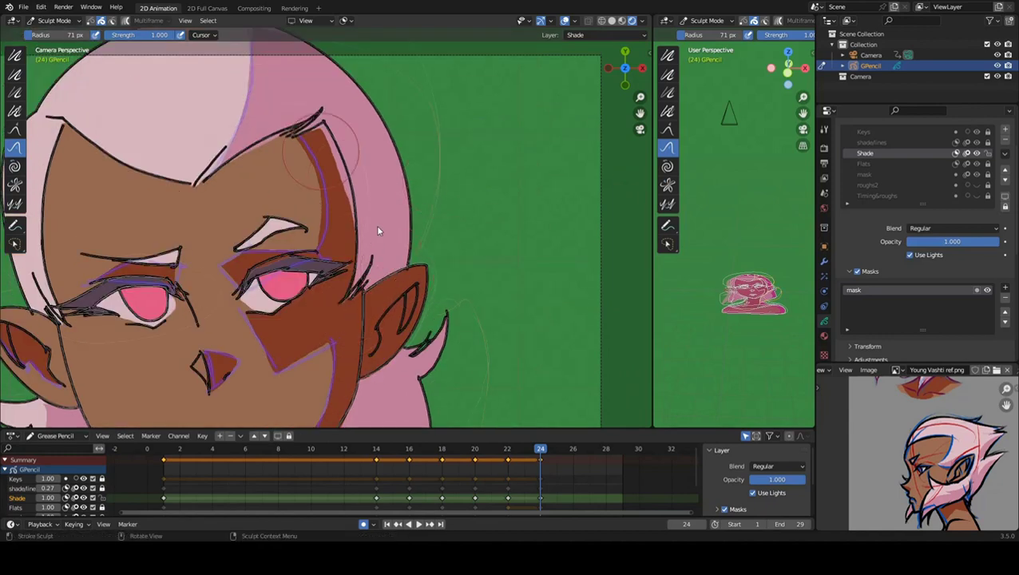
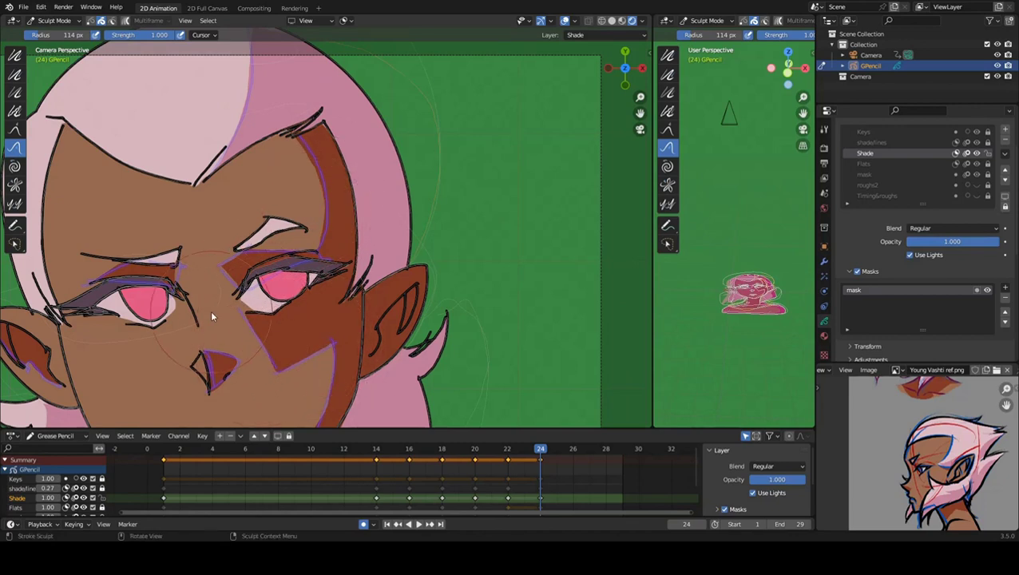
On frame 23, push the first eye's eyelid and shading strokes into a new shape.
scroll(279, 264, up, 3)
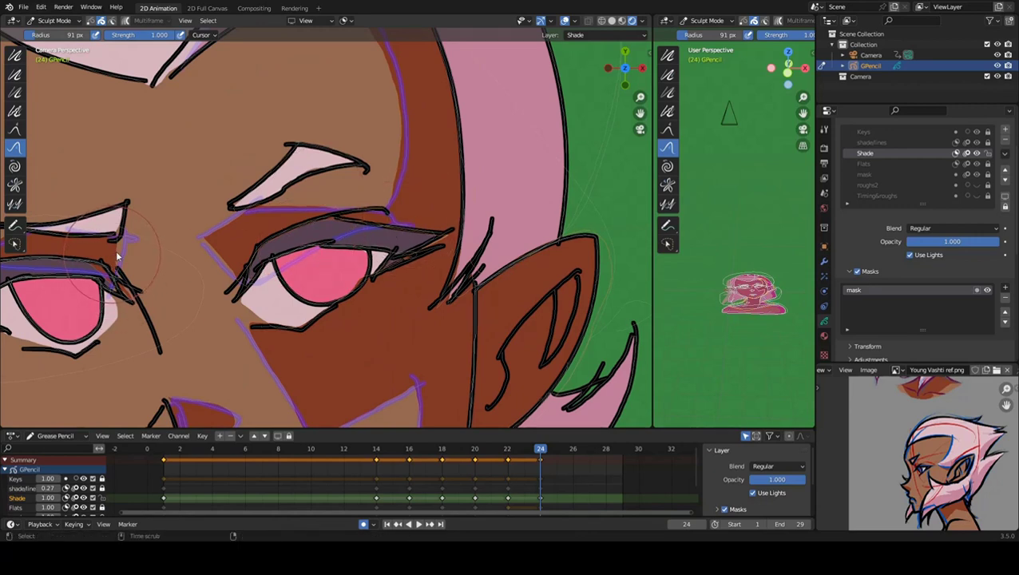
shift+middle_drag(76, 297, 162, 282)
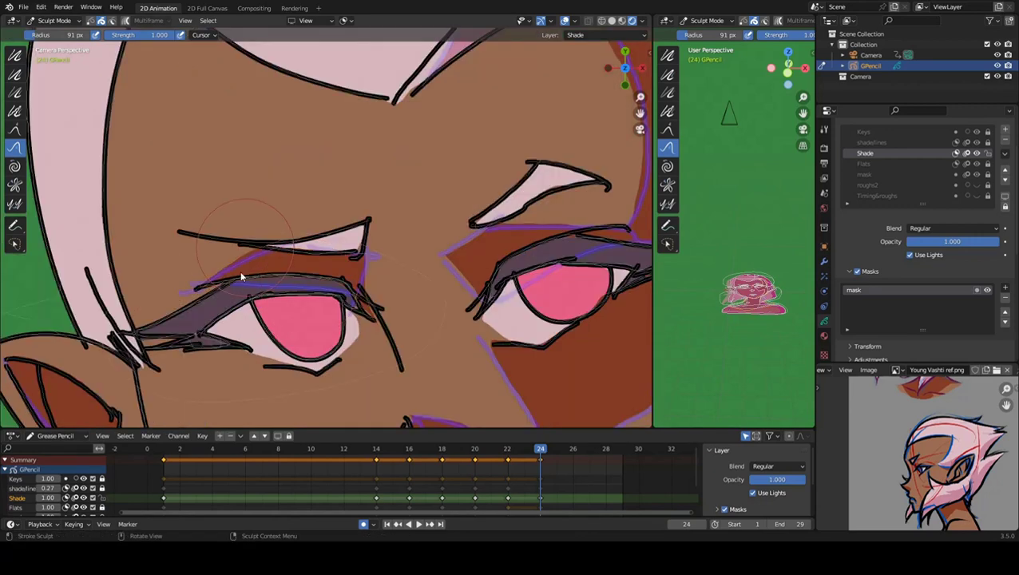
scroll(240, 271, down, 4)
key(Left)
scroll(243, 288, up, 4)
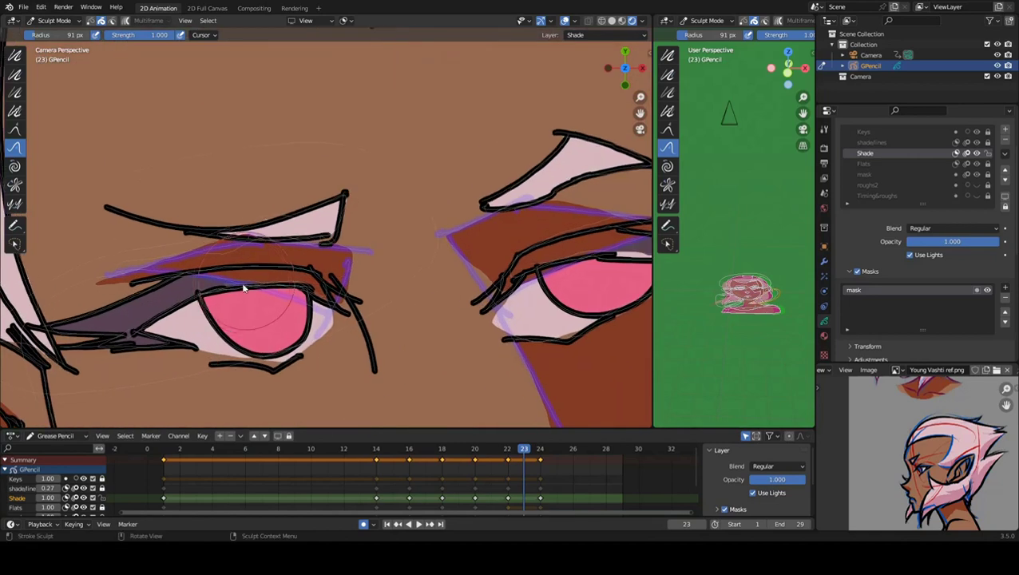
drag(235, 278, 316, 292)
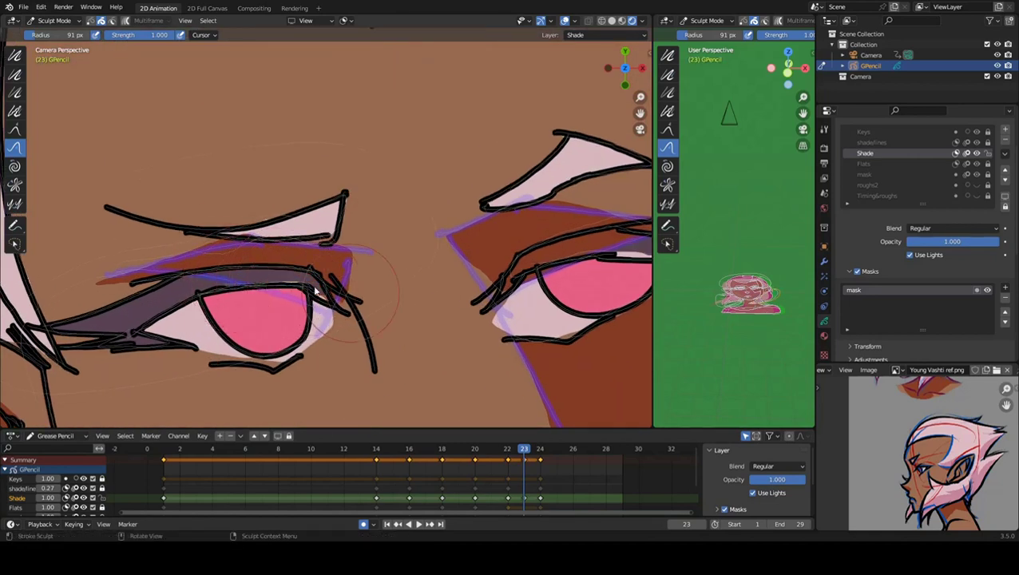
Reshape the second eye's upper lid, lash and lower lid strokes, then make Flats the active layer.
shift+middle_drag(544, 296, 416, 336)
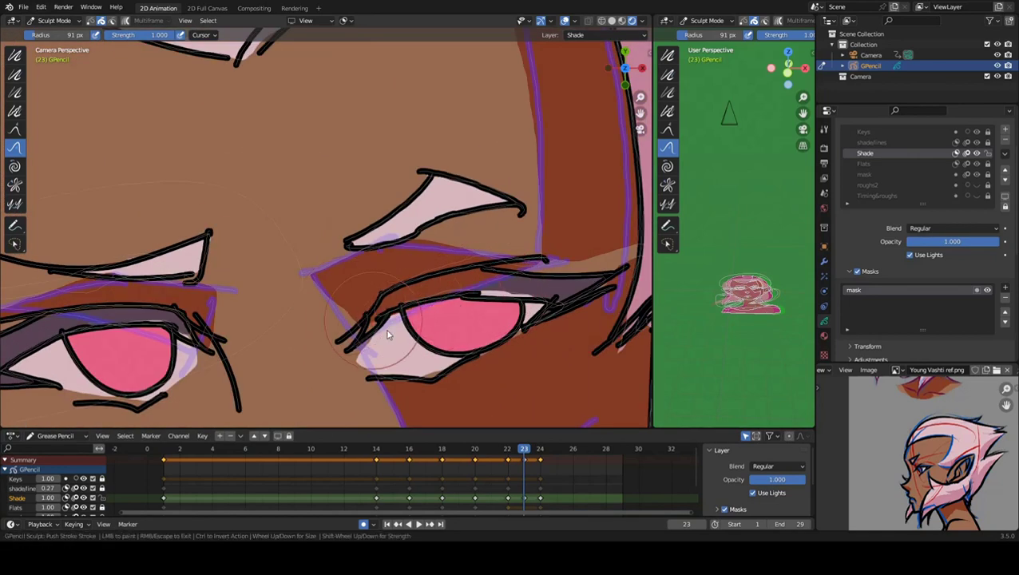
drag(432, 319, 489, 266)
mouse_move(489, 266)
mouse_down()
mouse_move(357, 331)
mouse_move(480, 278)
mouse_move(367, 300)
mouse_up()
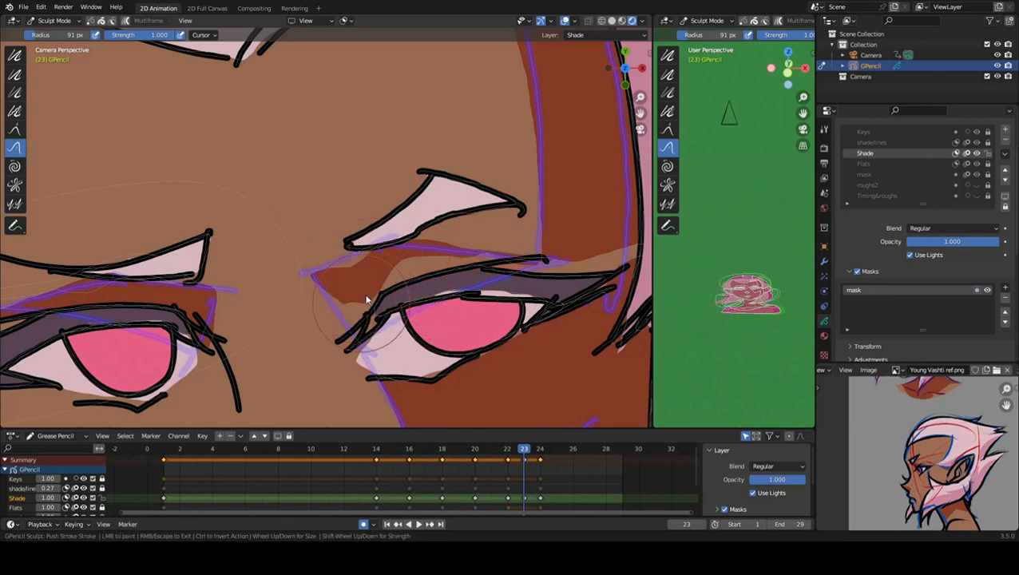
drag(456, 266, 527, 260)
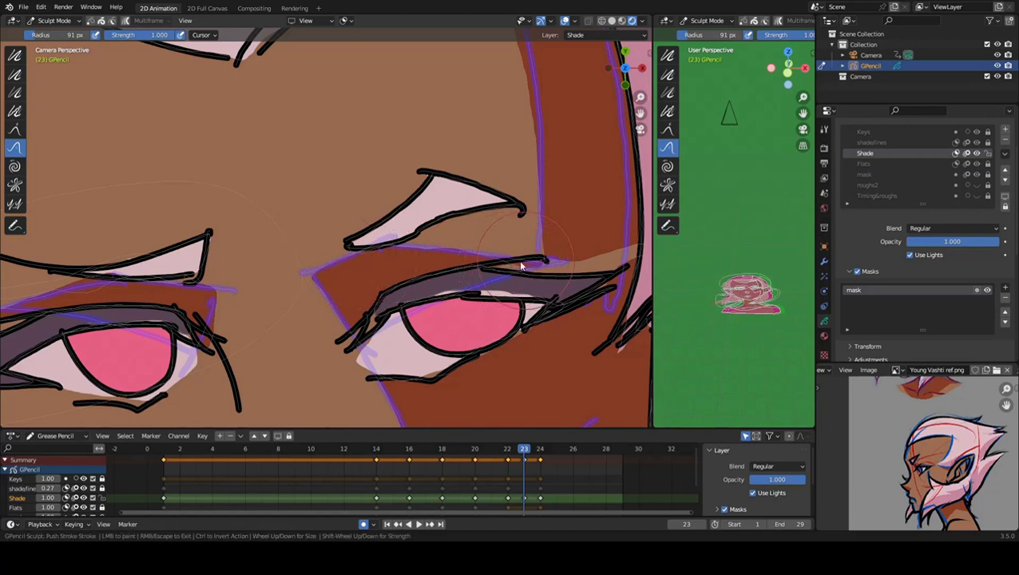
click(16, 507)
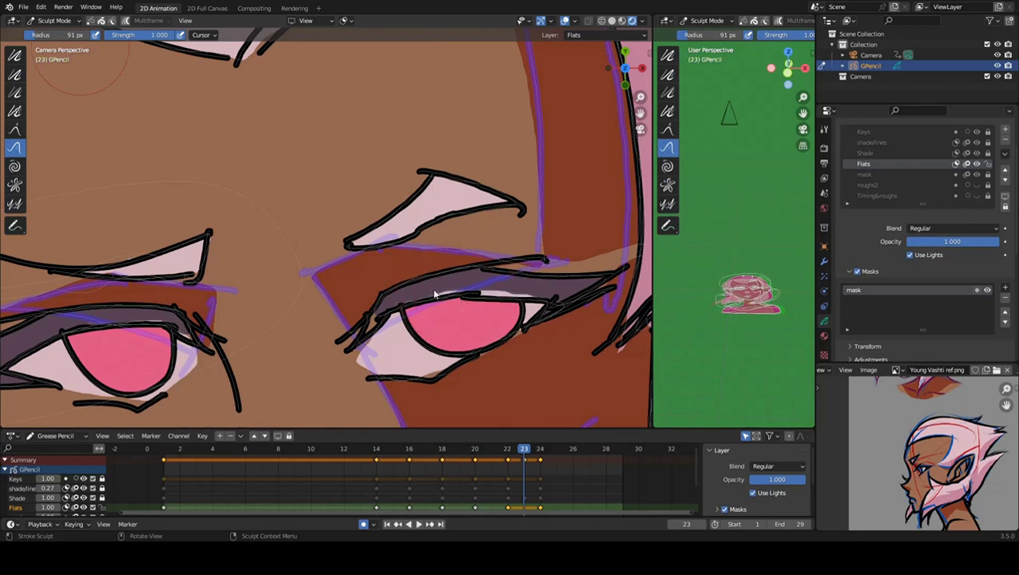
Limit sculpting to selected strokes and nudge the upper eyelid line further.
click(90, 20)
mouse_move(451, 295)
mouse_down()
mouse_move(498, 290)
mouse_move(423, 336)
mouse_move(365, 341)
mouse_up()
scroll(365, 341, down, 2)
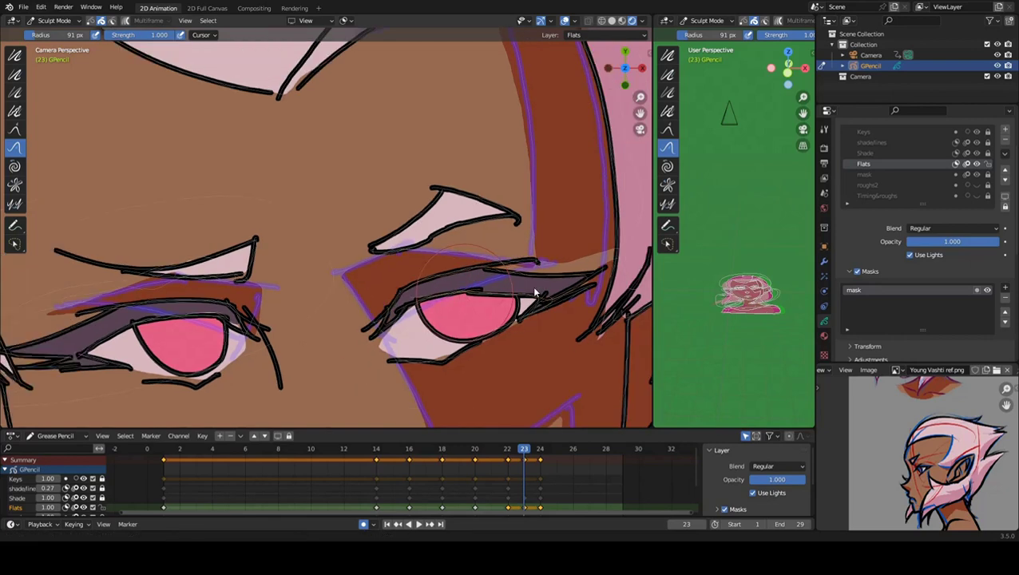
scroll(344, 359, down, 3)
scroll(335, 376, up, 3)
Stop playback on frame 22 and shift the Flats keyframe after frame 22 one frame later.
click(506, 452)
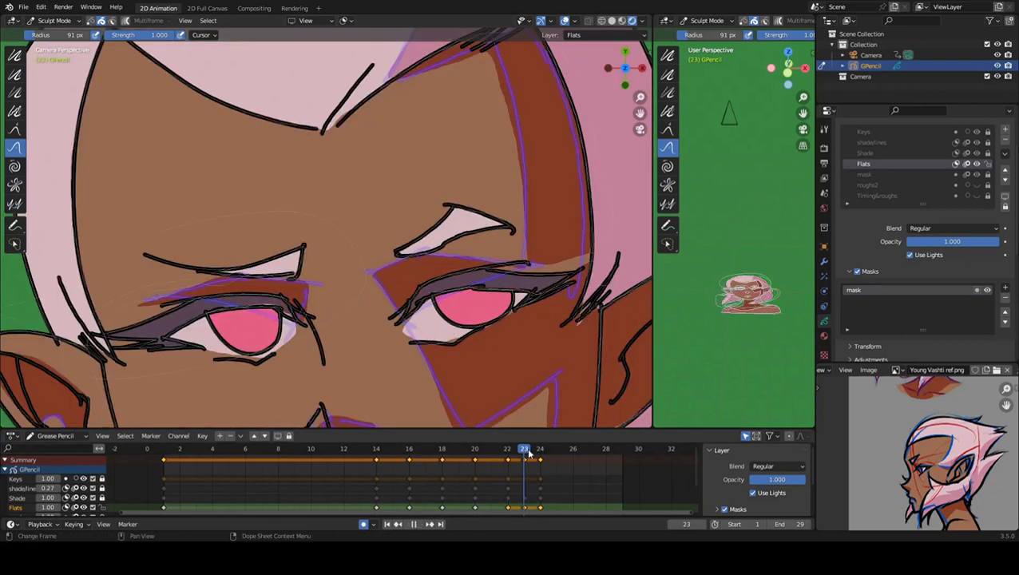
key(space)
click(510, 468)
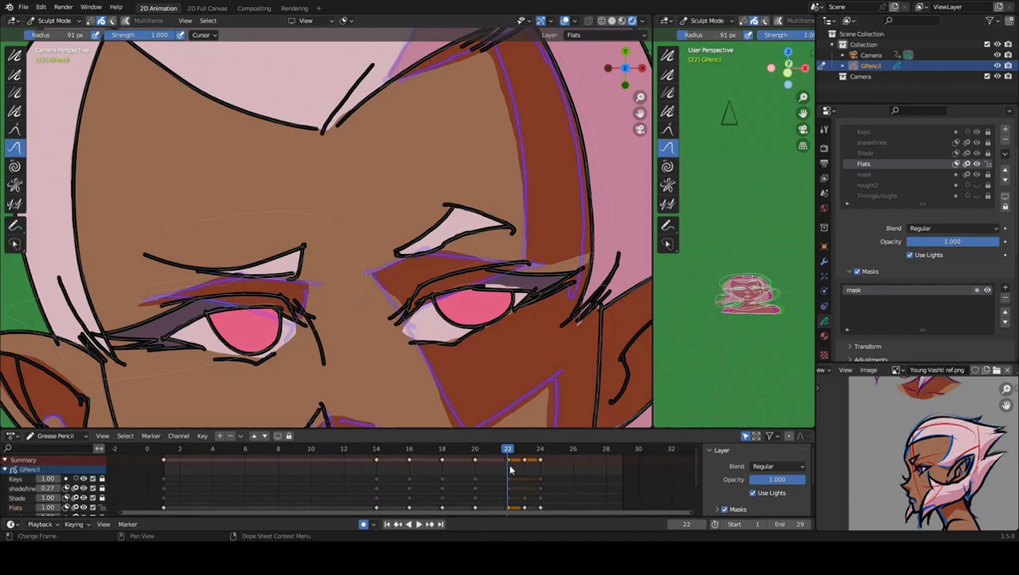
drag(511, 471, 520, 464)
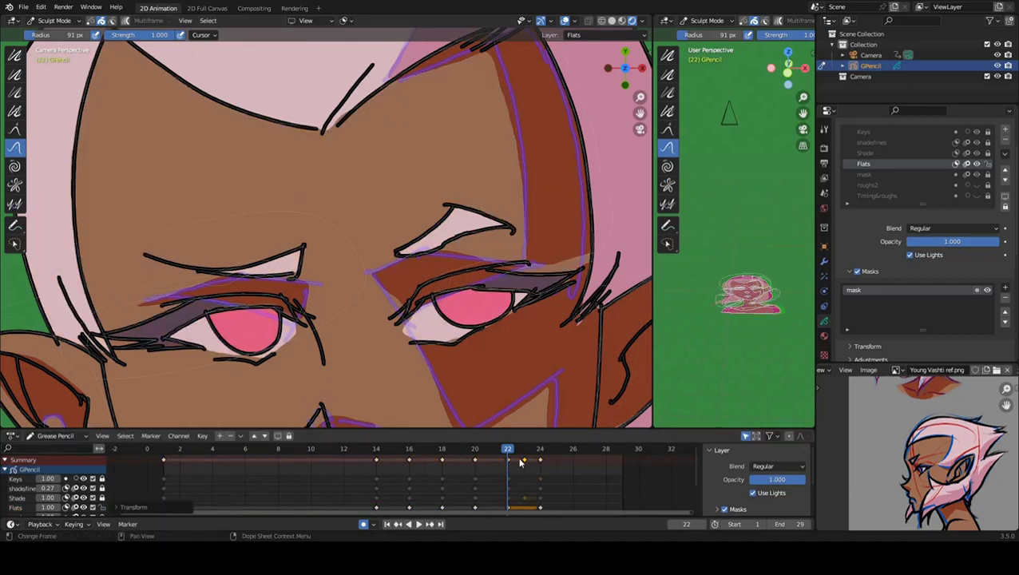
scroll(493, 364, down, 3)
scroll(494, 364, down, 2)
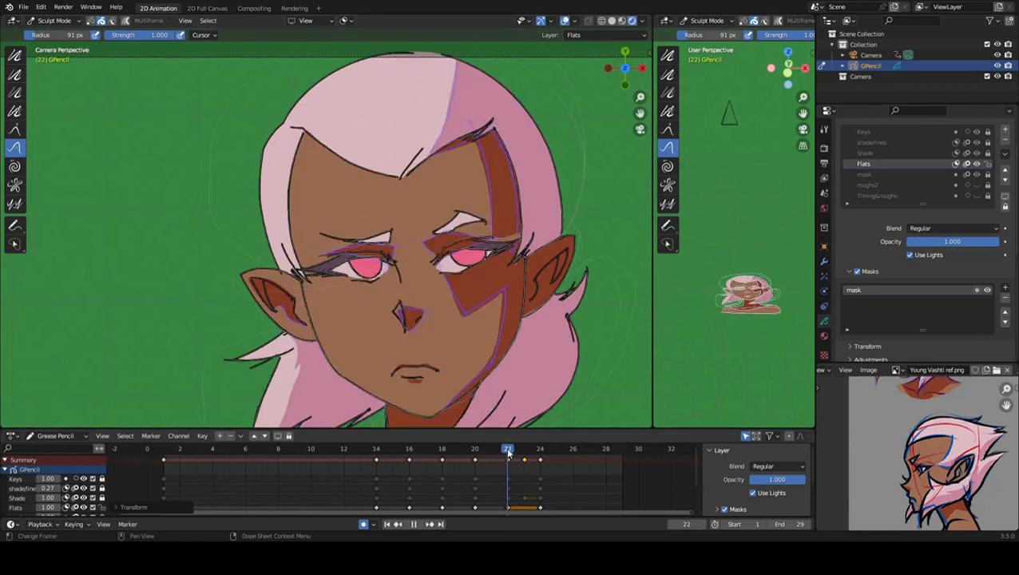
Move the Shade layer's keyframe to frame 22 to line up with the fills.
mouse_move(508, 449)
mouse_down()
mouse_move(541, 450)
mouse_move(522, 454)
mouse_up()
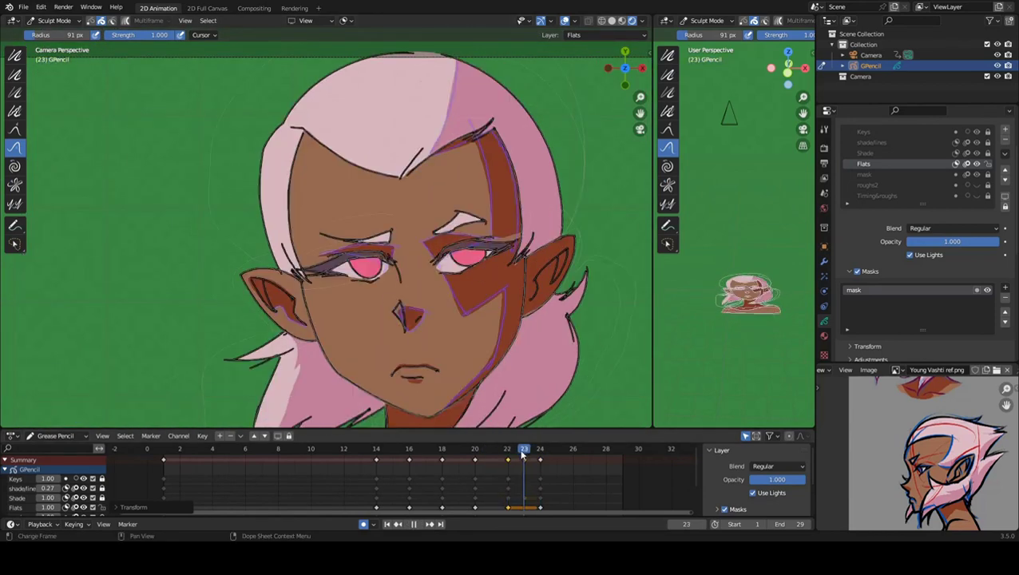
click(525, 472)
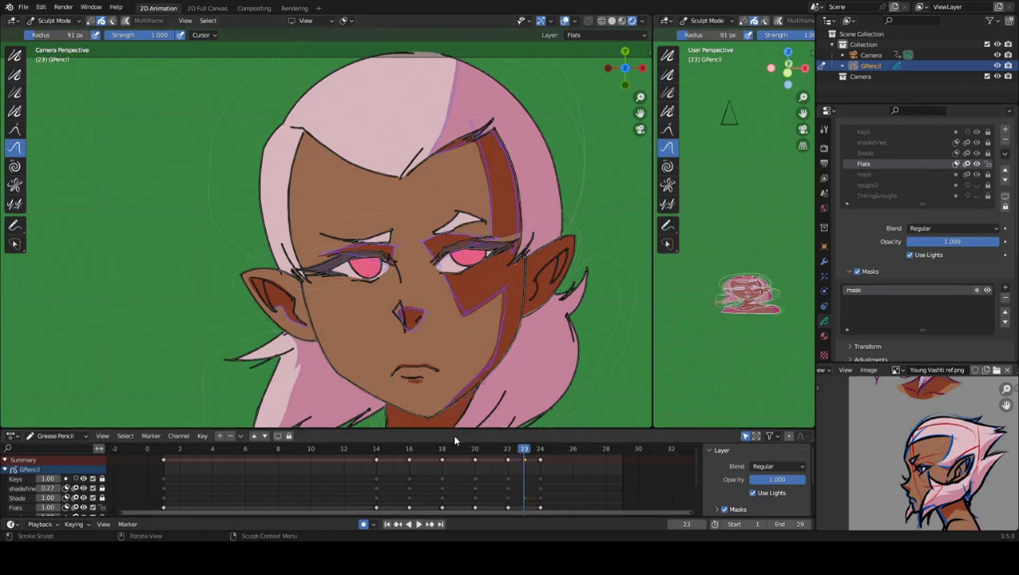
click(869, 152)
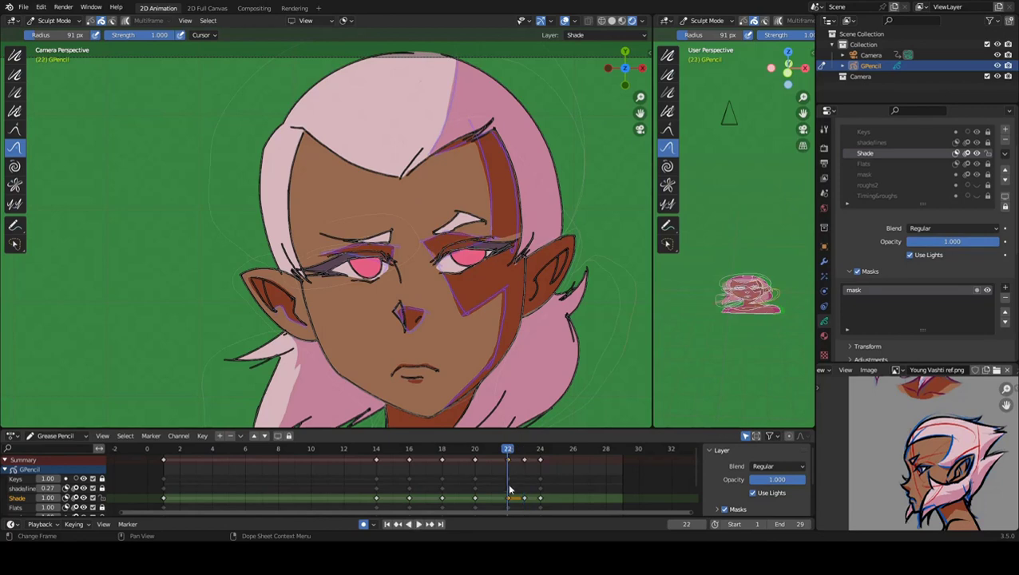
mouse_move(509, 497)
mouse_down()
mouse_move(525, 501)
mouse_move(508, 498)
mouse_up()
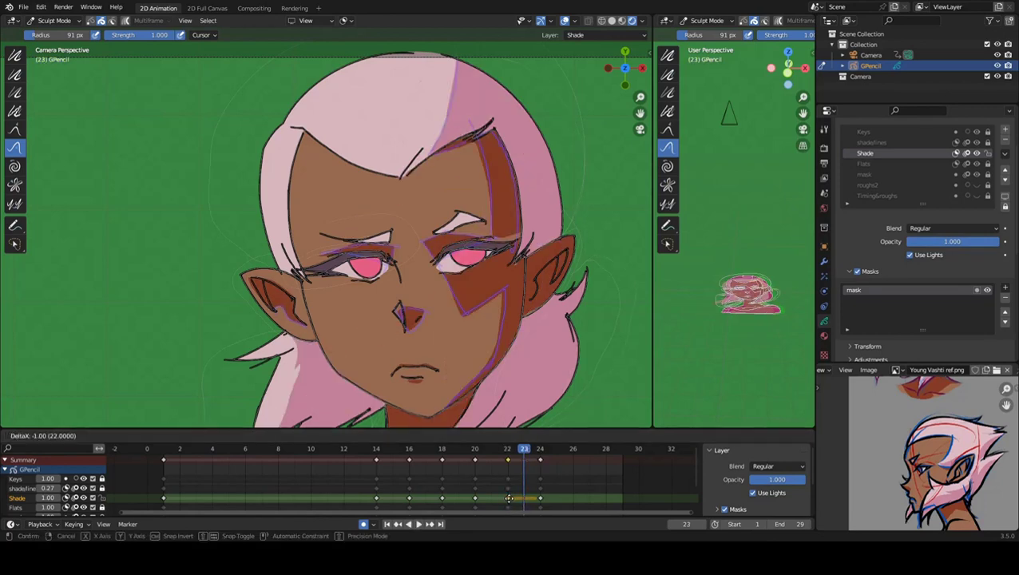
Play the animation to check the timing, then return to frame 1.
key(space)
key(space)
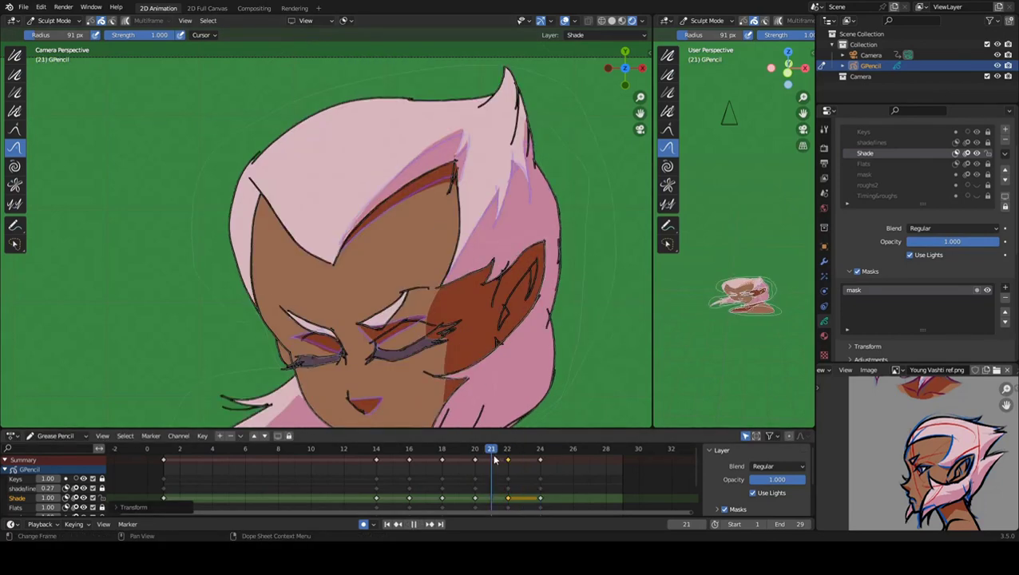
click(474, 449)
key(Home)
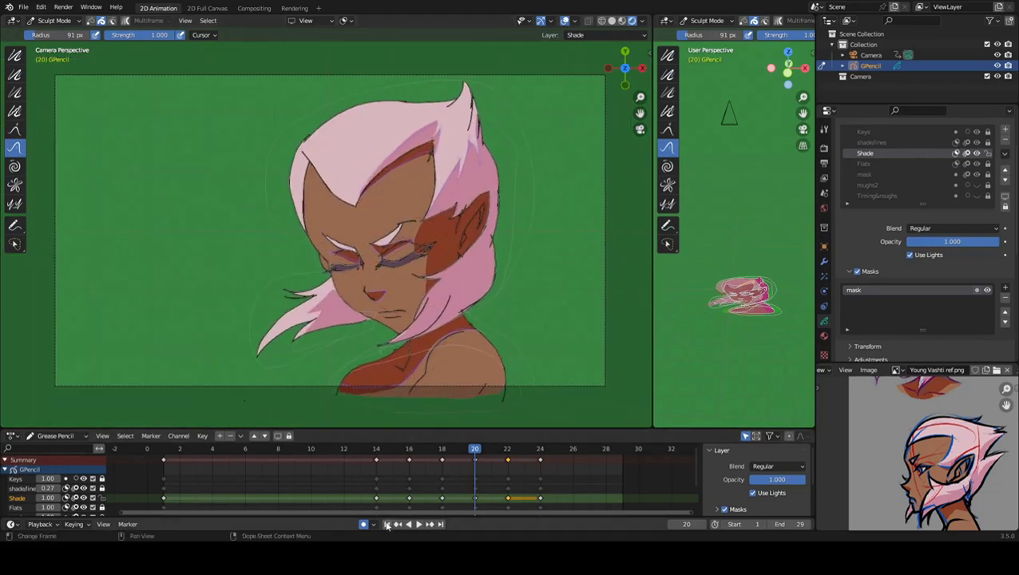
click(386, 524)
Switch to Draw Mode and play back the animation from frame 1.
click(52, 21)
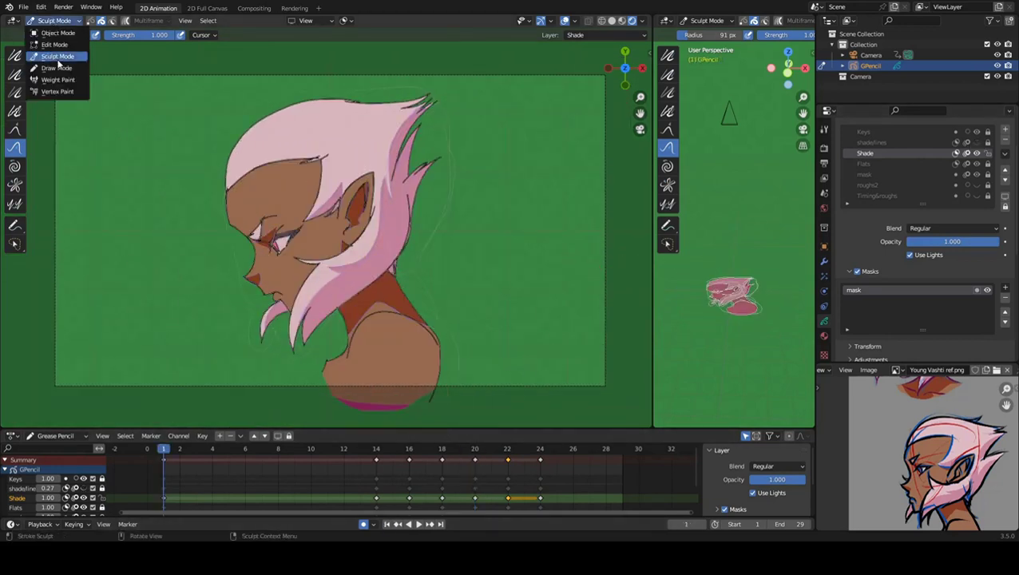
click(49, 69)
click(418, 525)
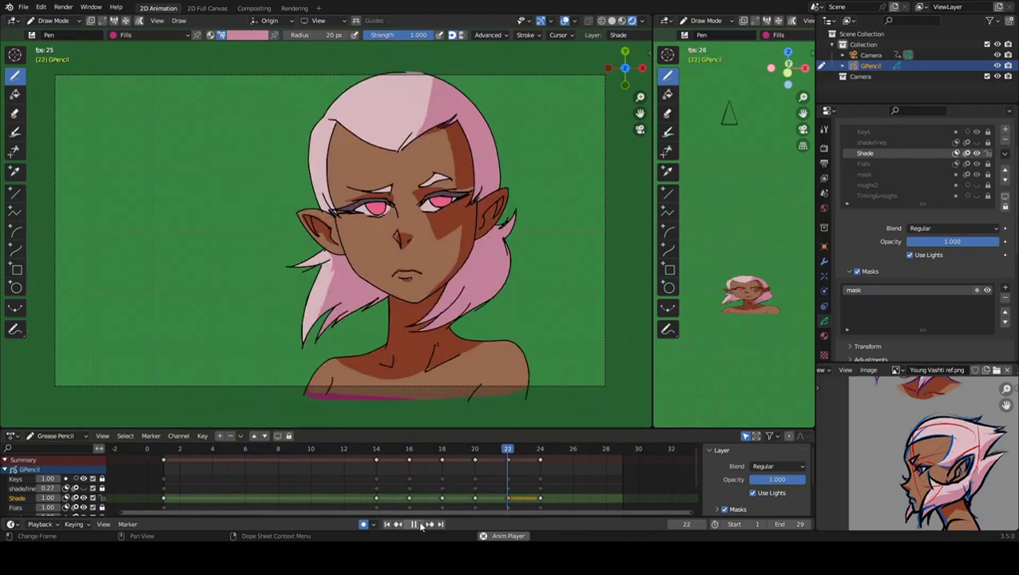
key(Escape)
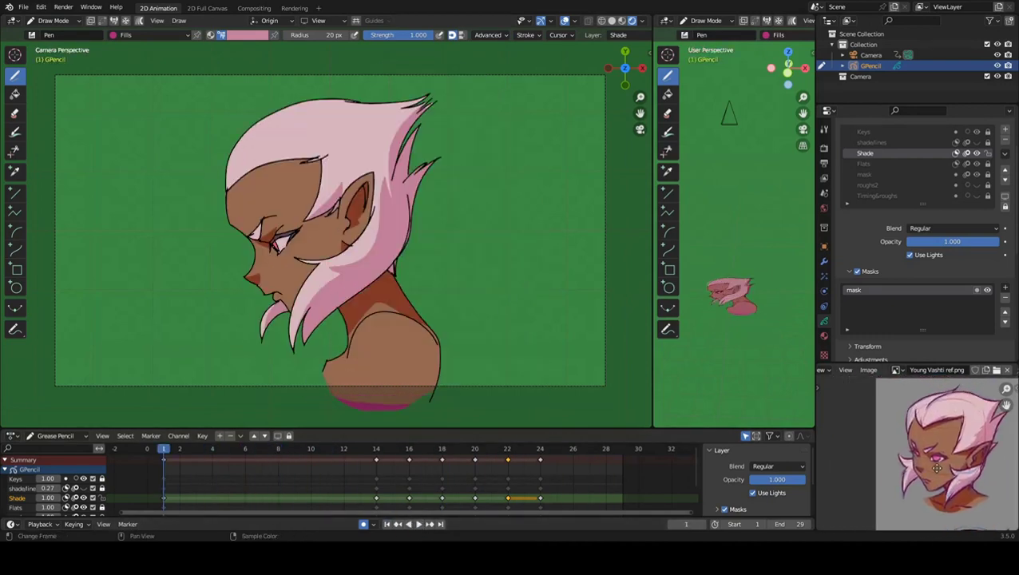
scroll(326, 227, up, 5)
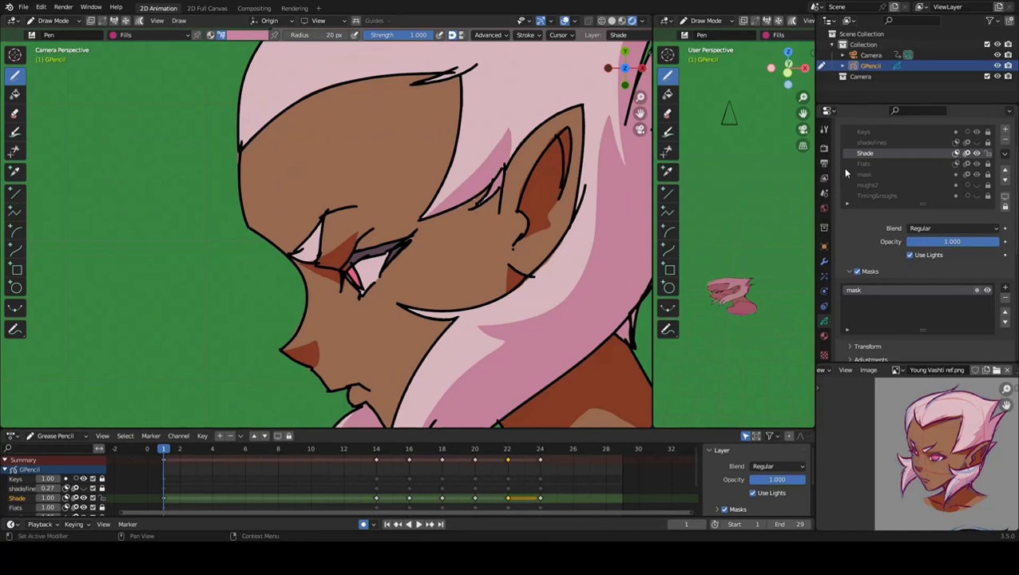
Set the drawing colour to a near-white pink (Hue 0.957, Saturation ~0.16, Value ~0.89).
right_click(257, 99)
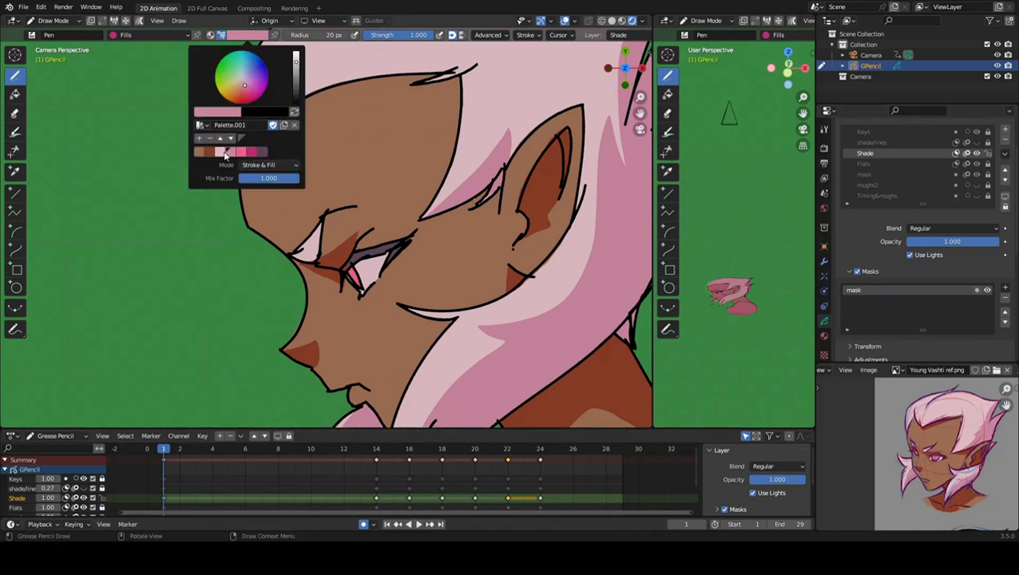
click(224, 157)
click(249, 36)
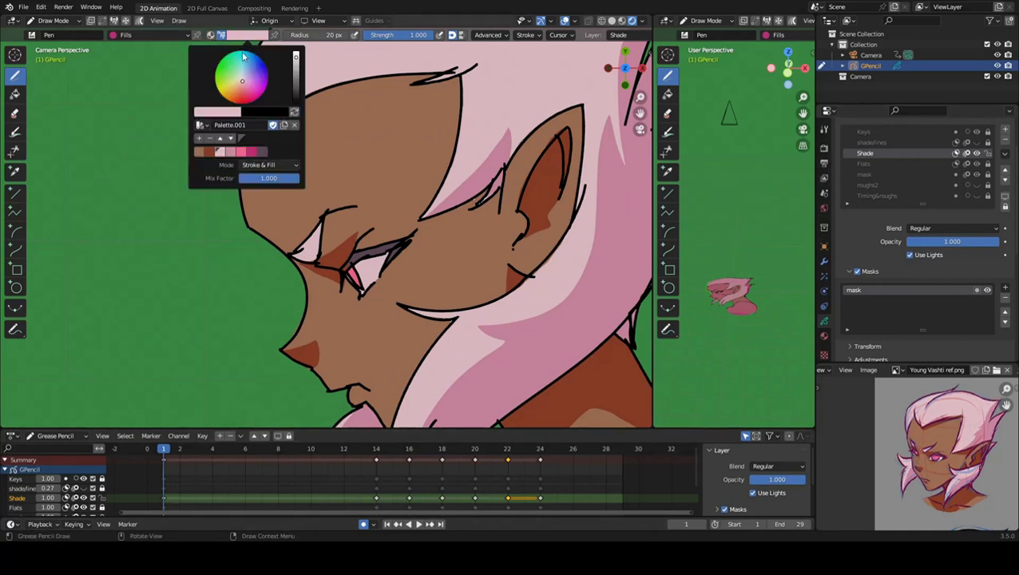
click(255, 113)
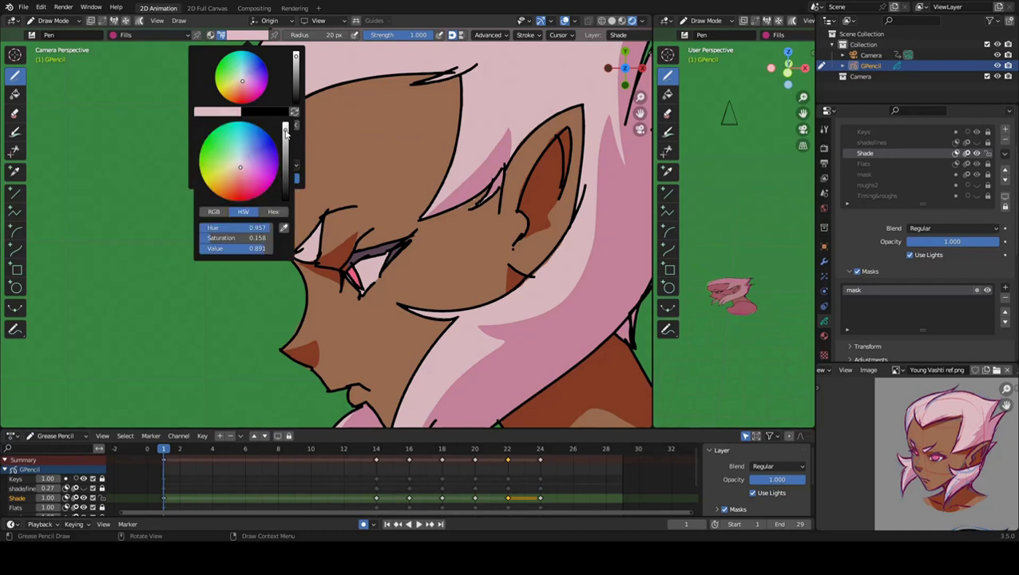
drag(286, 133, 286, 125)
mouse_move(238, 166)
mouse_down()
mouse_move(249, 169)
mouse_move(240, 168)
mouse_up()
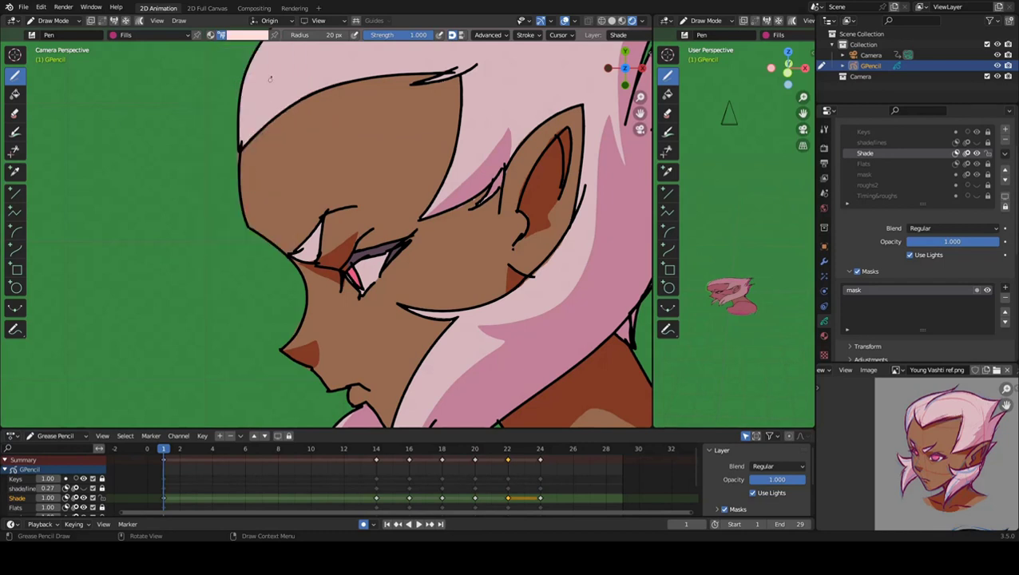
click(256, 37)
Add a new GP_Layer at the top of the stack and draw an eye highlight on frame 14.
click(944, 144)
click(1006, 131)
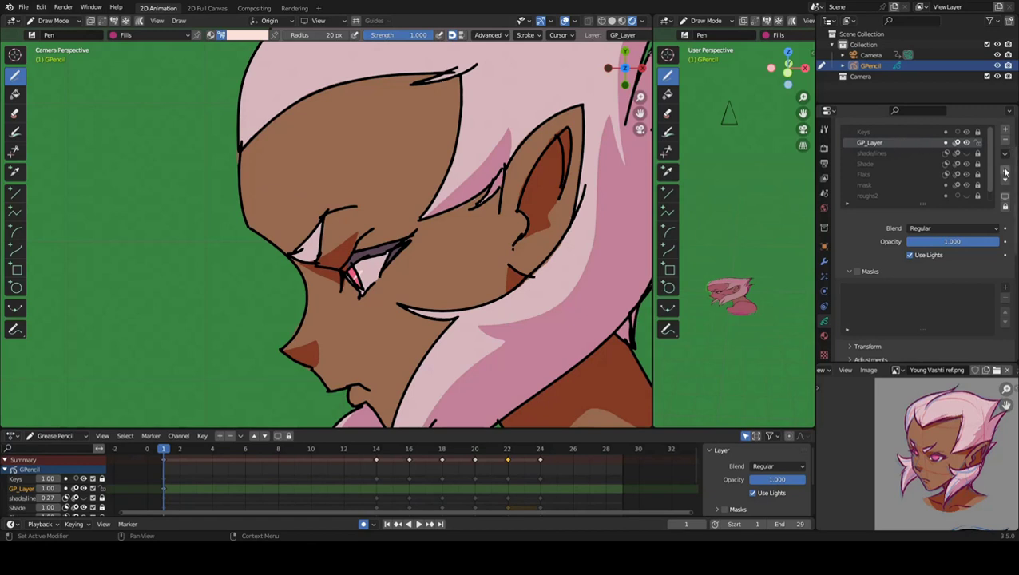
click(1005, 170)
click(379, 452)
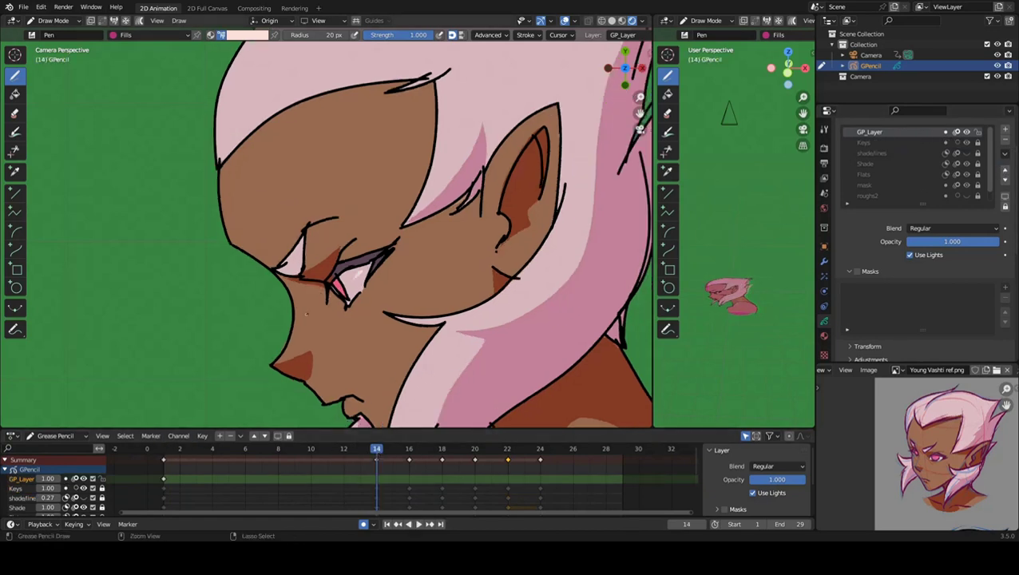
drag(358, 275, 365, 269)
Draw a pale highlight across the eye on the frame 22 pose.
key(Up)
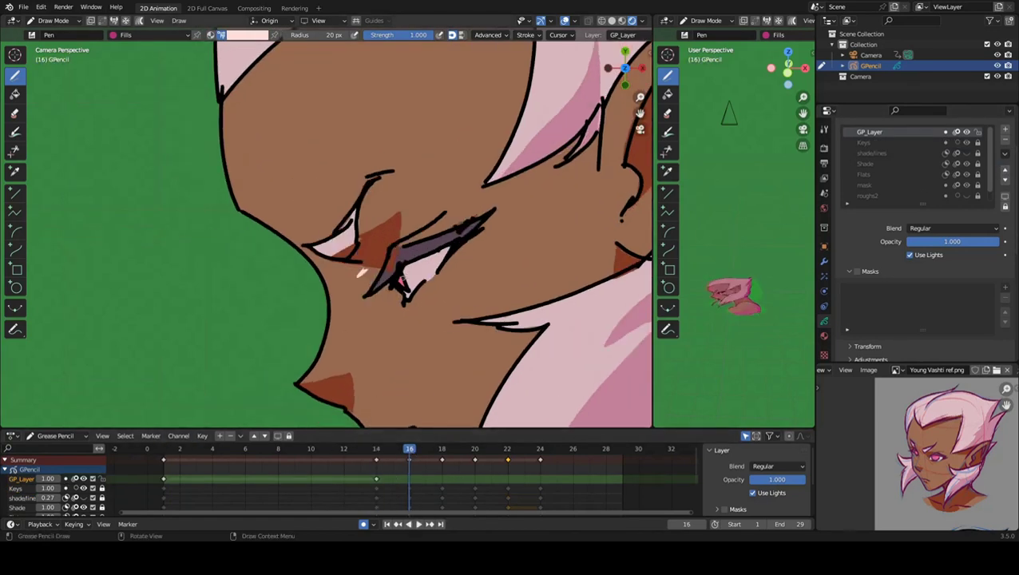
key(Up)
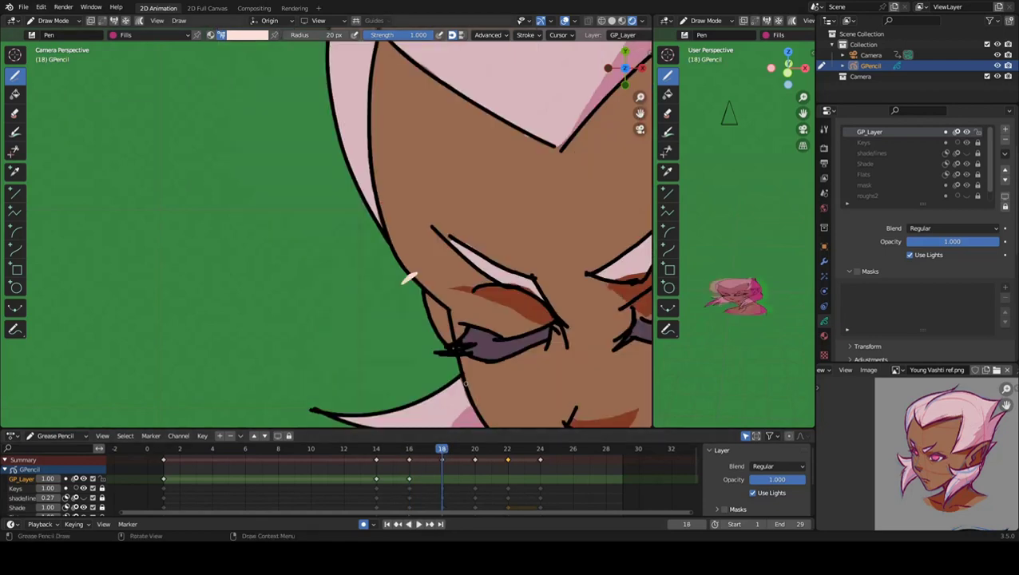
key(Up)
key(Up)
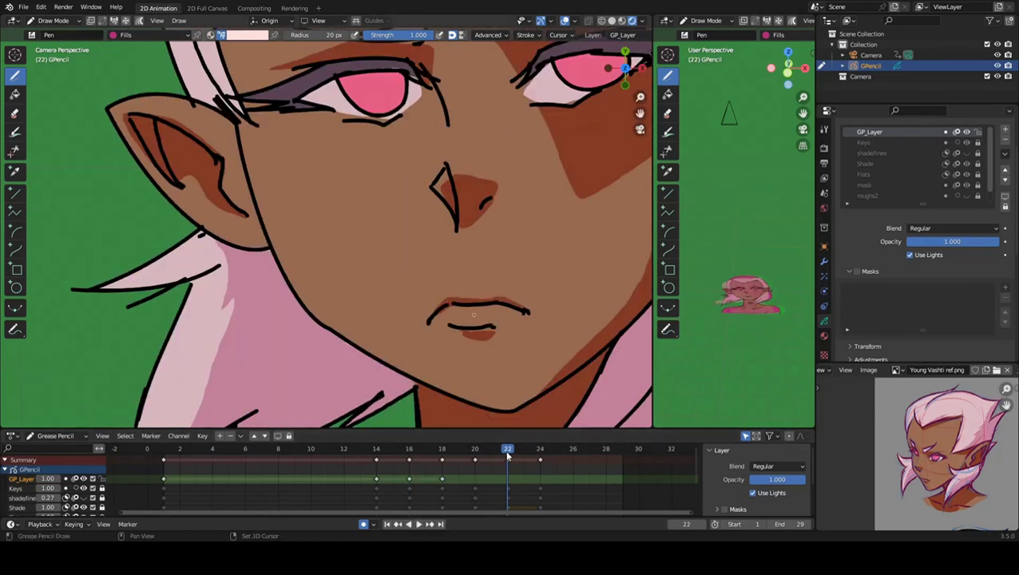
drag(357, 280, 383, 279)
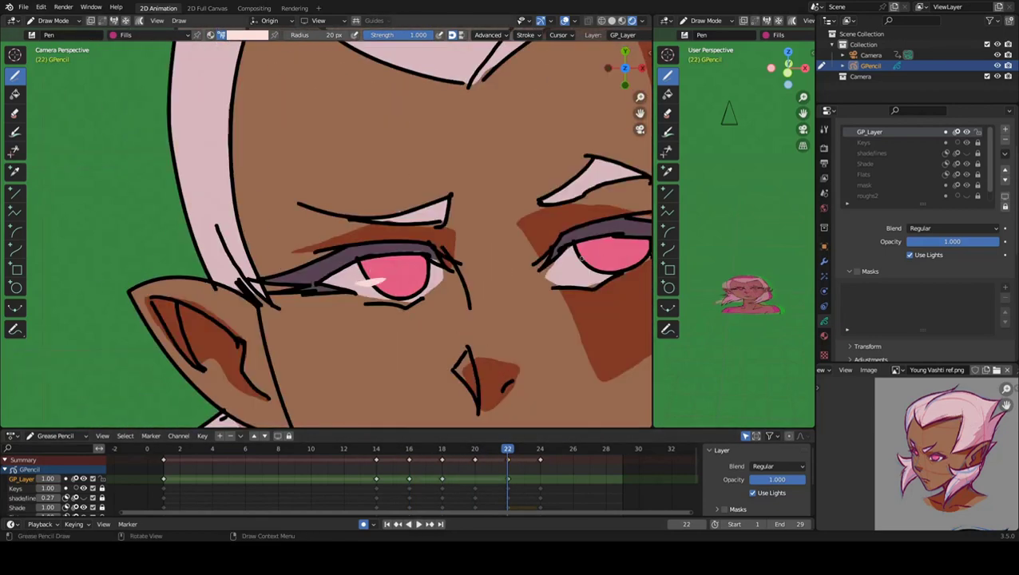
key(Right)
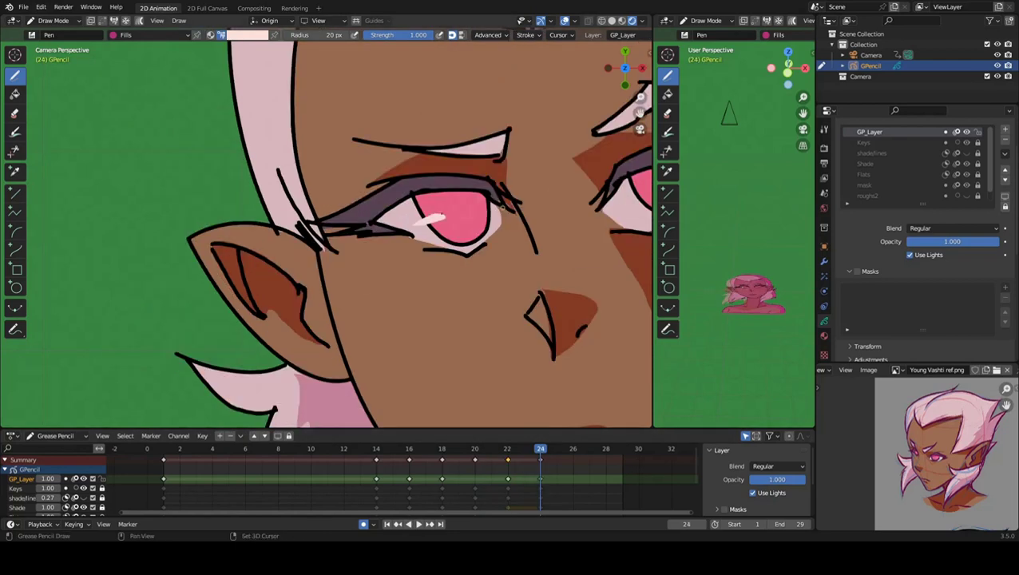
key(Right)
Play the animation to review the highlights, ending back at frame 1.
key(Home)
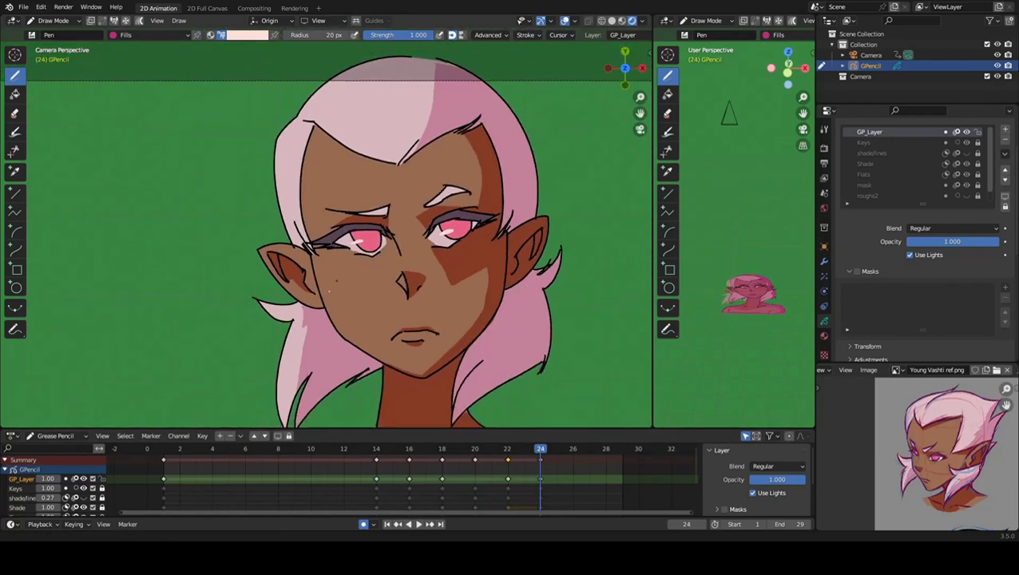
key(space)
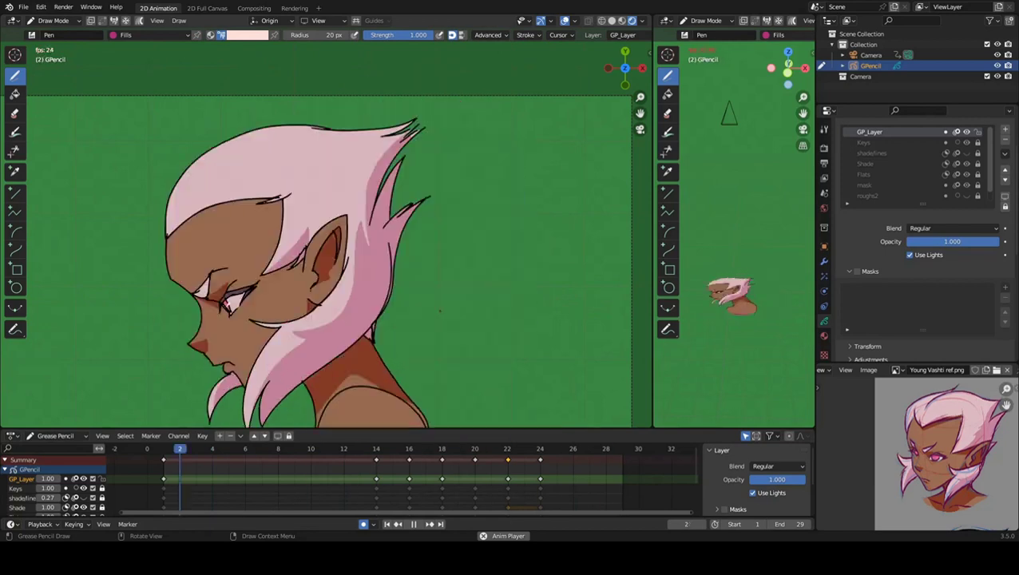
scroll(443, 288, down, 2)
scroll(448, 272, up, 1)
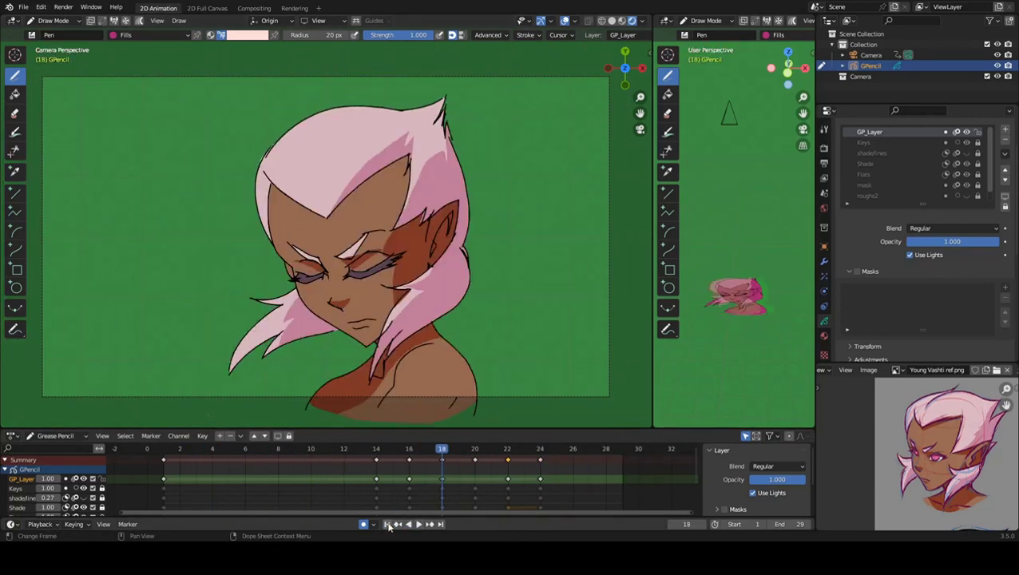
key(Escape)
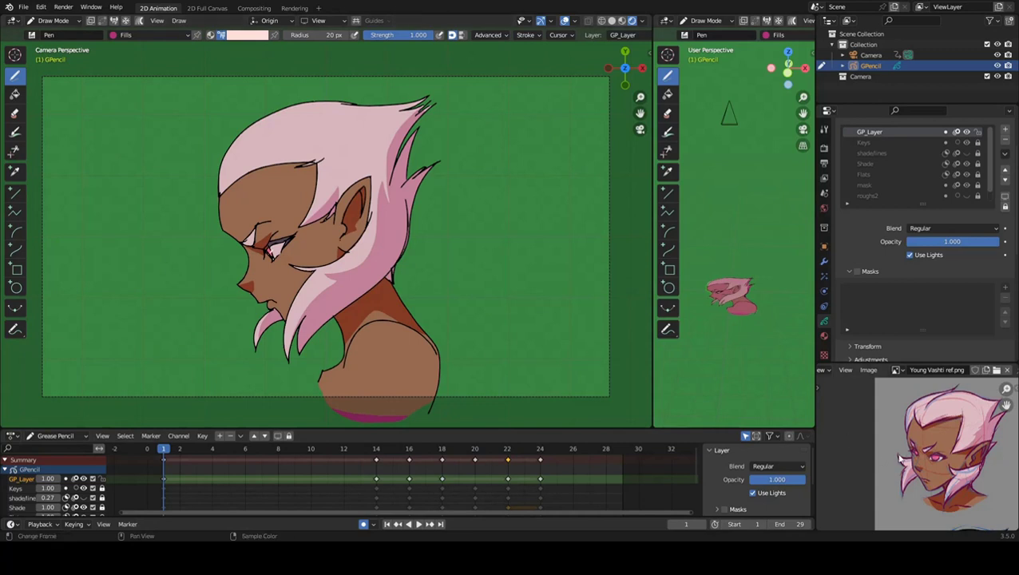
Duplicate the Keys lineart layer as Keys.001.
scroll(903, 467, up, 2)
scroll(903, 468, up, 2)
scroll(903, 467, up, 1)
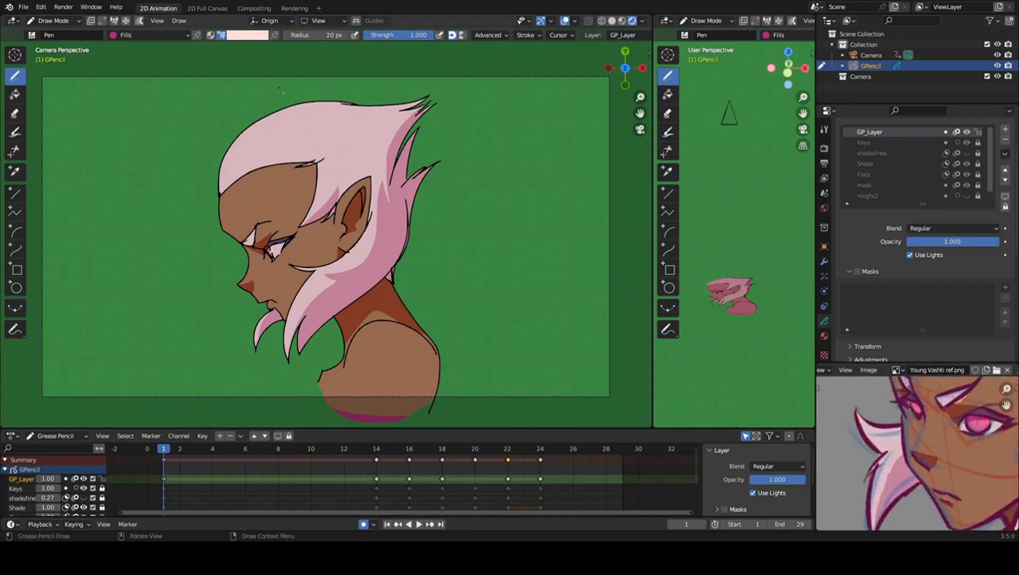
click(917, 143)
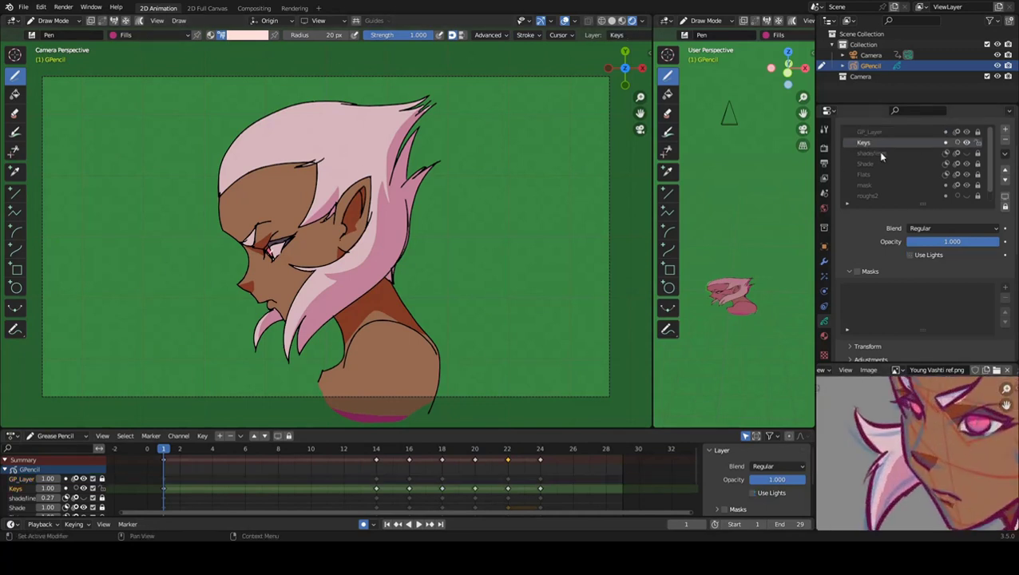
click(1005, 152)
click(927, 172)
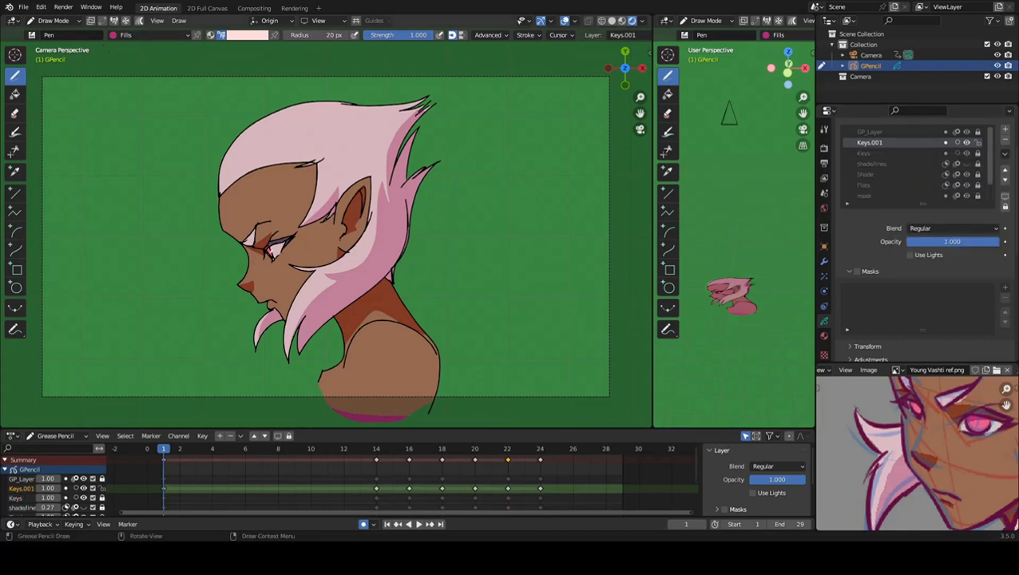
Enable multiframe editing and sample a dark magenta drawing colour, leaving brush size at 20 px.
click(142, 23)
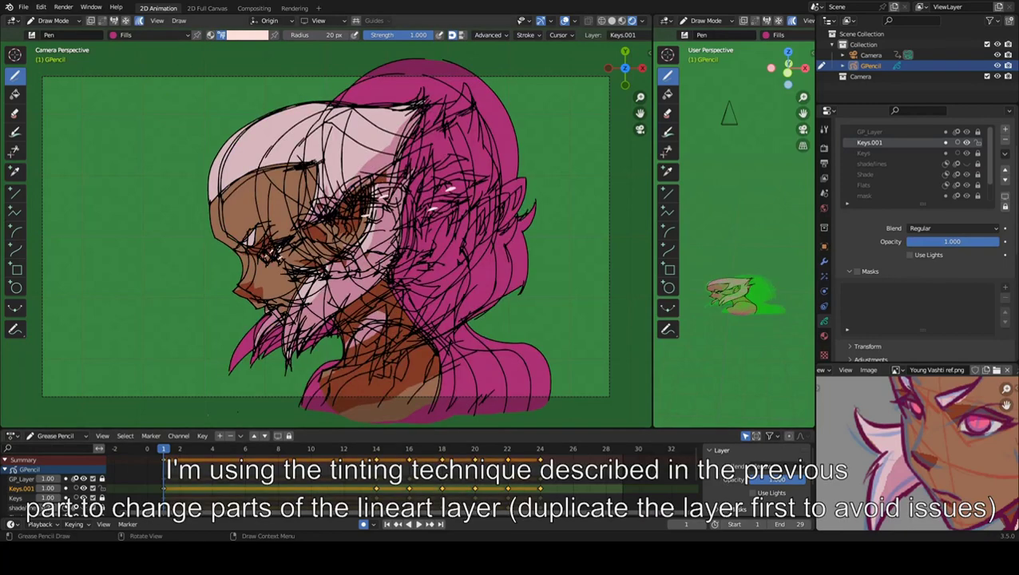
click(242, 38)
key(e)
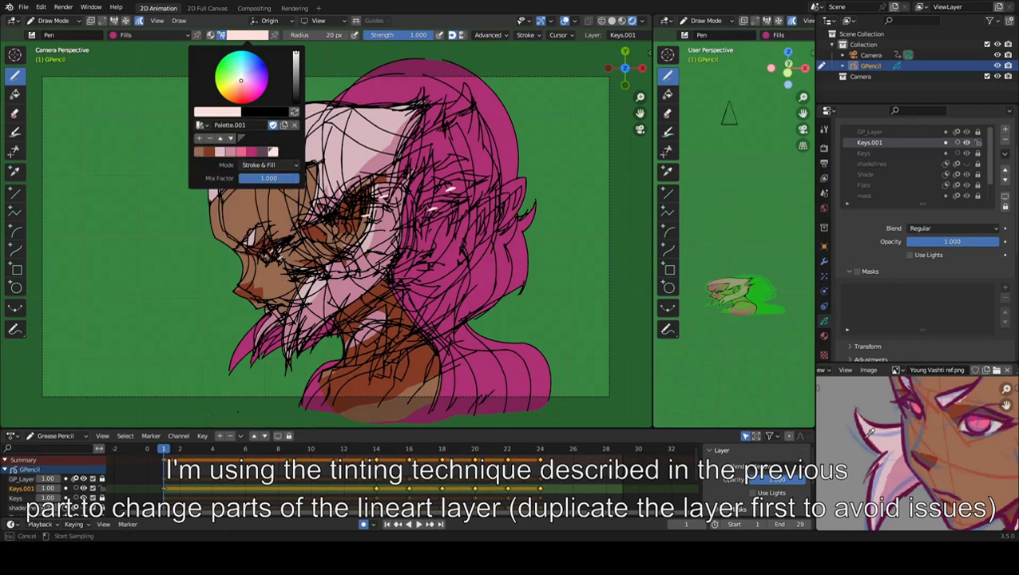
click(191, 81)
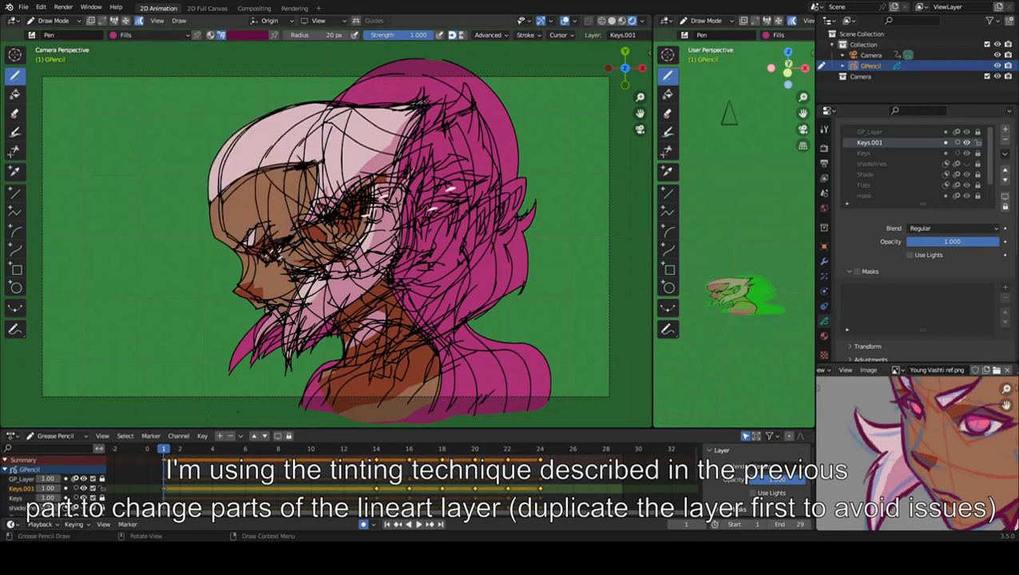
key(f)
key(Escape)
Switch to Vertex Paint, load Palette.001 and sample dark magenta as the paint colour.
click(46, 22)
click(56, 95)
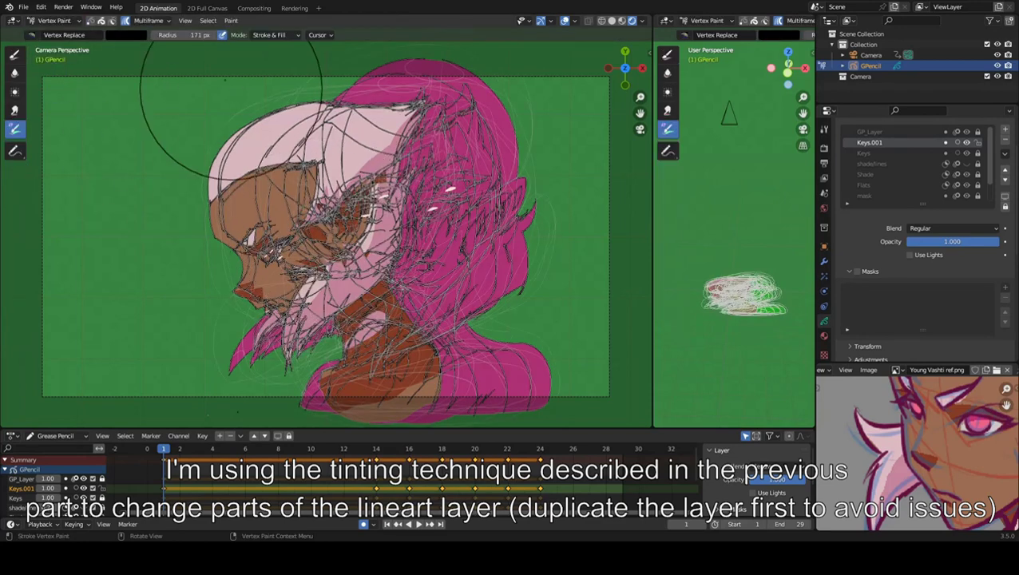
click(126, 35)
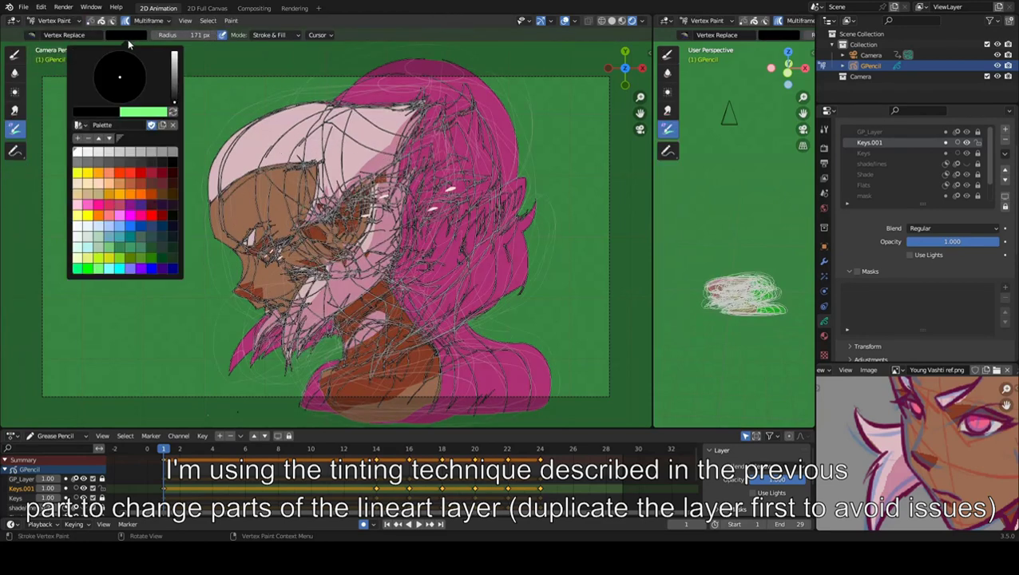
click(85, 129)
click(128, 150)
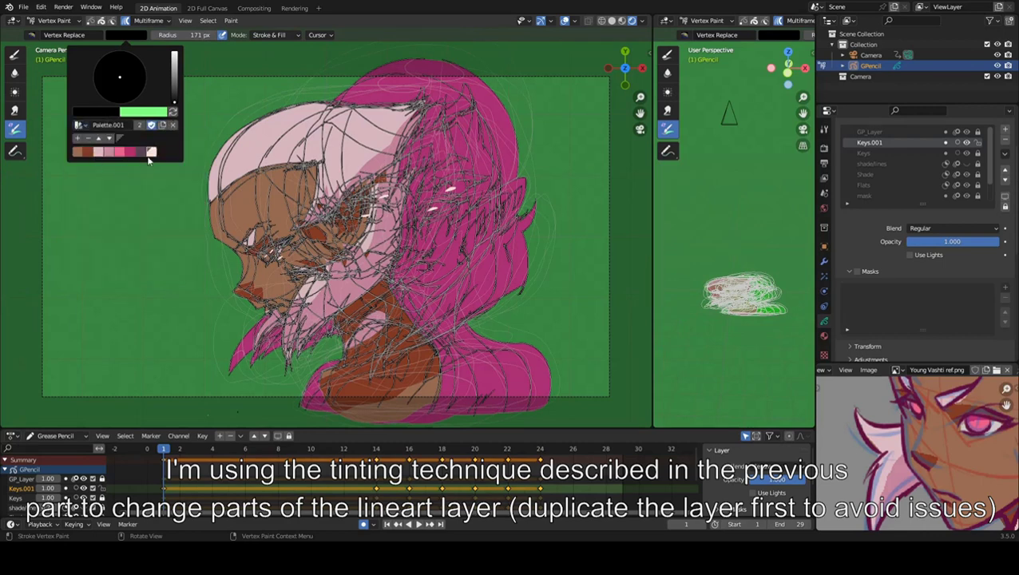
click(110, 113)
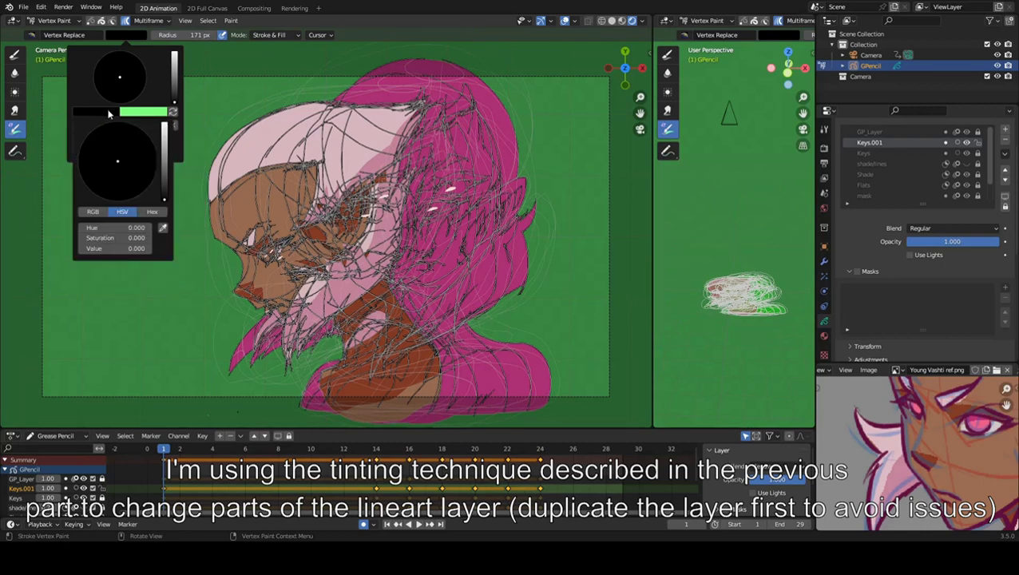
click(163, 230)
click(868, 430)
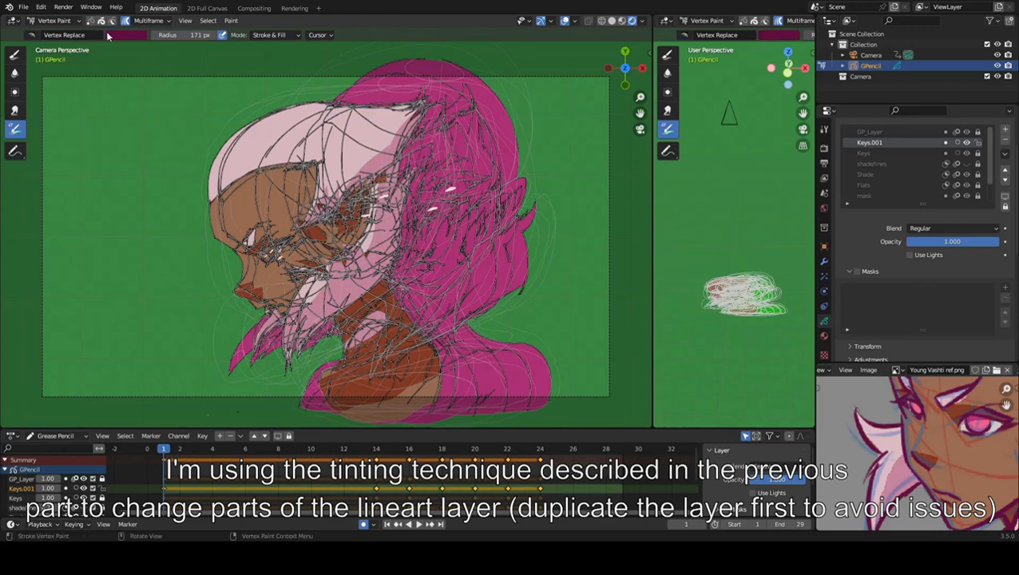
click(108, 33)
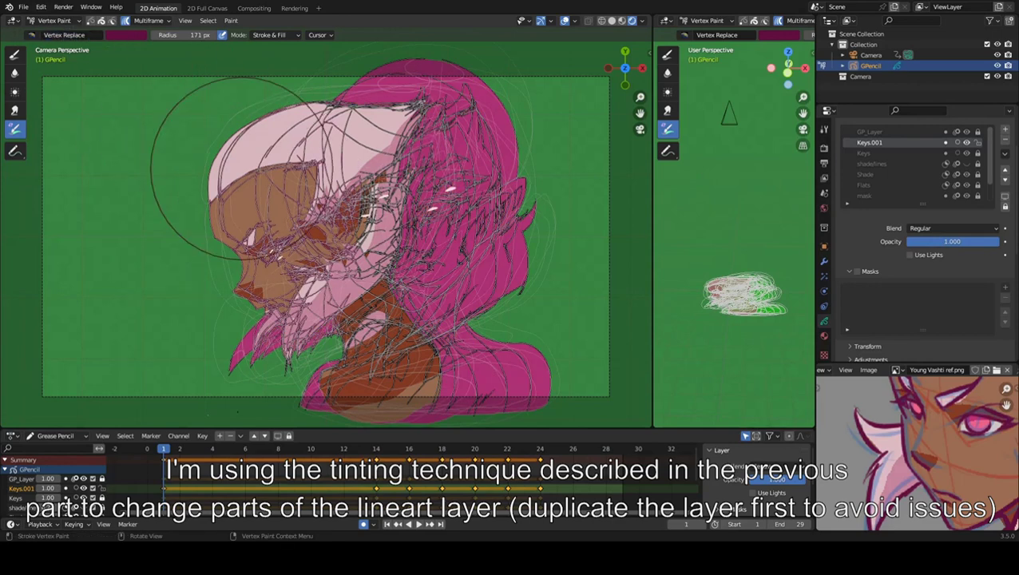
Play the head turn and scrub between frames 18 and 22 to review the tinted lineart.
click(418, 525)
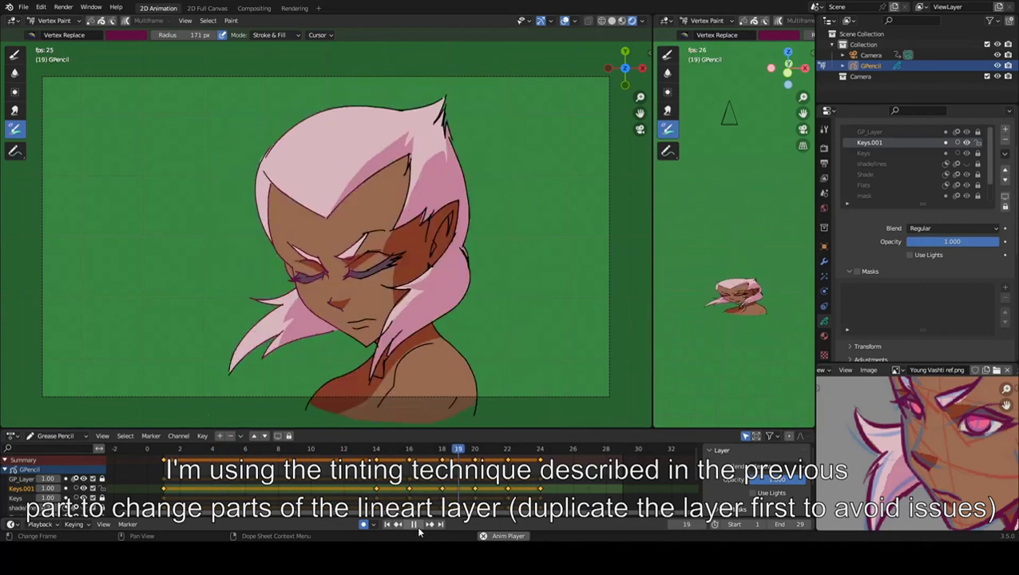
click(524, 450)
drag(524, 450, 507, 449)
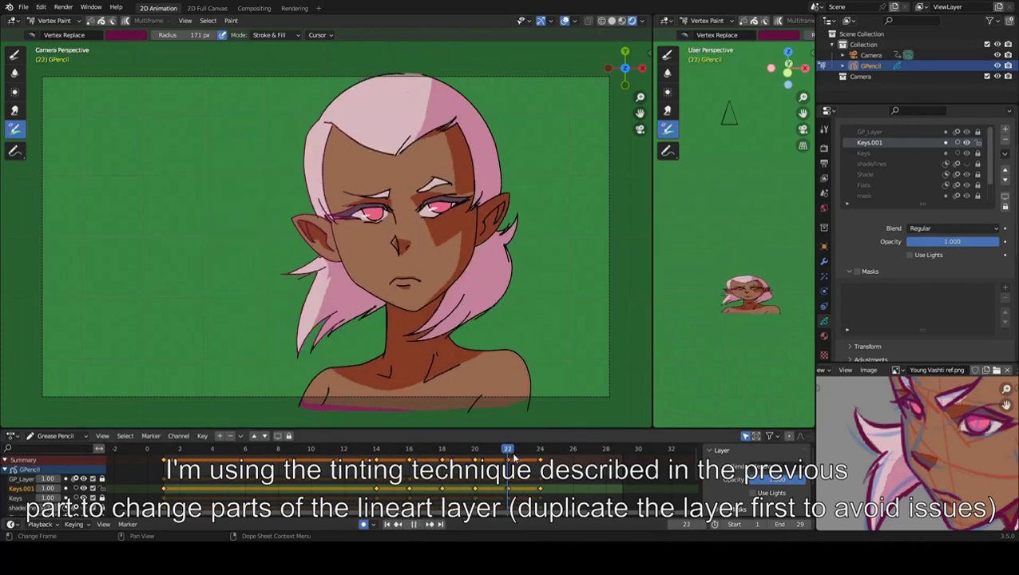
key(space)
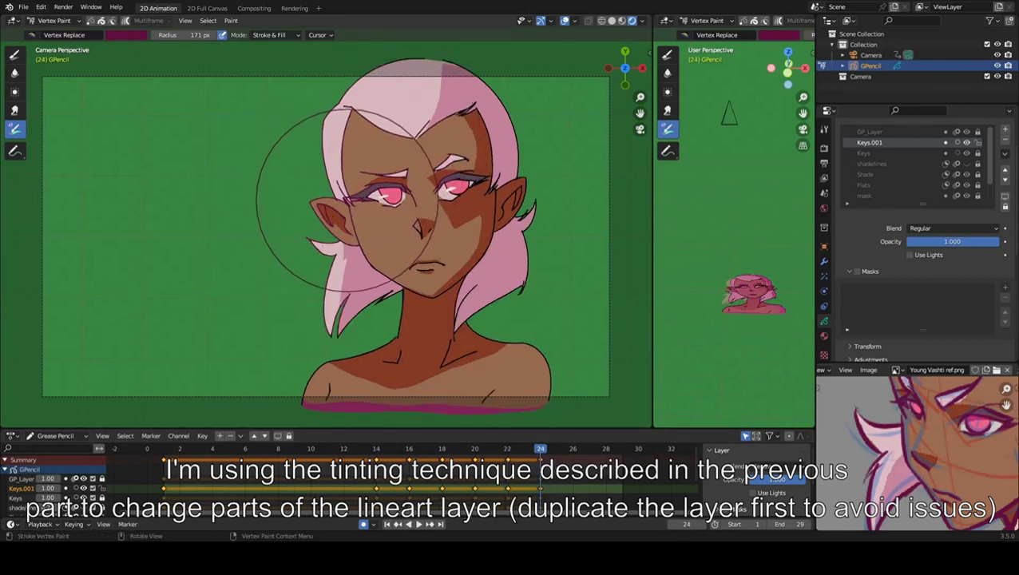
key(space)
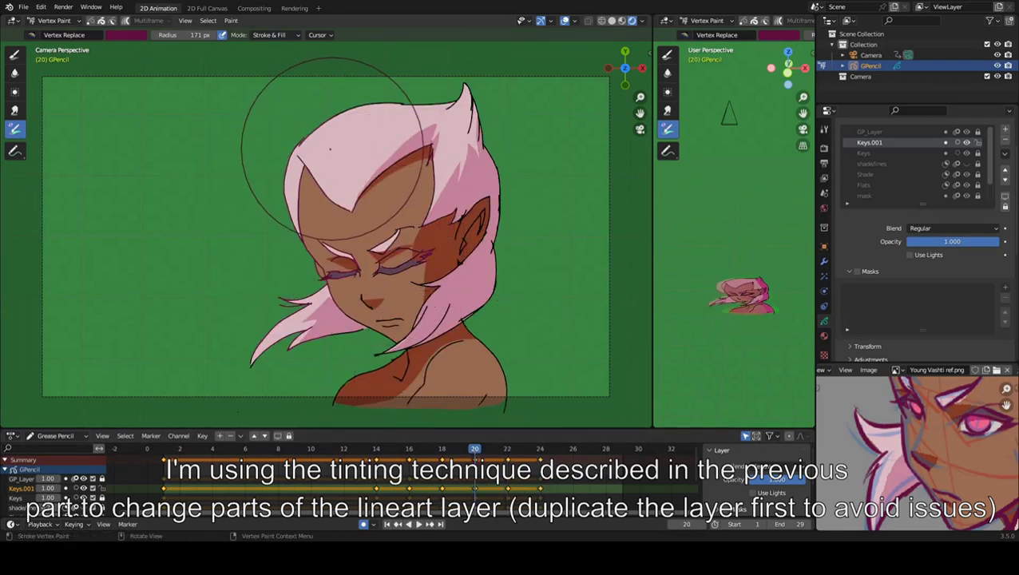
click(449, 454)
key(space)
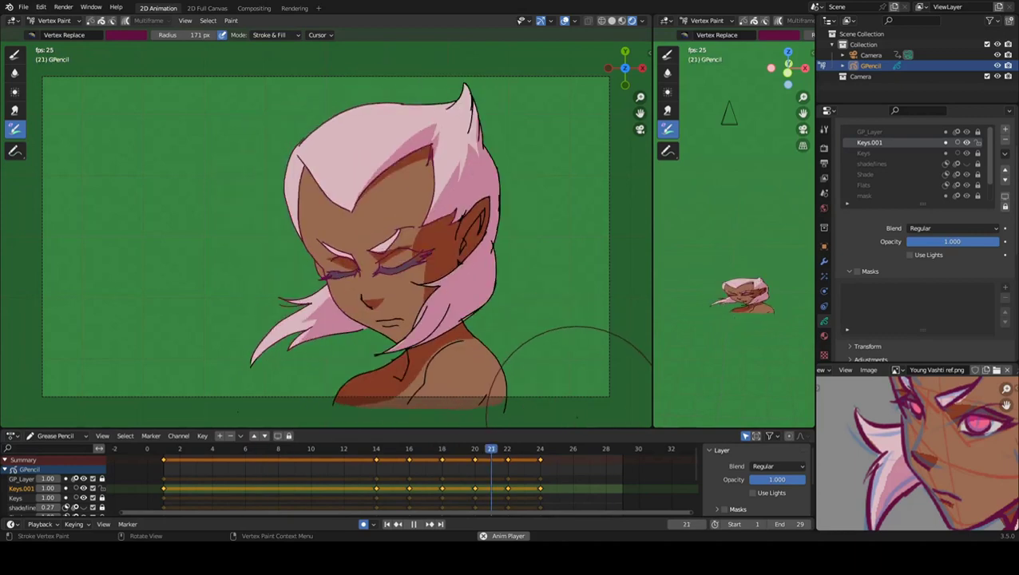
Switch to Draw Mode, stop playback on frame 28 and return to frame 1.
click(51, 20)
click(48, 71)
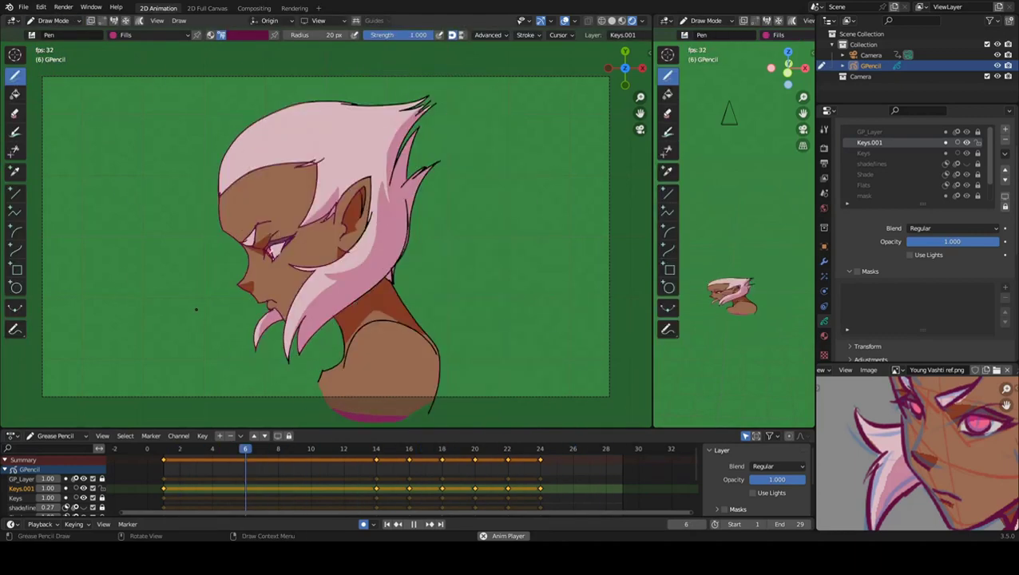
click(413, 524)
click(388, 524)
In Vertex Paint, tint the hair lineart along the top of the head on frames 1, 14, 16 and 18.
click(50, 20)
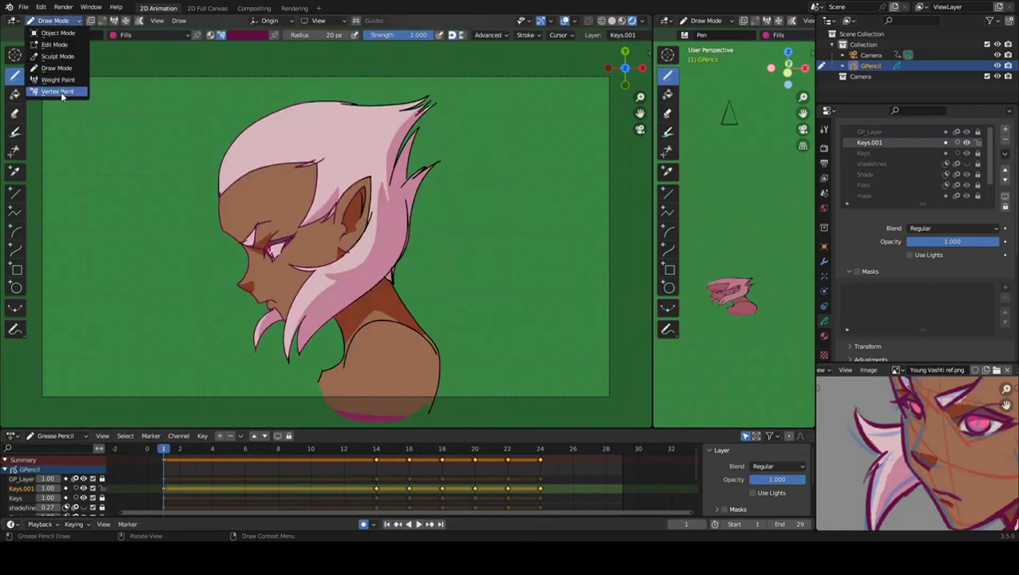
click(48, 91)
click(321, 101)
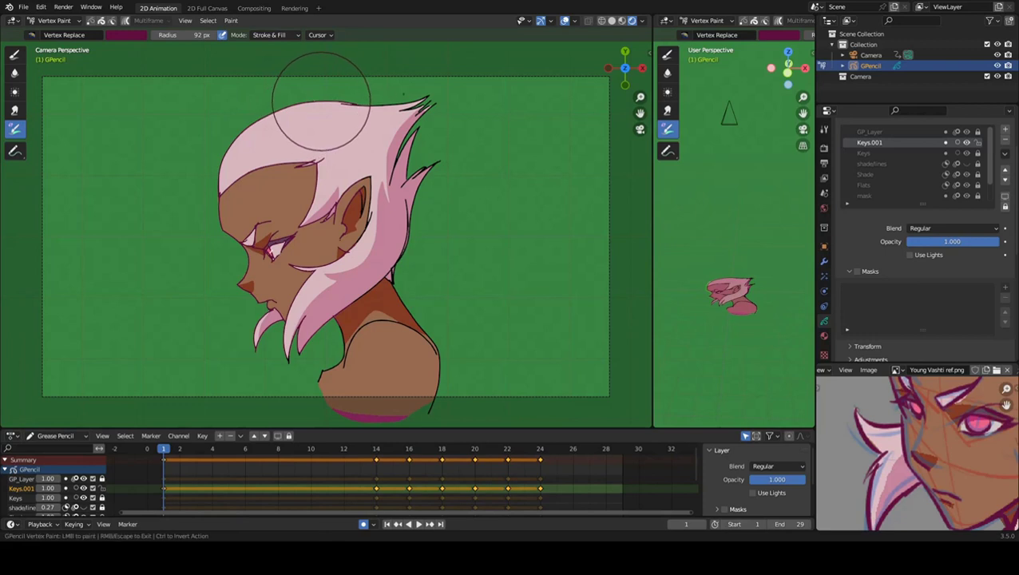
mouse_move(321, 101)
mouse_down()
mouse_move(390, 91)
mouse_move(385, 99)
mouse_move(330, 85)
mouse_up()
key(Up)
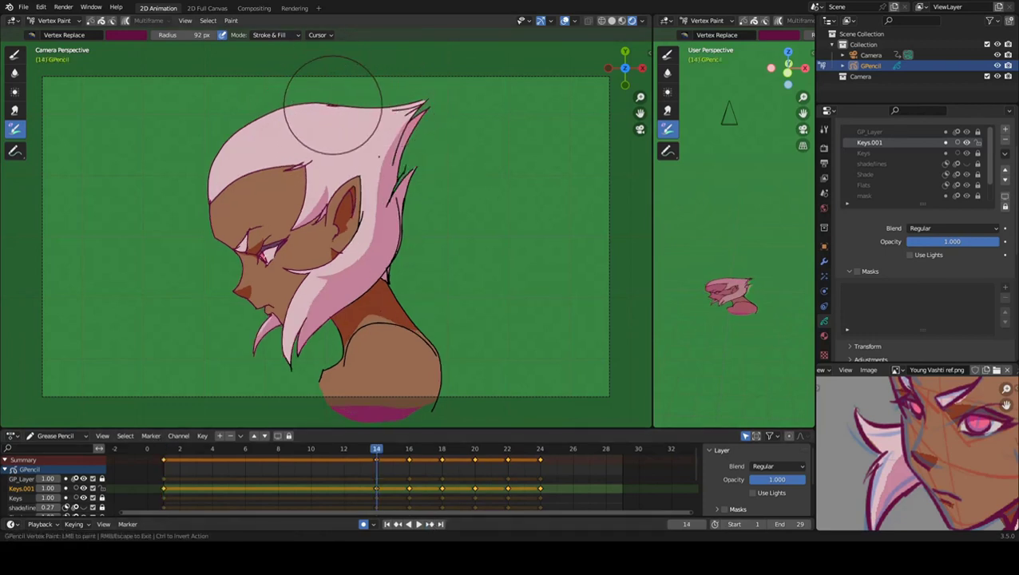
key(Up)
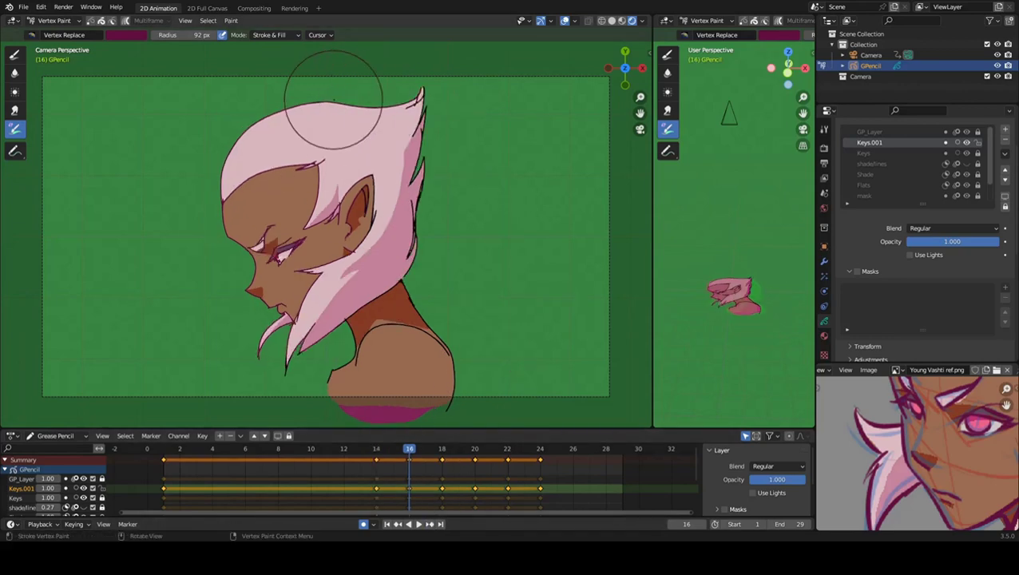
key(Up)
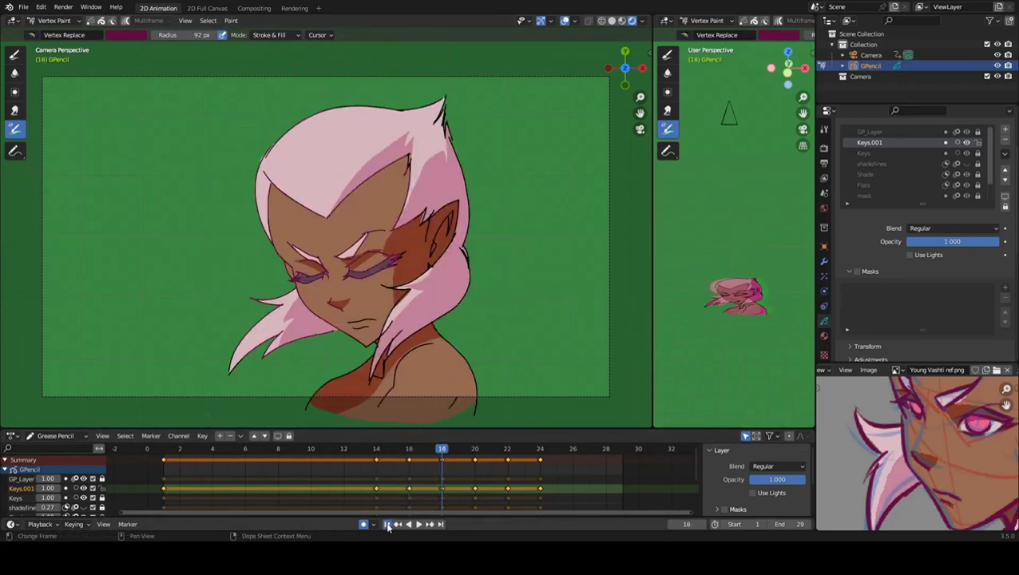
Play the animation to check the tint, then return to frame 1 in Draw Mode.
click(388, 525)
click(417, 524)
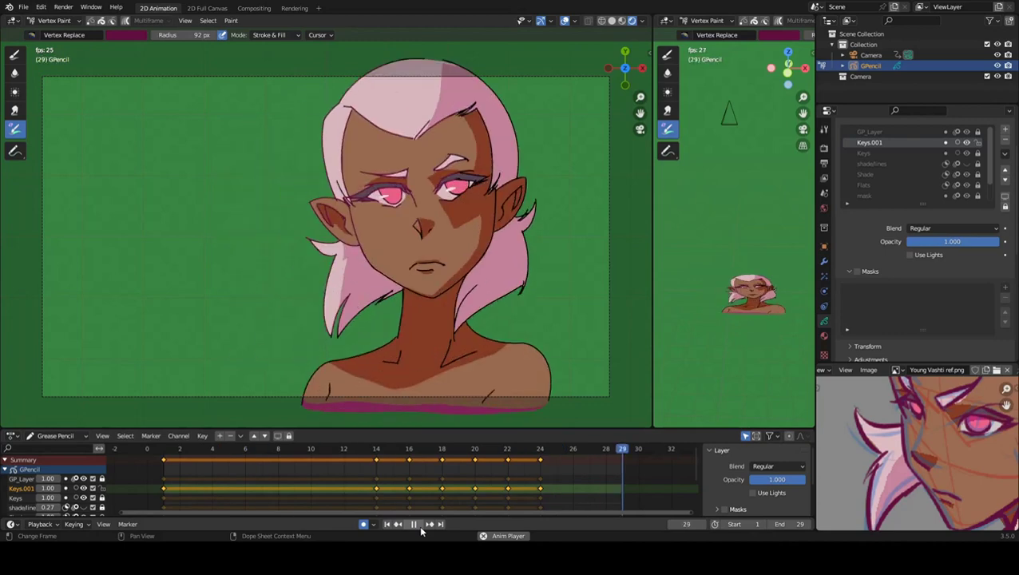
key(Escape)
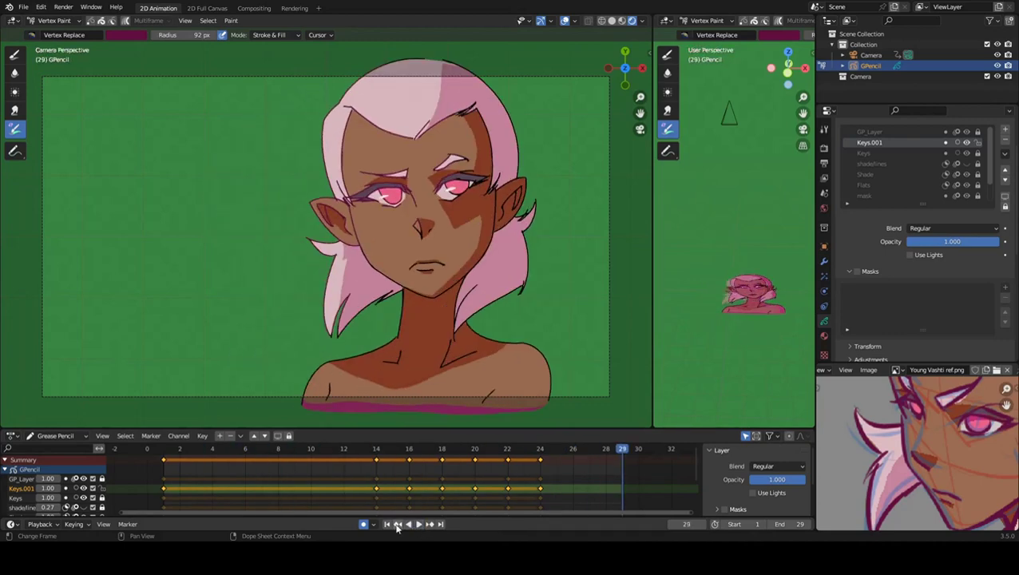
click(387, 525)
click(54, 20)
click(56, 66)
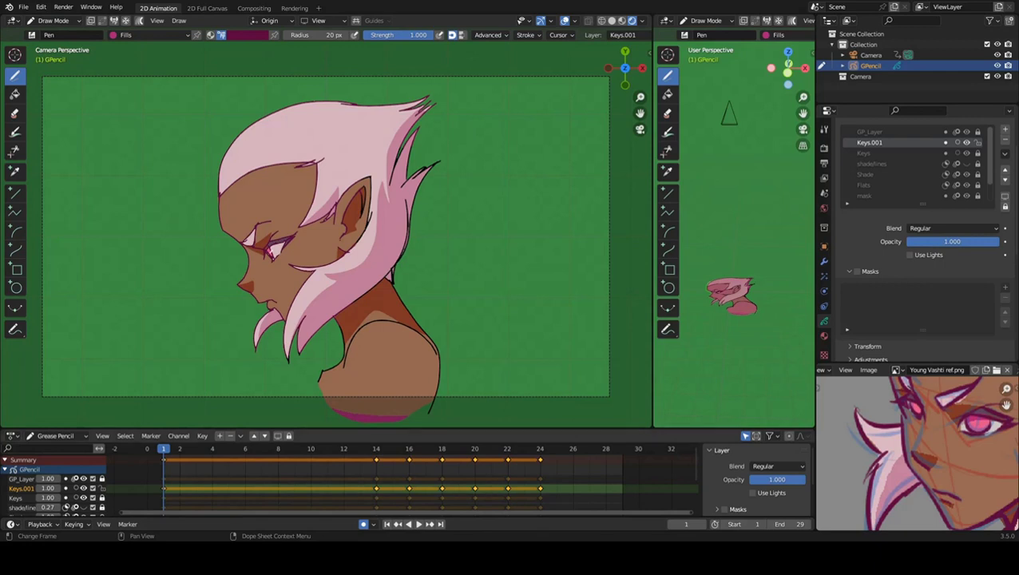
In Object Mode, import the painted desert background as an image plane.
click(66, 21)
click(60, 32)
click(140, 20)
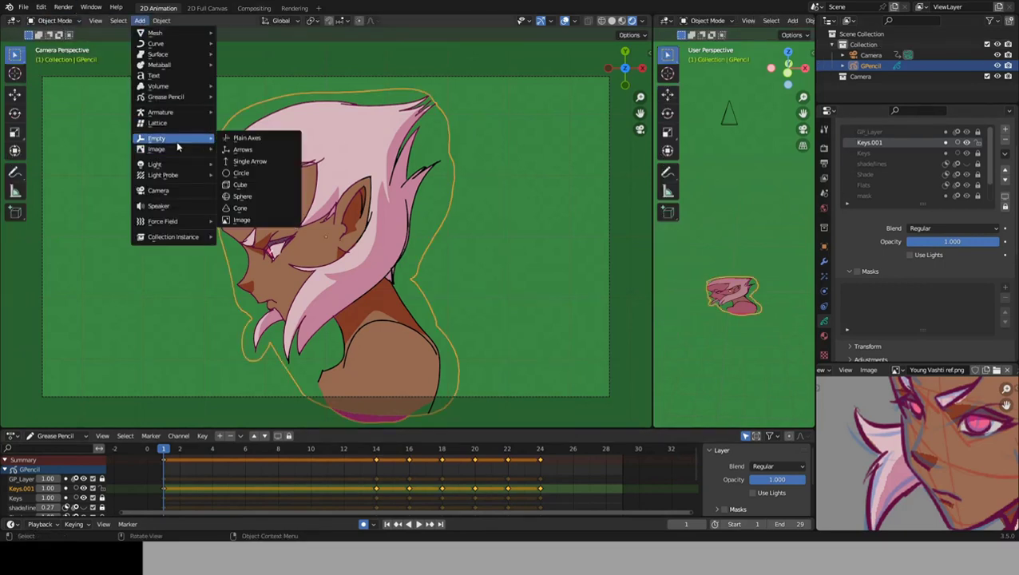
click(300, 170)
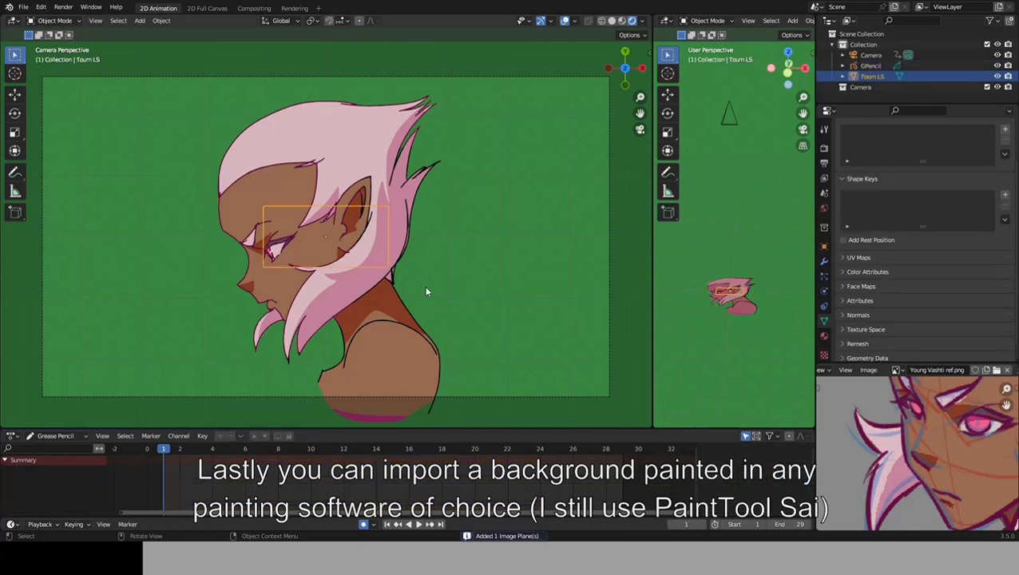
Nudge the background plane and scale it up twice to fill the camera frame.
drag(723, 295, 728, 299)
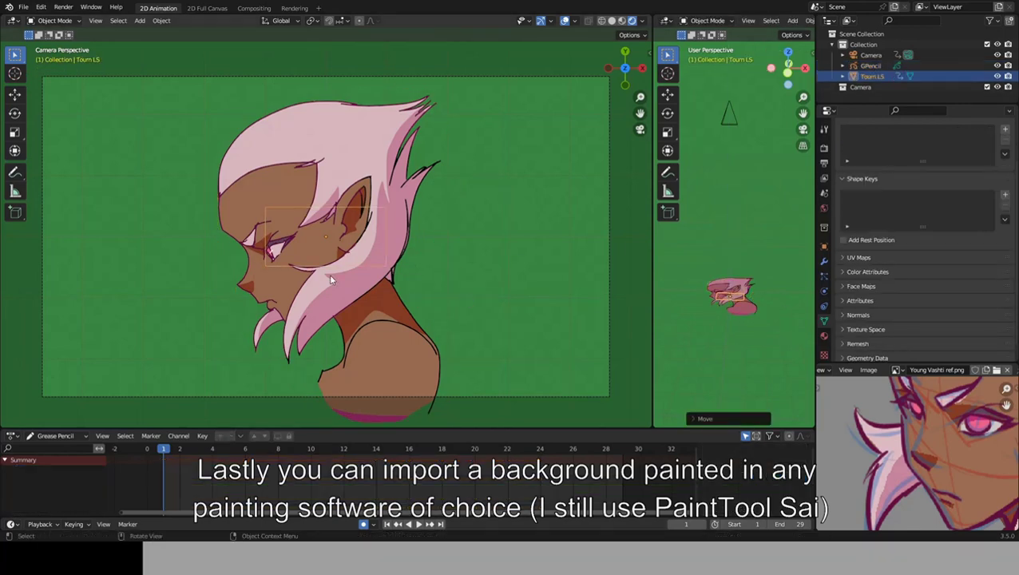
key(s)
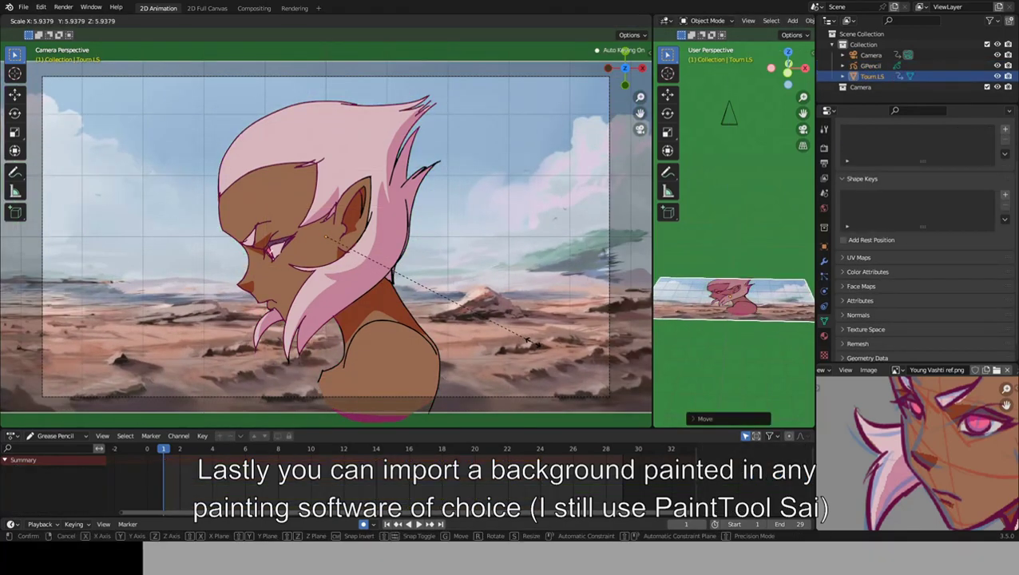
click(535, 348)
key(s)
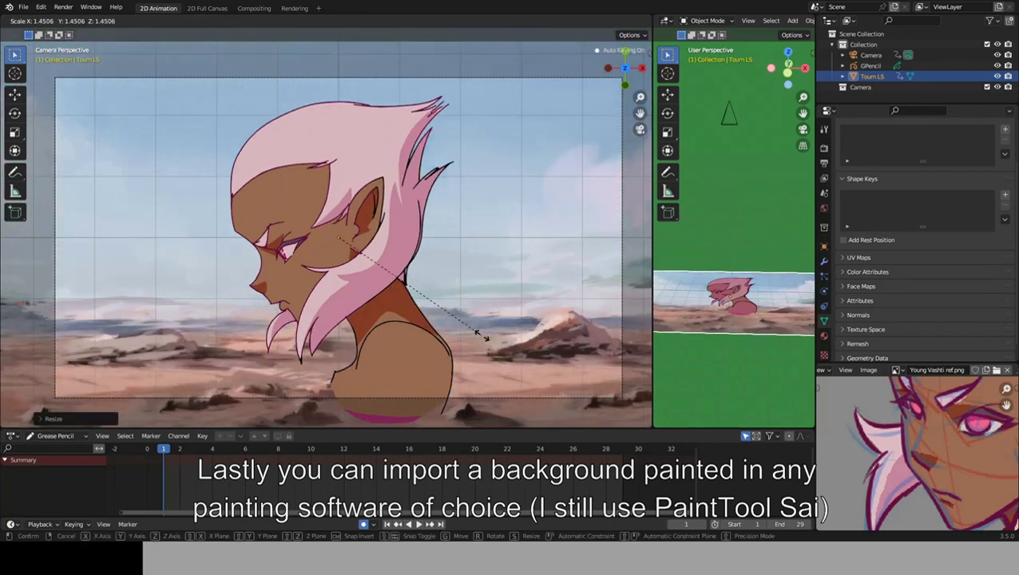
click(418, 317)
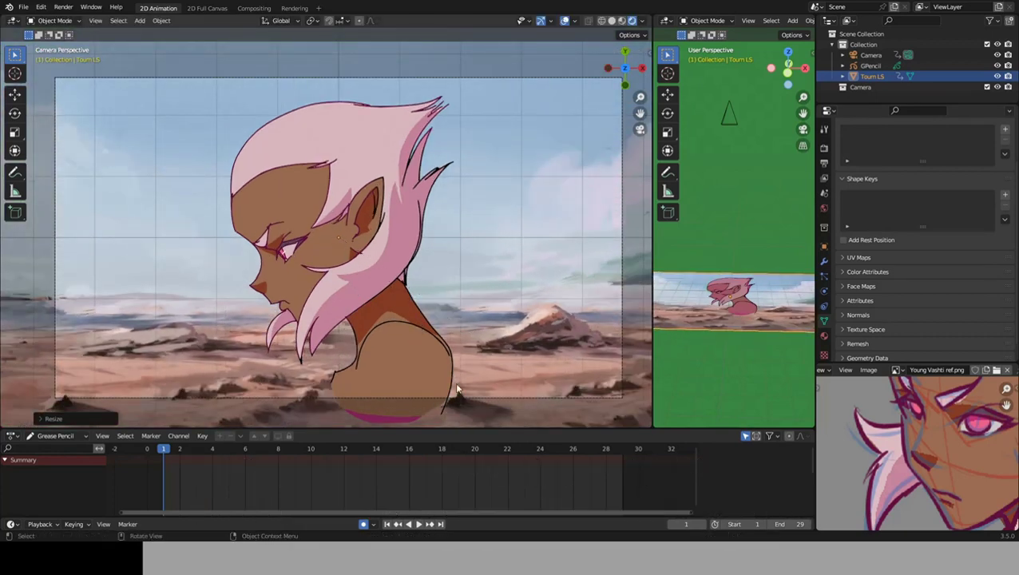
Play the animation over the desert background, then return to frame 1.
click(418, 525)
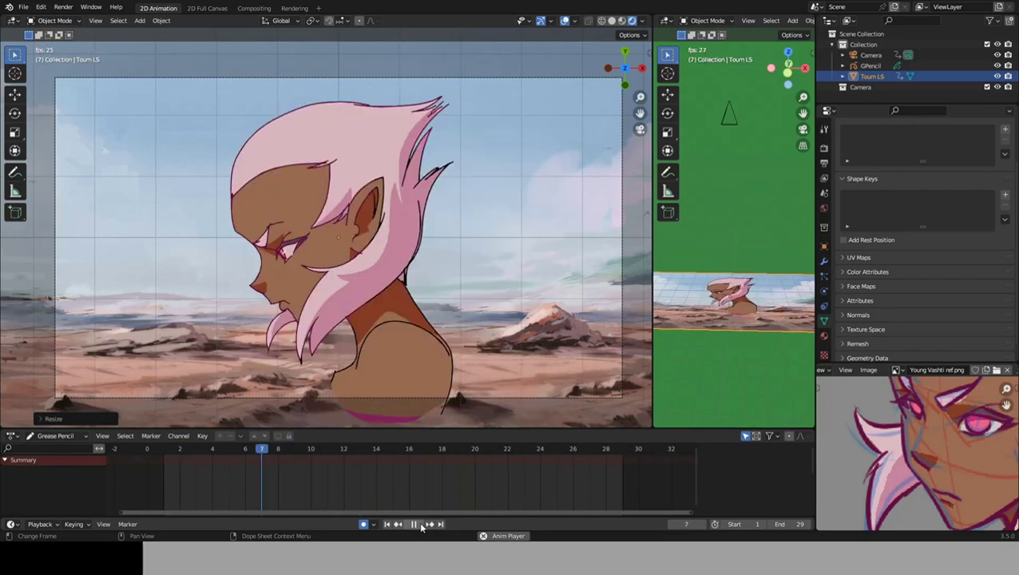
click(420, 525)
click(388, 524)
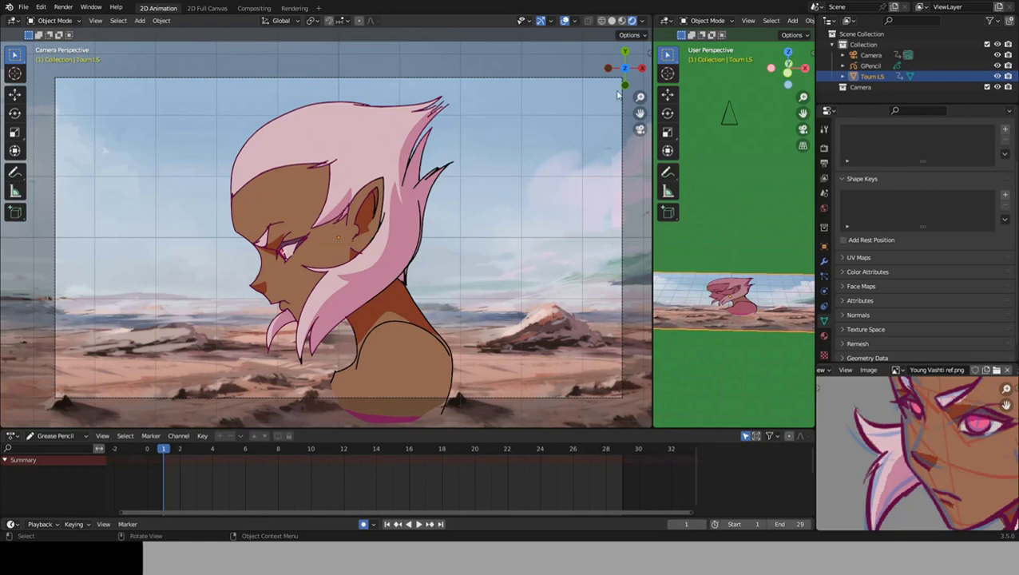
Move the GPencil character slightly lower in the frame and replay the head turn.
click(871, 65)
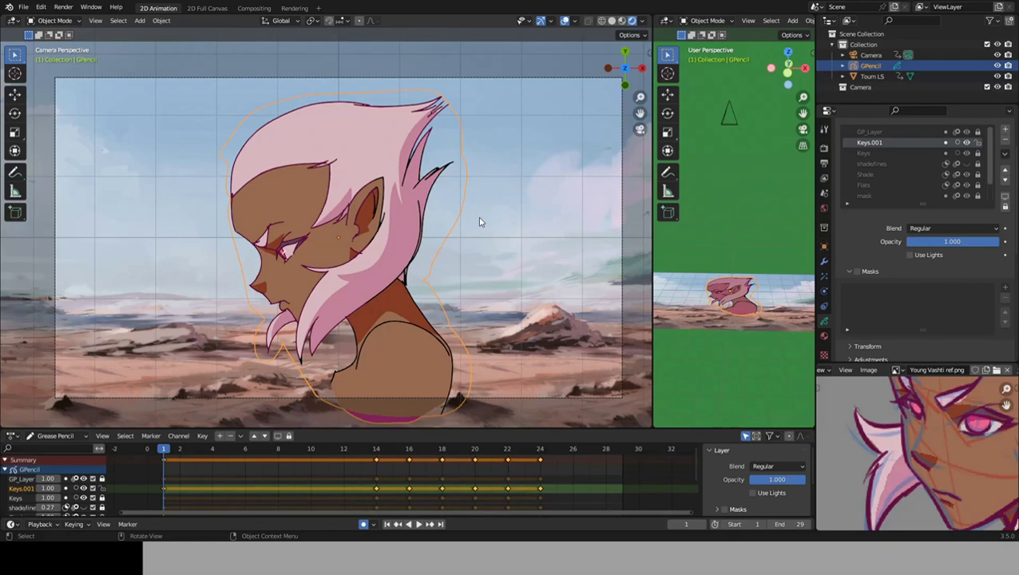
key(g)
click(484, 241)
click(418, 525)
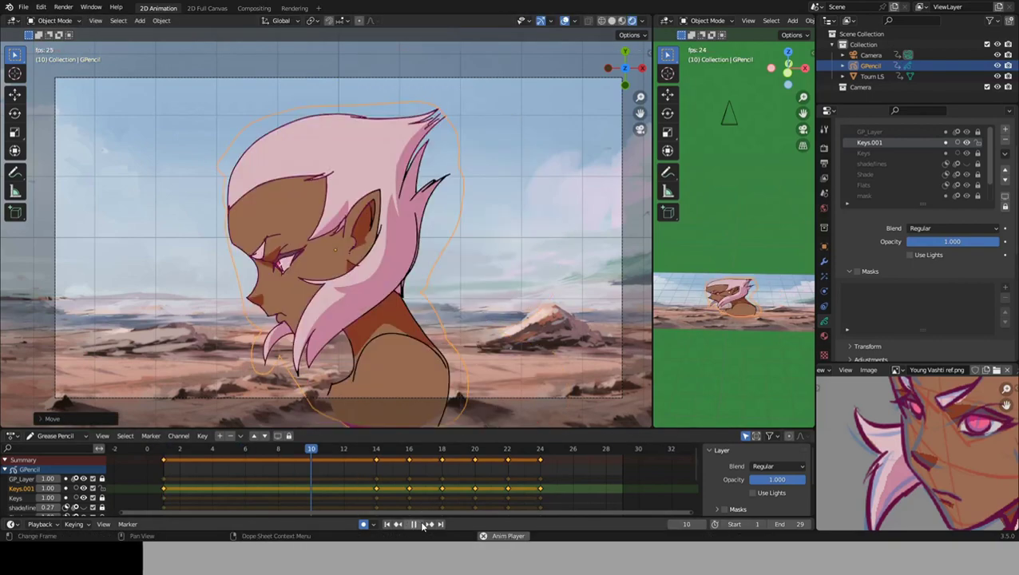
click(413, 525)
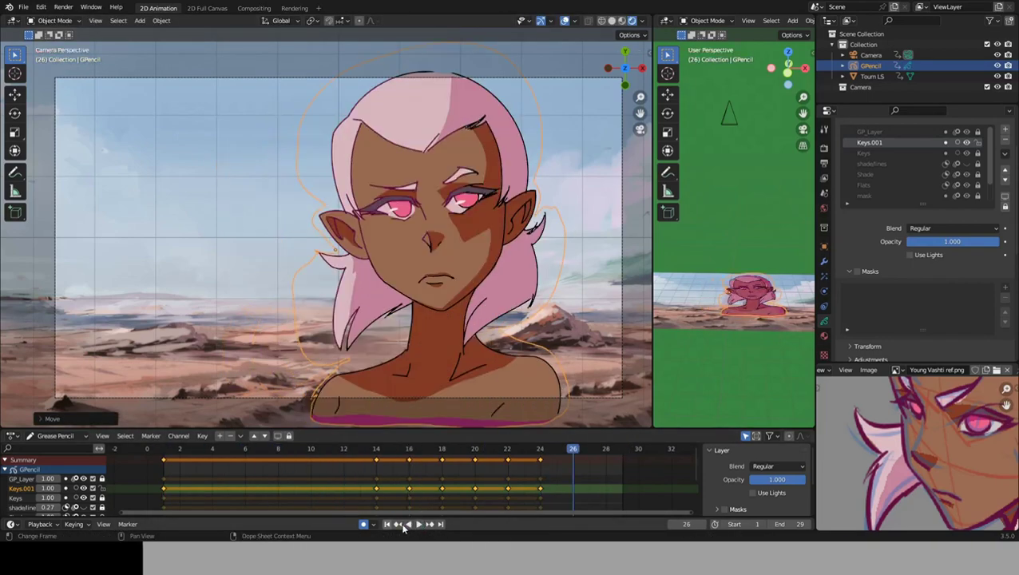